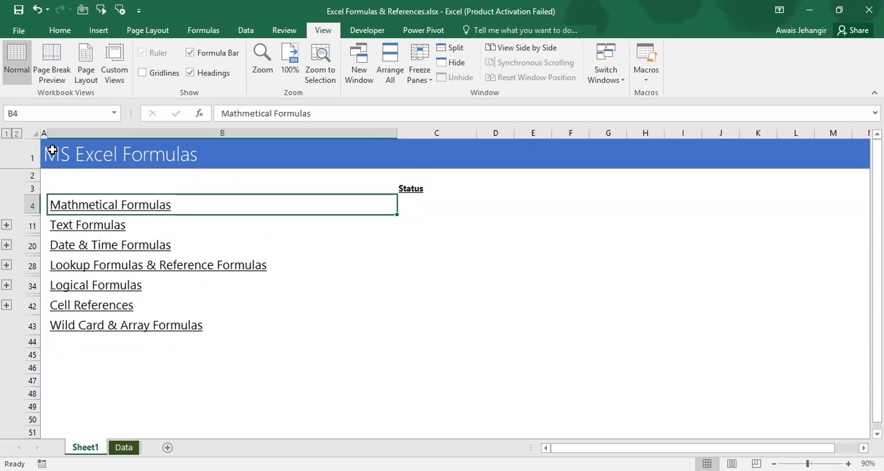
# Expand and collapse the detail rows of the Mathmetical, Text, Date & Time, Lookup & Reference and Logical Formulas topics to review their functions
pyautogui.click(197, 33)
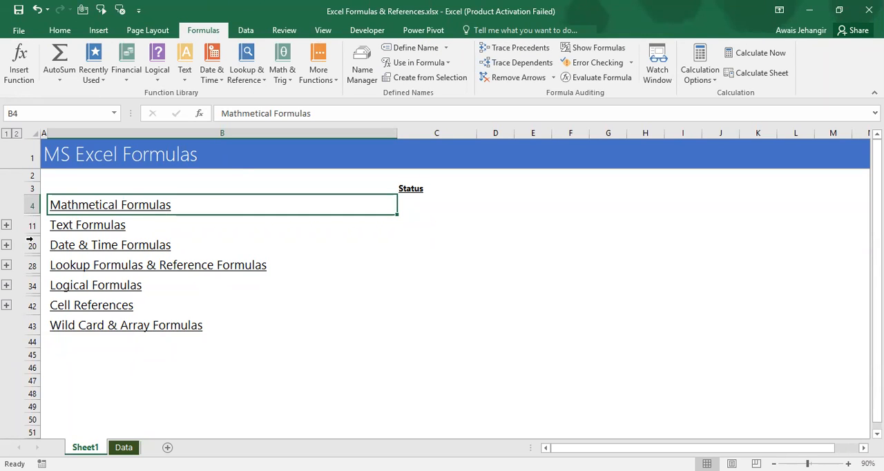
pyautogui.click(6, 225)
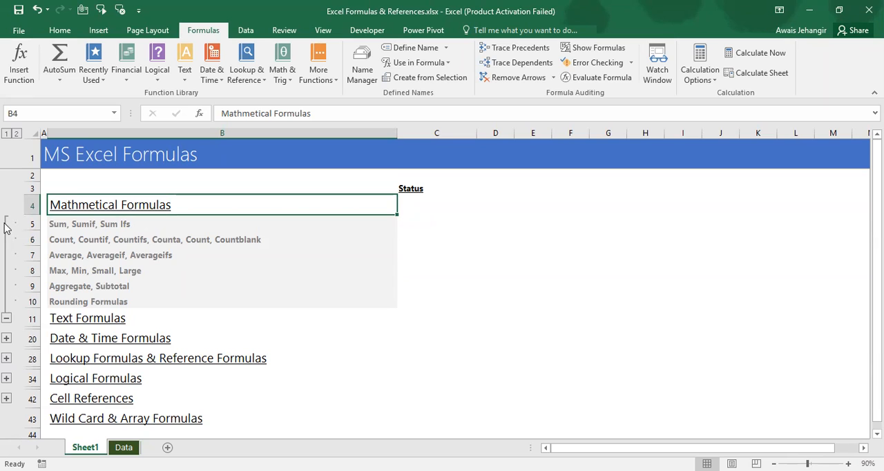
pyautogui.click(6, 228)
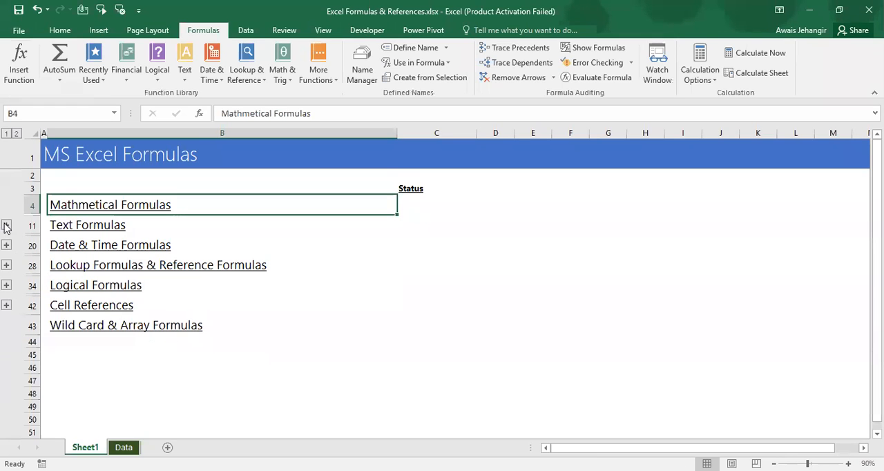
pyautogui.click(5, 247)
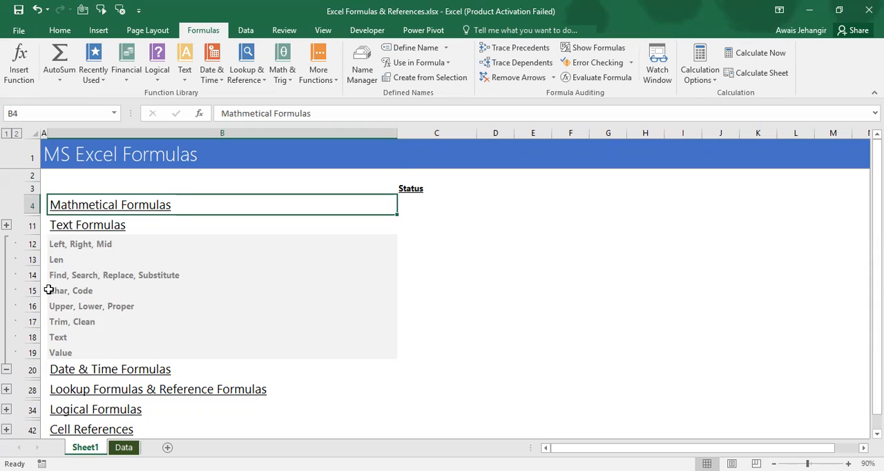
pyautogui.click(6, 306)
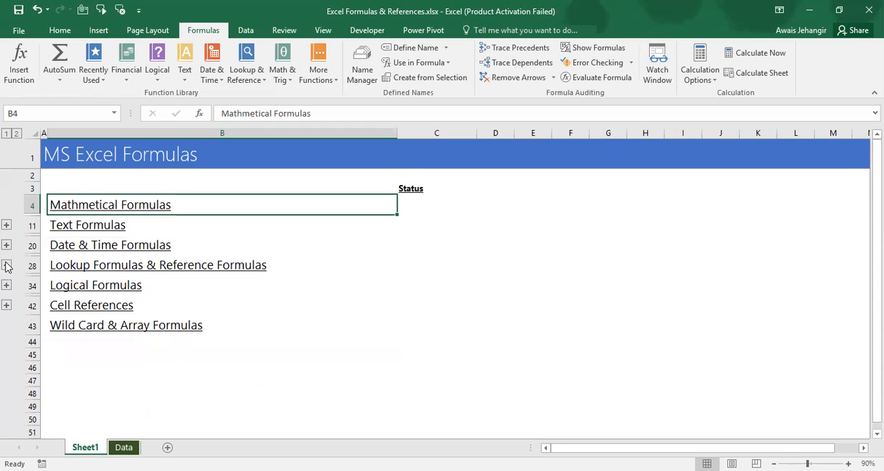
pyautogui.click(6, 265)
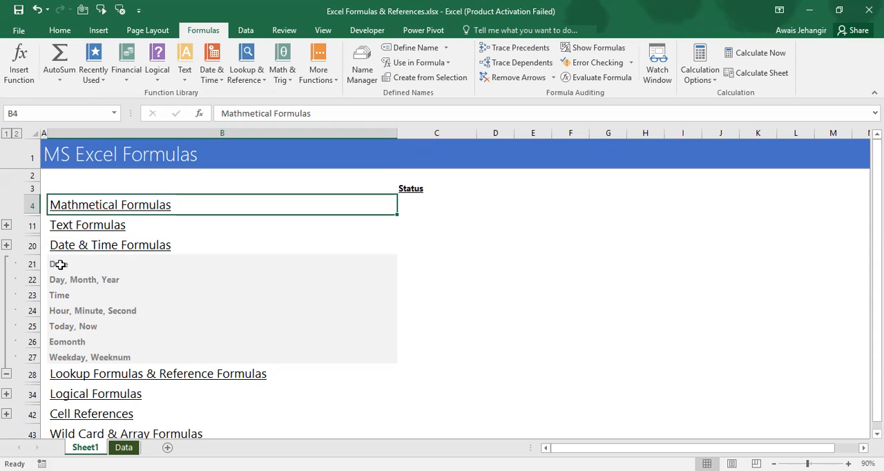
pyautogui.click(10, 374)
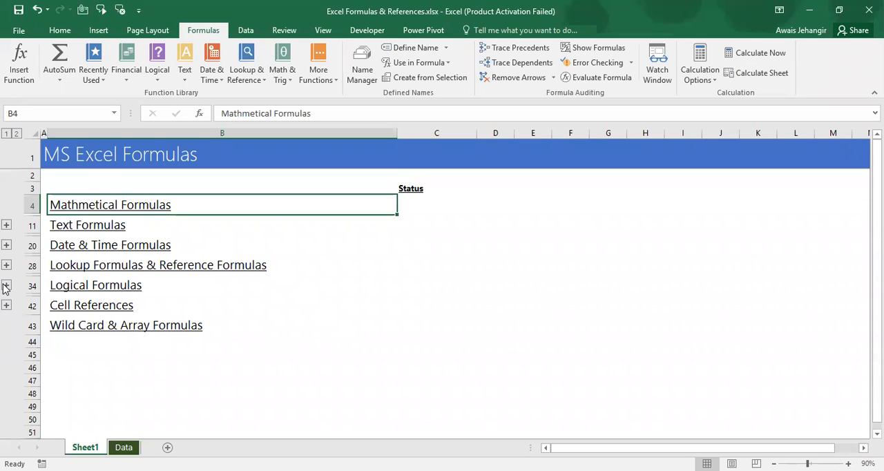
pyautogui.click(6, 285)
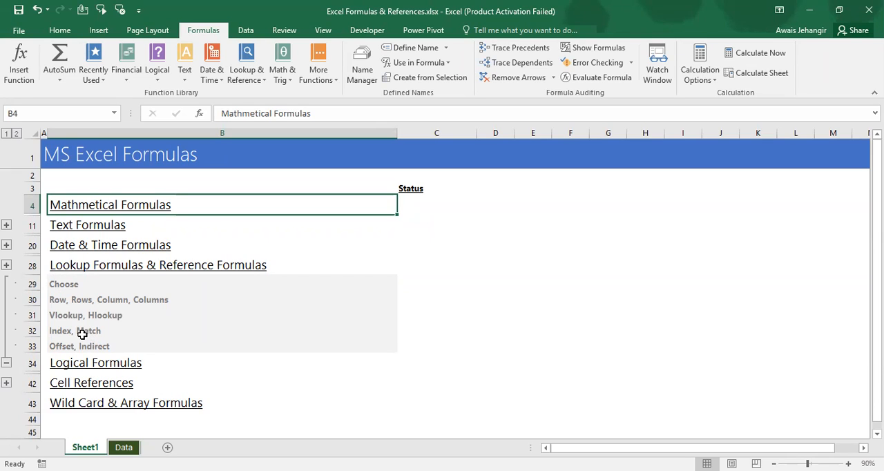
pyautogui.click(6, 363)
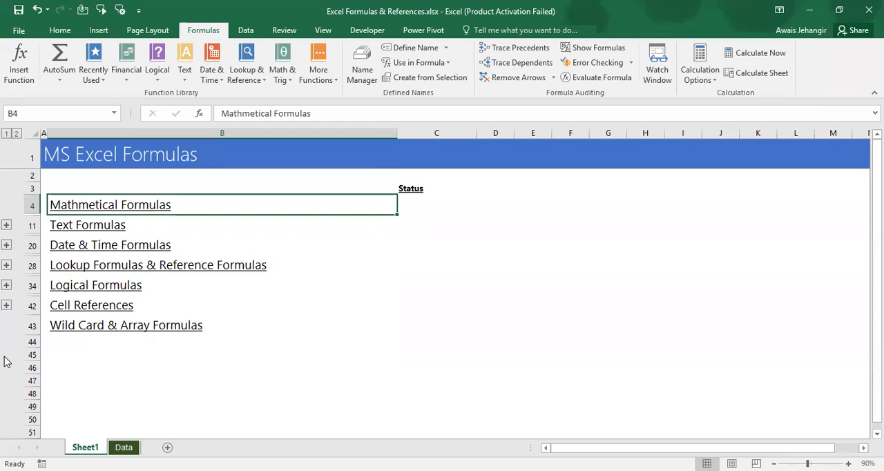
pyautogui.click(7, 305)
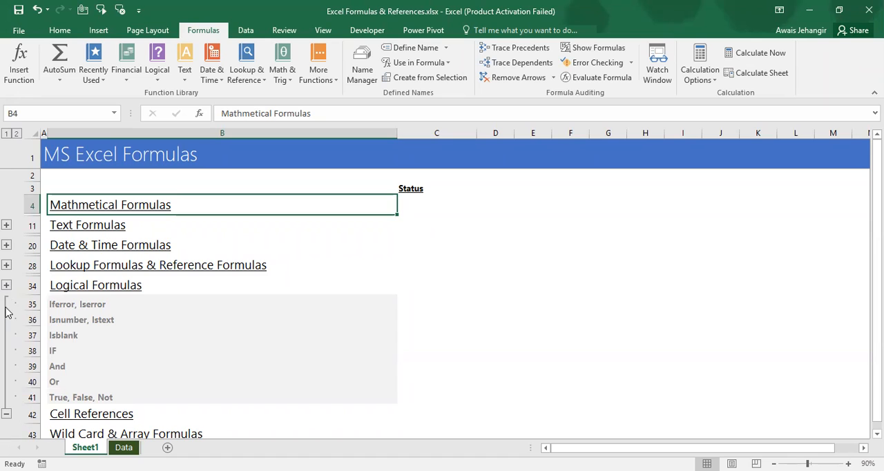
pyautogui.click(5, 311)
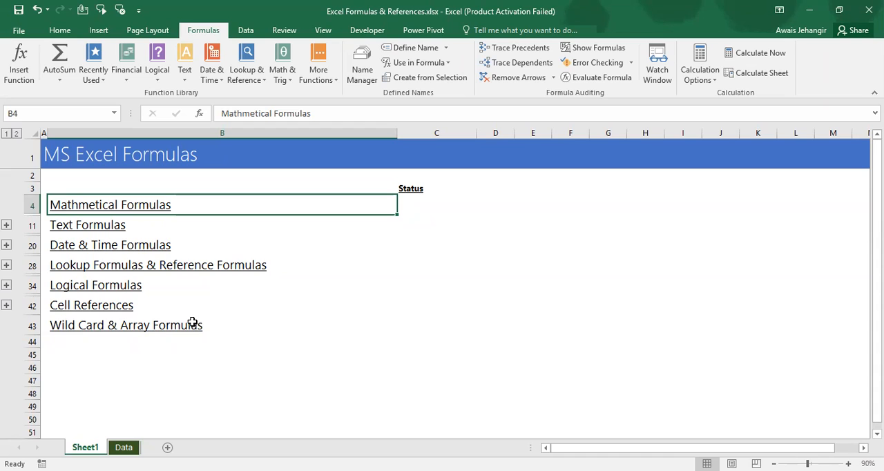
# Expand the Mathmetical Formulas topic's detail rows and open the Data sheet
pyautogui.click(6, 225)
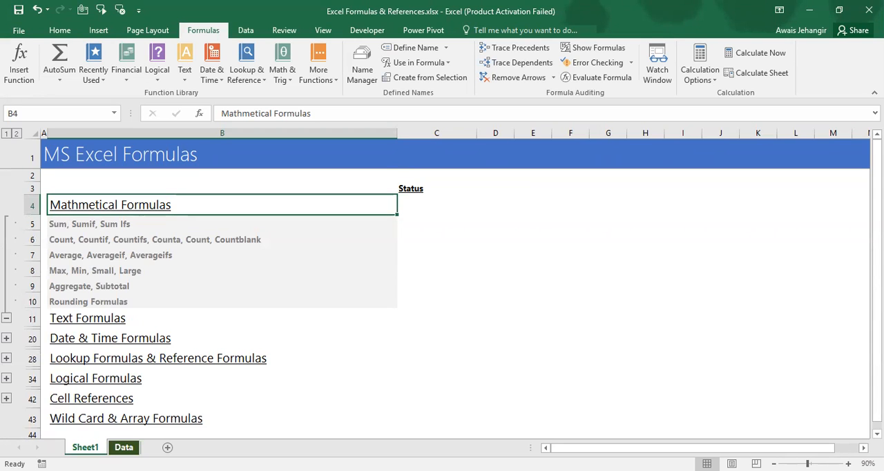
pyautogui.click(123, 446)
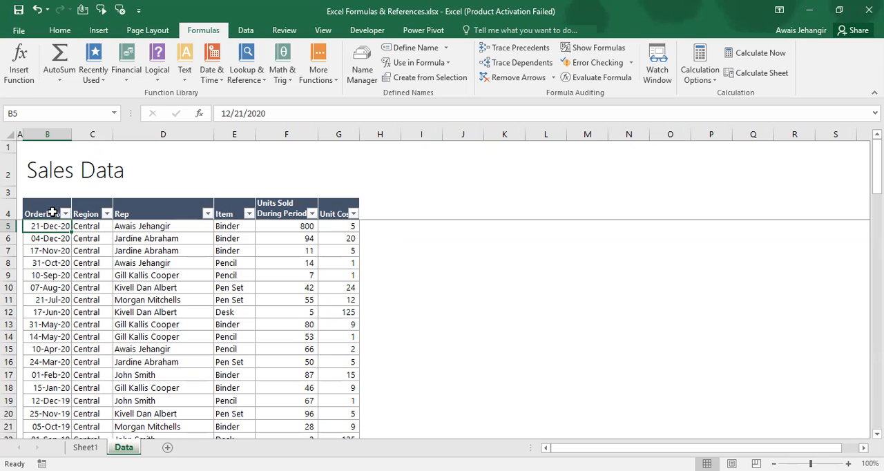
pyautogui.click(85, 447)
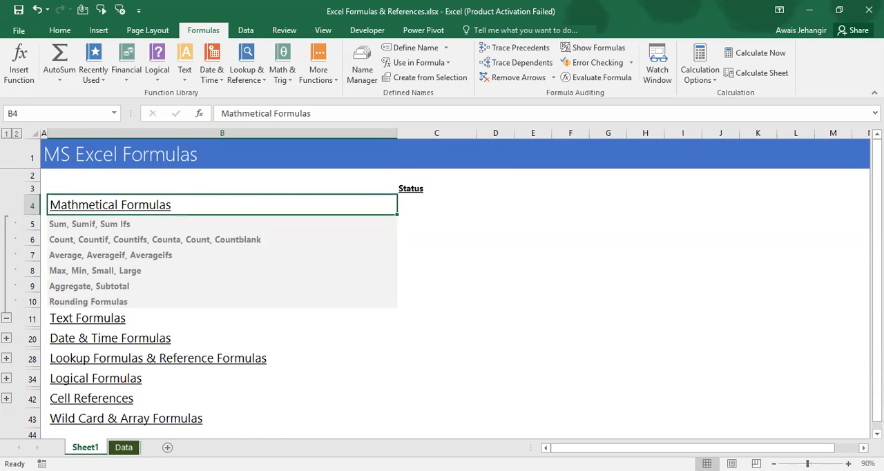
pyautogui.click(123, 446)
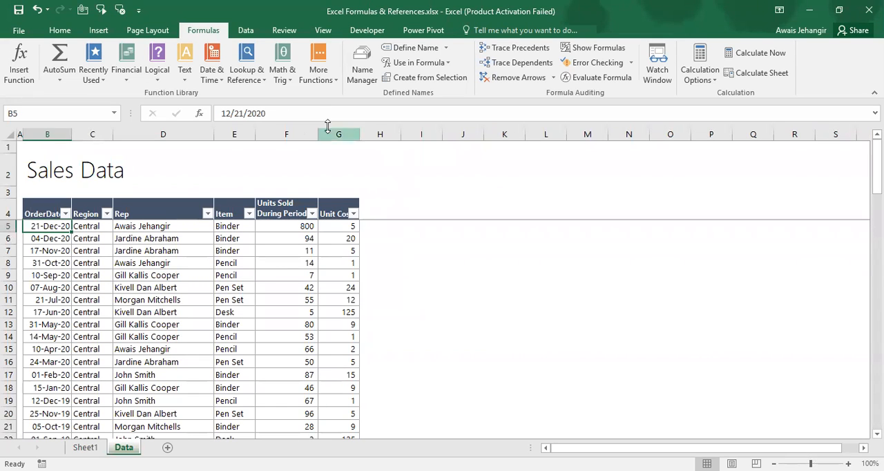
# Examine the Grand Total formula of the Units Sold During Period column in cell F92
pyautogui.click(317, 112)
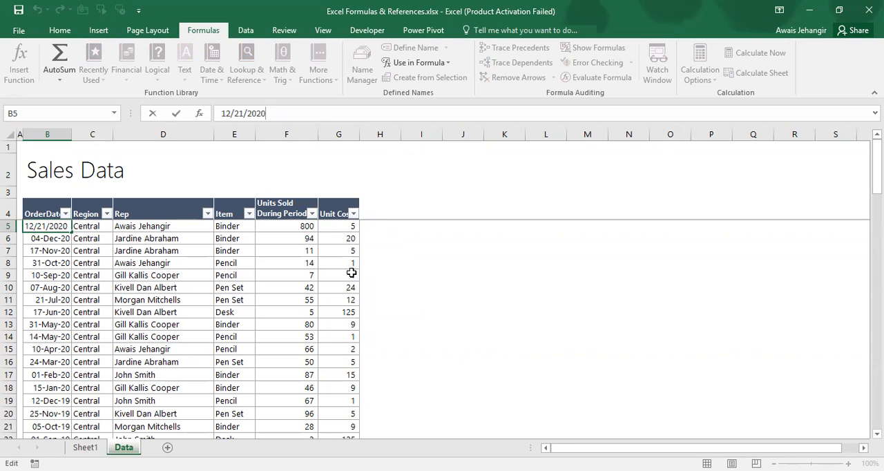
pyautogui.press('Escape')
pyautogui.click(298, 227)
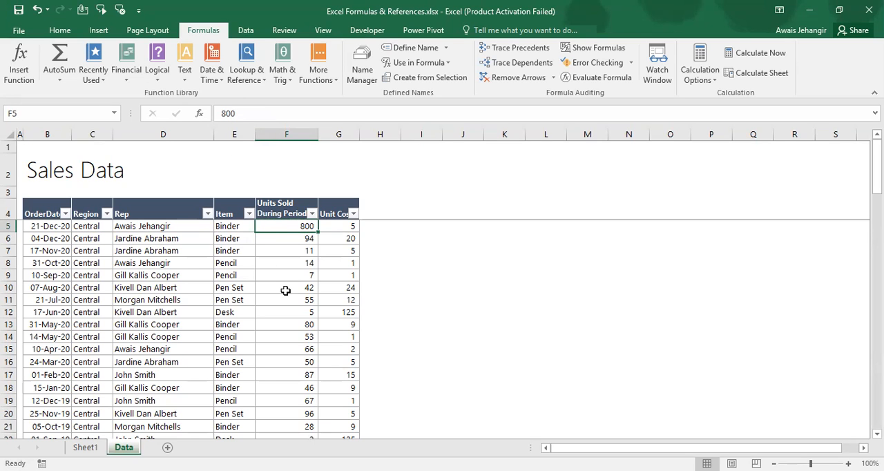
pyautogui.hotkey('ctrl', 'Down')
pyautogui.hotkey('ctrl', 'Down')
pyautogui.press('Down')
pyautogui.press('Up')
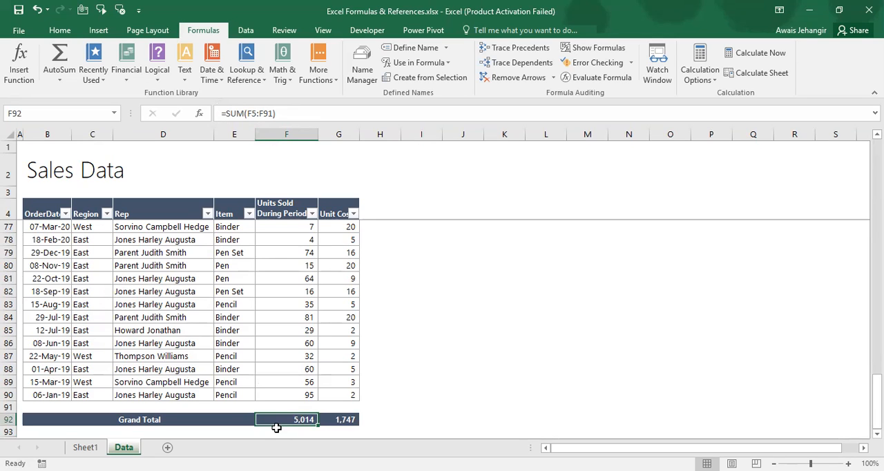
# Enter =SUM(Unit_Cost) in the Grand Total cell G92 to total the unit costs in G5:G90
pyautogui.press('Right')
pyautogui.write('=')
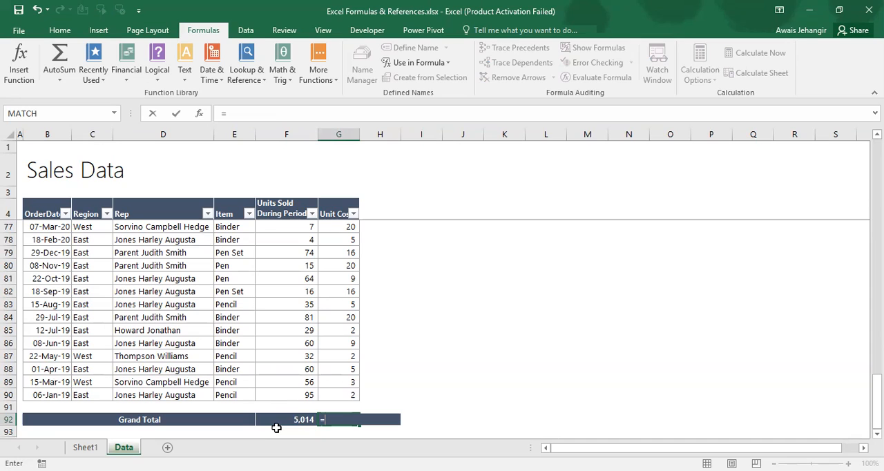
pyautogui.write('um')
pyautogui.press('Tab')
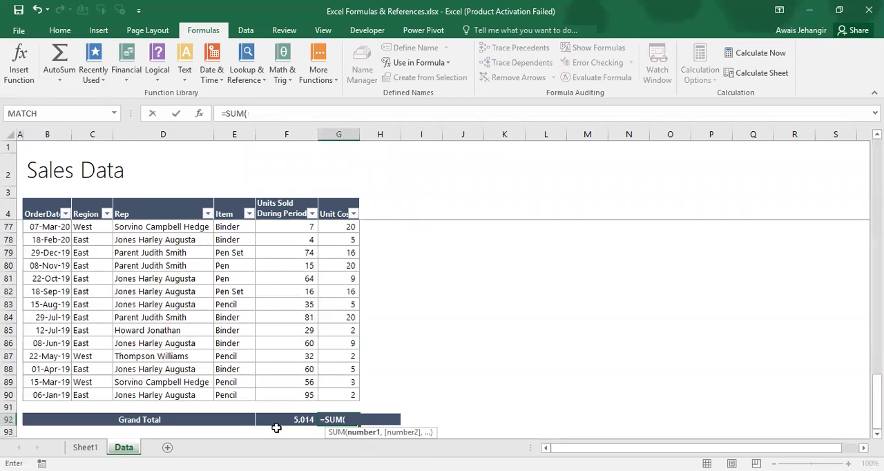
pyautogui.press('Up')
pyautogui.press('Up')
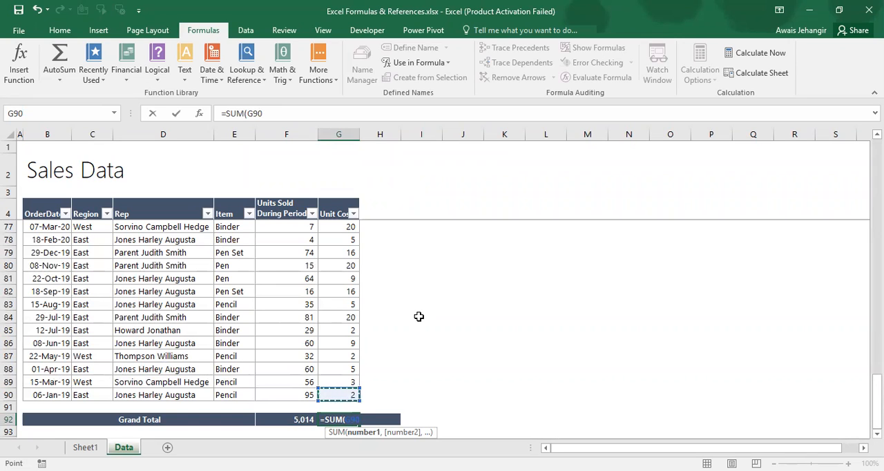
pyautogui.hotkey('ctrl', 'shift', 'Up')
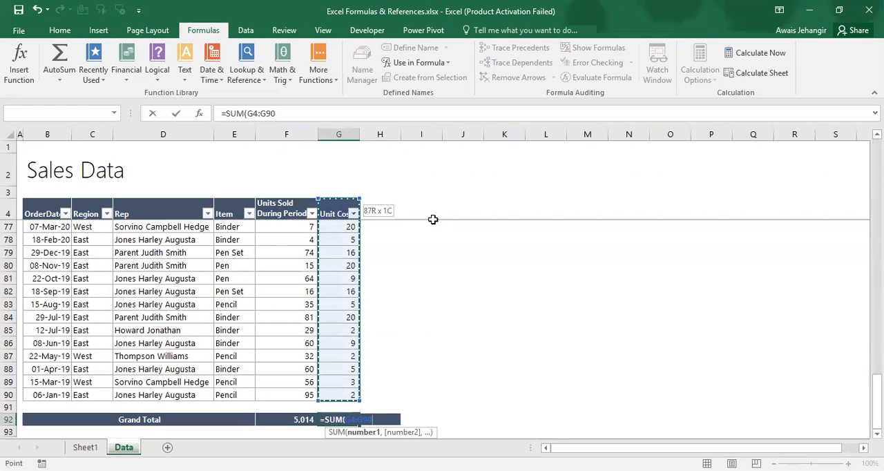
pyautogui.hotkey('shift', 'Down')
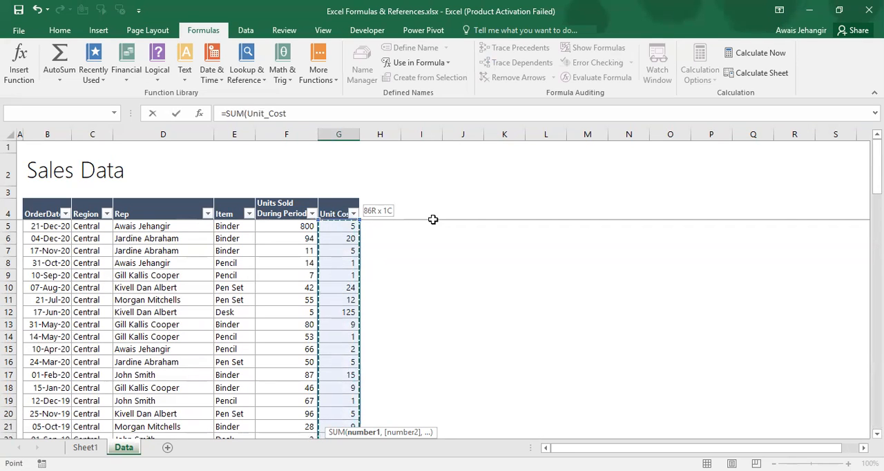
pyautogui.write(')')
pyautogui.press('Return')
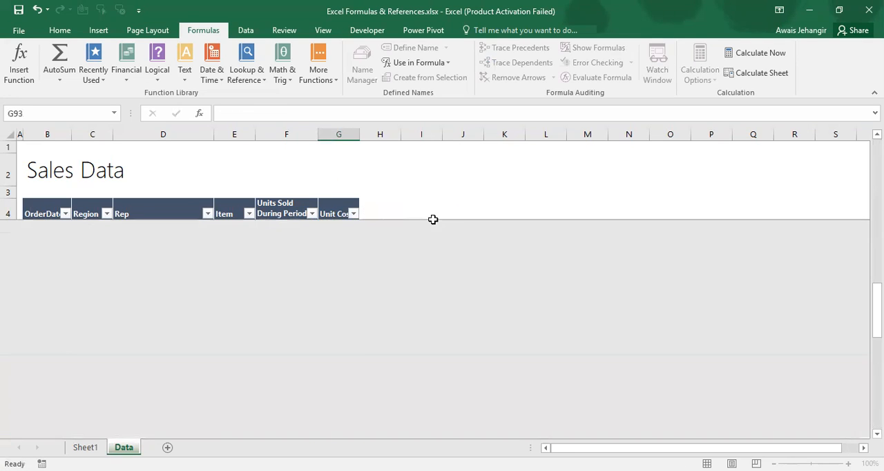
pyautogui.press('Up')
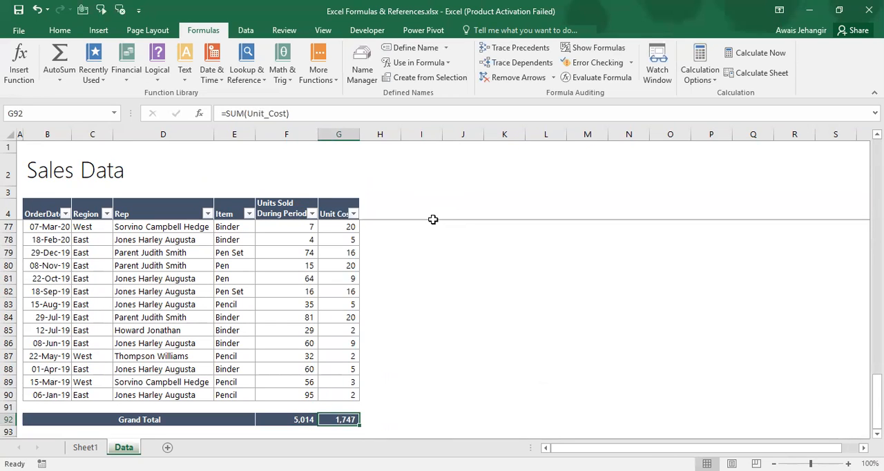
# Go back to the first Unit Cost entry, then select the Sum, Sumif, Sum Ifs topic on Sheet1
pyautogui.press('Up')
pyautogui.press('Up')
pyautogui.press('Up')
pyautogui.press('Up')
pyautogui.hotkey('ctrl', 'Up')
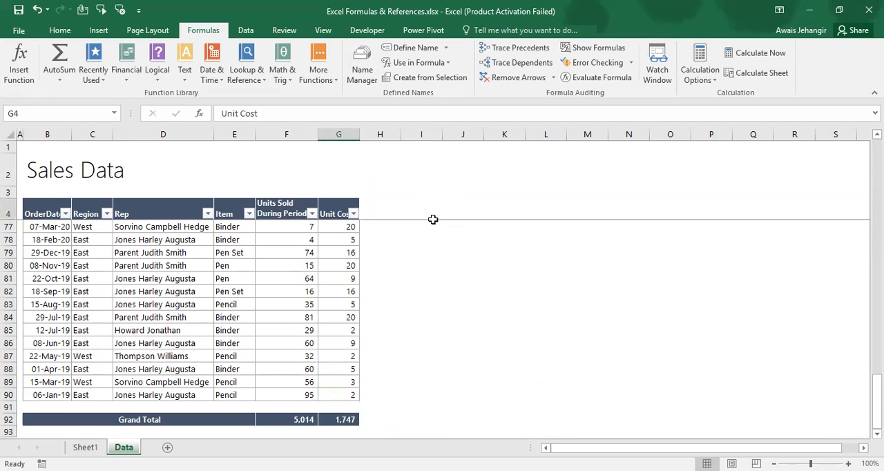
pyautogui.press('Down')
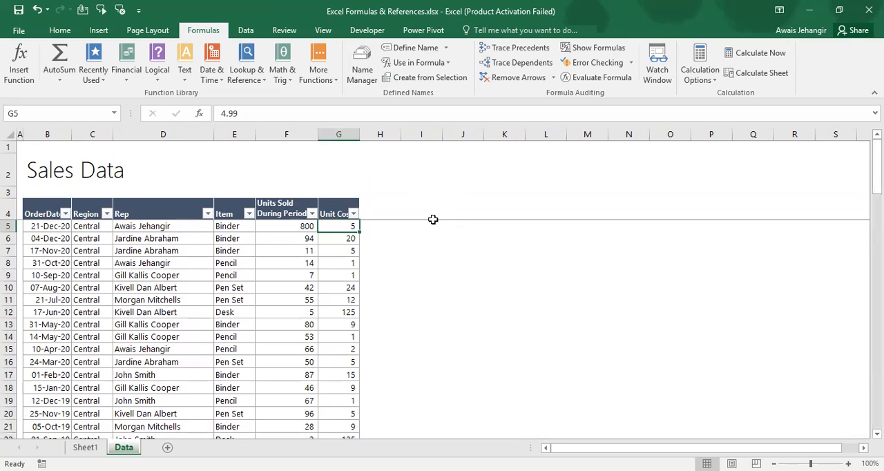
pyautogui.hotkey('ctrl', 'pageup')
pyautogui.press('Down')
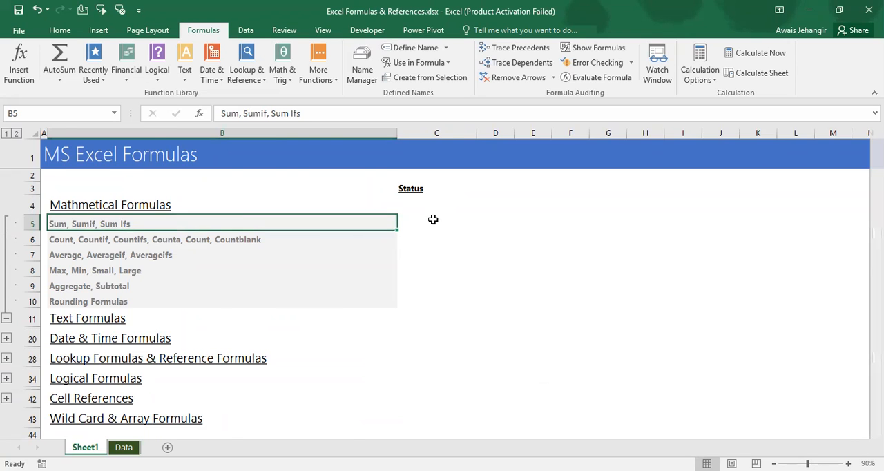
# Copy the first rep name from cell D5 of the Data sheet and paste it as values into cell I5
pyautogui.hotkey('ctrl', 'pagedown')
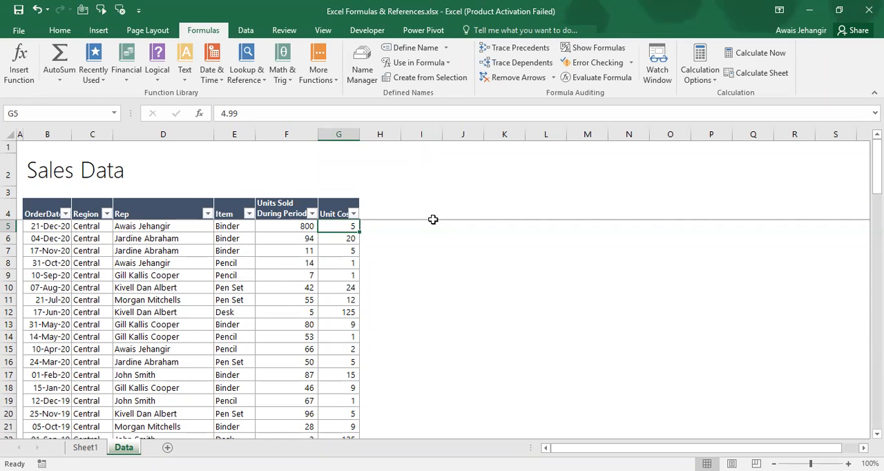
pyautogui.press('Right')
pyautogui.press('Left')
pyautogui.press('Left')
pyautogui.press('Left')
pyautogui.press('Left')
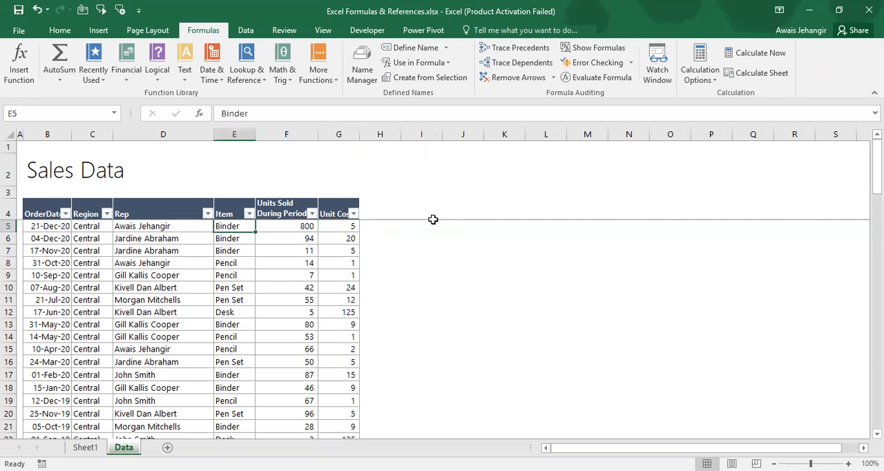
pyautogui.hotkey('ctrl', 'c')
pyautogui.press('Right')
pyautogui.press('Right')
pyautogui.press('Right')
pyautogui.press('Right')
pyautogui.press('Right')
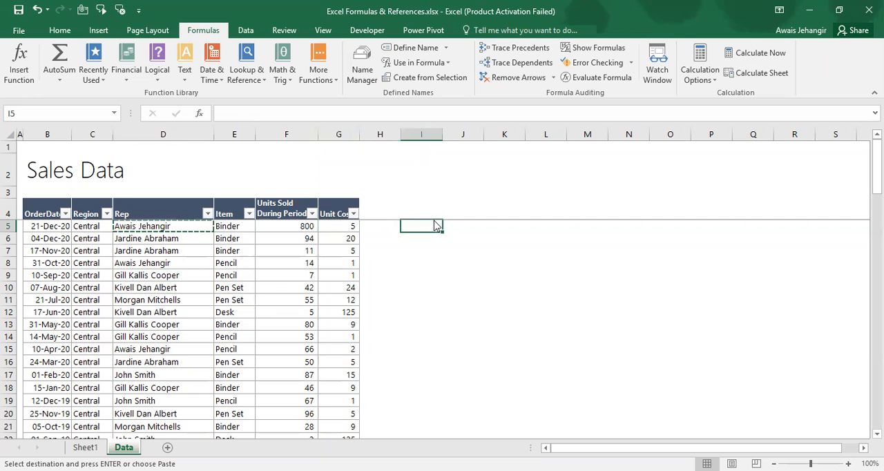
pyautogui.hotkey('ctrl', 'alt', 'v')
pyautogui.press('v')
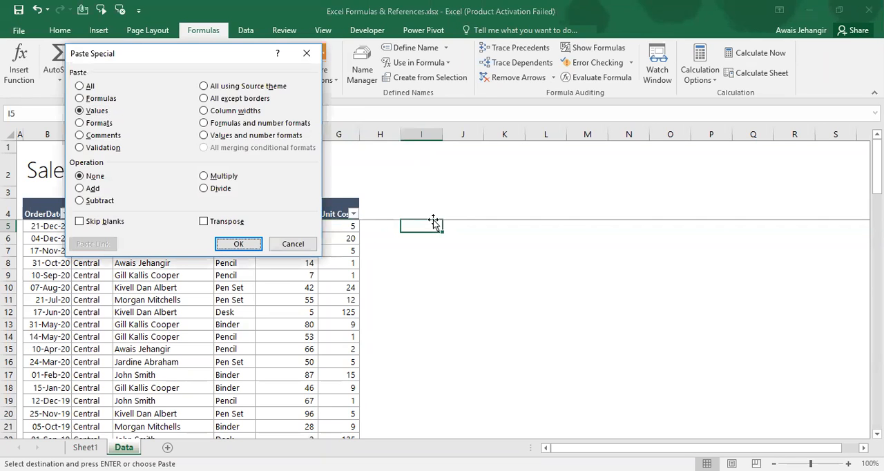
pyautogui.press('Return')
# Inspect the sales table's columns by selecting the whole Units Sold During Period column, then return to the Sales Data title row
pyautogui.press('Left')
pyautogui.press('Left')
pyautogui.press('Left')
pyautogui.press('Left')
pyautogui.press('Left')
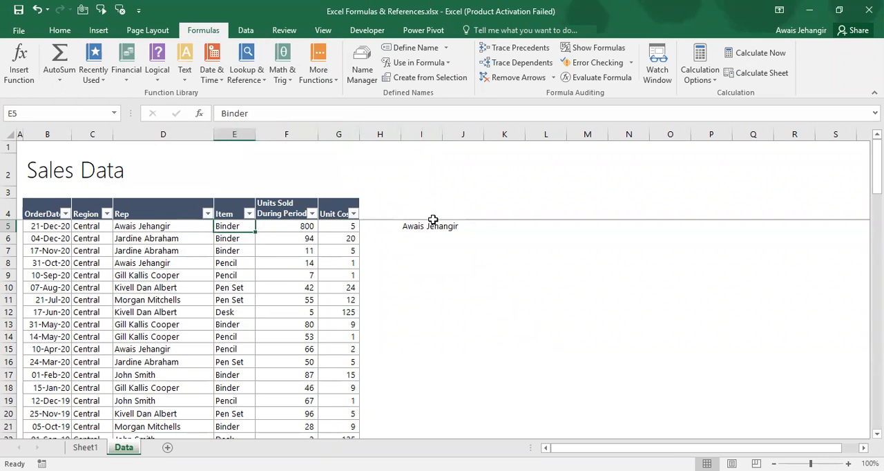
pyautogui.hotkey('ctrl', 'space')
pyautogui.press('Right')
pyautogui.press('Right')
pyautogui.hotkey('ctrl', 'space')
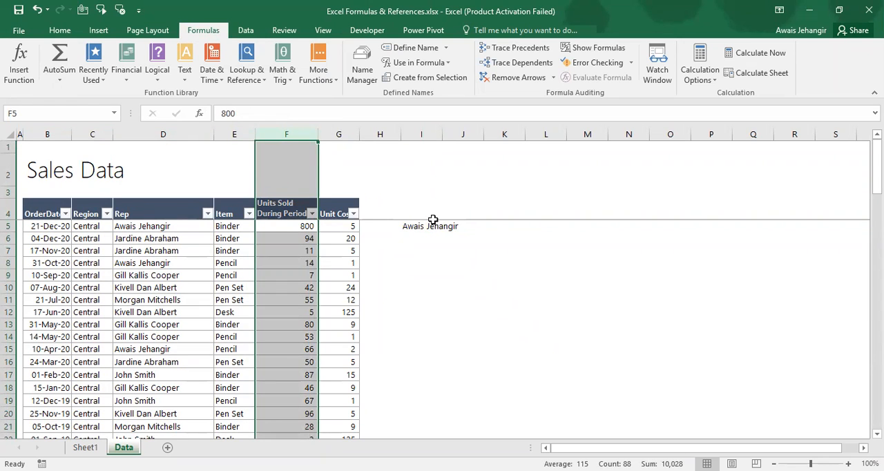
pyautogui.press('Left')
pyautogui.press('Left')
pyautogui.press('Left')
pyautogui.press('Up')
pyautogui.press('Up')
pyautogui.press('Up')
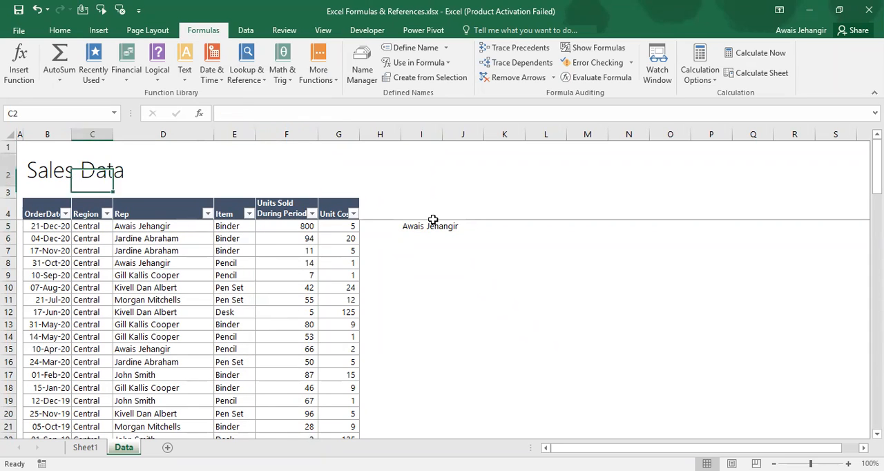
pyautogui.press('Left')
pyautogui.press('Down')
pyautogui.press('Right')
# AutoFit column I to the width of the rep name in cell I5
pyautogui.press('Right')
pyautogui.press('Left')
pyautogui.press('Up')
pyautogui.press('Up')
pyautogui.press('Right')
pyautogui.press('Right')
pyautogui.press('Right')
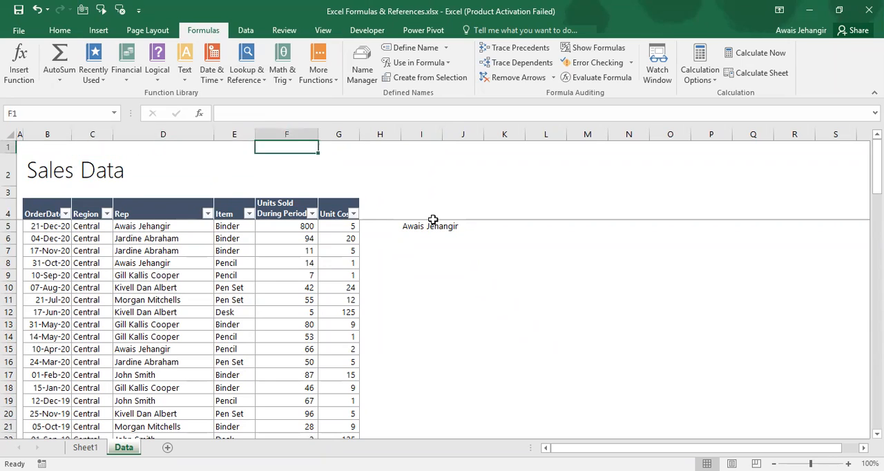
pyautogui.press('Right')
pyautogui.press('Right')
pyautogui.press('Right')
pyautogui.press('Down')
pyautogui.press('Down')
pyautogui.press('Down')
pyautogui.press('Down')
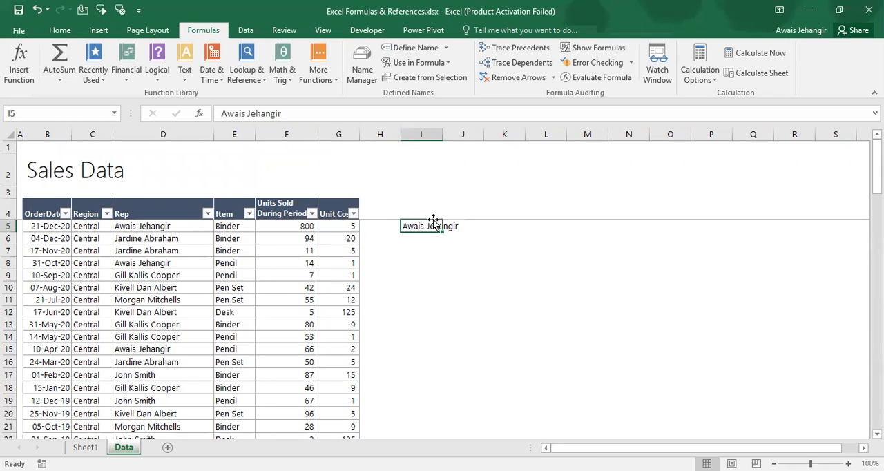
pyautogui.hotkey('alt', 'h')
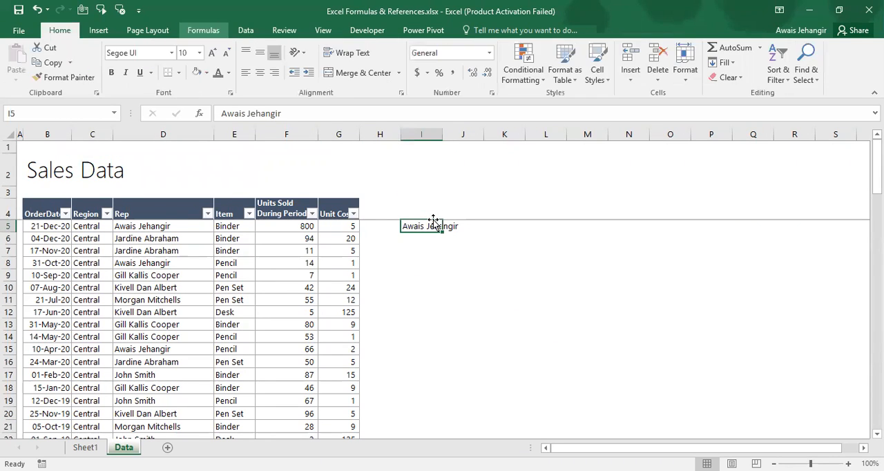
pyautogui.press('o')
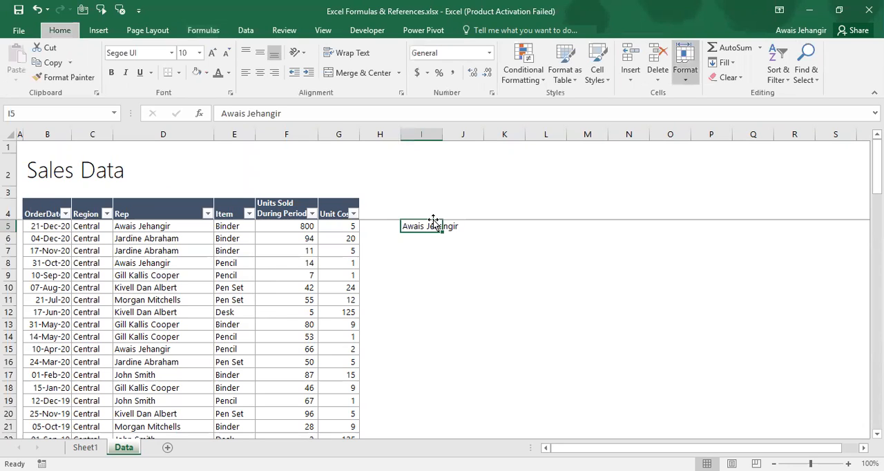
pyautogui.press('i')
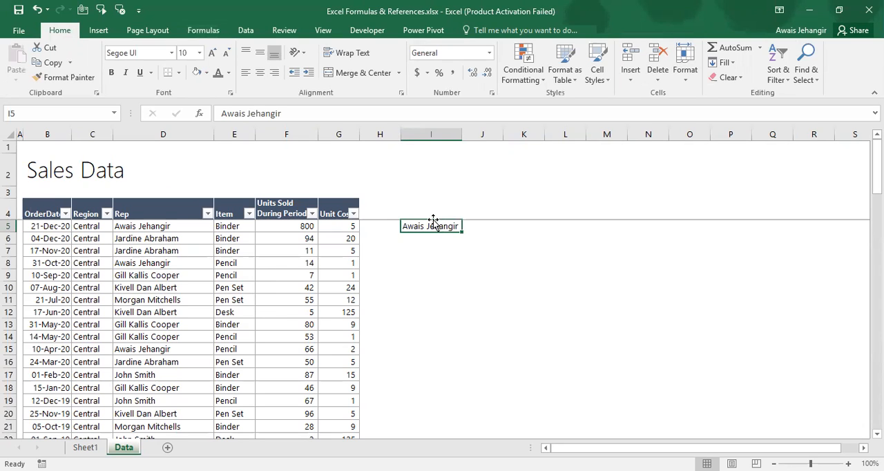
# Start a SUMIF formula in cell J5 with the rep names in D5:D90 as its range
pyautogui.press('Right')
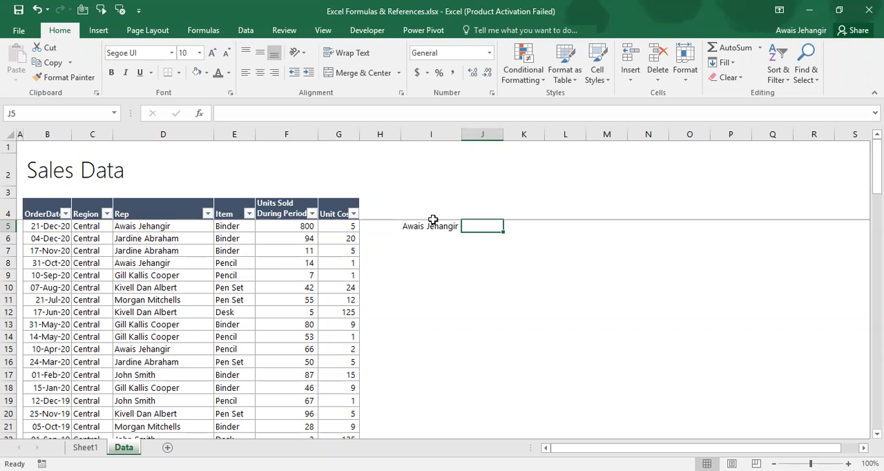
pyautogui.write('=s')
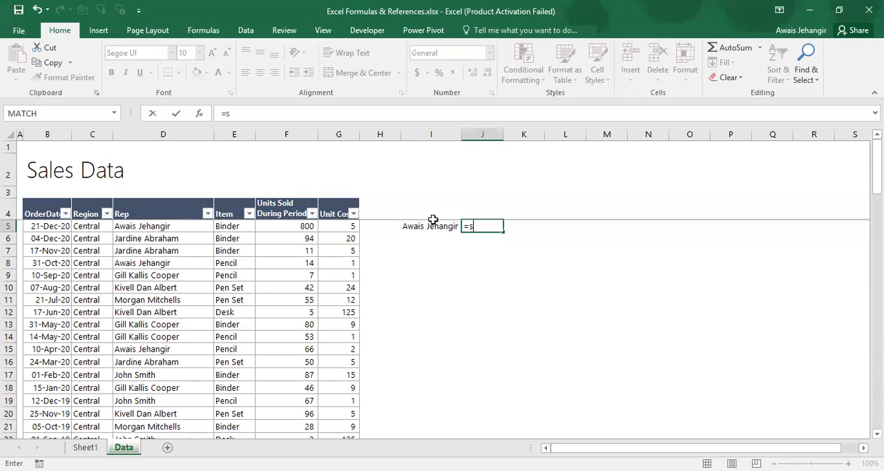
pyautogui.write('um')
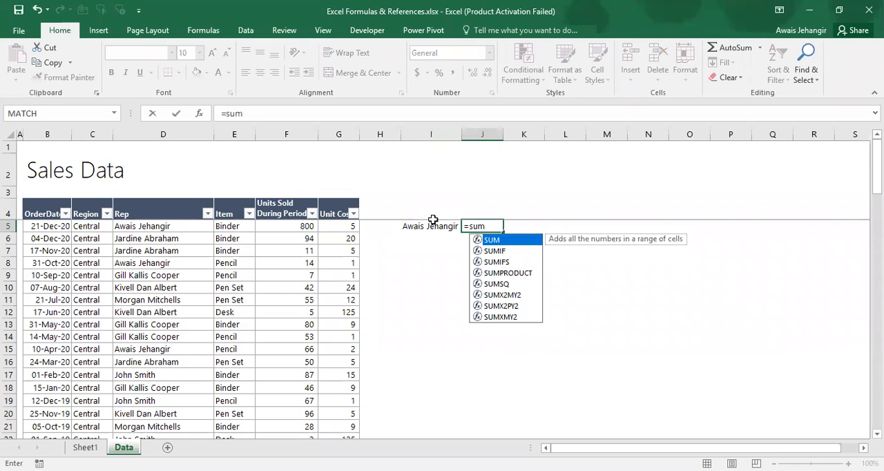
pyautogui.write('if')
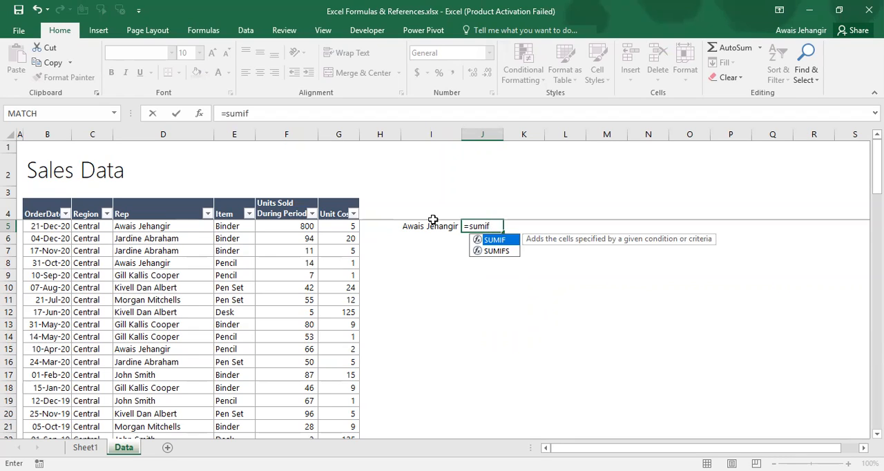
pyautogui.write('(')
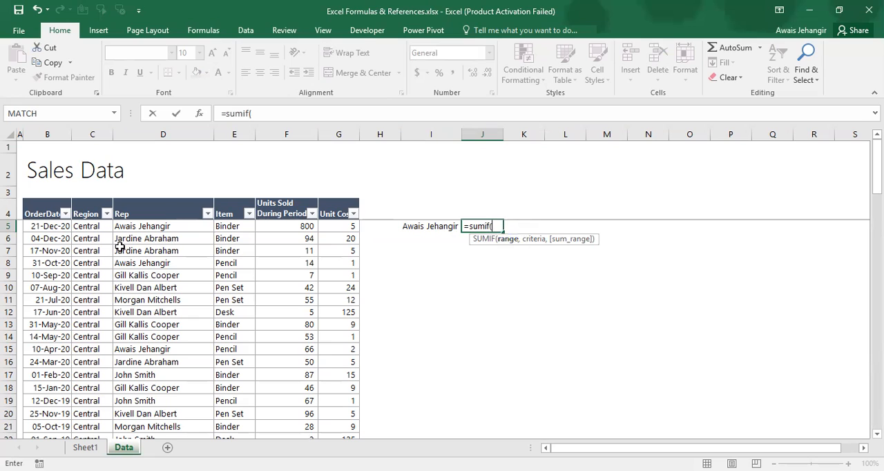
pyautogui.click(171, 228)
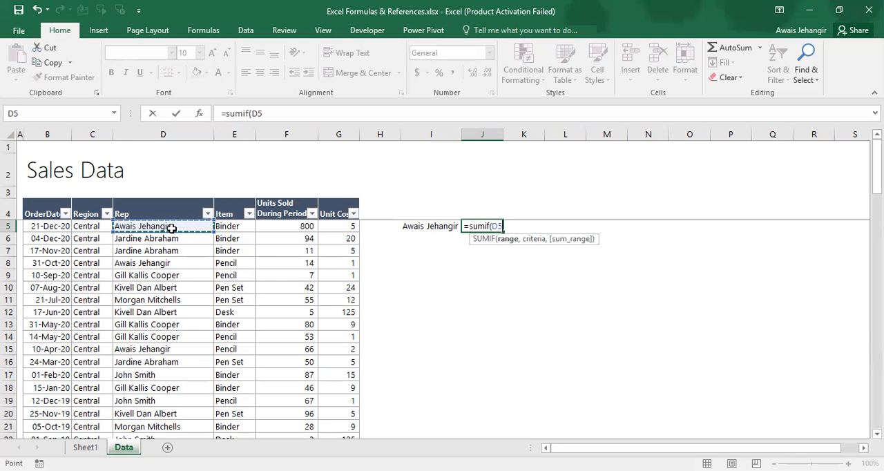
pyautogui.hotkey('ctrl', 'shift', 'Down')
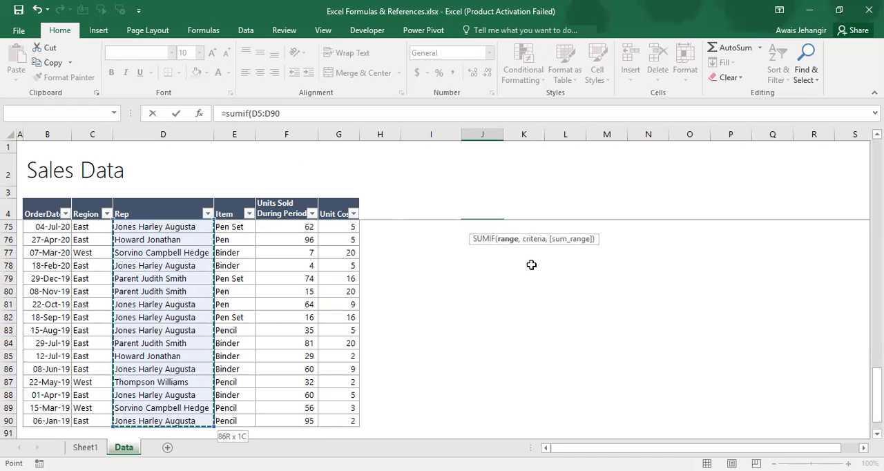
pyautogui.write(',')
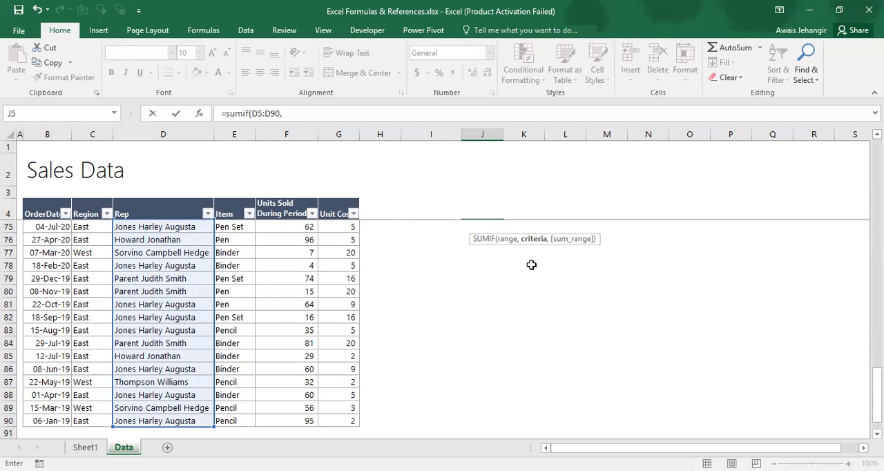
# Complete the SUMIF formula in J5 with I5 as the criteria and the units sold in F5:F90 as the sum range
pyautogui.press('Left')
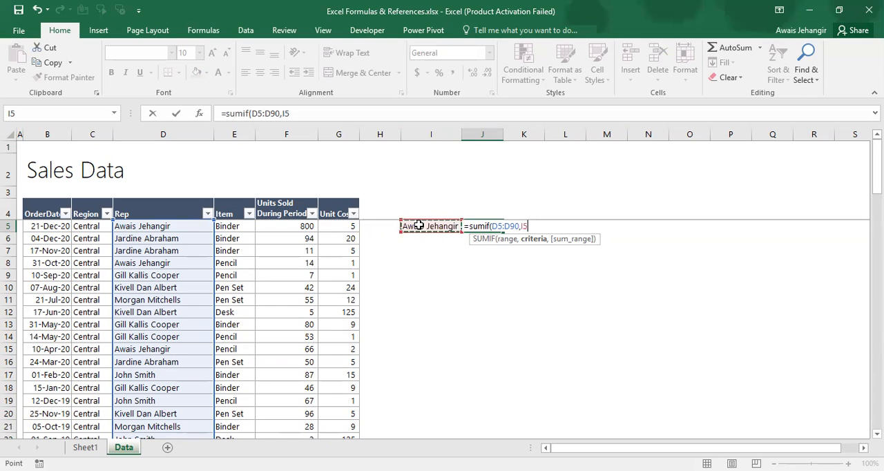
pyautogui.write(',')
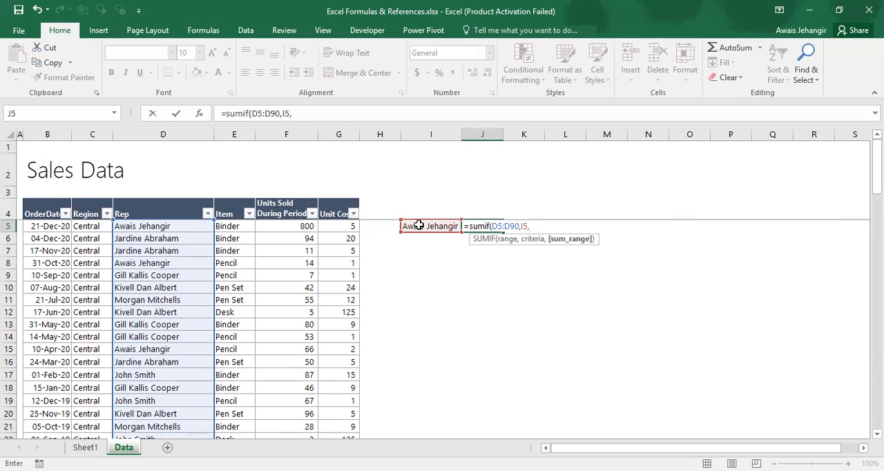
pyautogui.click(292, 227)
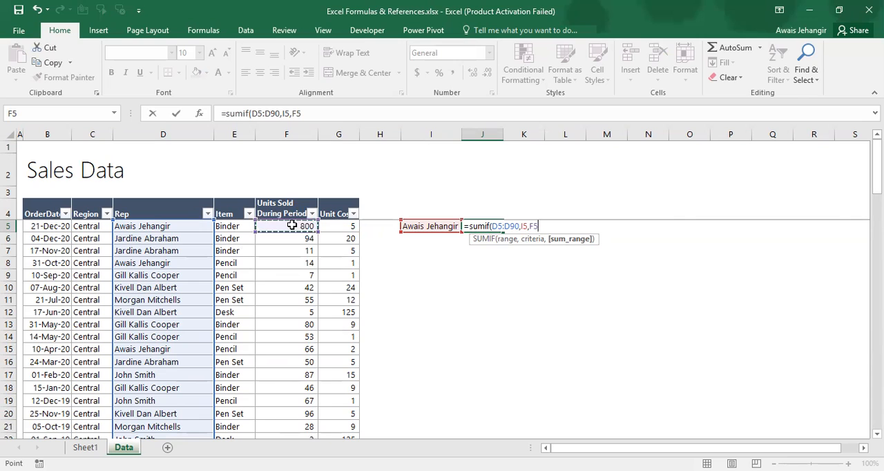
pyautogui.hotkey('ctrl', 'shift', 'Down')
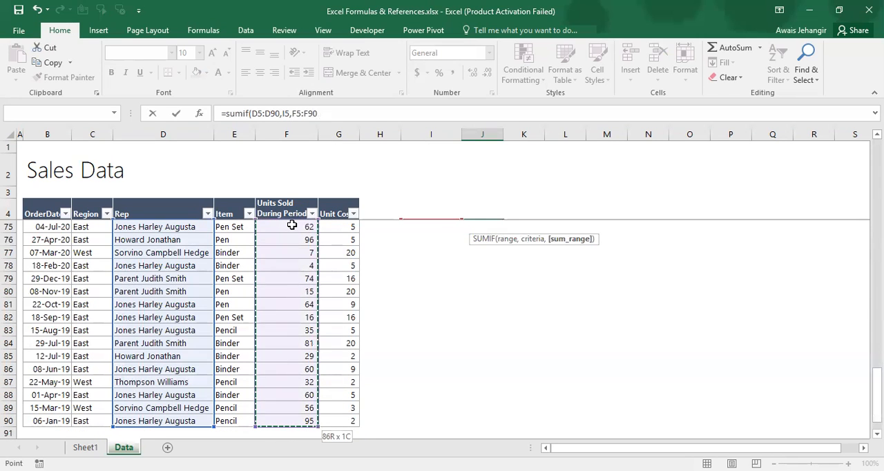
pyautogui.write(')')
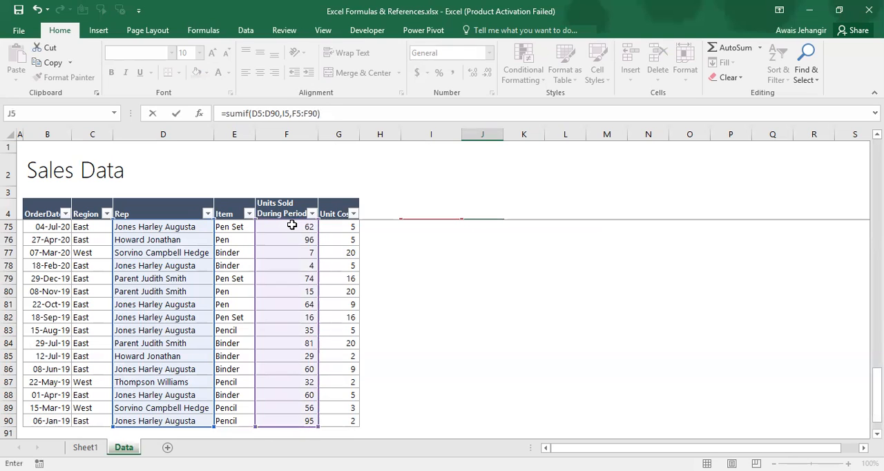
pyautogui.hotkey('ctrl', 'Return')
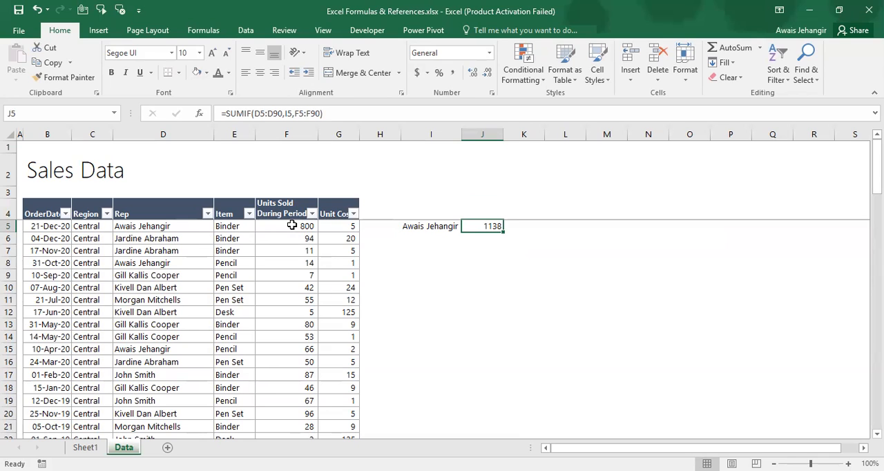
# Filter the Rep column to the first rep's name and select the filtered Units Sold During Period values to check their sum
pyautogui.press('Left')
pyautogui.press('Left')
pyautogui.press('Left')
pyautogui.press('Left')
pyautogui.press('Left')
pyautogui.press('Left')
pyautogui.press('Up')
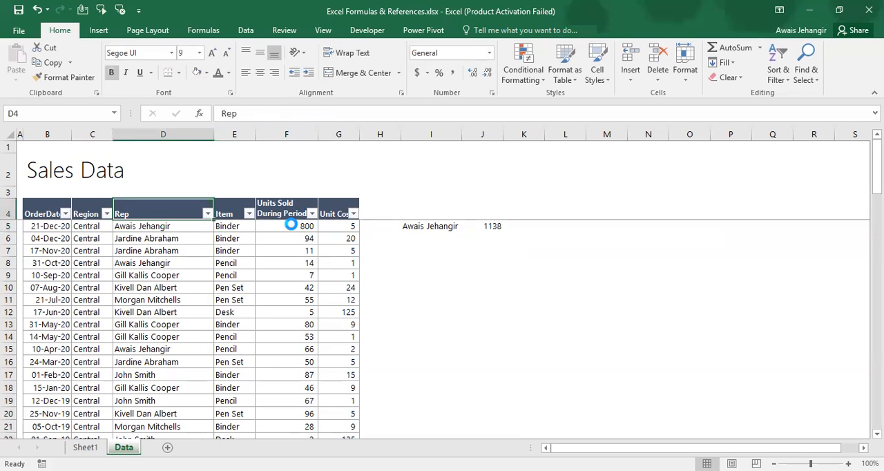
pyautogui.hotkey('alt', 'Down')
pyautogui.write('aa')
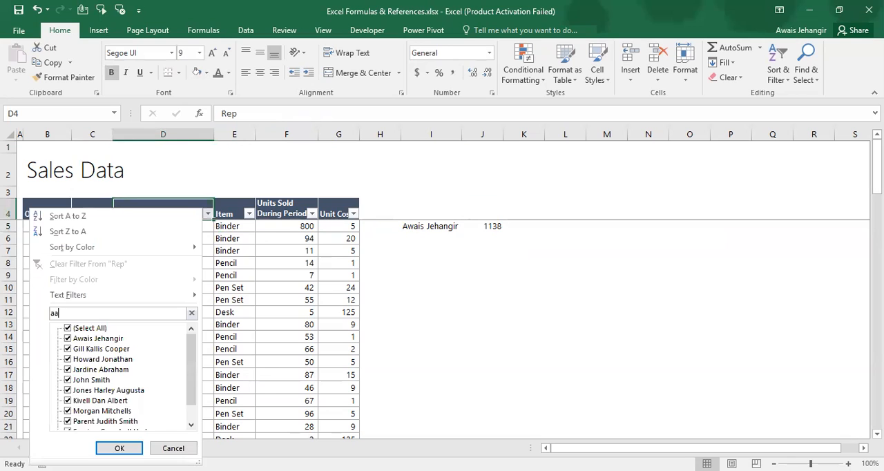
pyautogui.write('ais')
pyautogui.press('Tab')
pyautogui.press('Return')
pyautogui.click(291, 226)
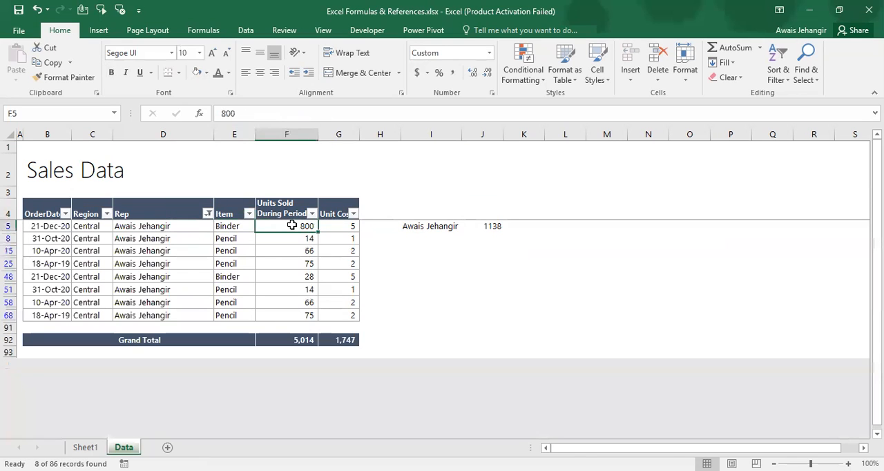
pyautogui.hotkey('ctrl', 'shift', 'Down')
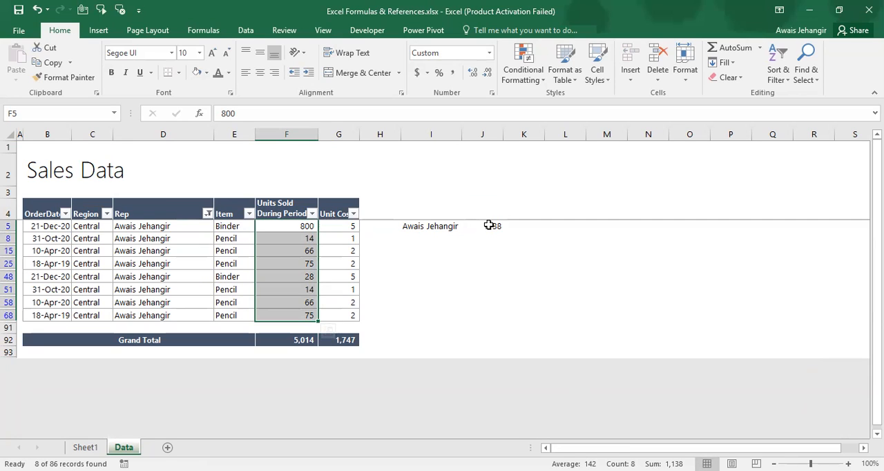
# Clear the filter from the Rep column and go back to the SUMIF formula in J5
pyautogui.press('Up')
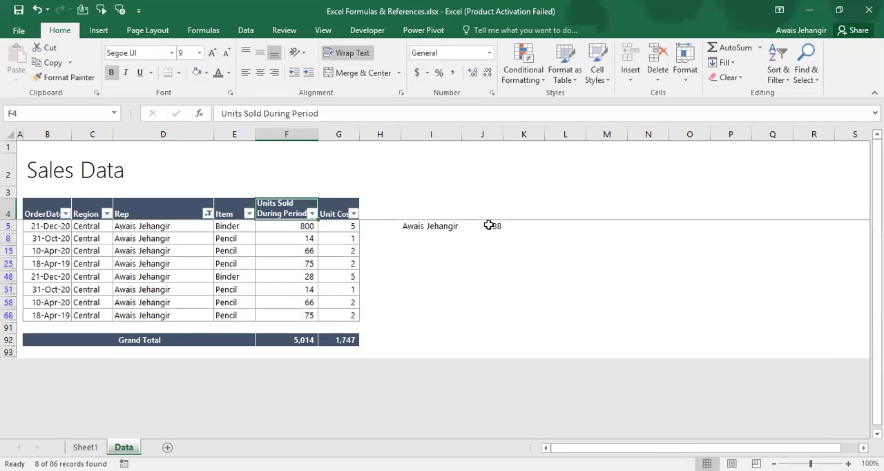
pyautogui.press('Left')
pyautogui.press('Left')
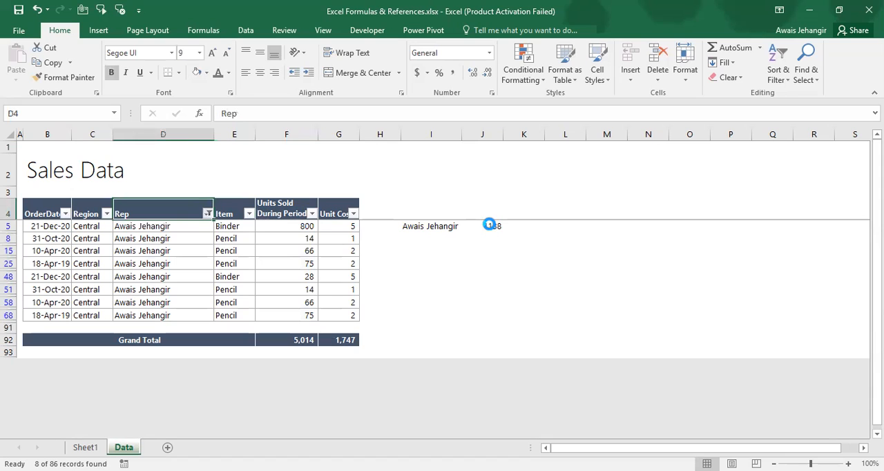
pyautogui.hotkey('alt', 'Down')
pyautogui.press('c')
pyautogui.press('Down')
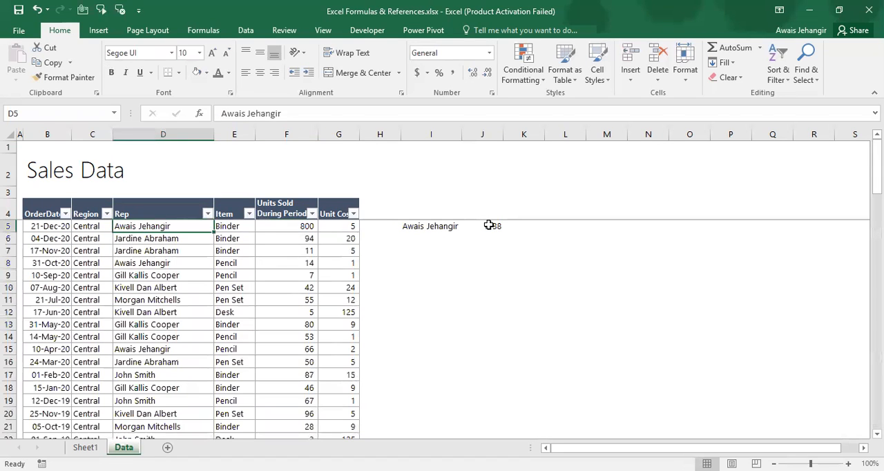
pyautogui.press('Right')
pyautogui.press('Right')
pyautogui.press('Right')
pyautogui.press('Right')
pyautogui.press('Right')
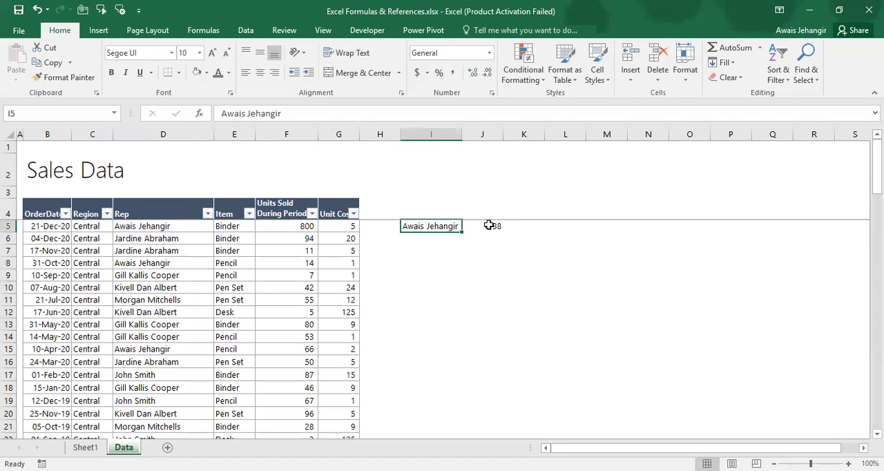
pyautogui.press('Right')
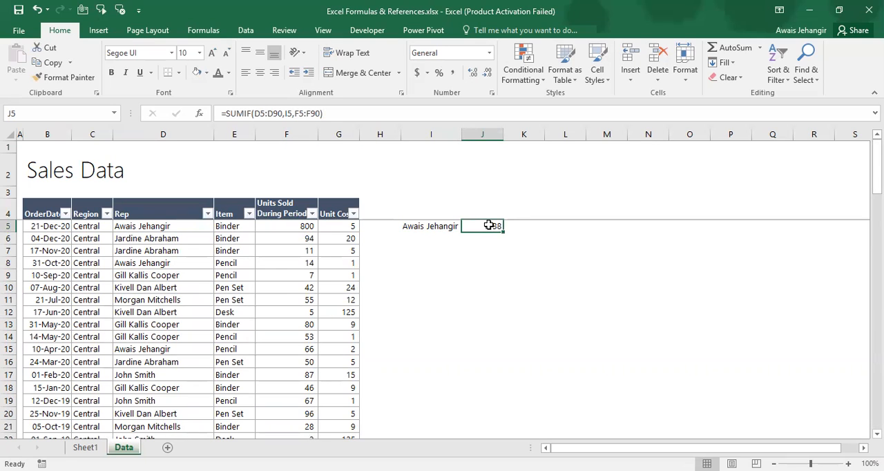
# Copy the second rep name from cell D6 and paste only its value into I6, below the first rep name
pyautogui.press('Left')
pyautogui.press('Down')
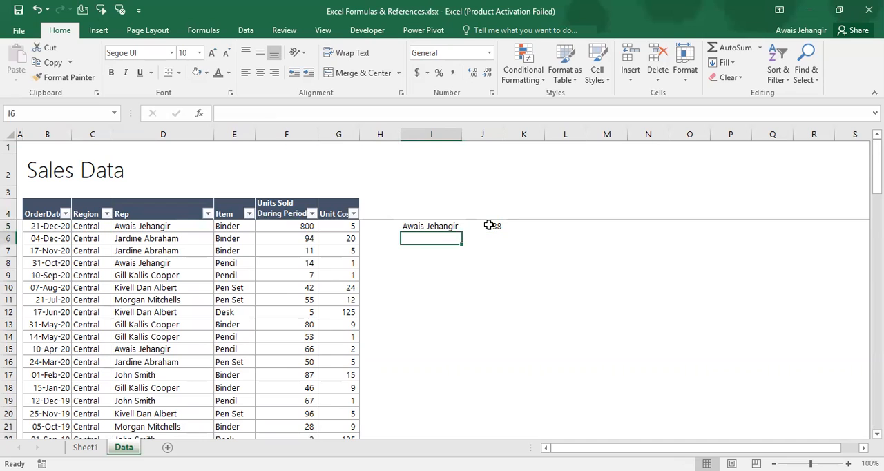
pyautogui.press('Left')
pyautogui.press('Left')
pyautogui.press('Left')
pyautogui.press('Left')
pyautogui.press('Left')
pyautogui.press('Left')
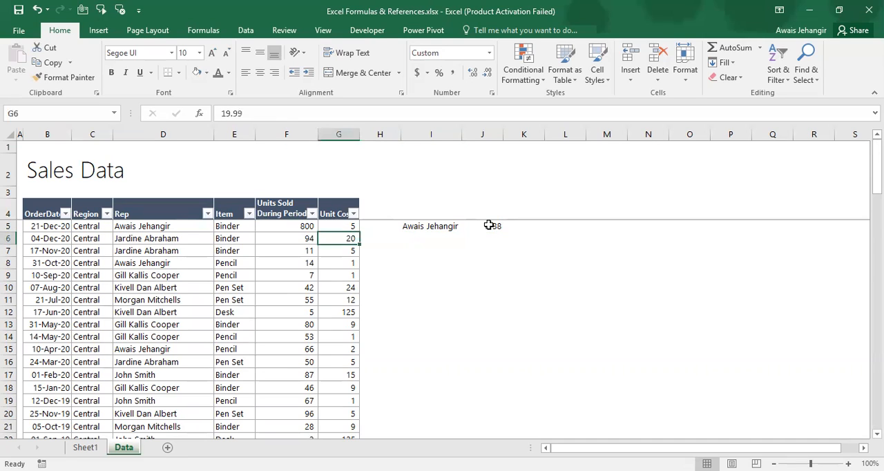
pyautogui.press('Right')
pyautogui.hotkey('ctrl', 'c')
pyautogui.press('Right')
pyautogui.press('Right')
pyautogui.press('Right')
pyautogui.press('Right')
pyautogui.press('Right')
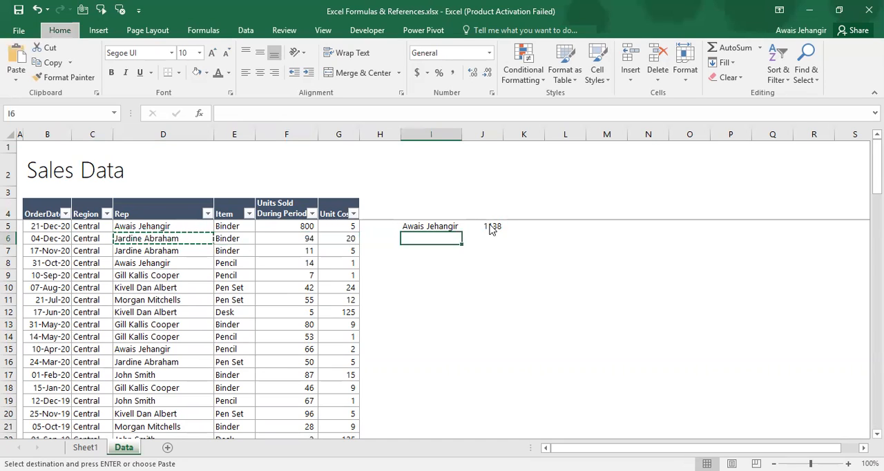
pyautogui.press('Return')
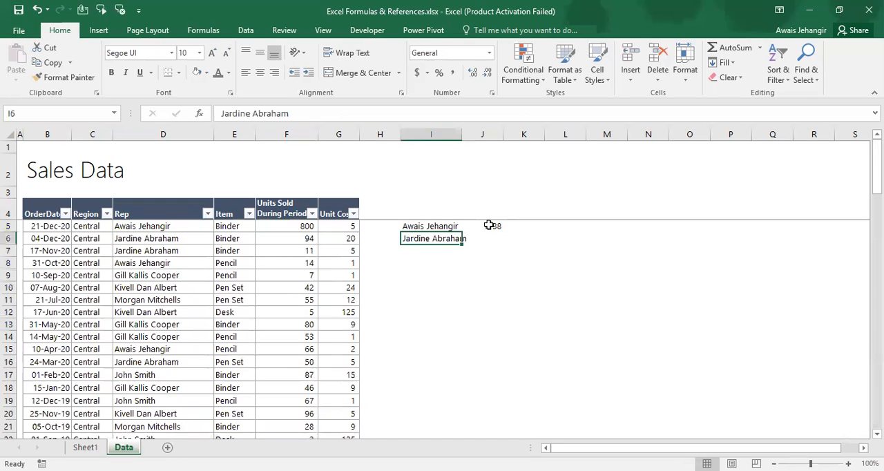
# Copy the item Binder from cell E6 and paste only its value into J6, beside the second rep name
pyautogui.press('Left')
pyautogui.press('Left')
pyautogui.press('Left')
pyautogui.press('Left')
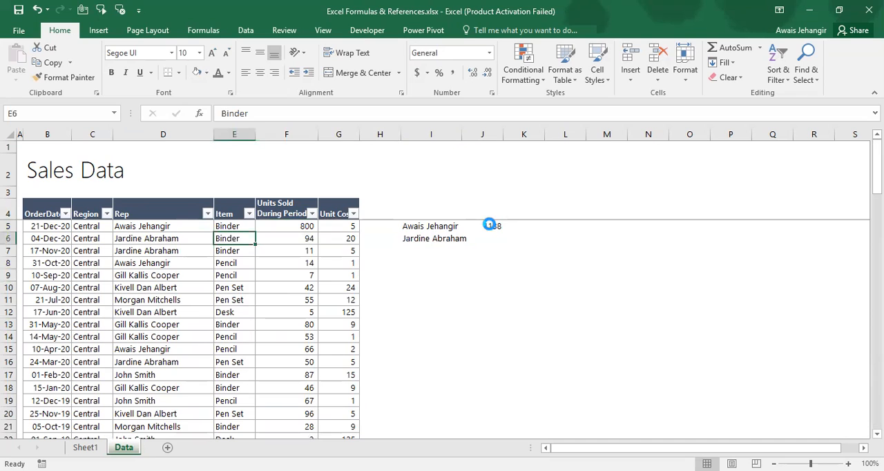
pyautogui.hotkey('ctrl', 'c')
pyautogui.press('Right')
pyautogui.press('Right')
pyautogui.press('Right')
pyautogui.press('Right')
pyautogui.press('Right')
pyautogui.press('Right')
pyautogui.press('Left')
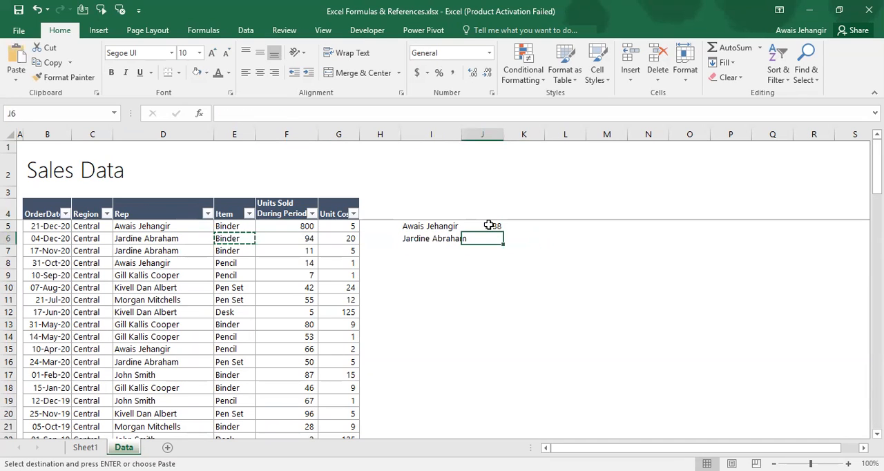
pyautogui.hotkey('ctrl', 'alt', 'v')
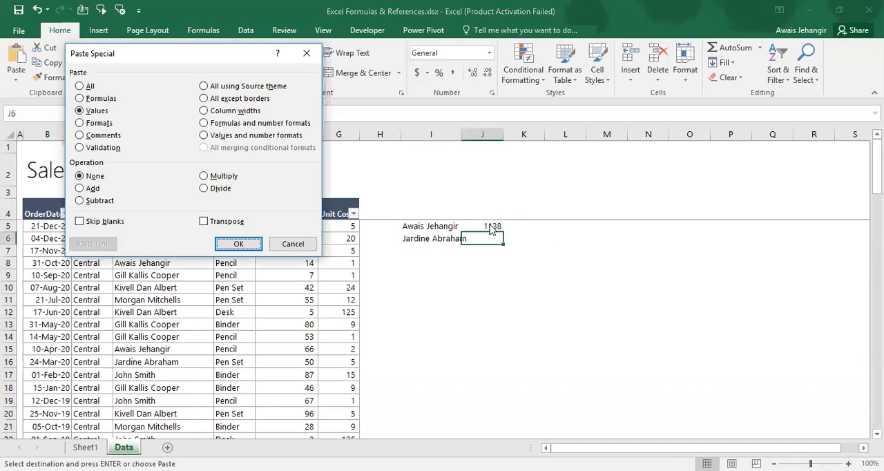
pyautogui.press('Return')
# Autofit column I's width to the second rep name in I6
pyautogui.press('Right')
pyautogui.press('Left')
pyautogui.press('Left')
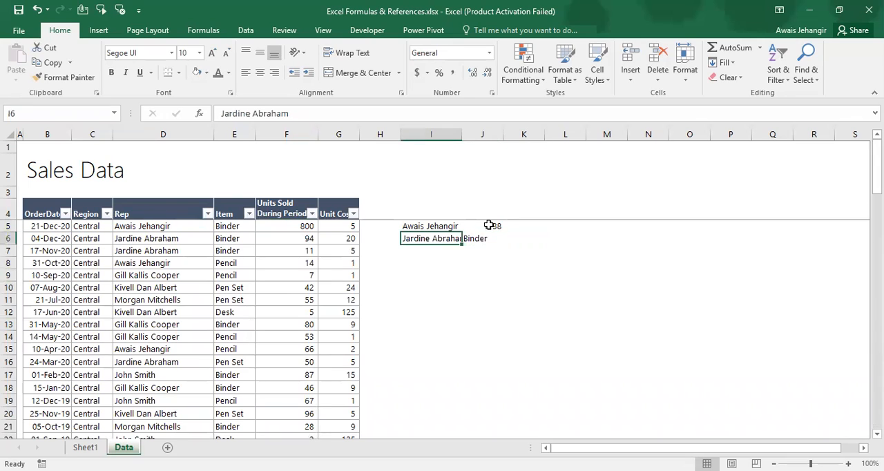
pyautogui.hotkey('alt', 'h')
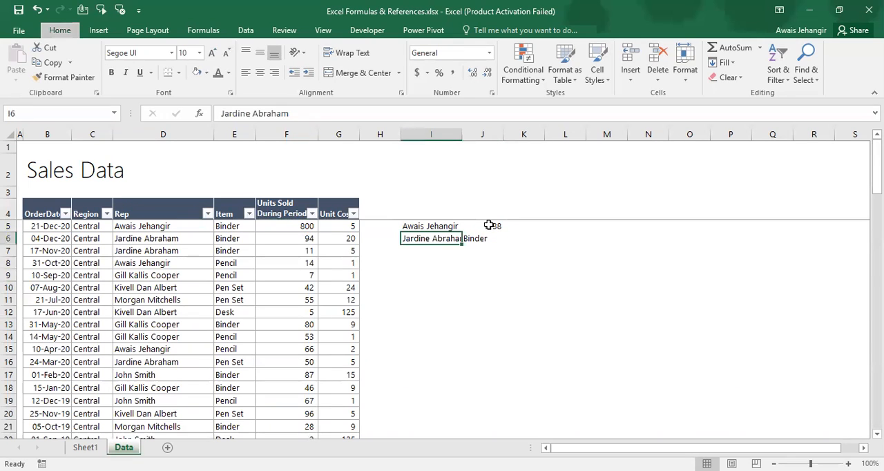
pyautogui.press('o')
pyautogui.press('i')
# Start a SUMIFS formula in K6 with the units sold in F5:F90 as the sum range
pyautogui.press('Right')
pyautogui.press('Right')
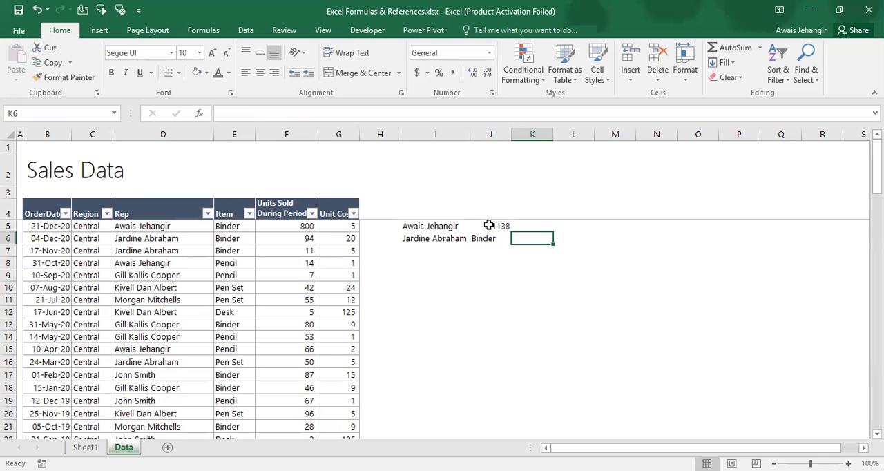
pyautogui.write('=')
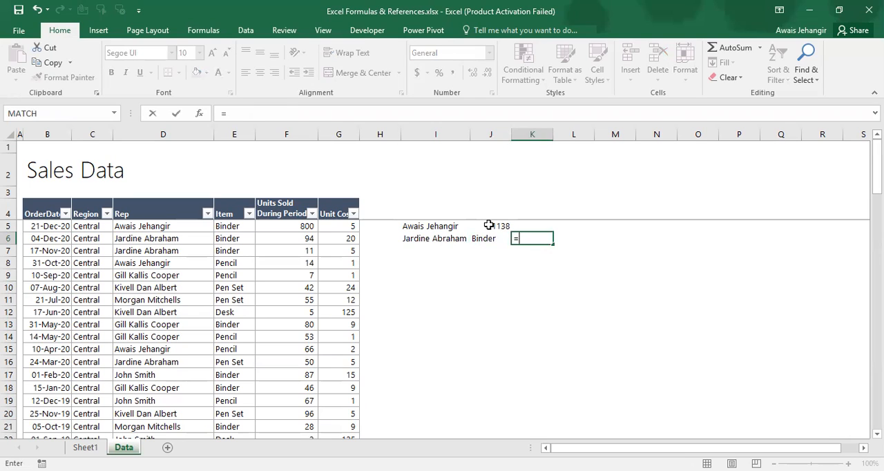
pyautogui.write('sumifs')
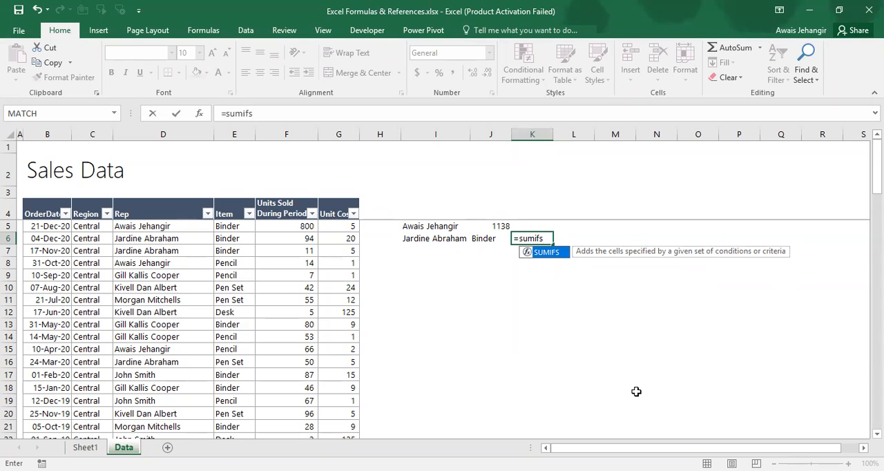
pyautogui.write('(')
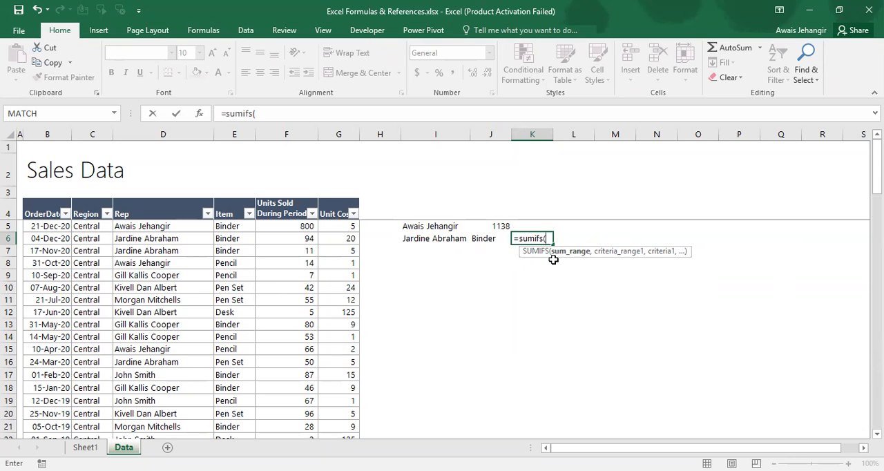
pyautogui.click(276, 227)
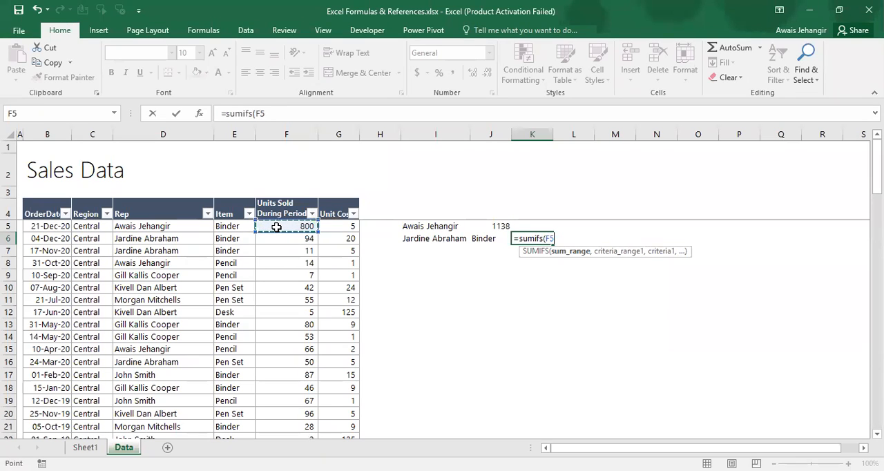
pyautogui.hotkey('ctrl', 'shift', 'Down')
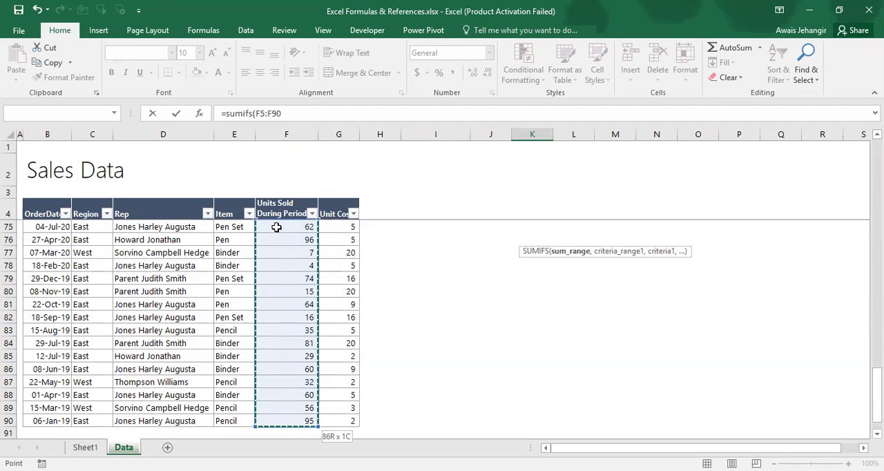
pyautogui.write(',')
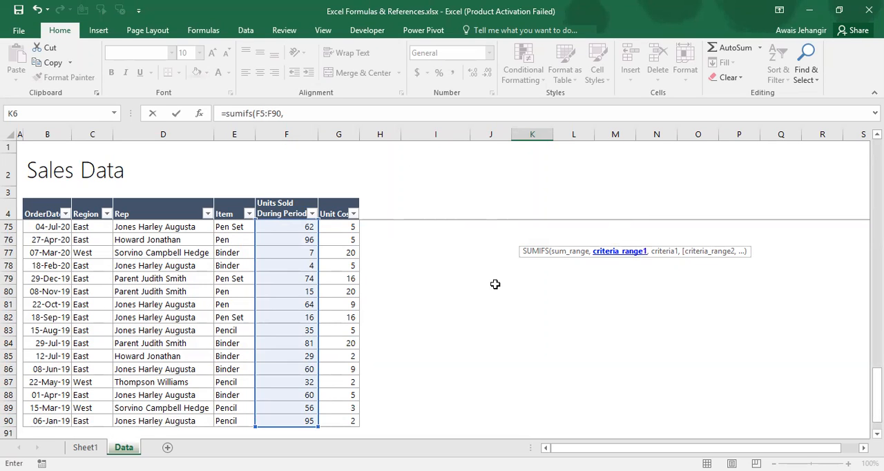
# Add the Rep column D5:D90 as the first criteria range and I6 as its criteria in the SUMIFS formula
pyautogui.scroll(10, 449, 274)
pyautogui.scroll(6, 695, 226)
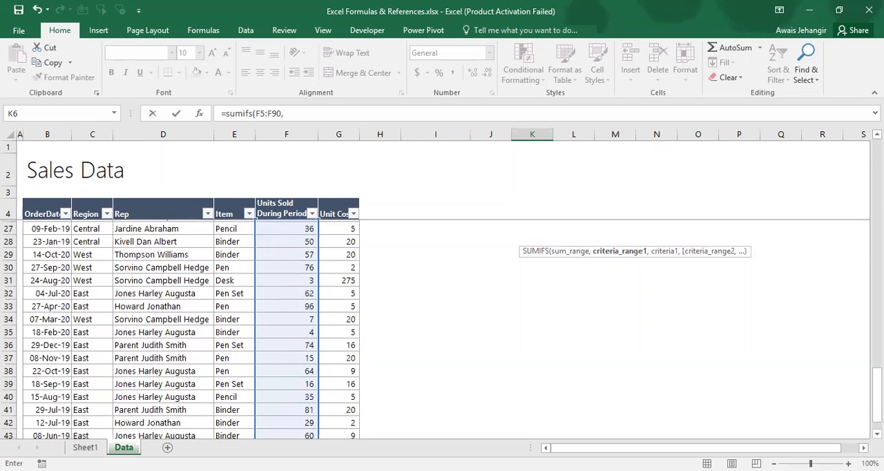
pyautogui.scroll(7, 442, 325)
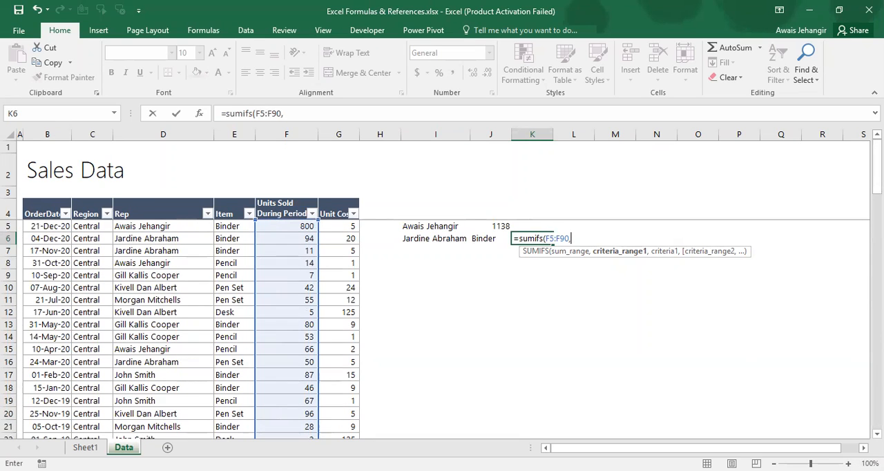
pyautogui.click(157, 230)
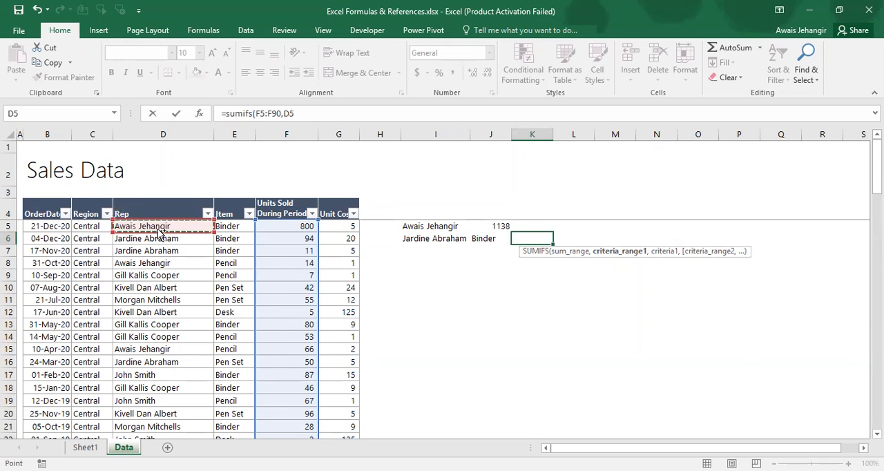
pyautogui.hotkey('ctrl', 'shift', 'Down')
pyautogui.write(',')
pyautogui.press('Left')
pyautogui.press('Up')
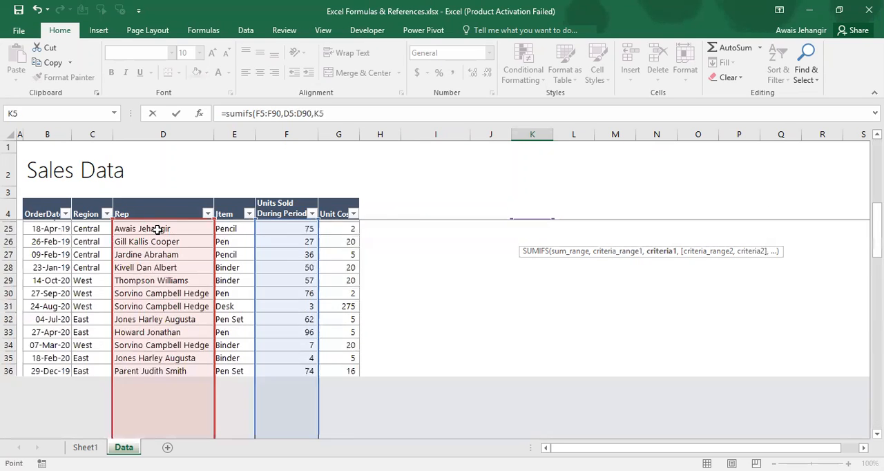
pyautogui.press('Left')
pyautogui.press('Left')
pyautogui.press('Down')
pyautogui.press('Right')
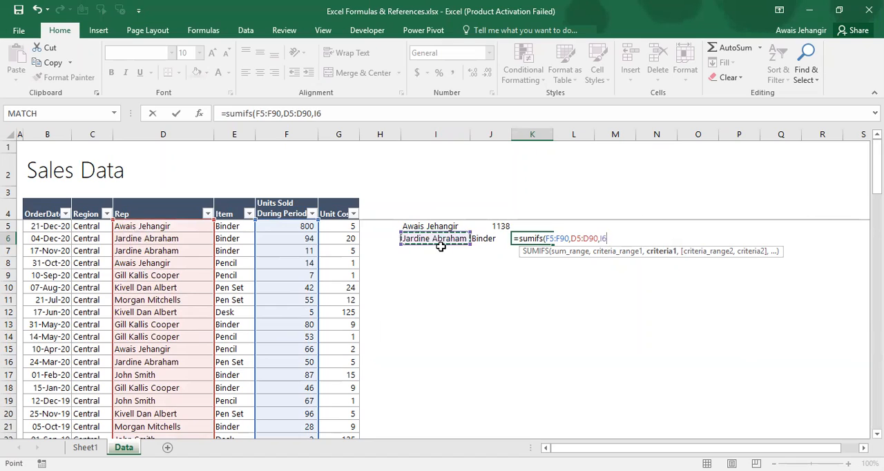
pyautogui.write(',')
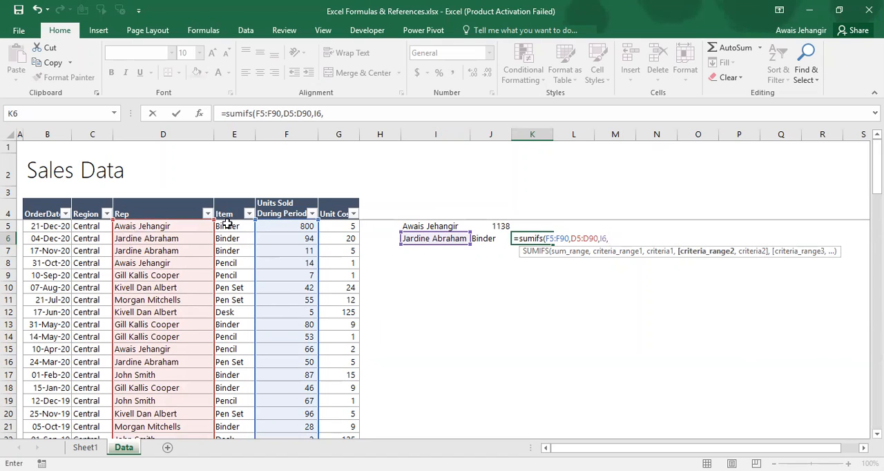
# Complete the SUMIFS formula with the Item column E5:E90 as the second criteria range and J6 as its criteria
pyautogui.click(227, 224)
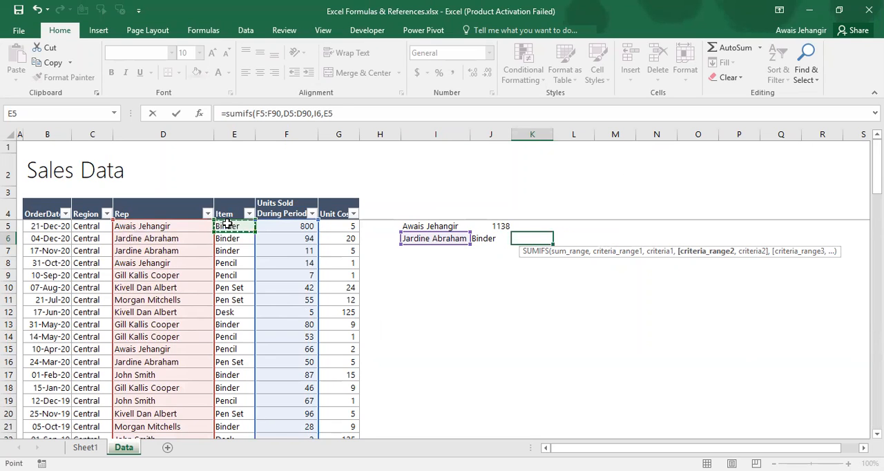
pyautogui.hotkey('ctrl', 'shift', 'Down')
pyautogui.write(',')
pyautogui.press('Left')
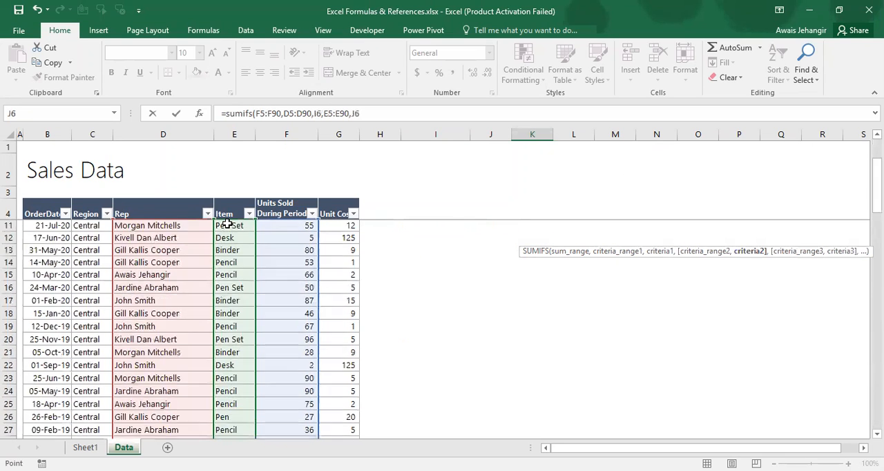
pyautogui.scroll(1, 375, 263)
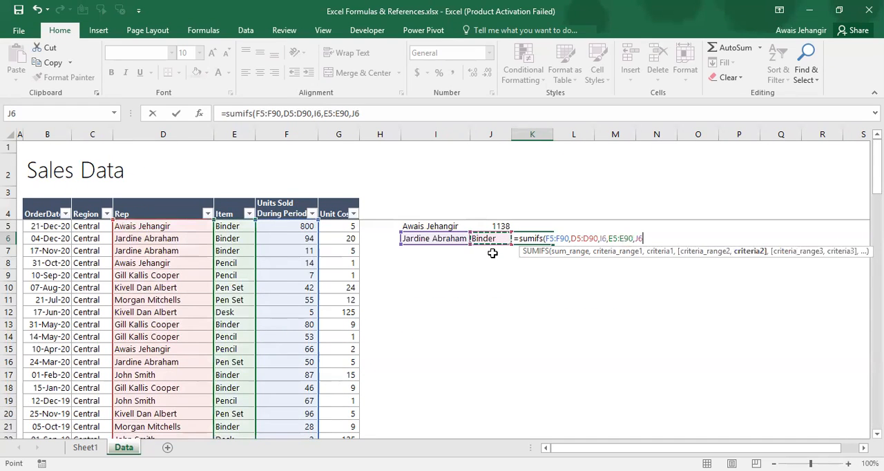
pyautogui.write(')')
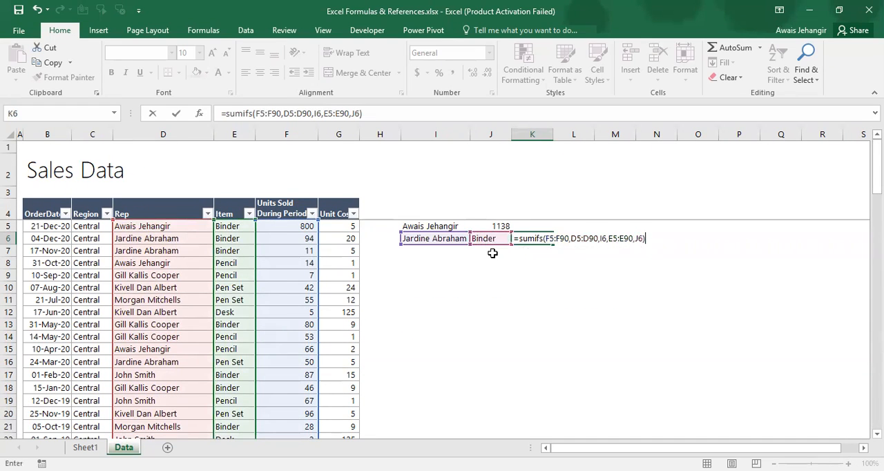
pyautogui.press('Return')
pyautogui.press('Up')
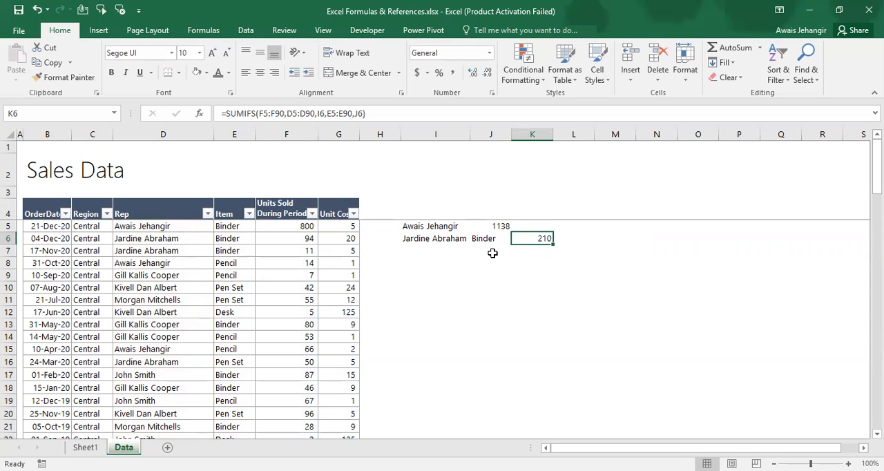
# Filter the Rep column to the second rep's name
pyautogui.press('Left')
pyautogui.press('Left')
pyautogui.press('Left')
pyautogui.press('Left')
pyautogui.press('Left')
pyautogui.press('Left')
pyautogui.press('Left')
pyautogui.press('Left')
pyautogui.press('Up')
pyautogui.press('Up')
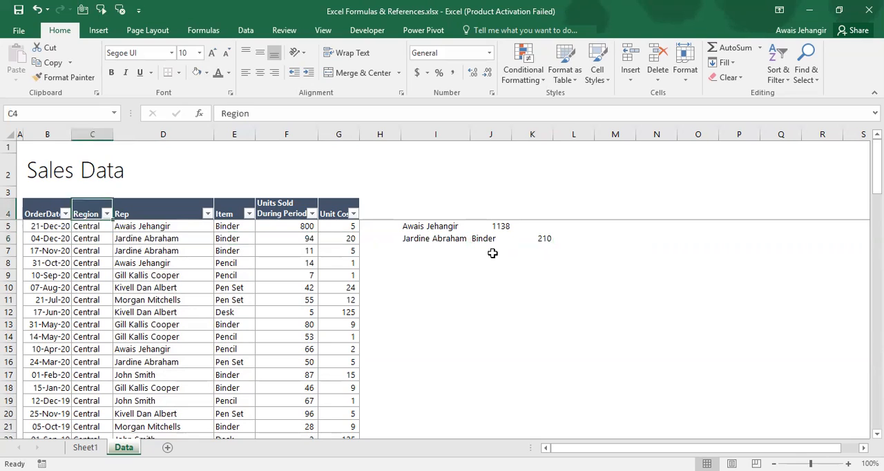
pyautogui.press('Right')
pyautogui.hotkey('alt', 'Down')
pyautogui.write('jar')
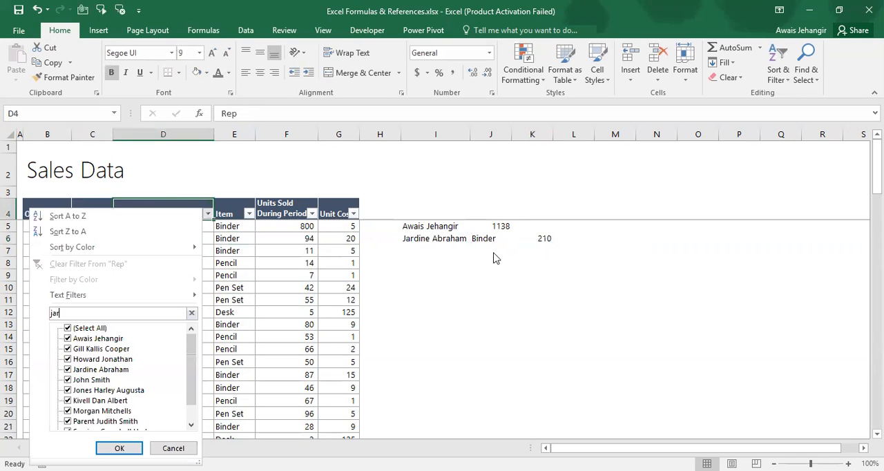
pyautogui.press('Return')
# Look through the Item column to see which items the filtered rep sold
pyautogui.press('Right')
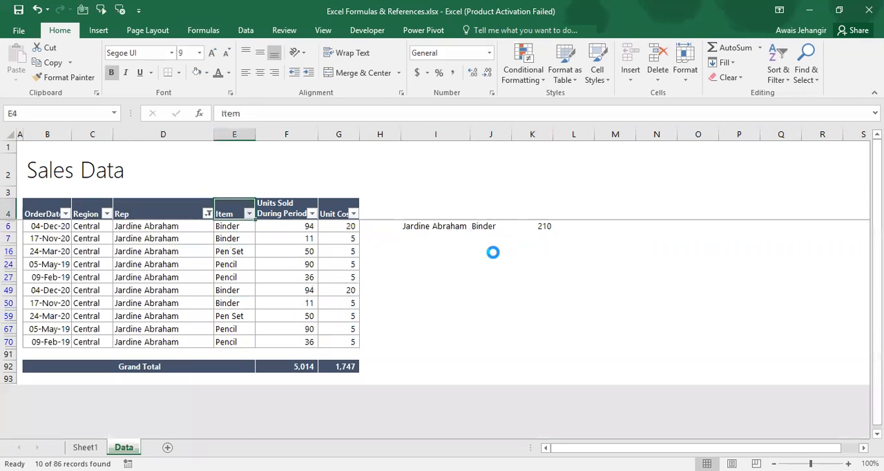
pyautogui.hotkey('alt', 'Down')
pyautogui.press('Escape')
pyautogui.press('Down')
pyautogui.press('Down')
pyautogui.press('Down')
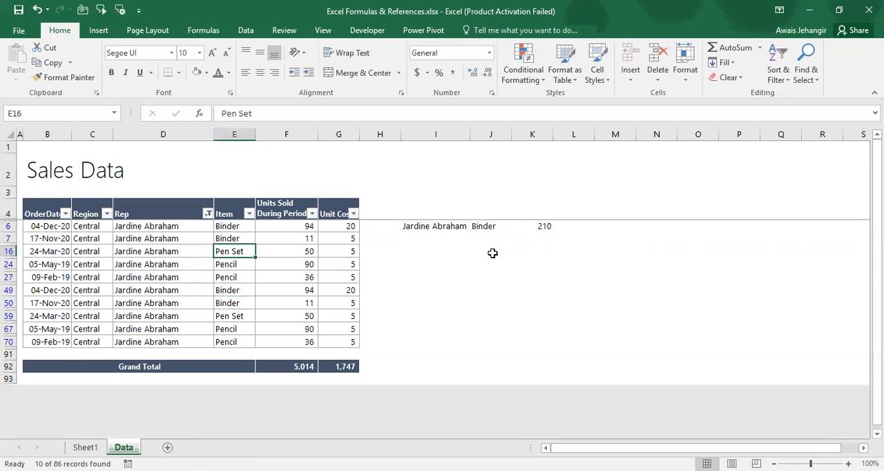
pyautogui.press('Down')
pyautogui.press('Down')
pyautogui.press('Down')
pyautogui.press('Down')
pyautogui.press('Down')
pyautogui.press('Down')
pyautogui.press('Down')
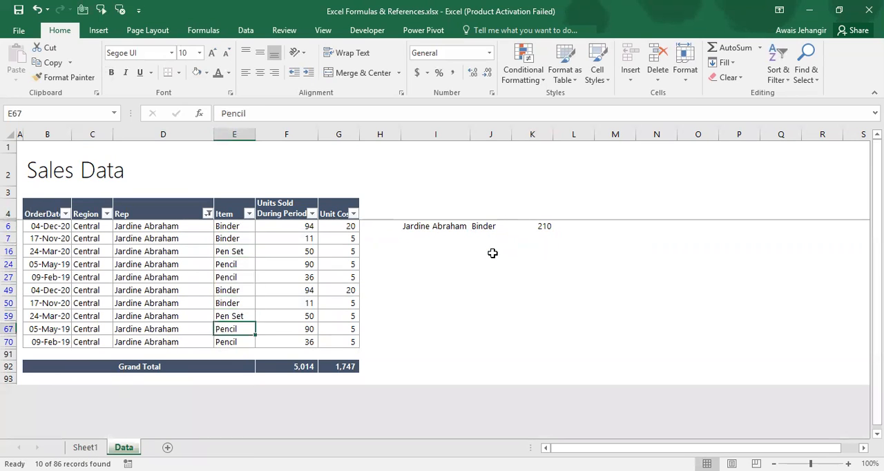
pyautogui.press('Up')
pyautogui.press('Up')
pyautogui.press('Up')
pyautogui.press('Up')
pyautogui.press('Up')
pyautogui.press('Up')
pyautogui.press('Up')
pyautogui.press('Up')
pyautogui.press('Up')
pyautogui.press('Up')
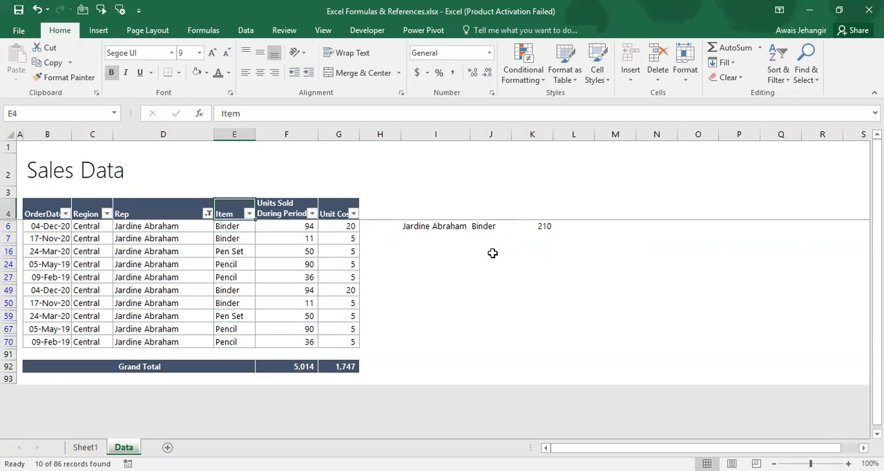
# Filter the Item column to Binder and select the filtered Units Sold During Period values to check their sum
pyautogui.hotkey('alt', 'Down')
pyautogui.write('bind')
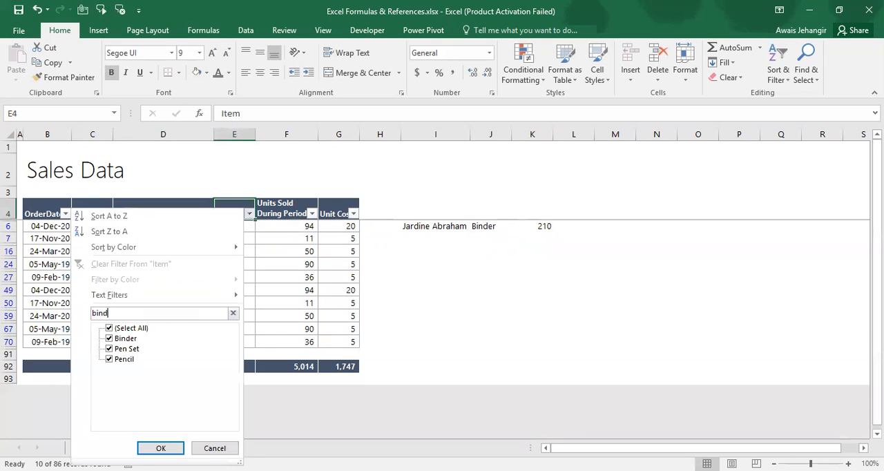
pyautogui.press('Return')
pyautogui.press('Right')
pyautogui.press('Down')
pyautogui.hotkey('shift', 'Down')
pyautogui.hotkey('shift', 'Down')
pyautogui.hotkey('shift', 'Down')
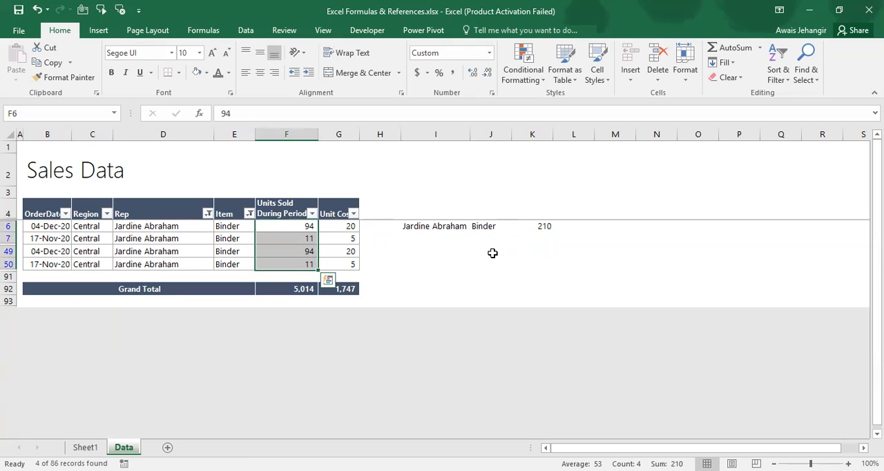
# Clear the filter from the Item column
pyautogui.press('Right')
pyautogui.press('Right')
pyautogui.press('Right')
pyautogui.press('Left')
pyautogui.press('Left')
pyautogui.press('Left')
pyautogui.press('Left')
pyautogui.press('Up')
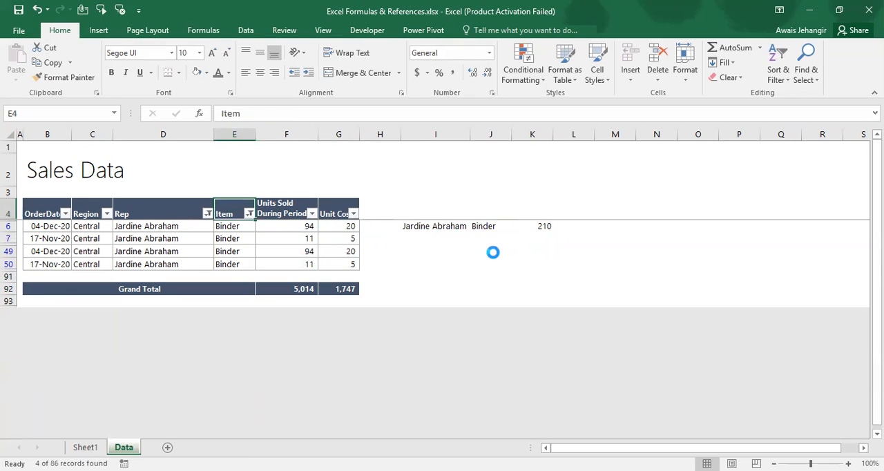
pyautogui.hotkey('alt', 'Down')
pyautogui.press('c')
# Clear the filter from the Rep column and go back to the item criteria in J6
pyautogui.press('Left')
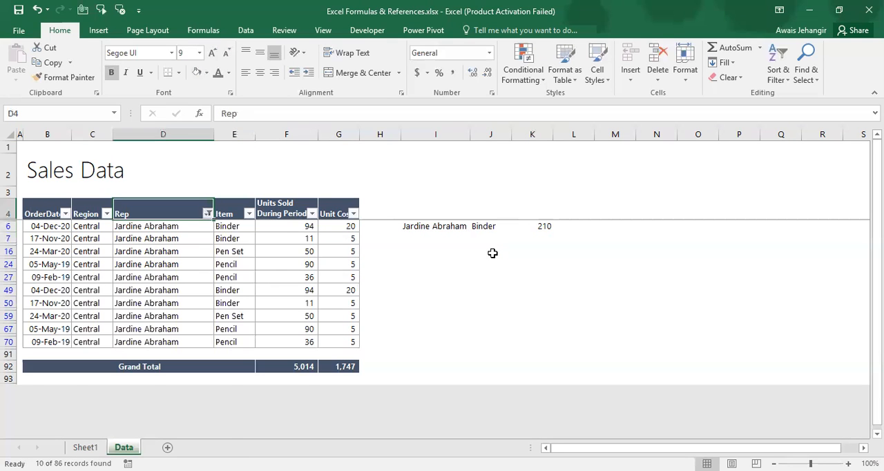
pyautogui.hotkey('alt', 'Down')
pyautogui.press('c')
pyautogui.press('Right')
pyautogui.press('Right')
pyautogui.press('Right')
pyautogui.press('Right')
pyautogui.press('Right')
pyautogui.press('Right')
pyautogui.press('Down')
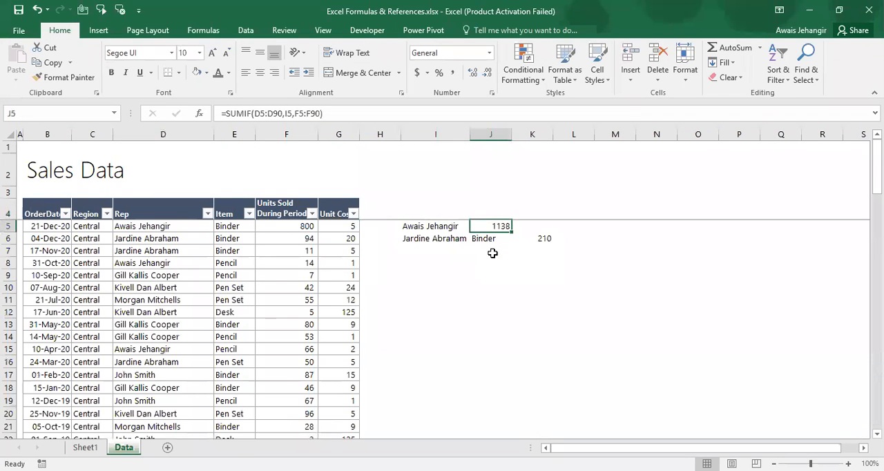
pyautogui.press('Down')
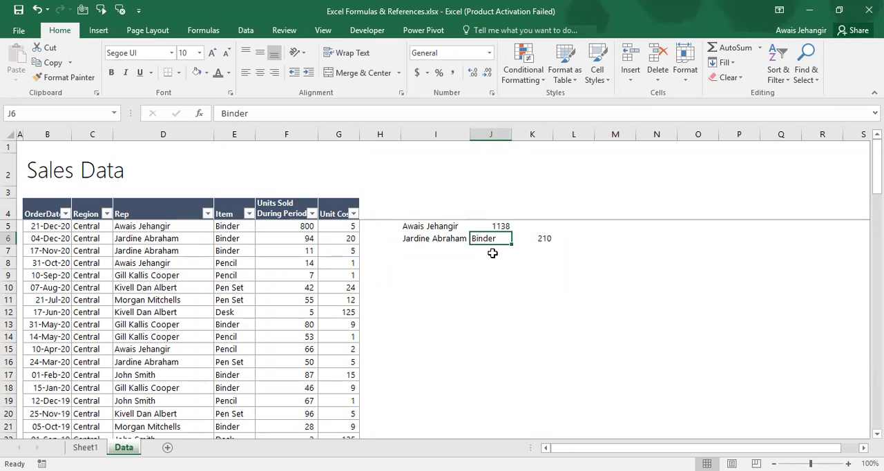
# Replace the J6 criterion in K6's SUMIFS formula with the quoted text "Binder"
pyautogui.press('Right')
pyautogui.press('F2')
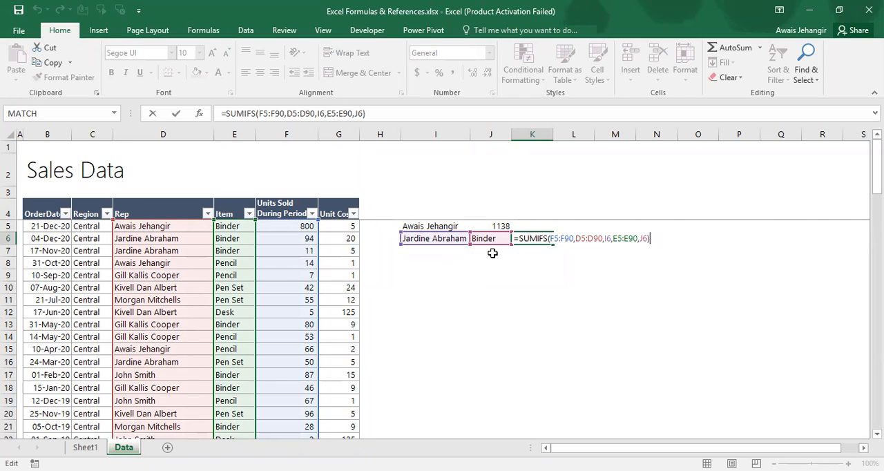
pyautogui.press('Left')
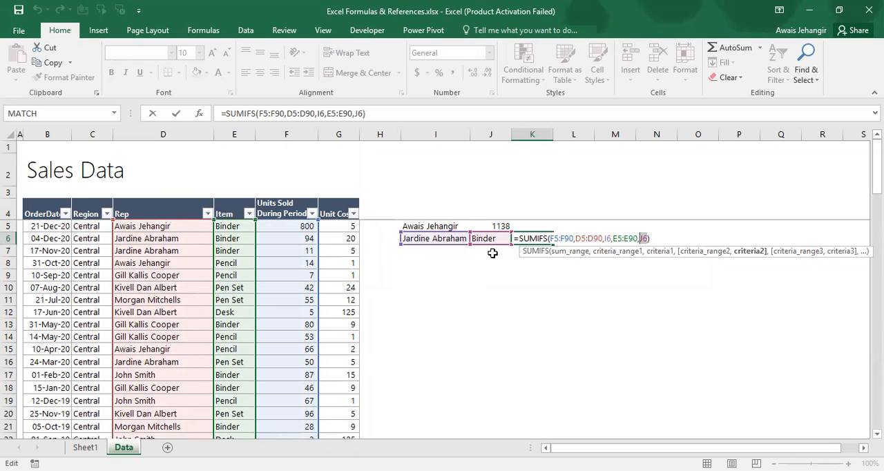
pyautogui.write('Bin')
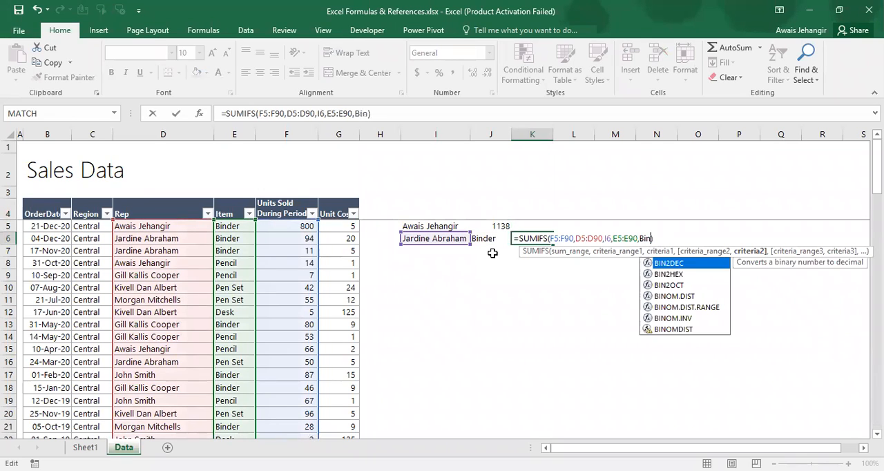
pyautogui.write('der')
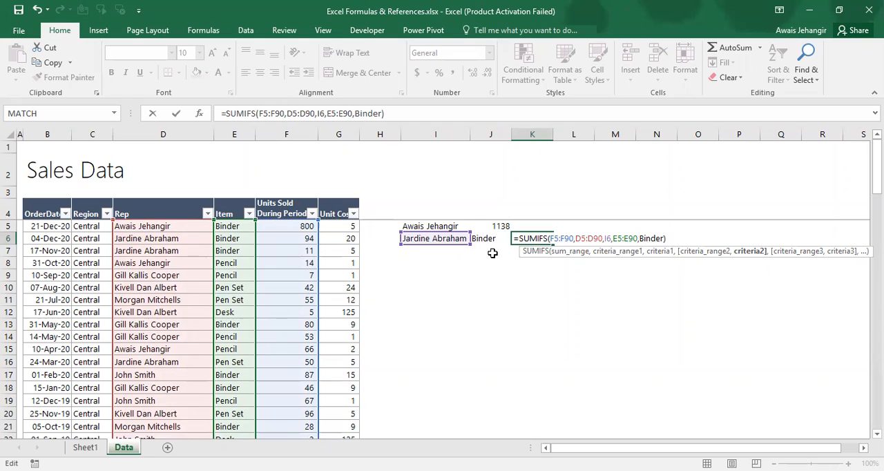
pyautogui.write('"')
pyautogui.press('Left')
pyautogui.press('Left')
pyautogui.press('Left')
pyautogui.press('Left')
pyautogui.press('Left')
pyautogui.press('Left')
pyautogui.press('Left')
pyautogui.press('Left')
pyautogui.write('"')
pyautogui.press('Return')
pyautogui.press('Up')
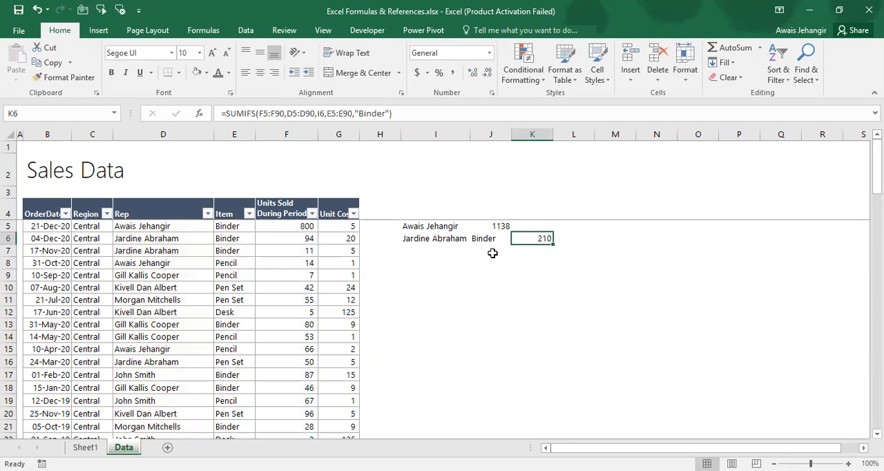
# Copy the rep's full name from the text of cell I6 and return to the SUMIFS formula in K6
pyautogui.click(443, 237)
pyautogui.press('F2')
pyautogui.hotkey('shift', 'Left')
pyautogui.hotkey('shift', 'Left')
pyautogui.hotkey('shift', 'Left')
pyautogui.hotkey('shift', 'Left')
pyautogui.hotkey('shift', 'Left')
pyautogui.hotkey('shift', 'Left')
pyautogui.hotkey('shift', 'Left')
pyautogui.hotkey('shift', 'Left')
pyautogui.hotkey('shift', 'Left')
pyautogui.hotkey('shift', 'Left')
pyautogui.hotkey('shift', 'Left')
pyautogui.hotkey('shift', 'Left')
pyautogui.hotkey('shift', 'Left')
pyautogui.hotkey('shift', 'Left')
pyautogui.hotkey('shift', 'Left')
pyautogui.hotkey('ctrl', 'c')
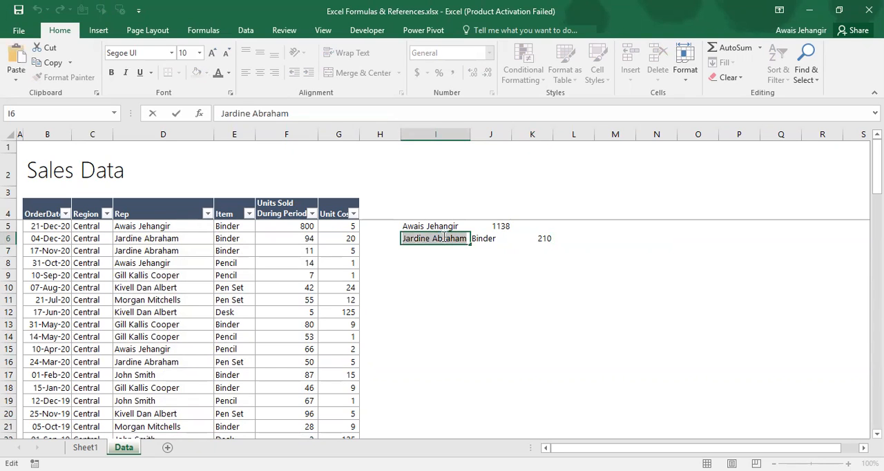
pyautogui.press('Escape')
pyautogui.press('Right')
pyautogui.press('Right')
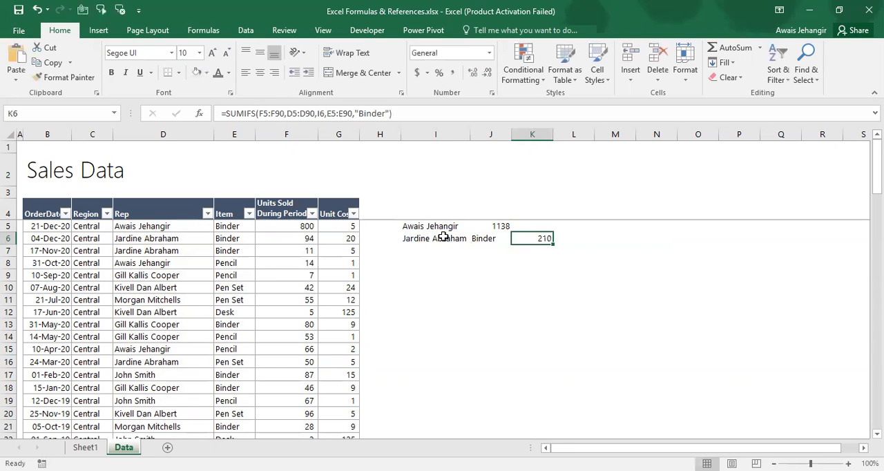
# Replace the I6 reference in K6's SUMIFS formula with the copied rep name
pyautogui.click(321, 113)
pyautogui.press('Right')
pyautogui.press('BackSpace')
pyautogui.press('BackSpace')
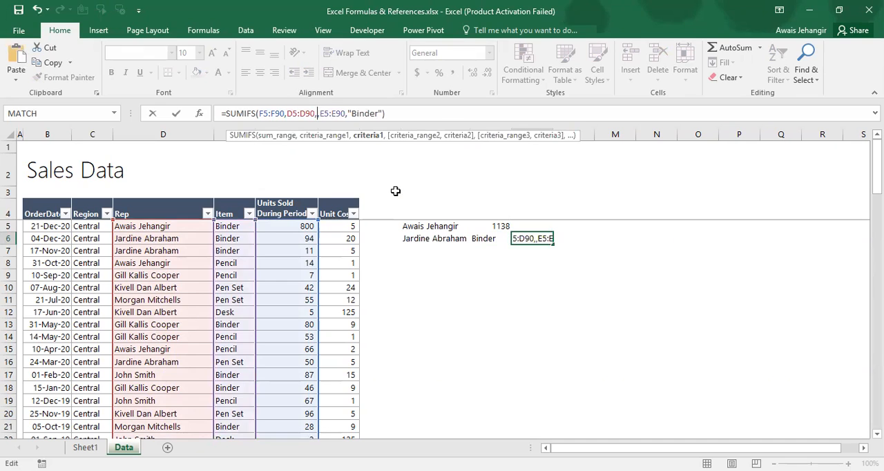
pyautogui.hotkey('ctrl', 'v')
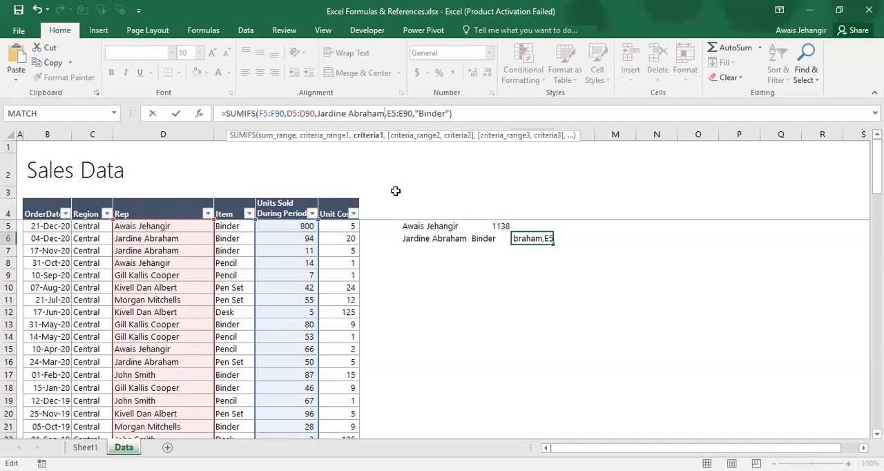
pyautogui.press('Return')
pyautogui.press('Up')
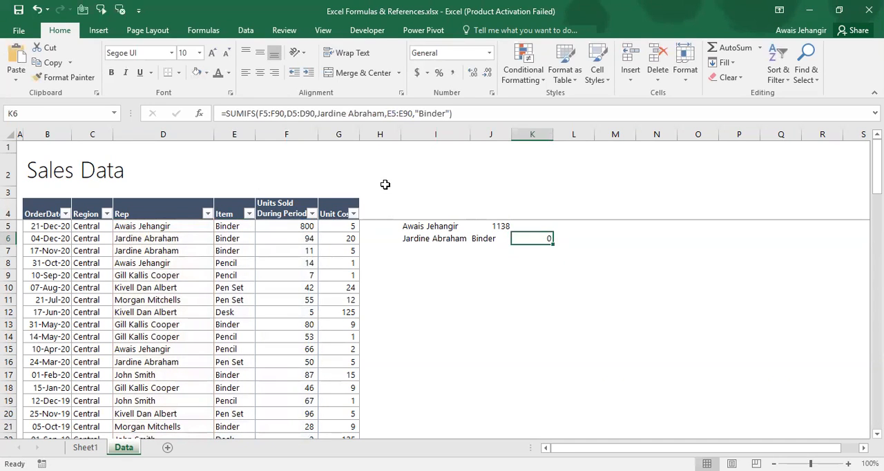
# Enclose the rep name in K6's SUMIFS formula in double quotation marks
pyautogui.click(317, 113)
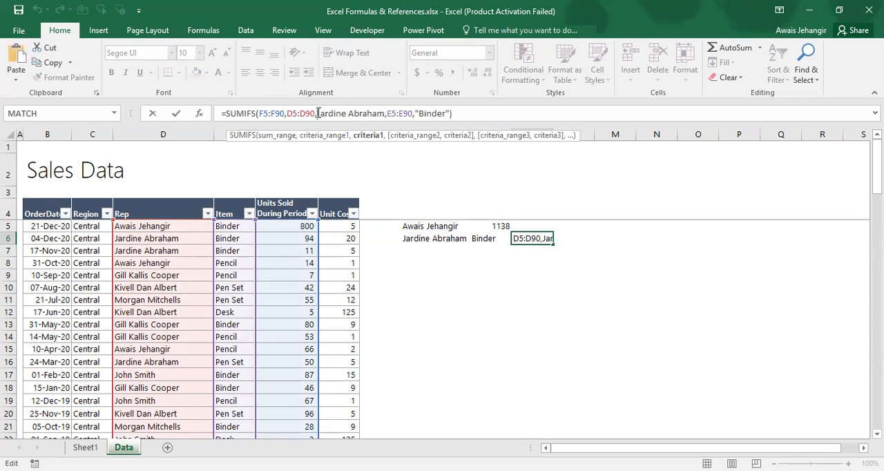
pyautogui.write('"')
pyautogui.press('Right')
pyautogui.press('Right')
pyautogui.press('Right')
pyautogui.press('Right')
pyautogui.press('Right')
pyautogui.press('Right')
pyautogui.press('Right')
pyautogui.press('Right')
pyautogui.press('Right')
pyautogui.press('Right')
pyautogui.press('Right')
pyautogui.press('Right')
pyautogui.press('Right')
pyautogui.press('Right')
pyautogui.press('Right')
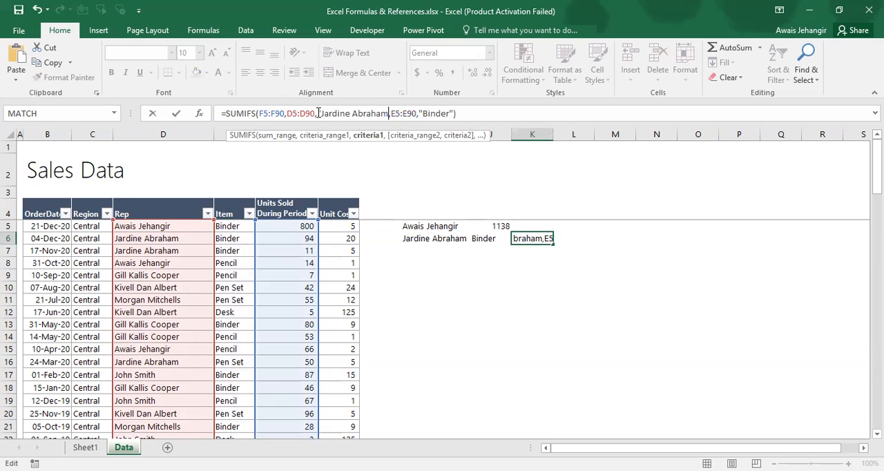
pyautogui.write('"')
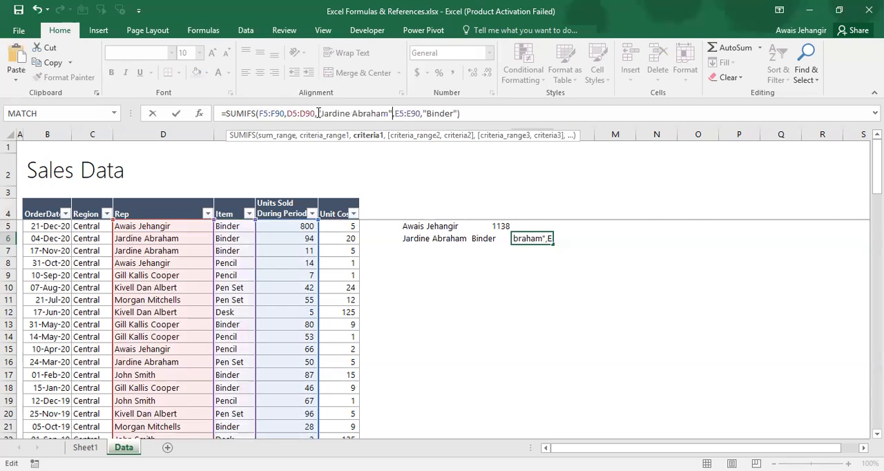
pyautogui.press('Return')
pyautogui.press('Up')
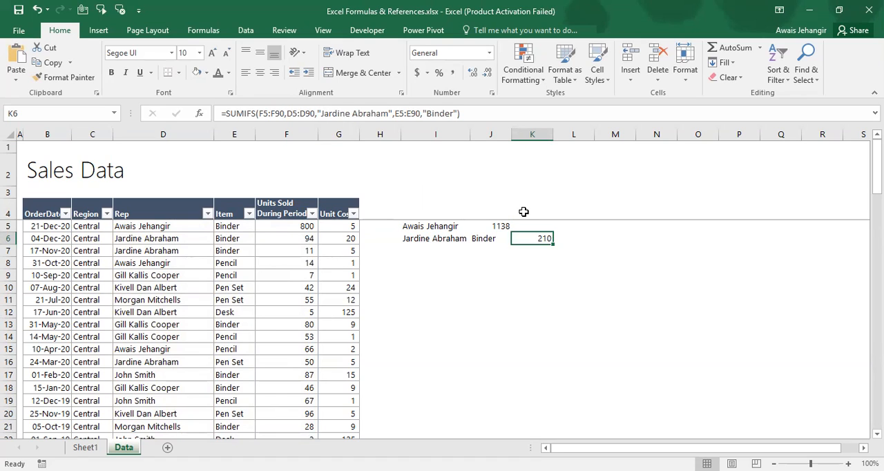
# Check the next formula topics listed on Sheet1 and return to the Data sheet
pyautogui.hotkey('ctrl', 'pageup')
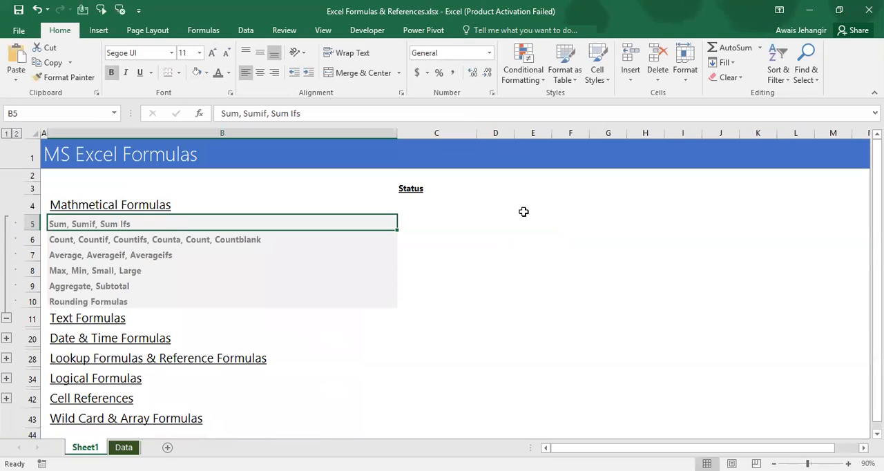
pyautogui.press('Down')
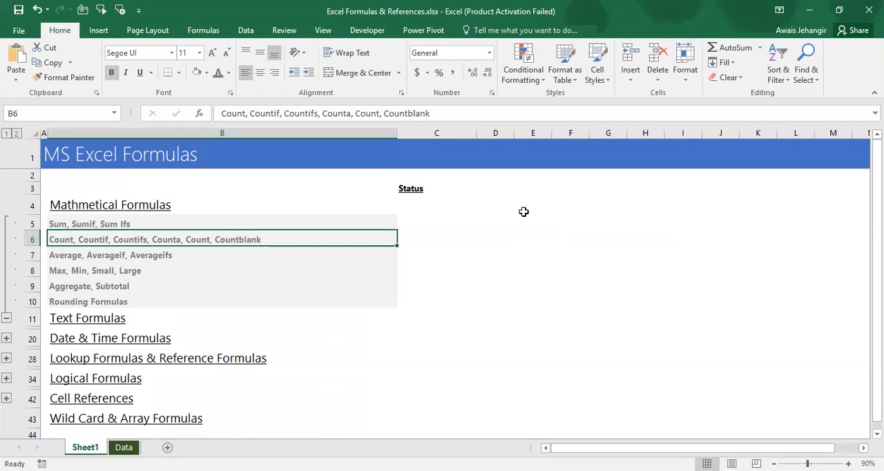
pyautogui.press('Down')
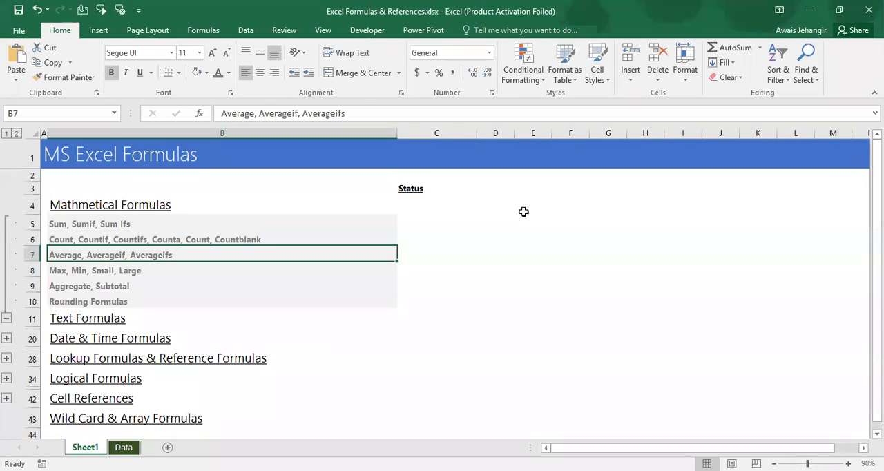
pyautogui.hotkey('ctrl', 'pagedown')
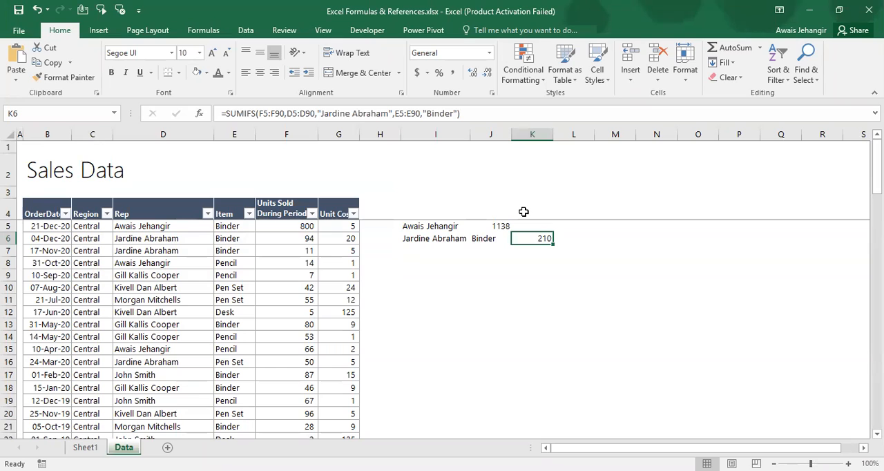
# Start a COUNTIF formula in K5 with the Rep column values D5:D90 as its range
pyautogui.press('Left')
pyautogui.press('Up')
pyautogui.hotkey('shift', 'Down')
pyautogui.hotkey('shift', 'Right')
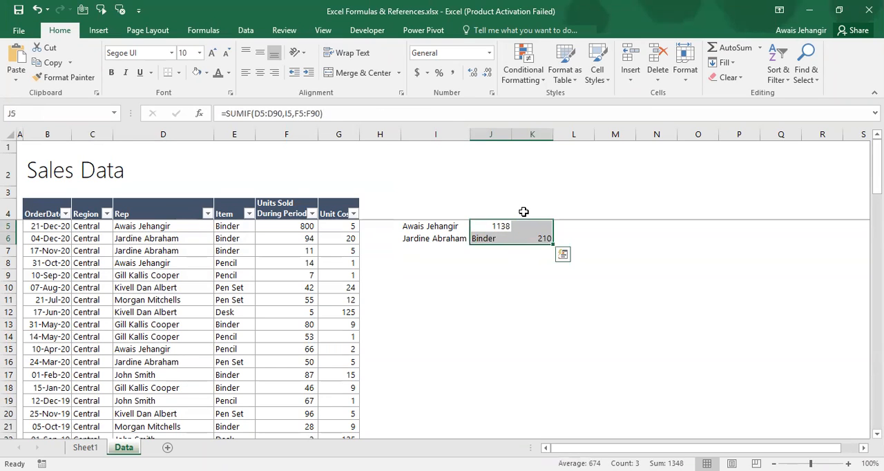
pyautogui.press('Right')
pyautogui.write('=')
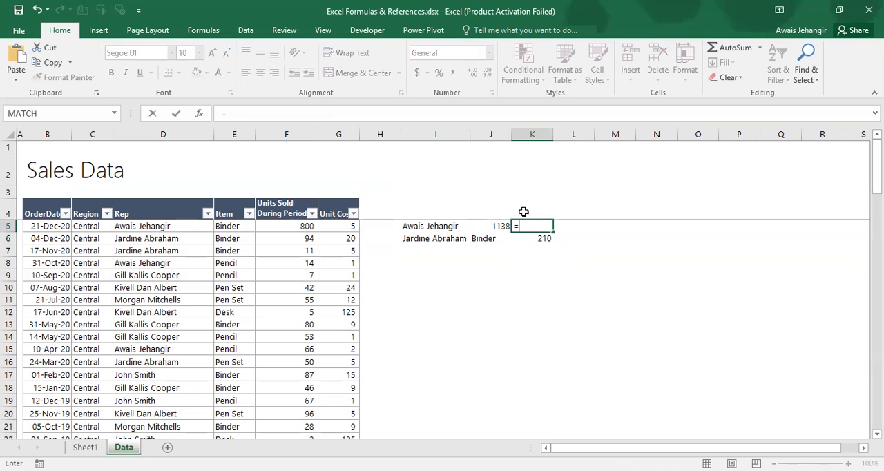
pyautogui.write('count')
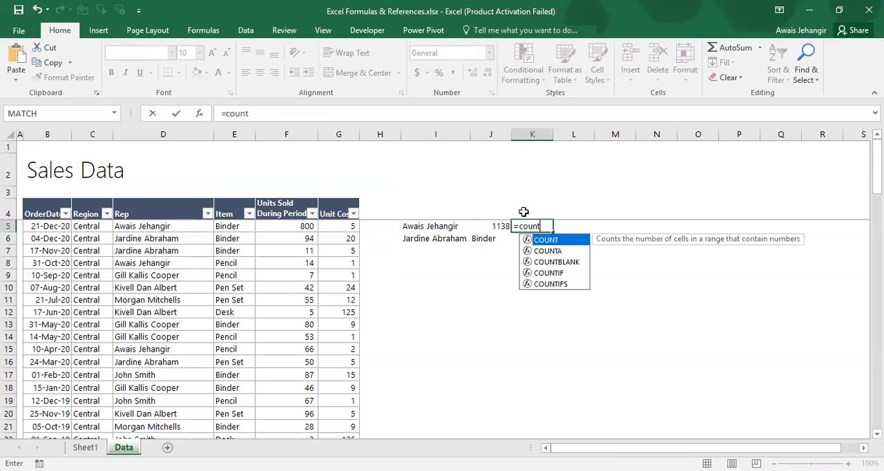
pyautogui.write('if(')
pyautogui.press('Left')
pyautogui.press('Left')
pyautogui.press('Left')
pyautogui.press('Left')
pyautogui.press('Left')
pyautogui.press('Left')
pyautogui.press('Left')
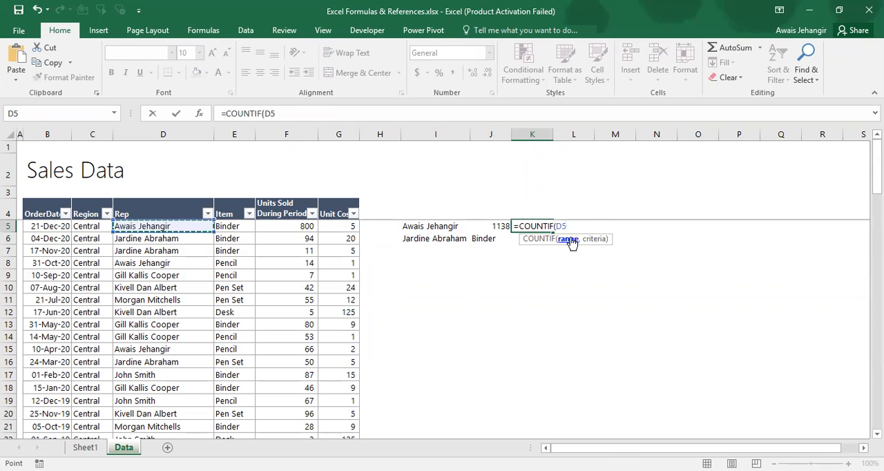
pyautogui.hotkey('ctrl', 'shift', 'Down')
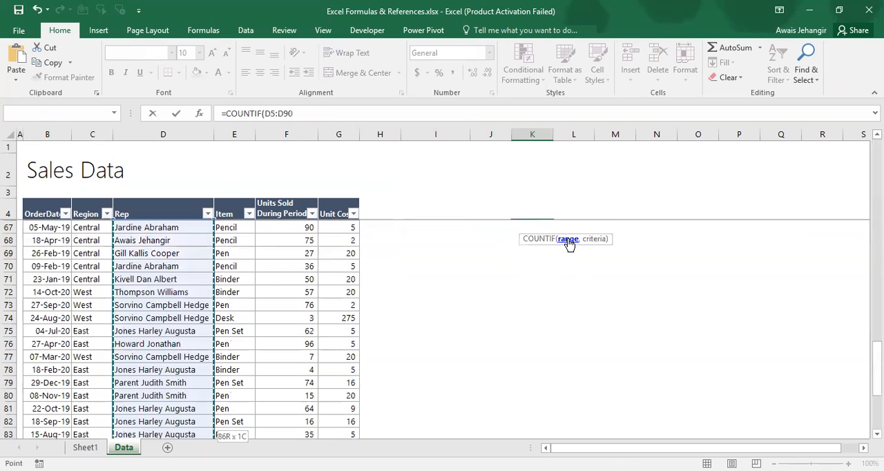
# Set the COUNTIF criterion to the rep name in I5 and complete the formula
pyautogui.write(',')
pyautogui.press('Left')
pyautogui.press('Left')
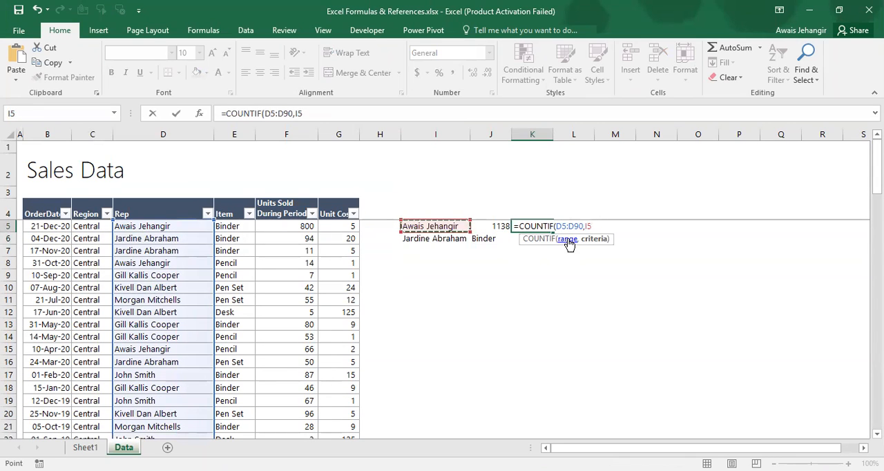
pyautogui.press('Return')
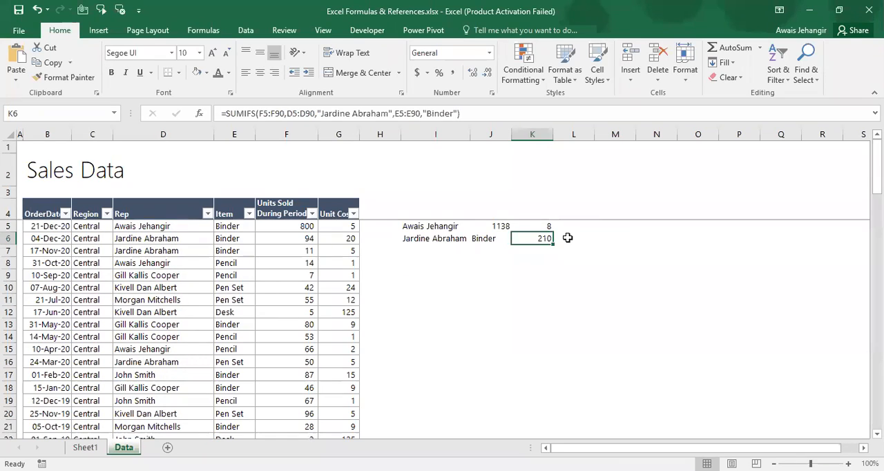
# Start a COUNTIFS formula in L6 with Rep range D5:D90 and the rep name in I6 as its first criterion
pyautogui.press('Up')
pyautogui.press('Right')
pyautogui.press('Down')
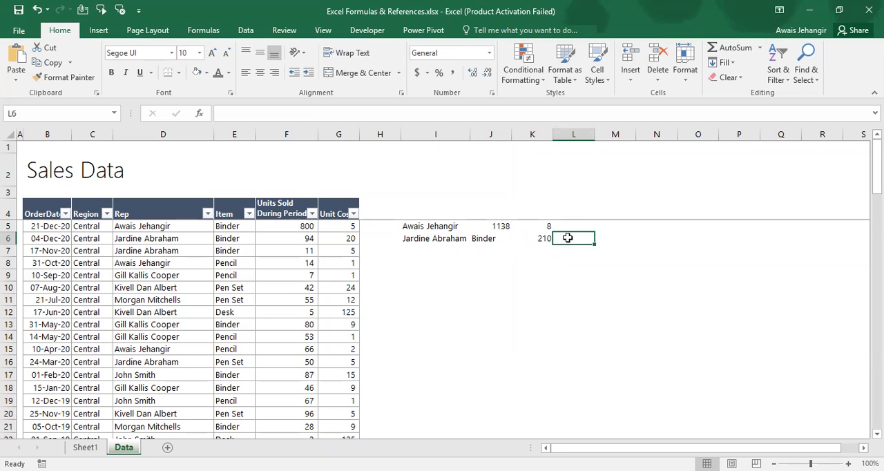
pyautogui.write('=c')
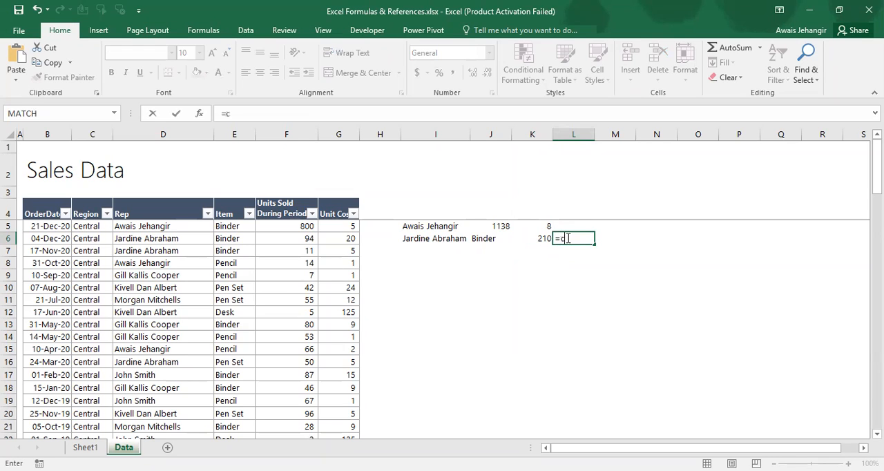
pyautogui.write('ountifs')
pyautogui.press('Tab')
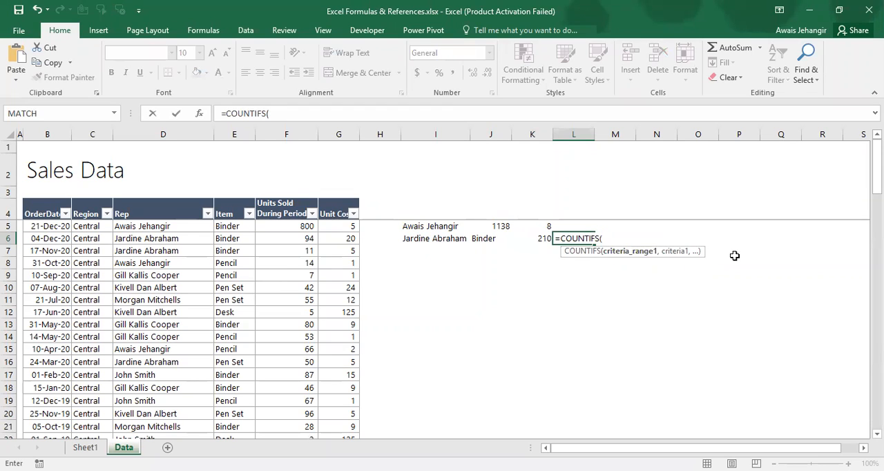
pyautogui.click(126, 226)
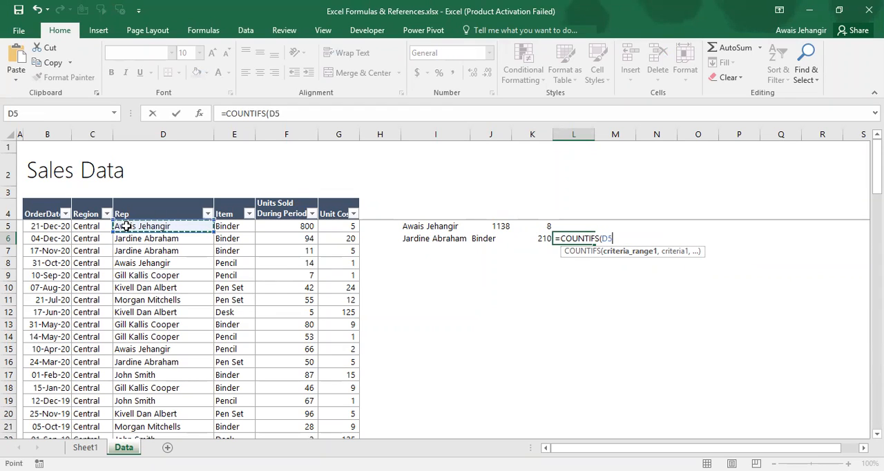
pyautogui.hotkey('ctrl', 'shift', 'Down')
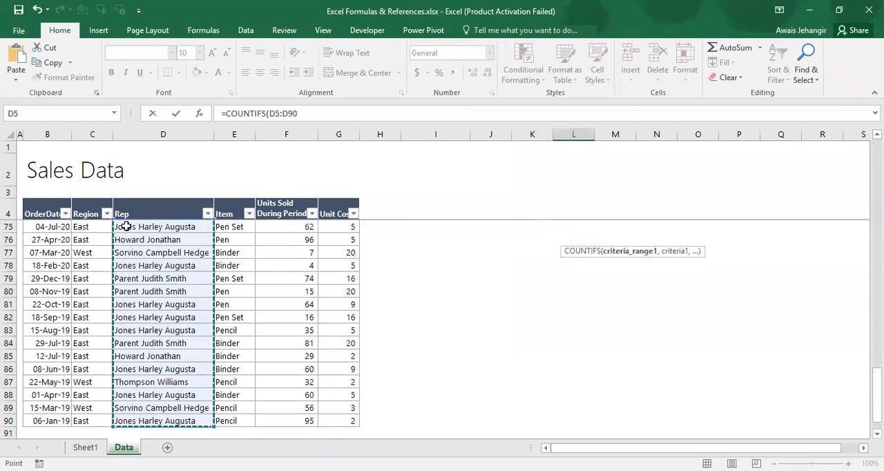
pyautogui.write(',')
pyautogui.press('Left')
pyautogui.press('Left')
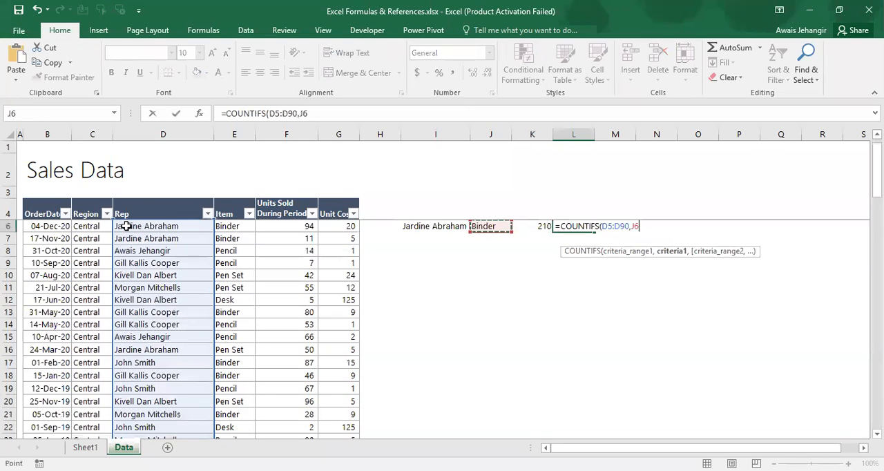
pyautogui.press('Left')
# Add Item range E6:E90 with criterion J6 to the COUNTIFS formula and enter it
pyautogui.write(',')
pyautogui.press('Left')
pyautogui.press('Left')
pyautogui.press('Left')
pyautogui.press('Left')
pyautogui.press('Left')
pyautogui.press('Left')
pyautogui.press('Left')
pyautogui.press('Left')
pyautogui.press('Right')
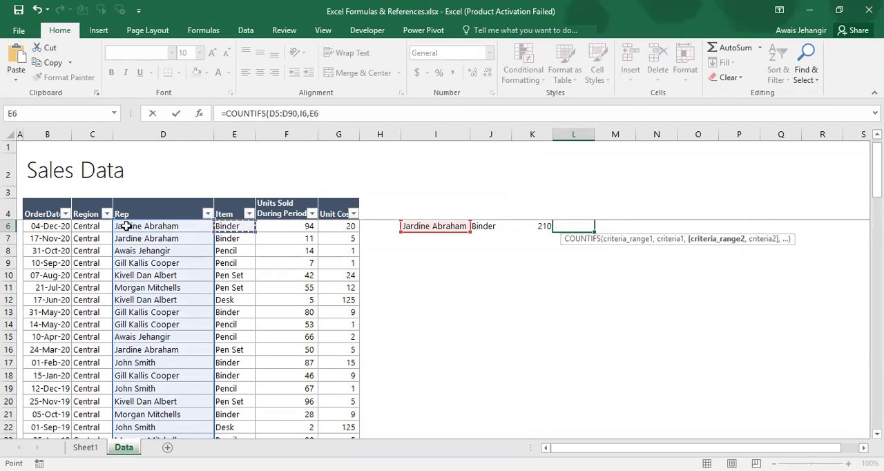
pyautogui.hotkey('ctrl', 'shift', 'Down')
pyautogui.write(',')
pyautogui.press('Left')
pyautogui.press('Left')
pyautogui.write(')')
pyautogui.press('Return')
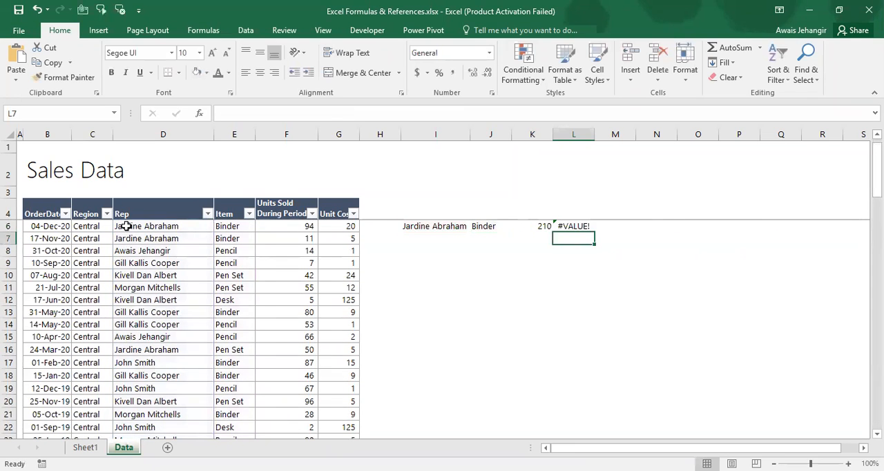
# Correct the COUNTIFS formula in L6 so its Item criteria range is E5:E90, matching the Rep range D5:D90
pyautogui.press('Up')
pyautogui.press('Up')
pyautogui.press('Up')
pyautogui.press('Down')
pyautogui.press('Down')
pyautogui.press('F2')
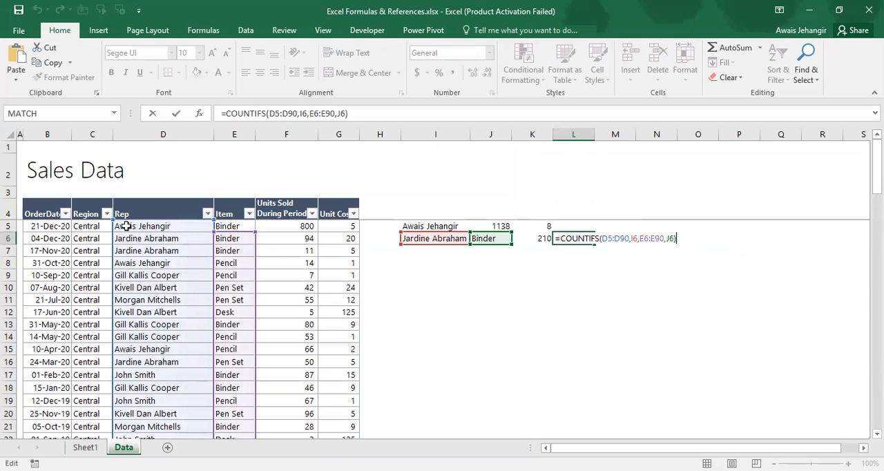
pyautogui.press('Escape')
pyautogui.press('F2')
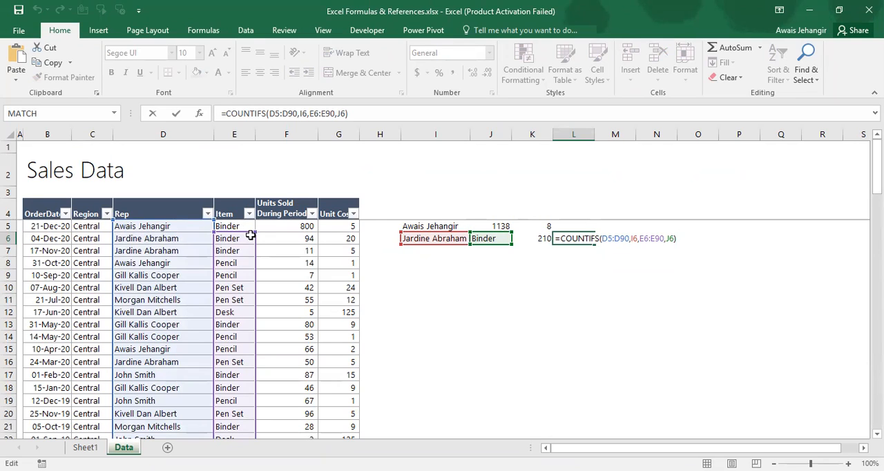
pyautogui.moveTo(253, 231); pyautogui.dragTo(253, 226)
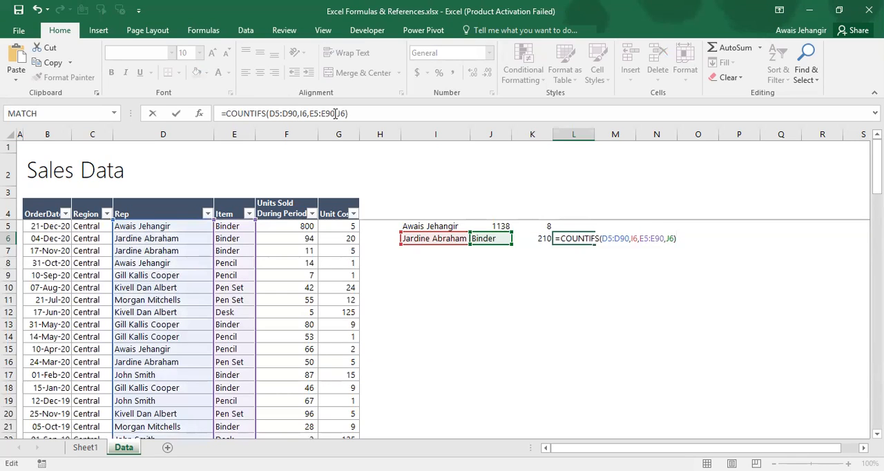
pyautogui.press('Escape')
pyautogui.press('Return')
pyautogui.press('Up')
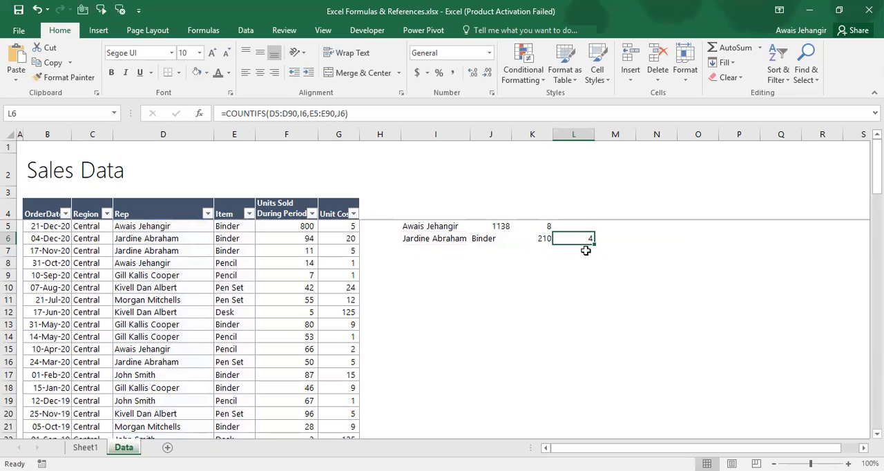
# Filter the Rep column by the rep named in I5 and select the matching entries to check the COUNTIF result
pyautogui.click(545, 224)
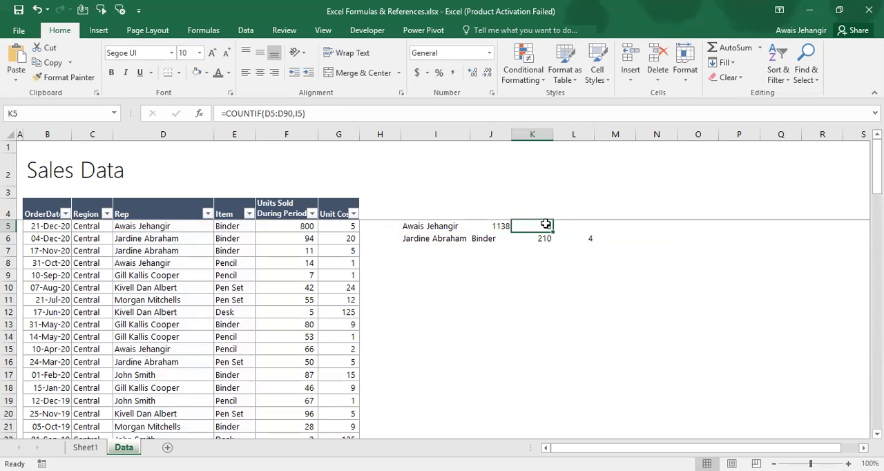
pyautogui.press('Left')
pyautogui.press('Left')
pyautogui.press('Left')
pyautogui.press('Left')
pyautogui.press('Left')
pyautogui.press('Left')
pyautogui.press('Left')
pyautogui.press('Up')
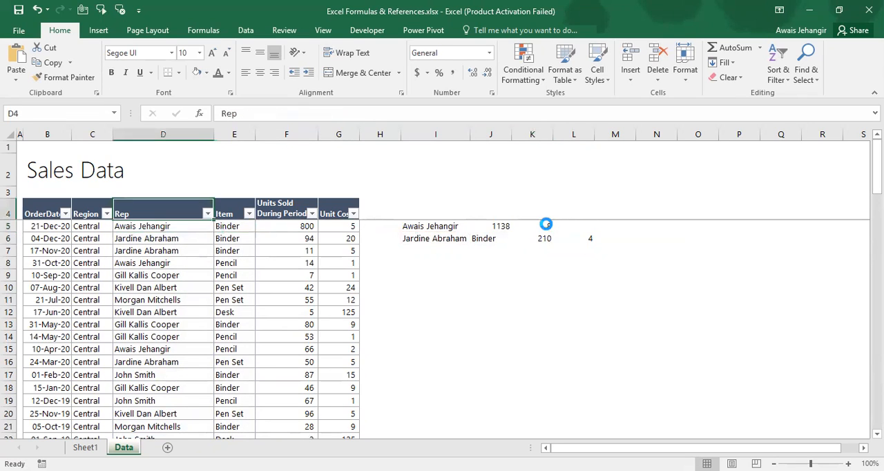
pyautogui.hotkey('alt', 'Down')
pyautogui.write('awais')
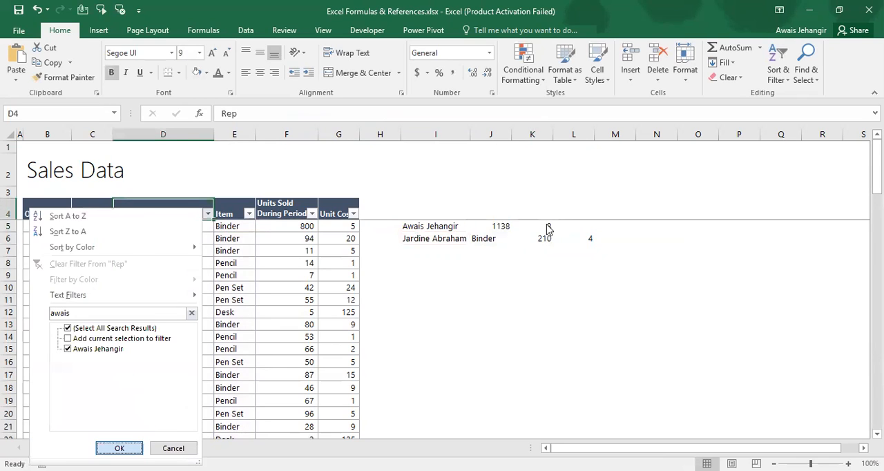
pyautogui.press('Return')
pyautogui.press('Down')
pyautogui.hotkey('ctrl', 'shift', 'Down')
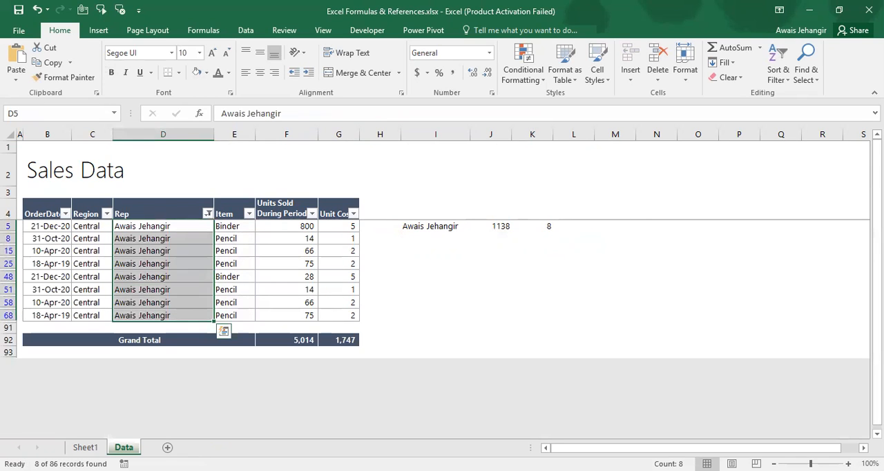
# Clear the filter from the Rep column
pyautogui.press('Up')
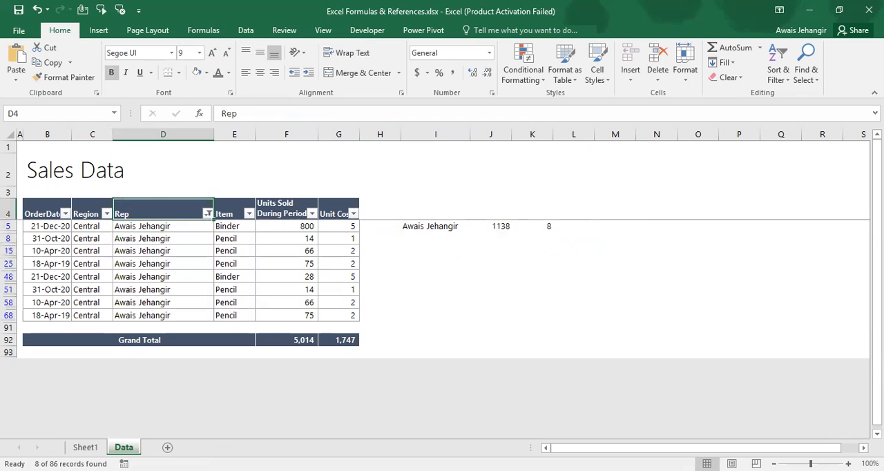
pyautogui.hotkey('alt', 'Down')
pyautogui.press('c')
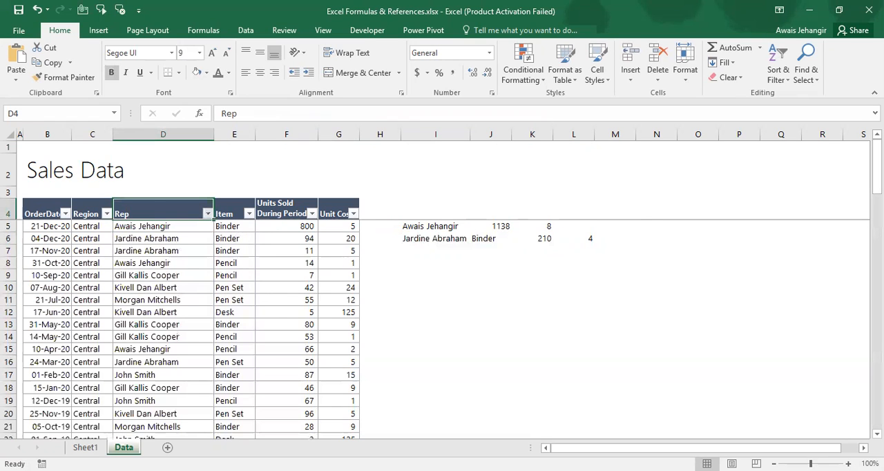
# Filter Rep by the name in I6 and Item by Binder, and select the matching reps to check the COUNTIFS result
pyautogui.hotkey('alt', 'Down')
pyautogui.write('jard')
pyautogui.press('Return')
pyautogui.press('Right')
pyautogui.hotkey('alt', 'Down')
pyautogui.write('bin')
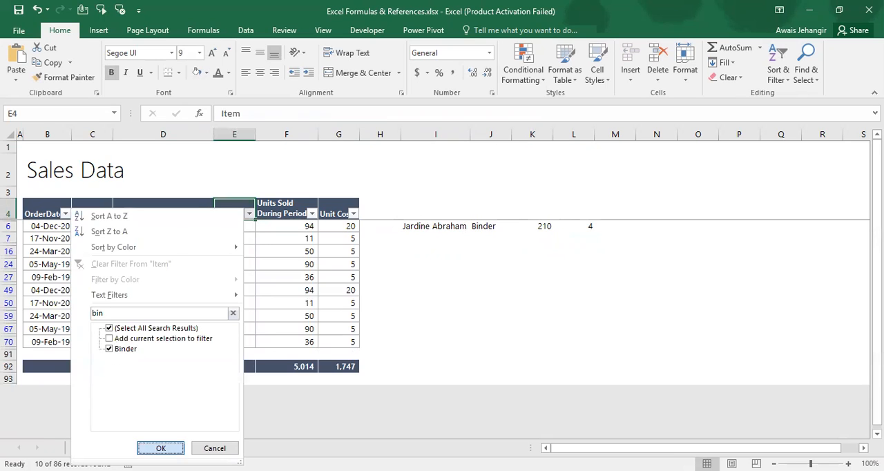
pyautogui.press('Return')
pyautogui.press('Down')
pyautogui.press('Left')
pyautogui.hotkey('ctrl', 'shift', 'Down')
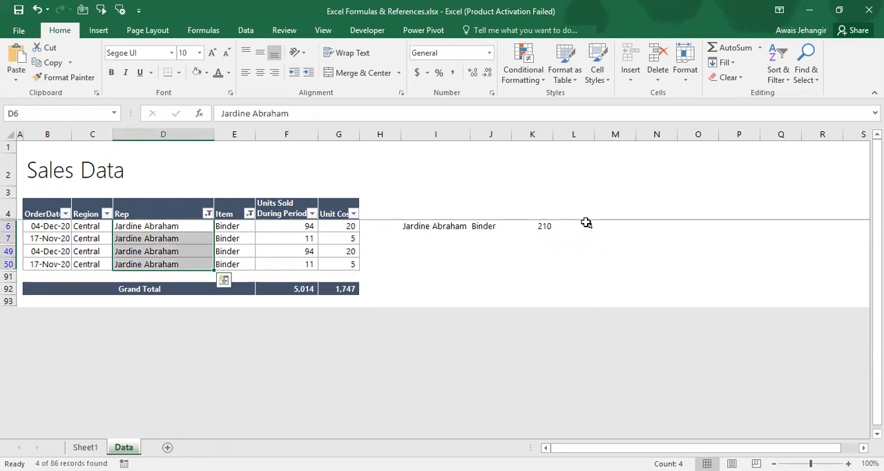
# Clear the filters from the Rep and Item columns
pyautogui.press('Up')
pyautogui.hotkey('alt', 'Down')
pyautogui.press('c')
pyautogui.press('Right')
pyautogui.hotkey('alt', 'Down')
pyautogui.press('c')
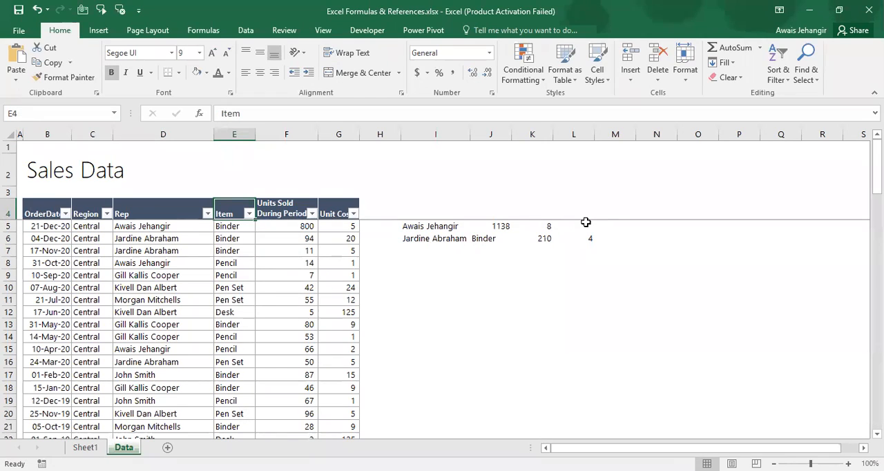
# Check the Count formulas entry in B6 of Sheet1's formula list and return to the Data sheet
pyautogui.press('Right')
pyautogui.press('Right')
pyautogui.hotkey('ctrl', 'pageup')
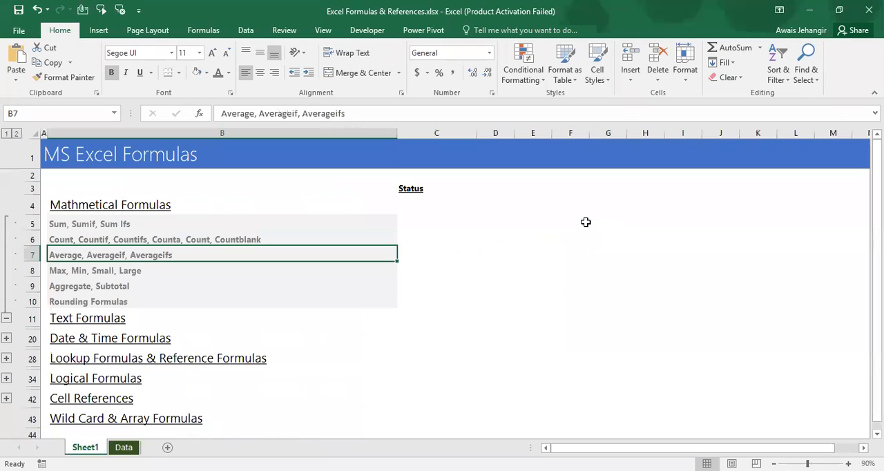
pyautogui.press('Up')
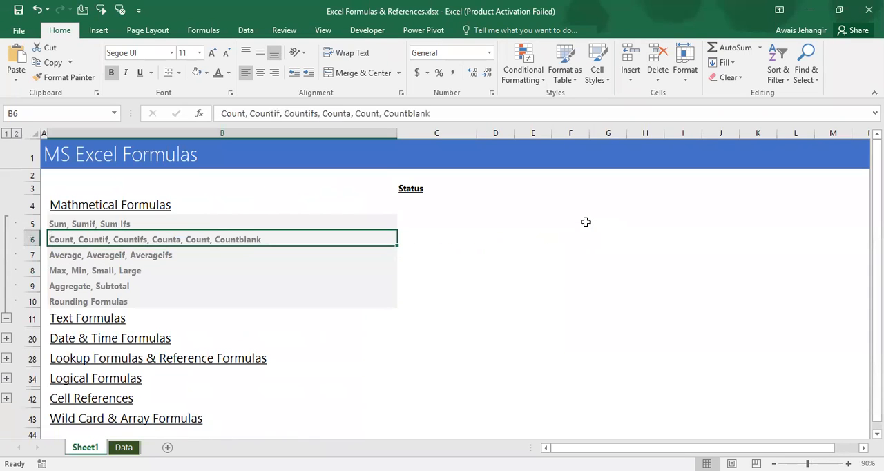
pyautogui.hotkey('ctrl', 'pagedown')
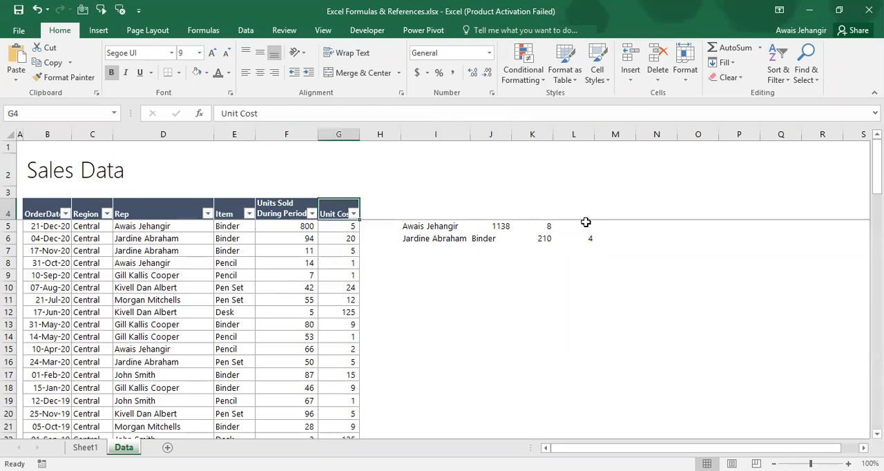
# Enter the label Count in cell I7, below the rep names
pyautogui.press('Right')
pyautogui.press('Right')
pyautogui.press('Down')
pyautogui.hotkey('shift', 'Right')
pyautogui.hotkey('shift', 'Right')
pyautogui.hotkey('shift', 'Right')
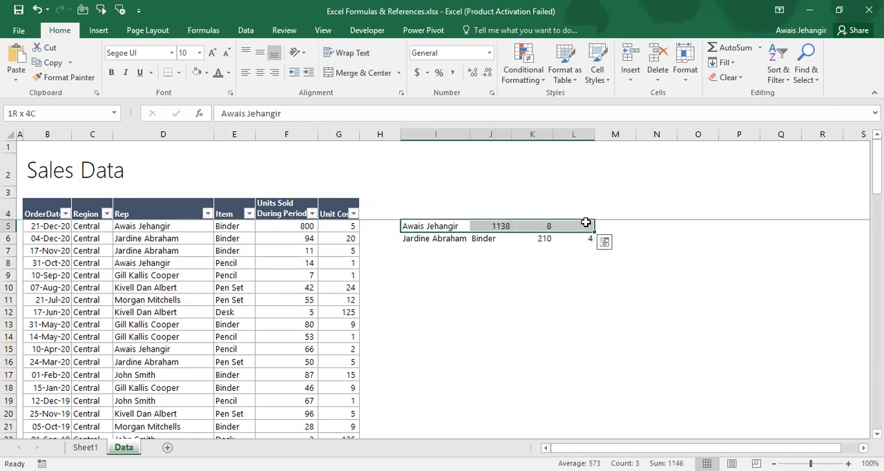
pyautogui.press('Down')
pyautogui.press('Down')
pyautogui.write('Coun')
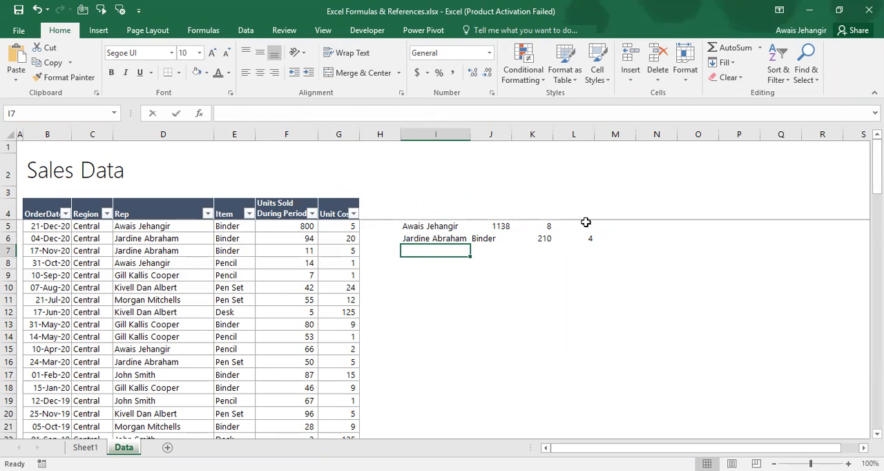
pyautogui.write('t')
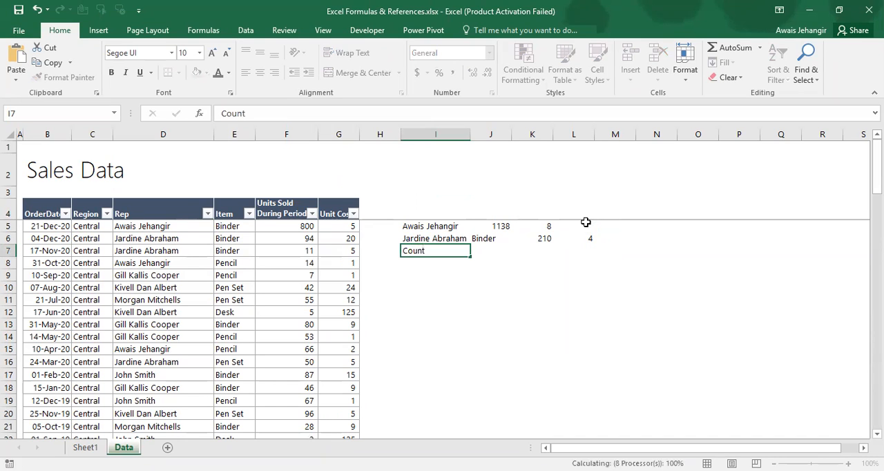
pyautogui.press('Return')
# Select the Units Sold During Period column from its header down to row 90 to review its count
pyautogui.press('Up')
pyautogui.press('Left')
pyautogui.press('Left')
pyautogui.press('Left')
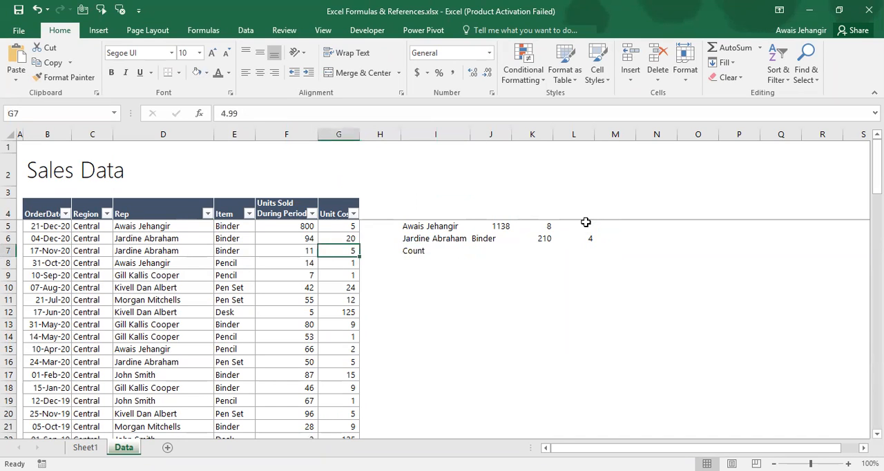
pyautogui.press('Up')
pyautogui.press('Up')
pyautogui.press('Up')
pyautogui.hotkey('ctrl', 'shift', 'Down')
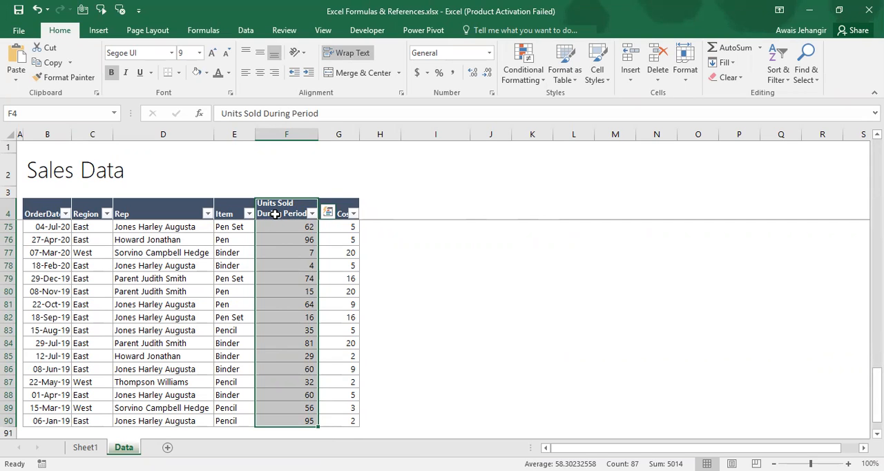
# Enter a COUNT formula in J7 over the Units Sold During Period range F4:F90, header included
pyautogui.press('Right')
pyautogui.press('Right')
pyautogui.press('Right')
pyautogui.press('Down')
pyautogui.press('Down')
pyautogui.press('Down')
pyautogui.press('Down')
pyautogui.press('Down')
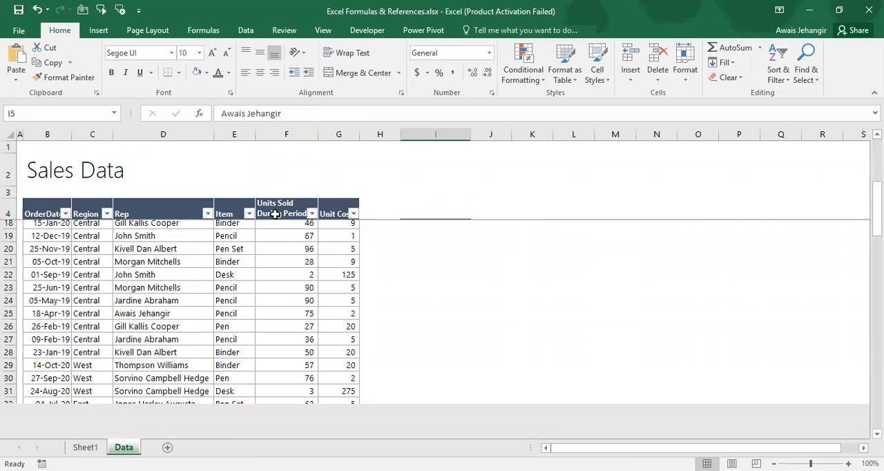
pyautogui.press('Up')
pyautogui.press('Up')
pyautogui.press('Right')
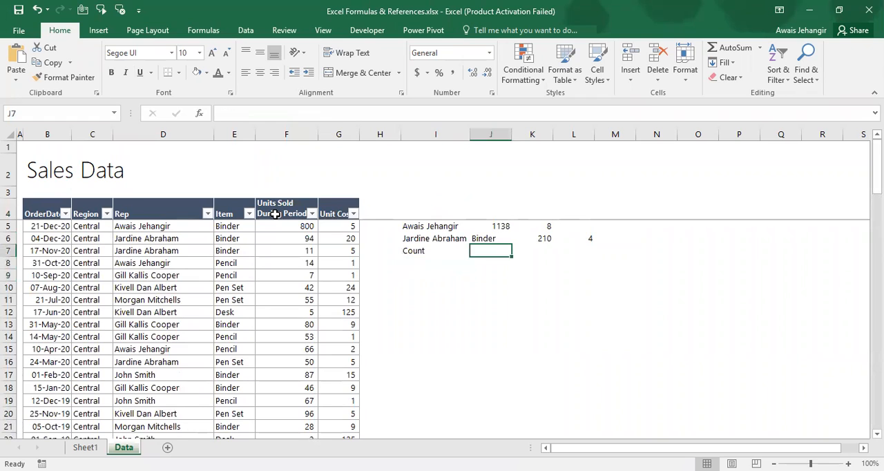
pyautogui.write('c')
pyautogui.press('BackSpace')
pyautogui.write('=c')
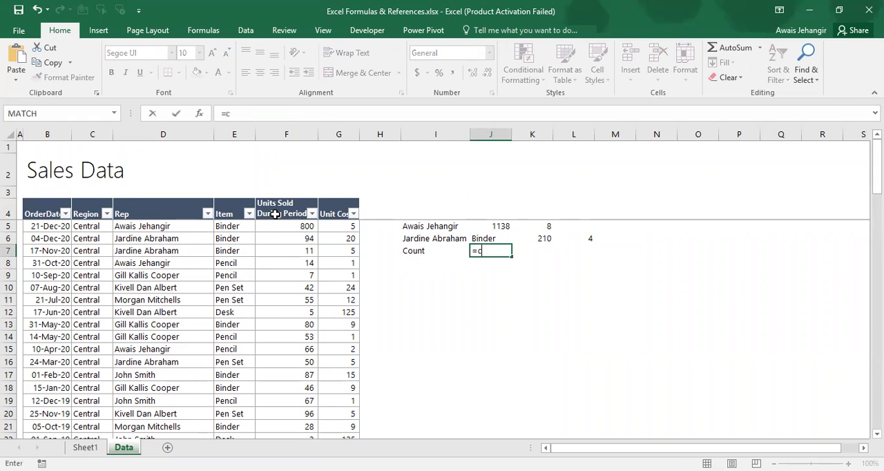
pyautogui.write('ount(')
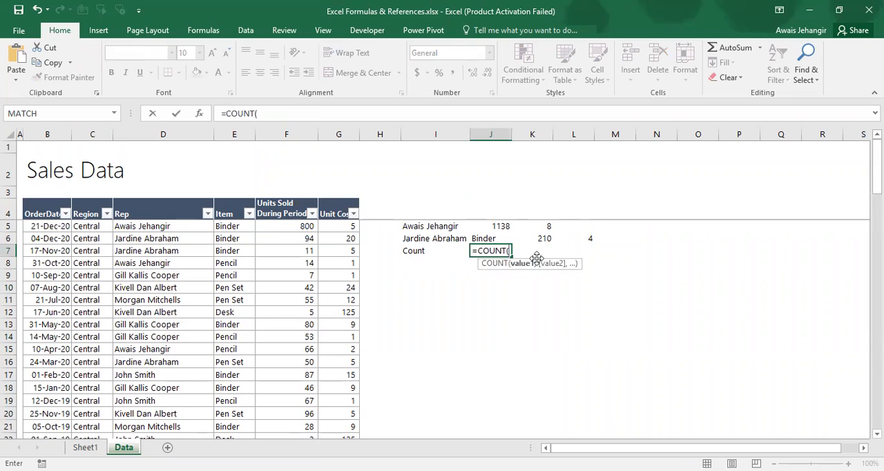
pyautogui.click(292, 211)
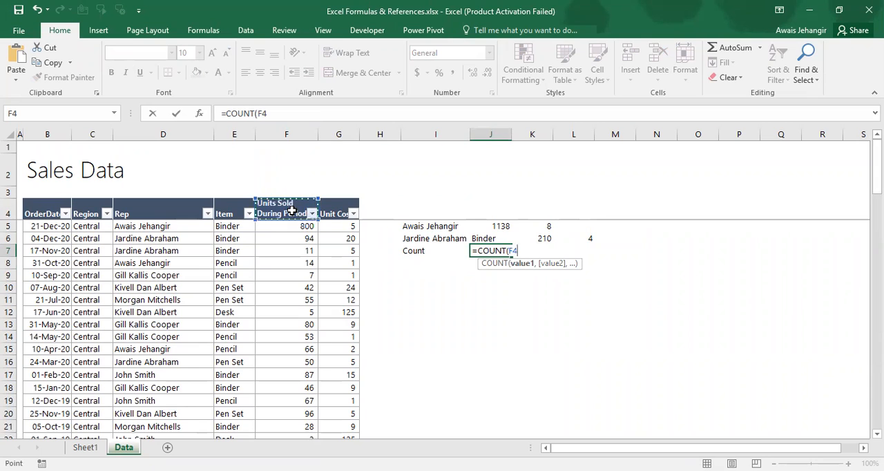
pyautogui.hotkey('ctrl', 'shift', 'Down')
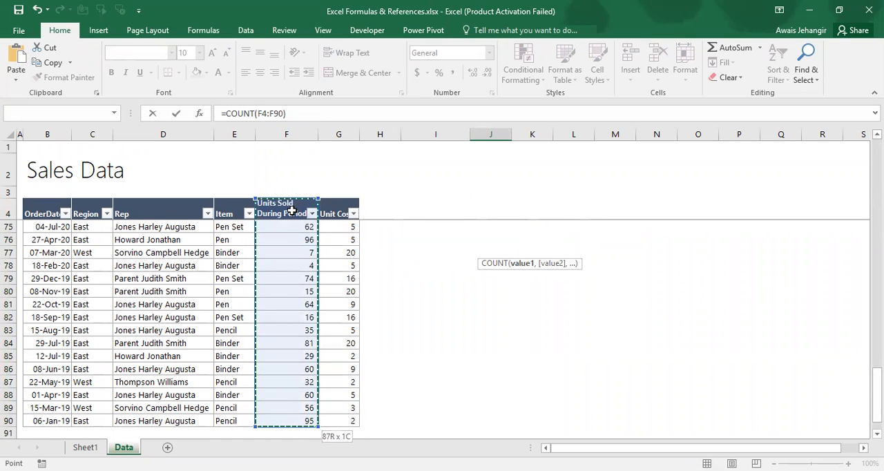
pyautogui.write(')')
pyautogui.press('Return')
# Select Units Sold cells F4:F90 to compare their selection count with the COUNT result, and return to J7
pyautogui.press('Up')
pyautogui.press('Up')
pyautogui.press('Left')
pyautogui.press('Up')
pyautogui.press('Left')
pyautogui.press('Left')
pyautogui.press('Left')
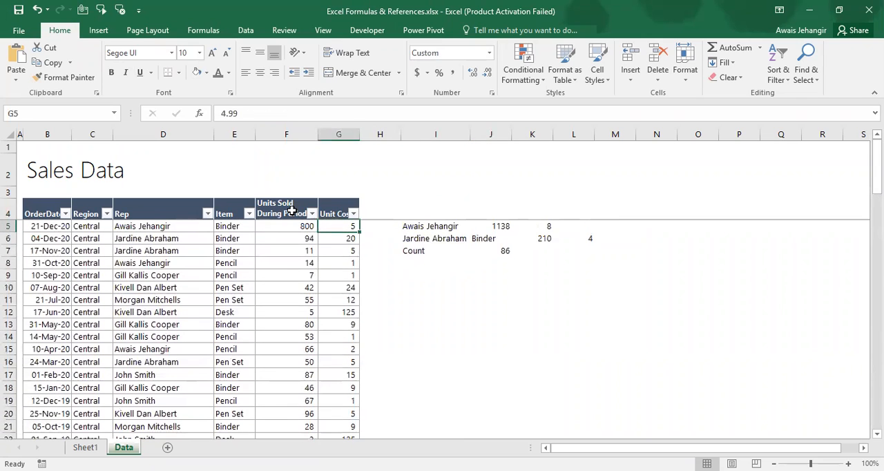
pyautogui.press('Up')
pyautogui.hotkey('ctrl', 'shift', 'Down')
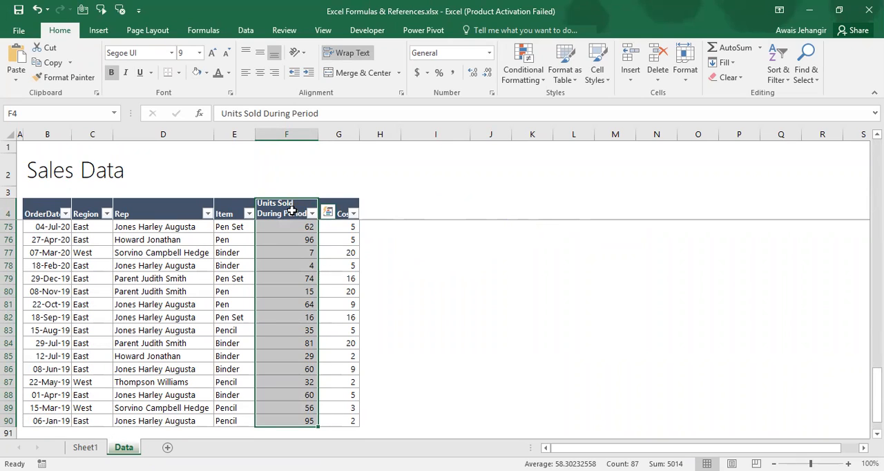
pyautogui.press('Up')
pyautogui.press('Down')
pyautogui.press('Down')
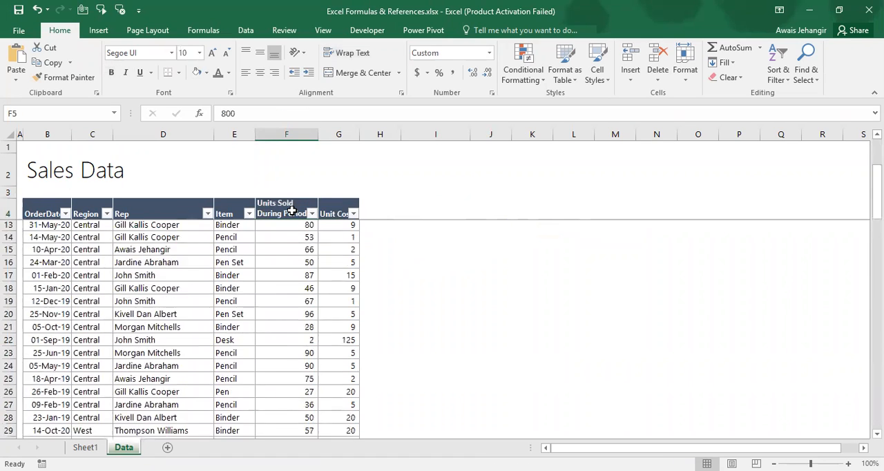
pyautogui.press('Right')
pyautogui.press('Right')
pyautogui.press('Right')
pyautogui.press('Down')
pyautogui.press('Down')
pyautogui.press('Right')
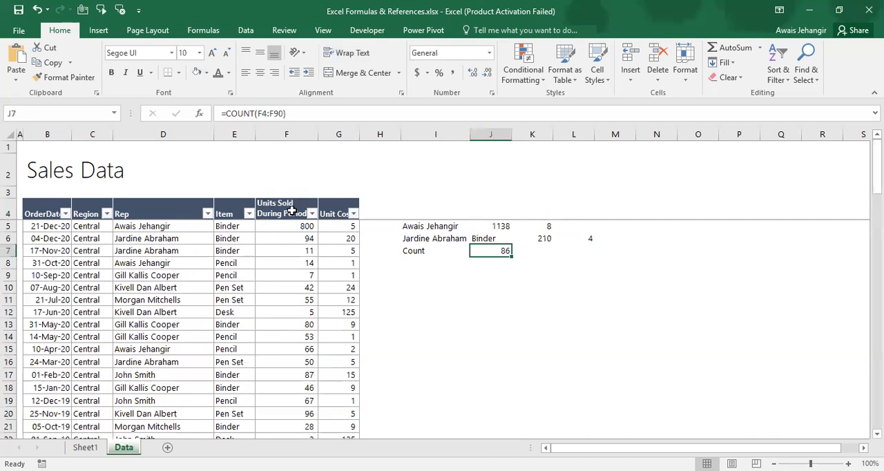
# Replace the Units Sold value in F7 with the text A to test how COUNT treats text
pyautogui.press('Left')
pyautogui.press('Left')
pyautogui.press('Left')
pyautogui.press('Left')
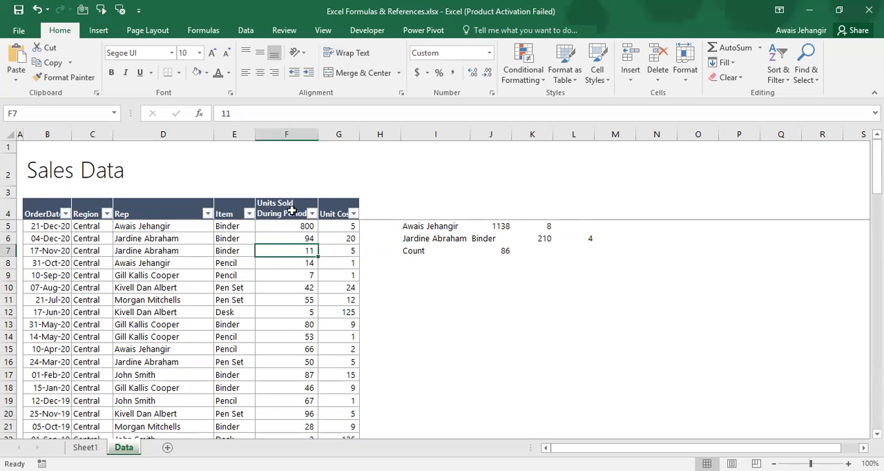
pyautogui.write('A')
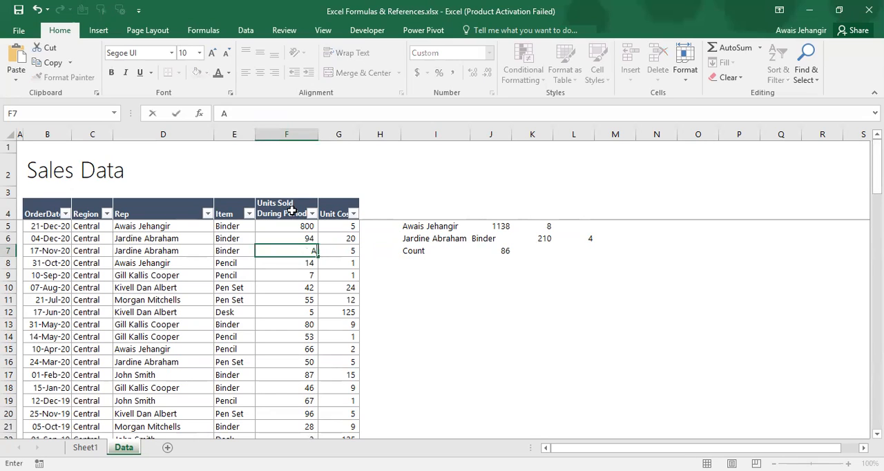
pyautogui.press('Return')
pyautogui.press('Up')
pyautogui.press('Right')
pyautogui.press('Right')
pyautogui.press('Right')
pyautogui.press('Right')
pyautogui.press('Right')
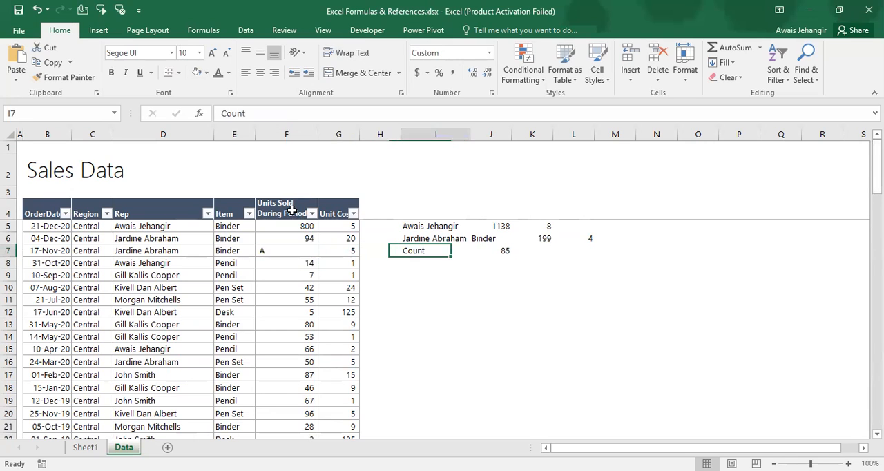
pyautogui.press('Left')
pyautogui.press('Left')
pyautogui.press('Left')
pyautogui.press('Left')
pyautogui.press('Left')
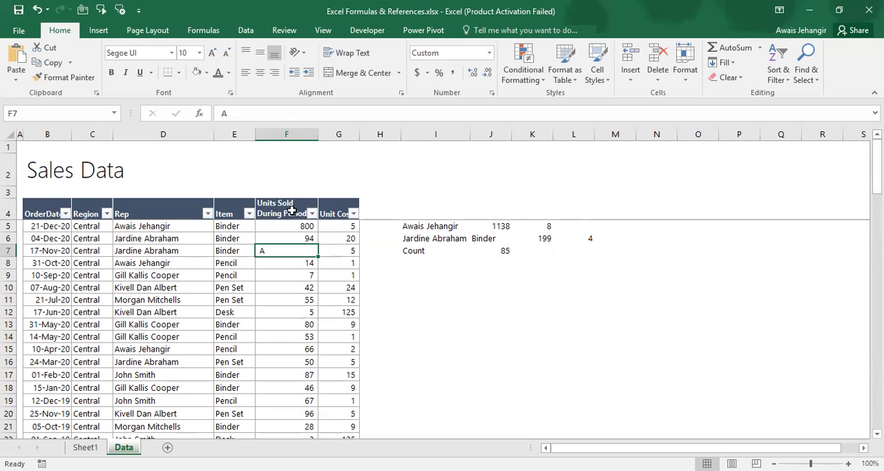
# Undo the text entry in F7, check the formula list on Sheet1, and return to the Data sheet
pyautogui.hotkey('ctrl', 'z')
pyautogui.hotkey('ctrl', 'pageup')
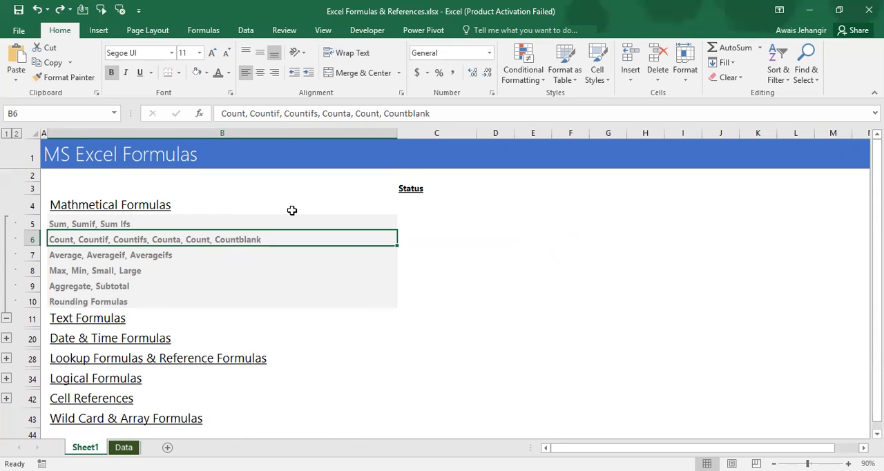
pyautogui.hotkey('ctrl', 'pagedown')
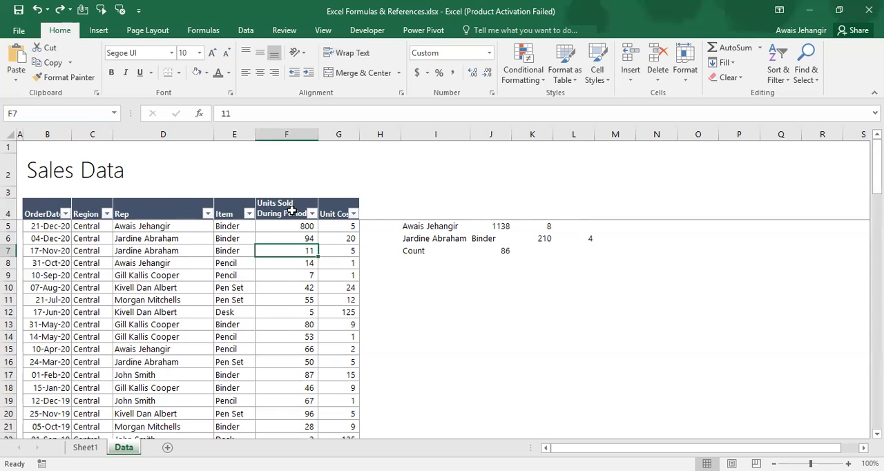
# Enter a COUNTA formula in I8 over the Units Sold During Period range F4:F90, header included
pyautogui.press('Right')
pyautogui.press('Right')
pyautogui.press('Right')
pyautogui.press('Down')
pyautogui.write('=c')
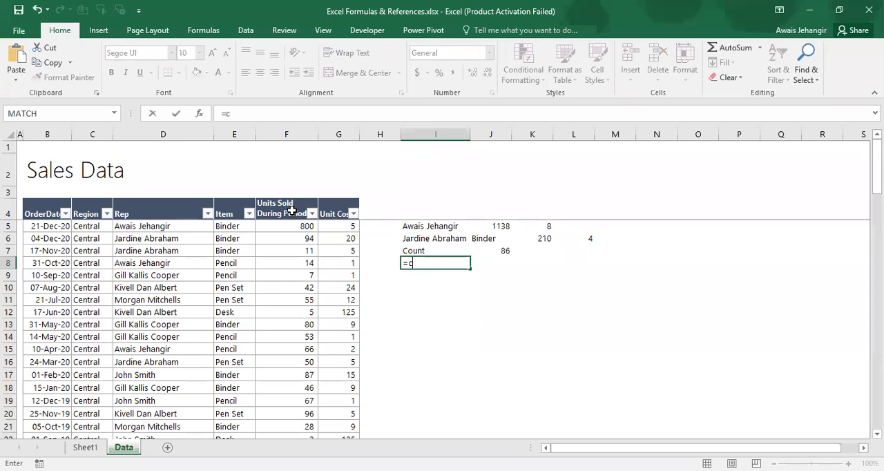
pyautogui.write('OUNTA(')
pyautogui.press('Left')
pyautogui.press('Left')
pyautogui.press('Left')
pyautogui.press('Up')
pyautogui.press('Up')
pyautogui.press('Up')
pyautogui.press('Up')
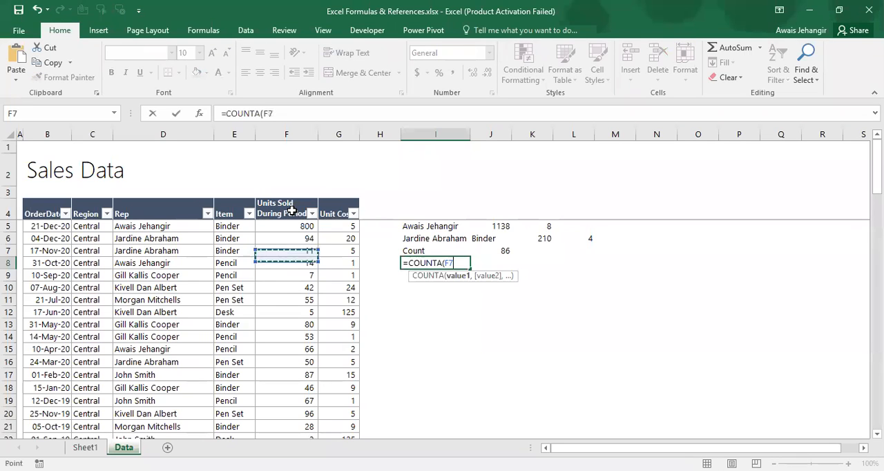
pyautogui.hotkey('ctrl', 'shift', 'Down')
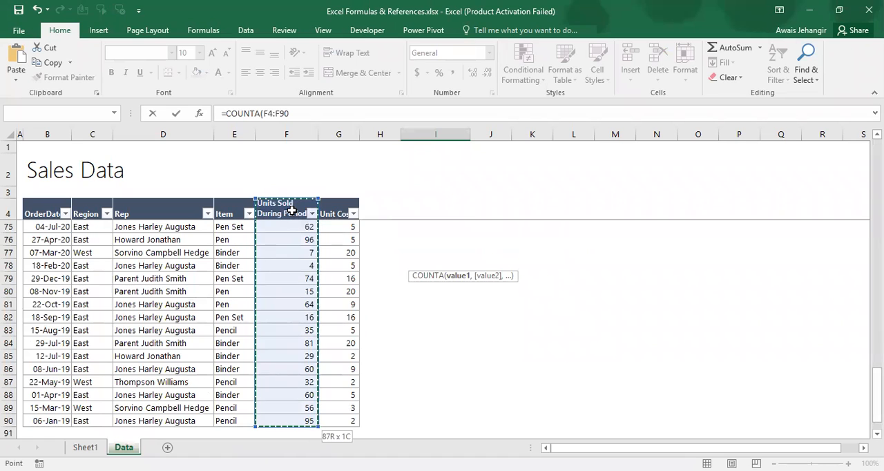
pyautogui.write(')')
pyautogui.press('Return')
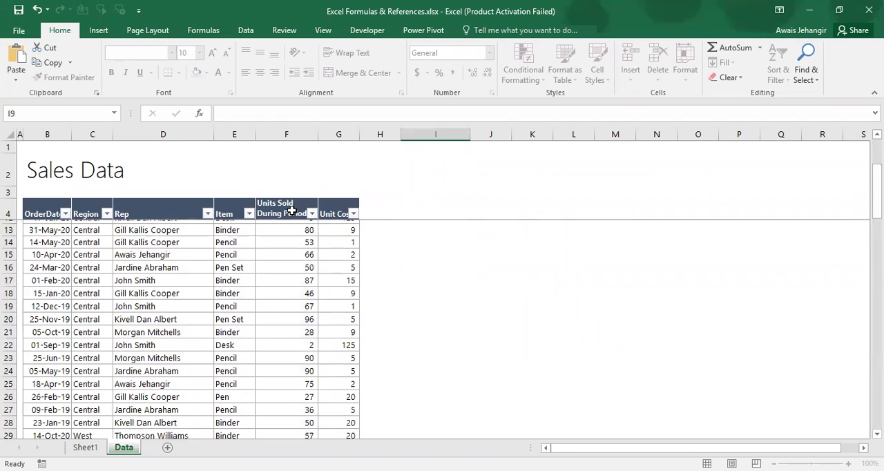
# Clear the Units Sold value in F9 to test COUNTA, and re-enter 7
pyautogui.press('Up')
pyautogui.press('Down')
pyautogui.press('Left')
pyautogui.press('Left')
pyautogui.press('Left')
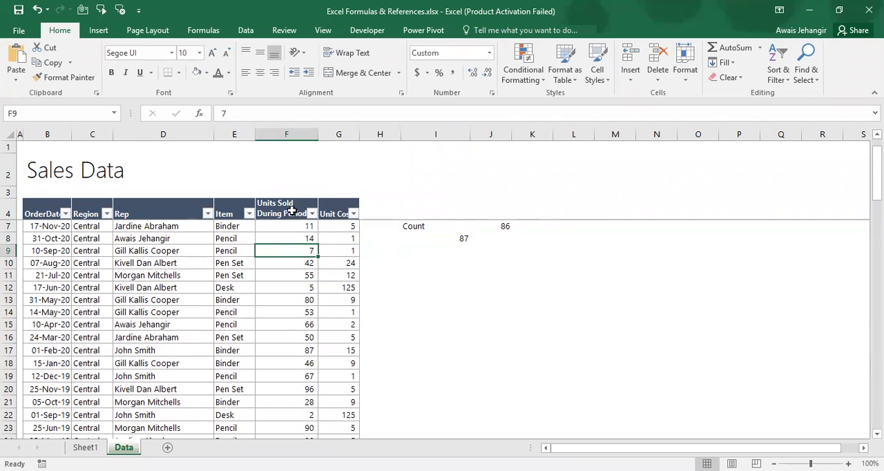
pyautogui.press('Delete')
pyautogui.write('7')
pyautogui.press('Return')
# Move the COUNTA formula from I8 to J8 and enter the label Coutna beside it in I8
pyautogui.press('Up')
pyautogui.press('Up')
pyautogui.press('Up')
pyautogui.press('Up')
pyautogui.press('Up')
pyautogui.press('Right')
pyautogui.press('Right')
pyautogui.press('Down')
pyautogui.press('Down')
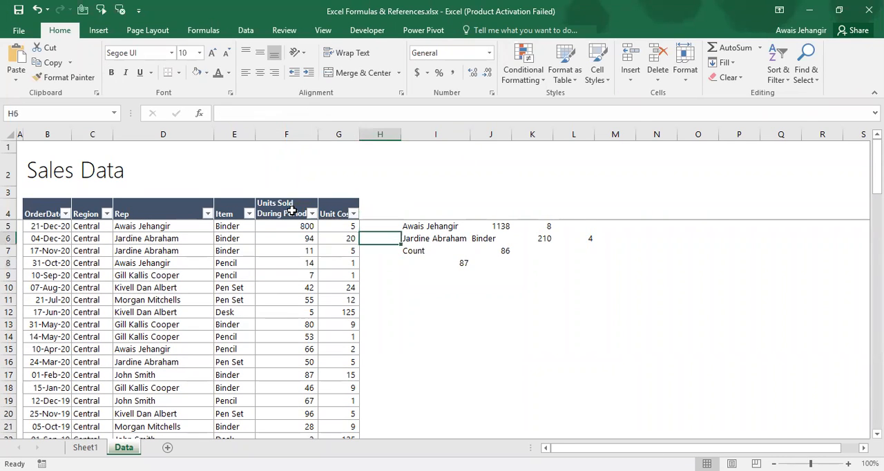
pyautogui.press('Right')
pyautogui.press('Down')
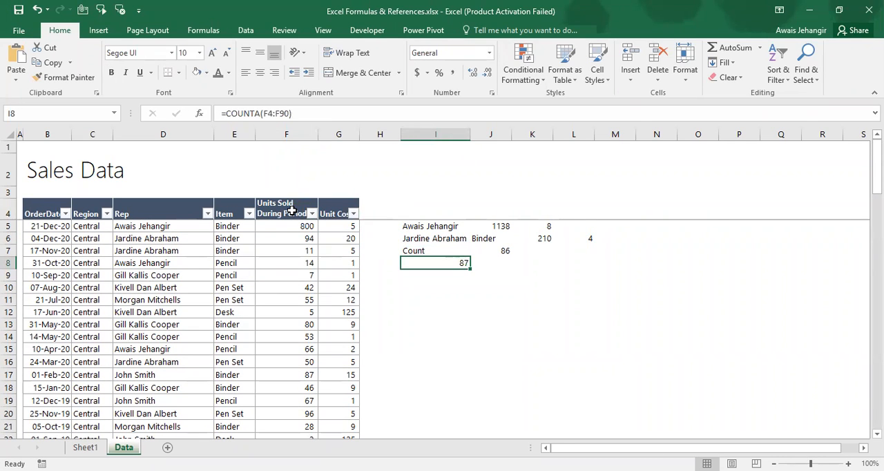
pyautogui.hotkey('ctrl', 'x')
pyautogui.press('Right')
pyautogui.hotkey('ctrl', 'v')
pyautogui.press('Left')
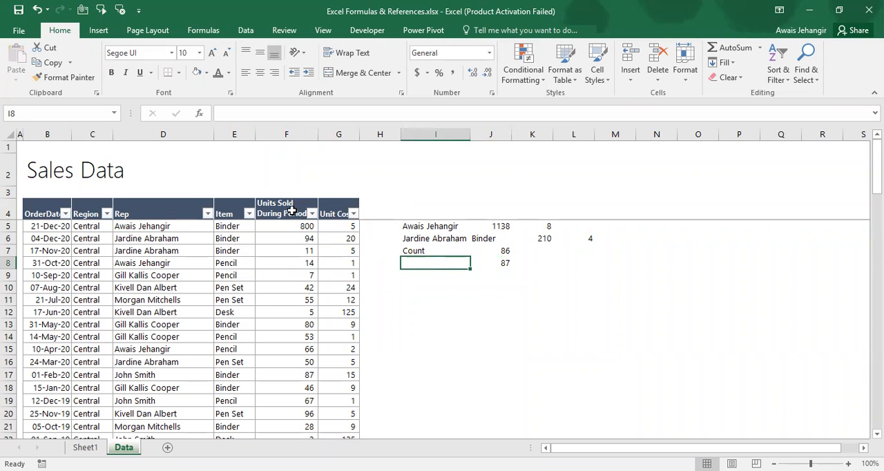
pyautogui.write('Coutna')
pyautogui.press('Return')
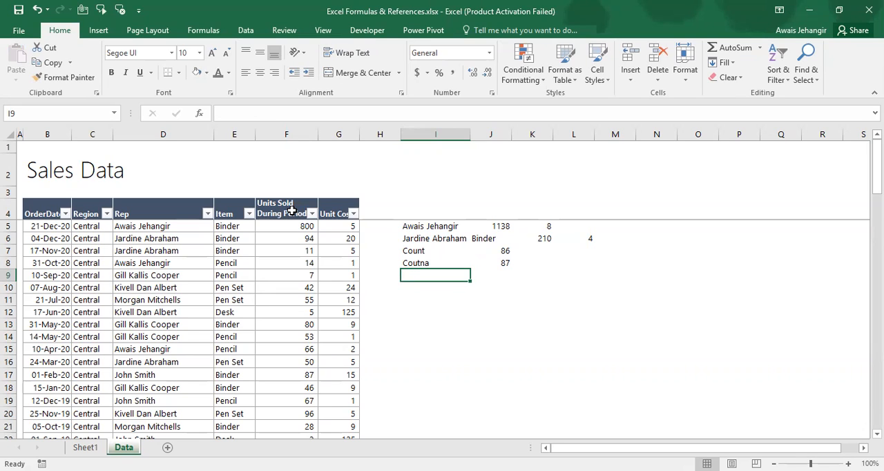
# Replace the Units Sold values in F11, F17 and F22 with the texts a, c and d
pyautogui.press('Left')
pyautogui.press('Left')
pyautogui.press('Left')
pyautogui.press('Down')
pyautogui.press('Down')
pyautogui.write('a')
pyautogui.press('Down')
pyautogui.press('Down')
pyautogui.press('Down')
pyautogui.press('Down')
pyautogui.press('Down')
pyautogui.press('Down')
pyautogui.write('c')
pyautogui.press('Down')
pyautogui.press('Down')
pyautogui.press('Down')
pyautogui.press('Down')
pyautogui.press('Down')
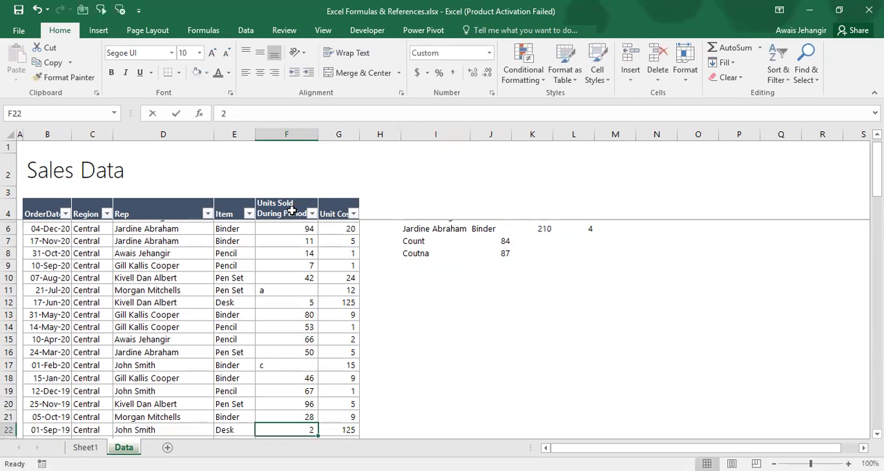
pyautogui.write('d')
# Select the Units Sold values F5:F90 to compare their selection count with the COUNT and COUNTA results
pyautogui.press('Up')
pyautogui.press('Up')
pyautogui.press('Up')
pyautogui.press('Up')
pyautogui.press('Up')
pyautogui.press('Up')
pyautogui.press('Up')
pyautogui.press('Up')
pyautogui.press('Up')
pyautogui.press('Up')
pyautogui.press('Up')
pyautogui.press('Up')
pyautogui.press('Up')
pyautogui.press('Up')
pyautogui.press('Up')
pyautogui.press('Up')
pyautogui.press('Up')
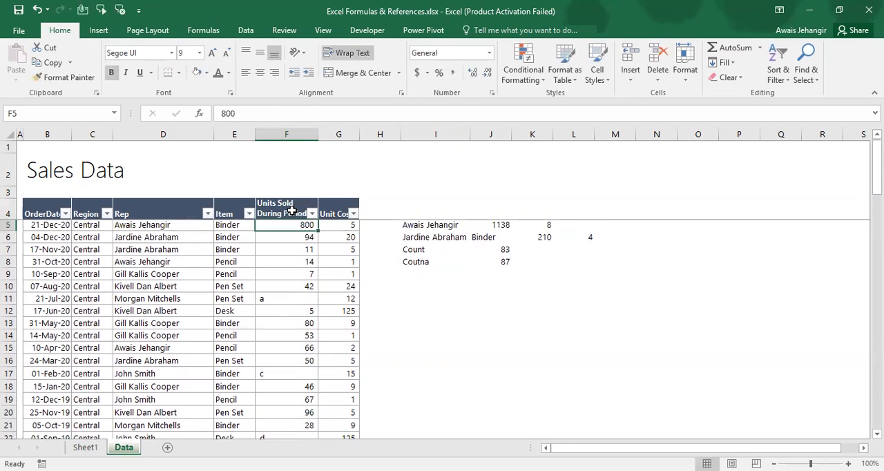
pyautogui.hotkey('ctrl', 'shift', 'Down')
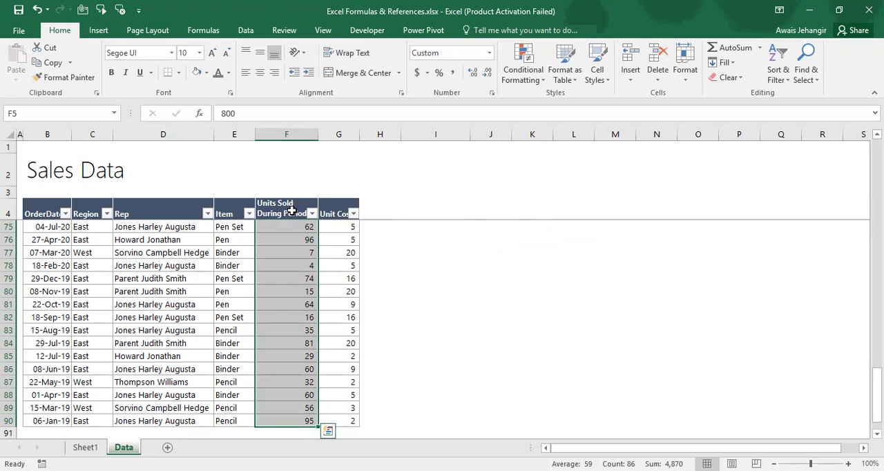
pyautogui.hotkey('ctrl', 'shift', 'Up')
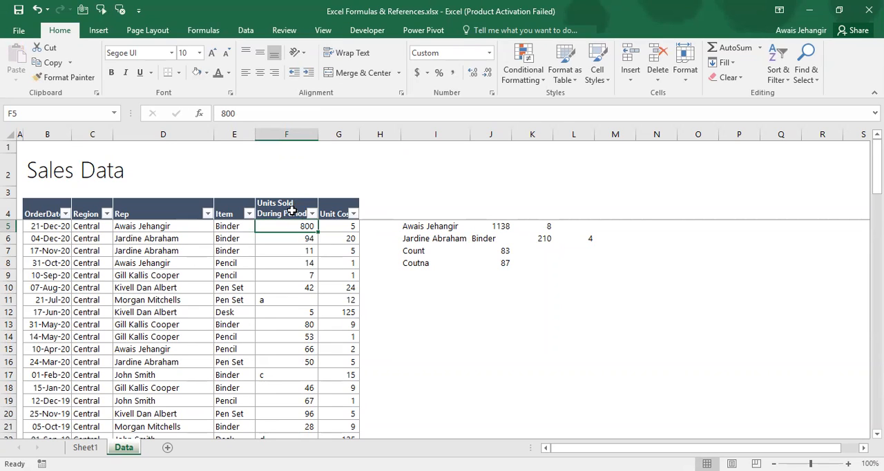
# Clear the Units Sold values in F26 and F27 to test how the count formulas treat blanks
pyautogui.press('Down')
pyautogui.press('Down')
pyautogui.press('Down')
pyautogui.press('Down')
pyautogui.press('Down')
pyautogui.press('Down')
pyautogui.press('Down')
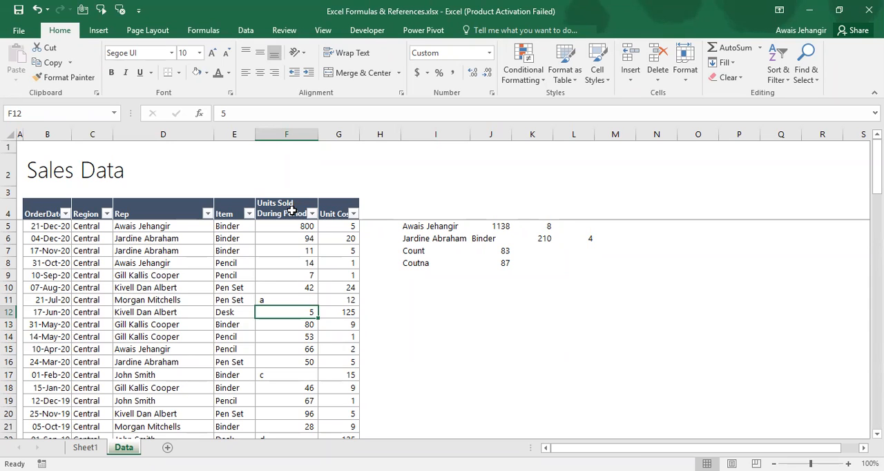
pyautogui.press('Down')
pyautogui.press('Down')
pyautogui.press('Down')
pyautogui.press('Down')
pyautogui.press('Down')
pyautogui.press('Down')
pyautogui.press('Down')
pyautogui.press('Down')
pyautogui.press('Down')
pyautogui.press('Down')
pyautogui.press('Down')
pyautogui.press('Down')
pyautogui.press('Down')
pyautogui.press('Down')
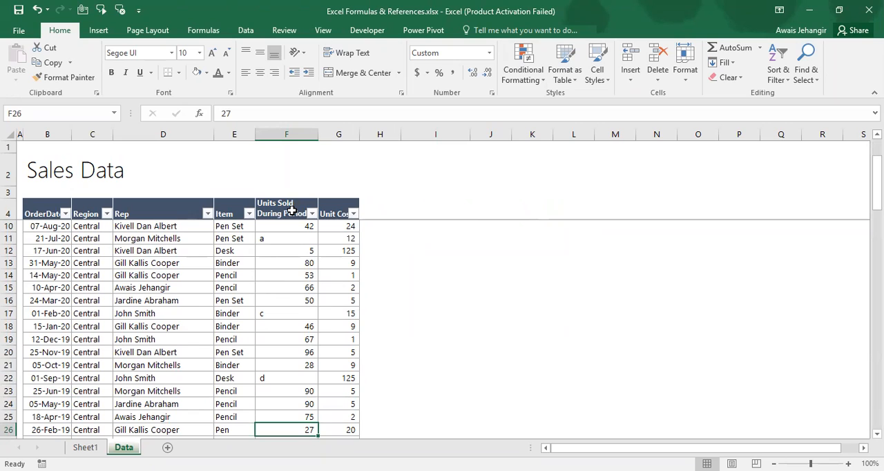
pyautogui.press('Delete')
pyautogui.press('Down')
pyautogui.press('Delete')
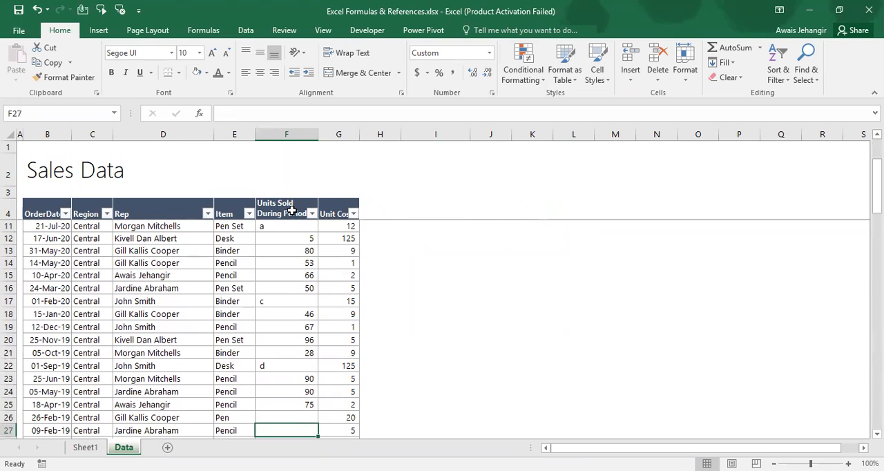
# Enter the label Count text in I10
pyautogui.press('Right')
pyautogui.press('Right')
pyautogui.hotkey('ctrl', 'Up')
pyautogui.press('Right')
pyautogui.press('Right')
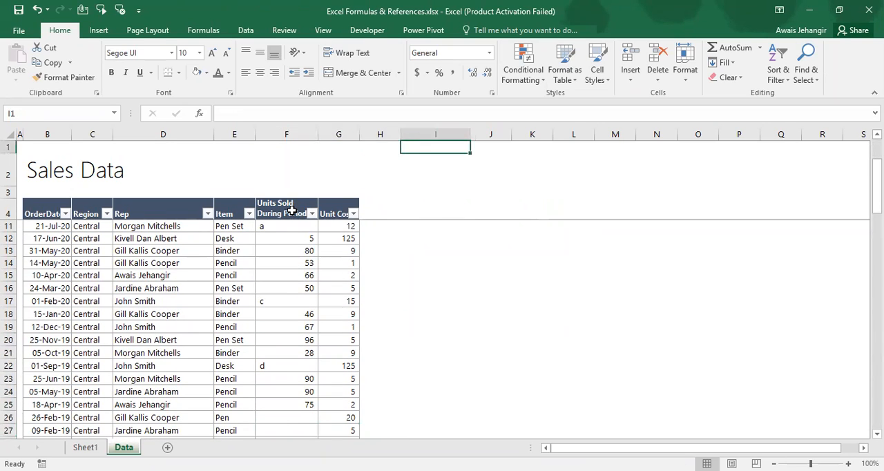
pyautogui.press('Down')
pyautogui.press('Down')
pyautogui.press('Down')
pyautogui.press('Down')
pyautogui.press('Down')
pyautogui.press('Down')
pyautogui.press('Down')
pyautogui.press('Down')
pyautogui.press('Left')
pyautogui.press('Left')
pyautogui.press('Down')
pyautogui.press('Right')
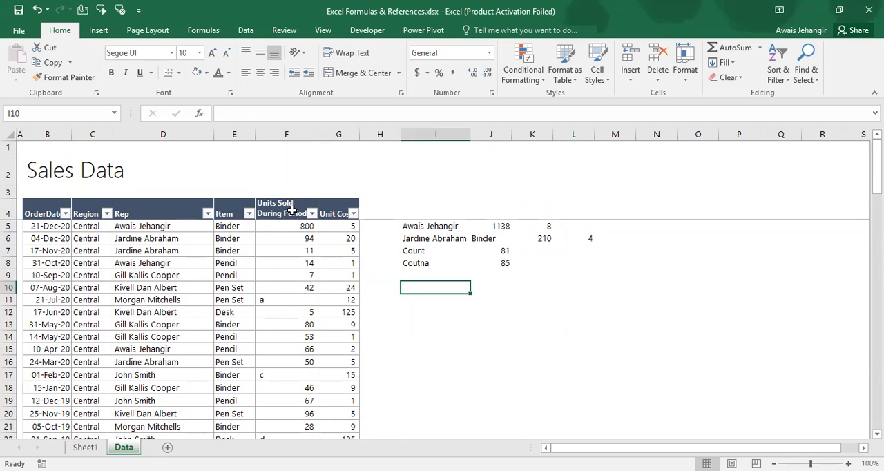
pyautogui.write('Count text')
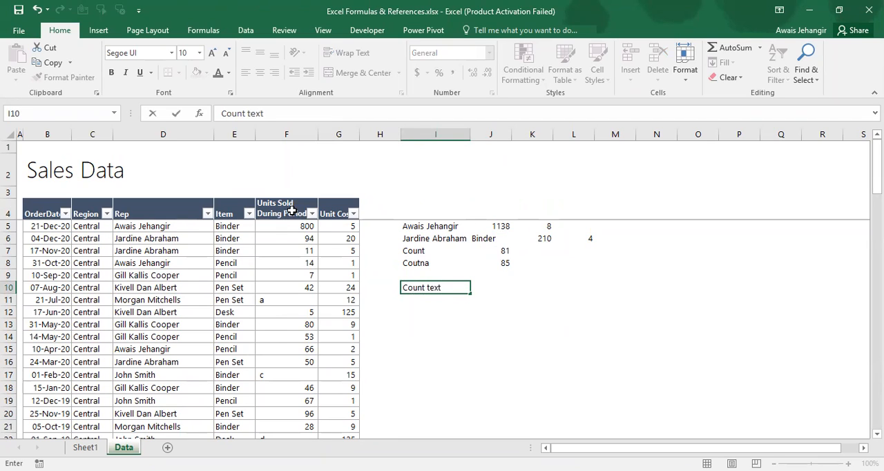
pyautogui.press('Tab')
# Enter a COUNTA formula in J10 over the Units Sold values F5:F90, leaving out the header
pyautogui.write('=c')
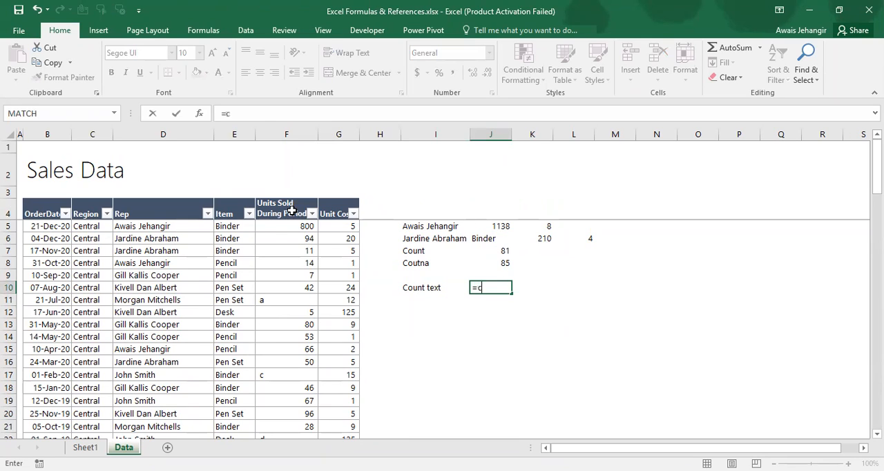
pyautogui.write('ounta')
pyautogui.press('Tab')
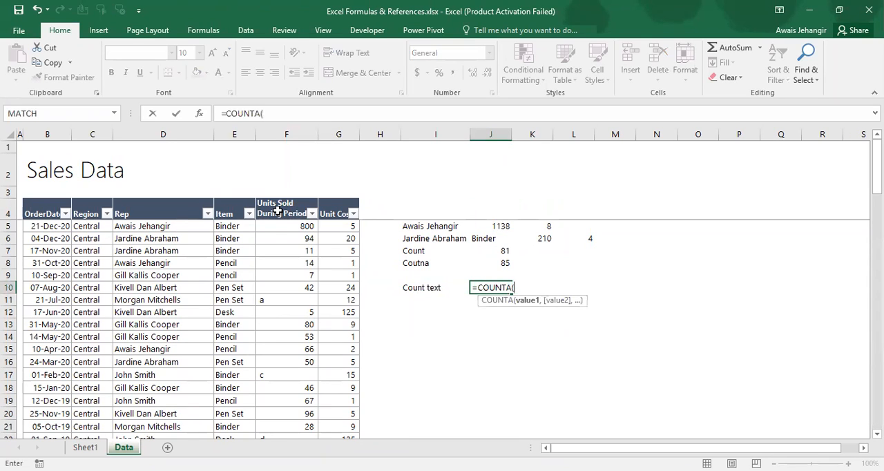
pyautogui.click(277, 211)
pyautogui.press('Down')
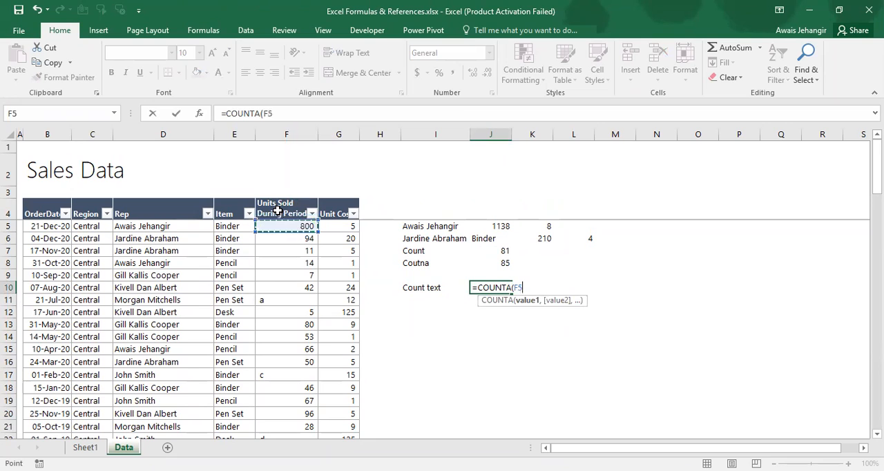
pyautogui.hotkey('ctrl', 'shift', 'Down')
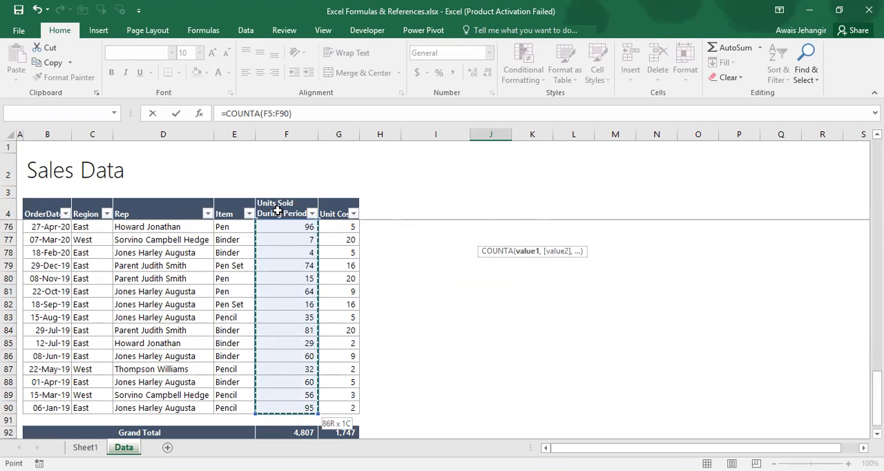
pyautogui.press('Return')
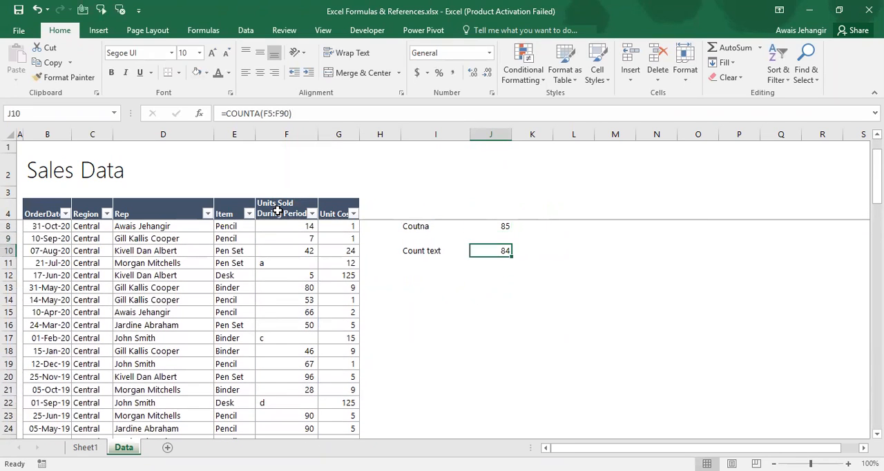
# Extend the J10 formula by subtracting COUNT(F5:F90) so it counts only the text entries
pyautogui.click(342, 113)
pyautogui.write('-')
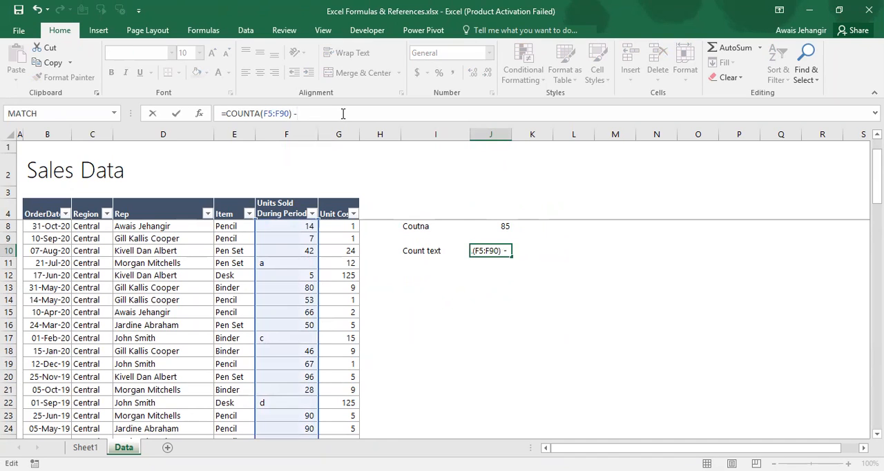
pyautogui.write('cOUNT(')
pyautogui.press('Tab')
pyautogui.click(279, 208)
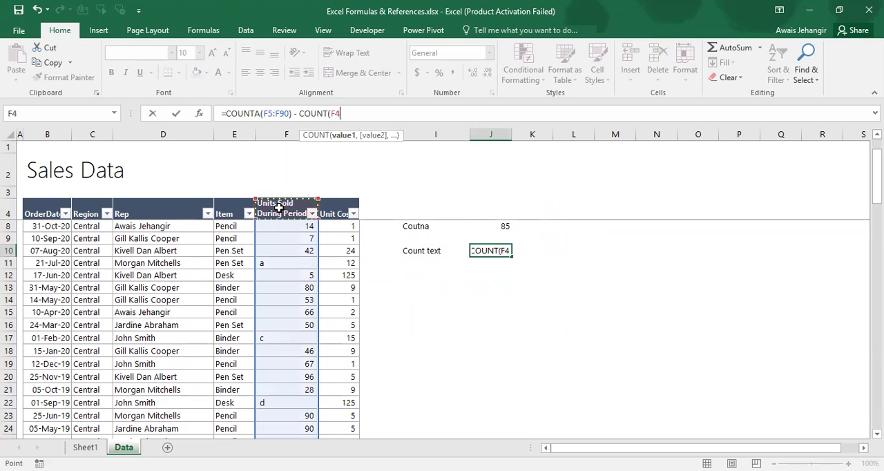
pyautogui.press('Down')
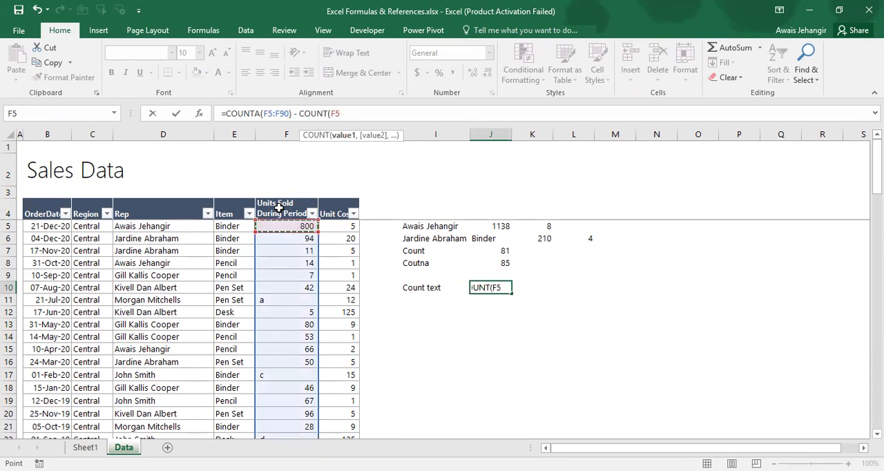
pyautogui.hotkey('ctrl', 'shift', 'Down')
pyautogui.hotkey('shift', 'Up')
pyautogui.hotkey('shift', 'Up')
pyautogui.hotkey('shift', 'Up')
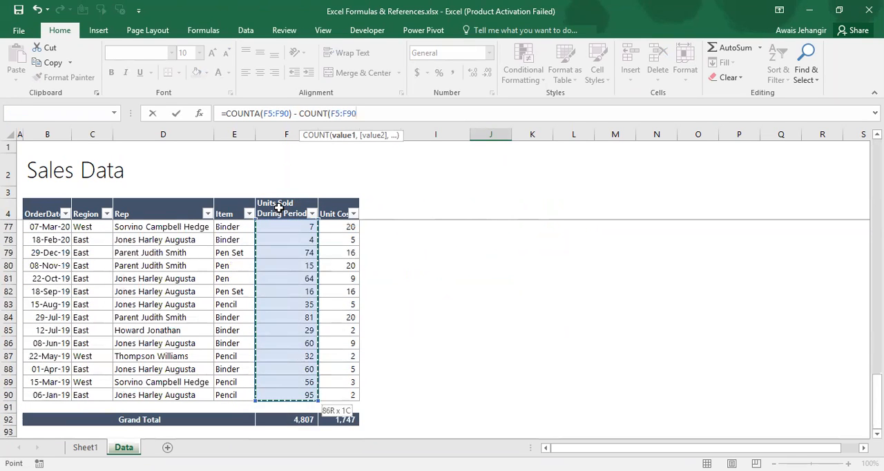
pyautogui.hotkey('ctrl', 'Return')
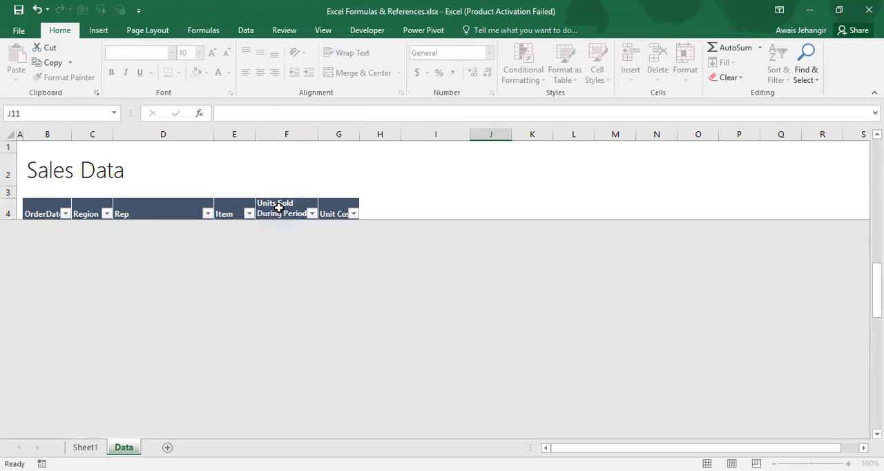
# Check the text entries in the Units Sold column down to F22 against the J10 formula
pyautogui.press('Left')
pyautogui.press('Left')
pyautogui.press('Left')
pyautogui.press('Left')
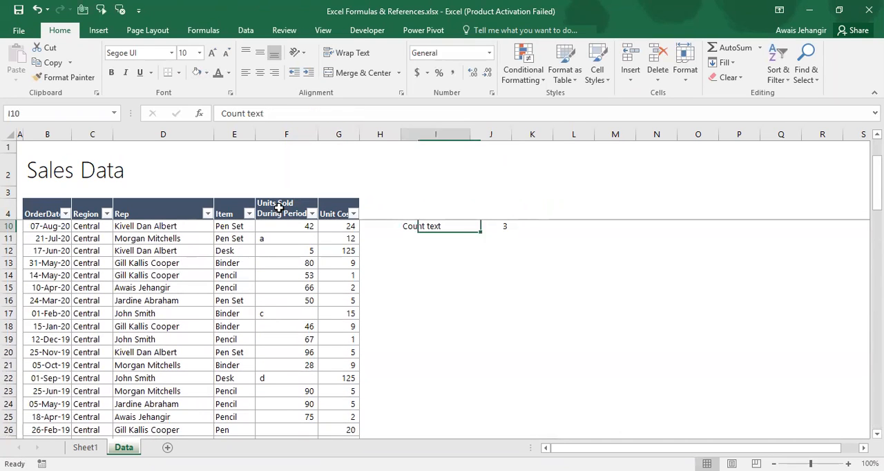
pyautogui.press('Down')
pyautogui.press('Down')
pyautogui.press('Down')
pyautogui.press('Down')
pyautogui.press('Down')
pyautogui.press('Down')
pyautogui.press('Down')
pyautogui.press('Down')
pyautogui.press('Down')
pyautogui.press('Down')
pyautogui.press('Down')
pyautogui.press('Down')
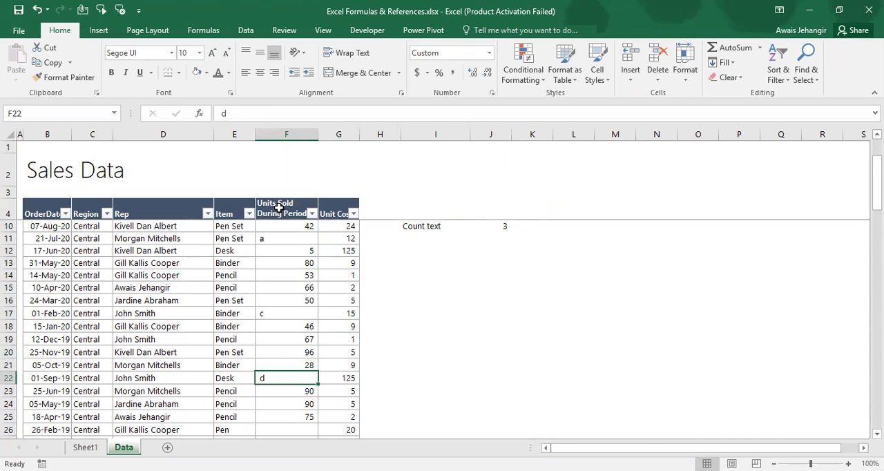
pyautogui.press('Right')
pyautogui.press('Right')
pyautogui.press('Right')
pyautogui.hotkey('ctrl', 'Up')
pyautogui.scroll(1, 278, 207)
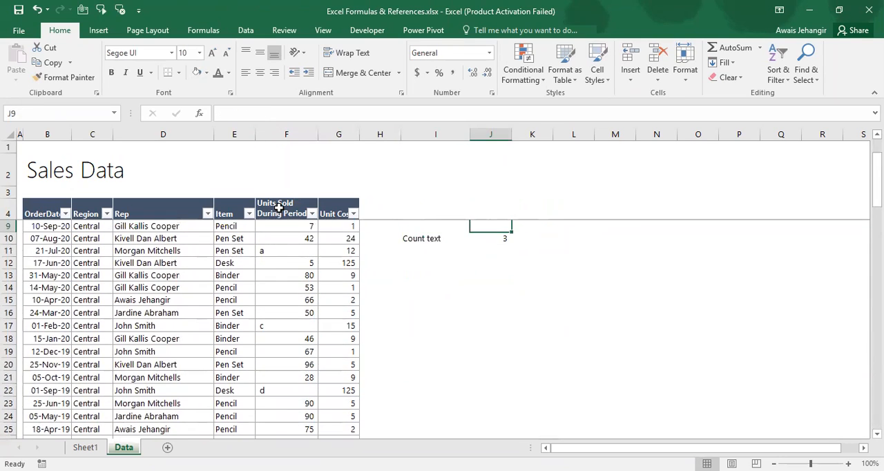
pyautogui.press('Right')
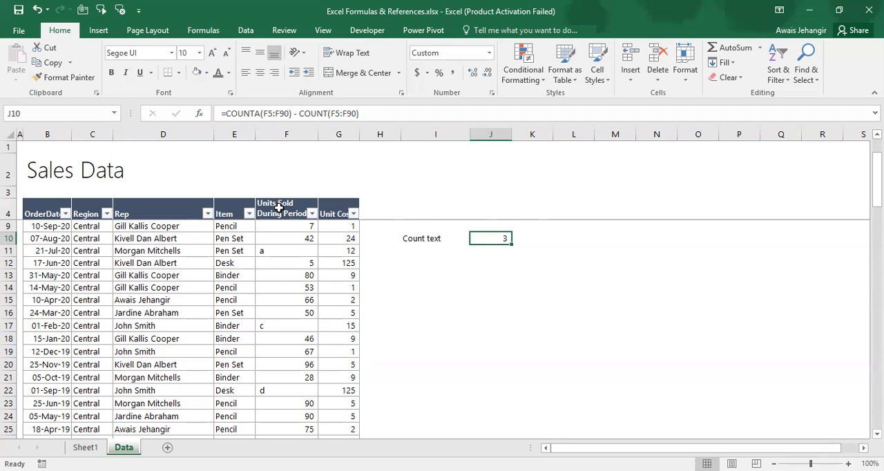
# Review the count formula topics on Sheet1 and examine the Units Sold column on the Data sheet for blank cells
pyautogui.hotkey('ctrl', 'pageup')
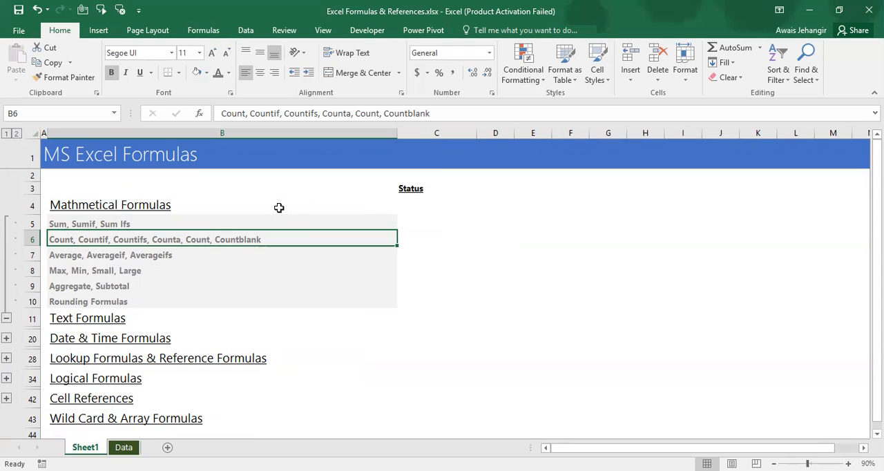
pyautogui.hotkey('ctrl', 'pagedown')
pyautogui.press('Left')
pyautogui.press('Left')
pyautogui.press('Left')
pyautogui.press('Left')
pyautogui.hotkey('ctrl', 'Down')
pyautogui.press('Down')
pyautogui.press('Down')
pyautogui.press('Down')
pyautogui.press('Down')
pyautogui.press('Up')
pyautogui.press('Up')
pyautogui.press('Down')
pyautogui.press('Down')
pyautogui.hotkey('ctrl', 'Down')
# Enter the label Countblank in I11, directly below the Count text label
pyautogui.press('Down')
pyautogui.hotkey('ctrl', 'Up')
pyautogui.hotkey('ctrl', 'Up')
pyautogui.hotkey('ctrl', 'Up')
pyautogui.hotkey('ctrl', 'Up')
pyautogui.hotkey('ctrl', 'Up')
pyautogui.press('Down')
pyautogui.press('Down')
pyautogui.press('Down')
pyautogui.press('Down')
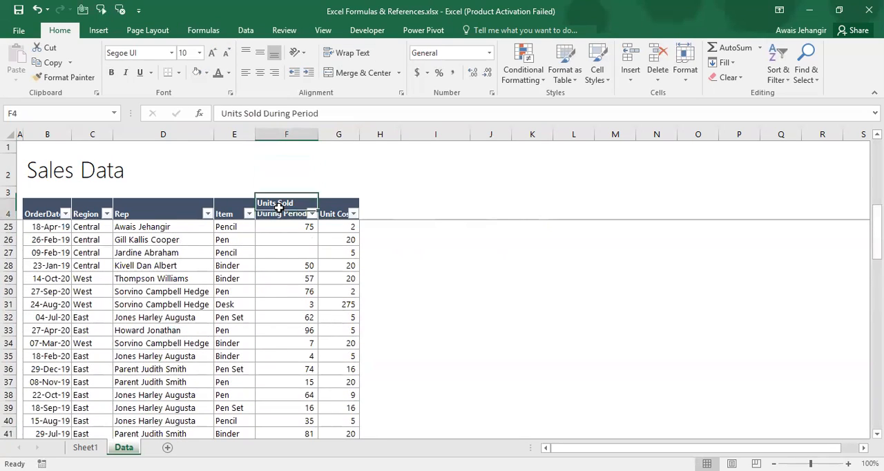
pyautogui.press('Right')
pyautogui.press('Right')
pyautogui.press('Right')
pyautogui.press('Down')
pyautogui.press('Down')
pyautogui.press('Down')
pyautogui.press('Down')
pyautogui.press('Down')
pyautogui.press('Down')
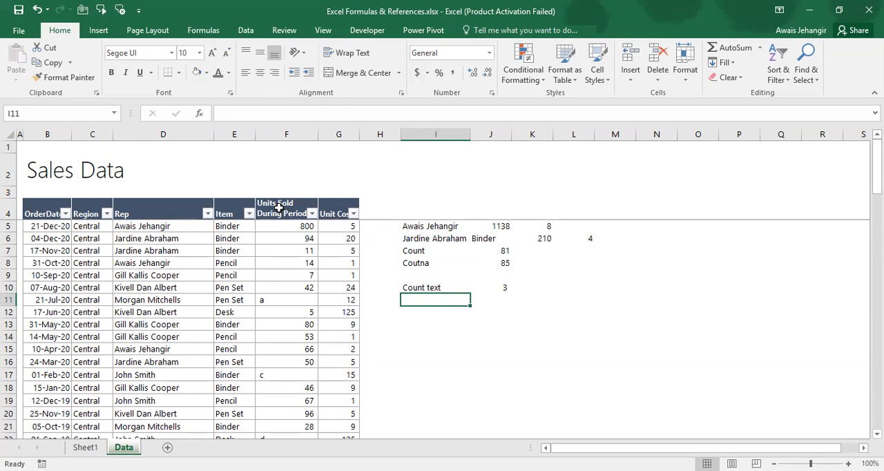
pyautogui.write('Countblank')
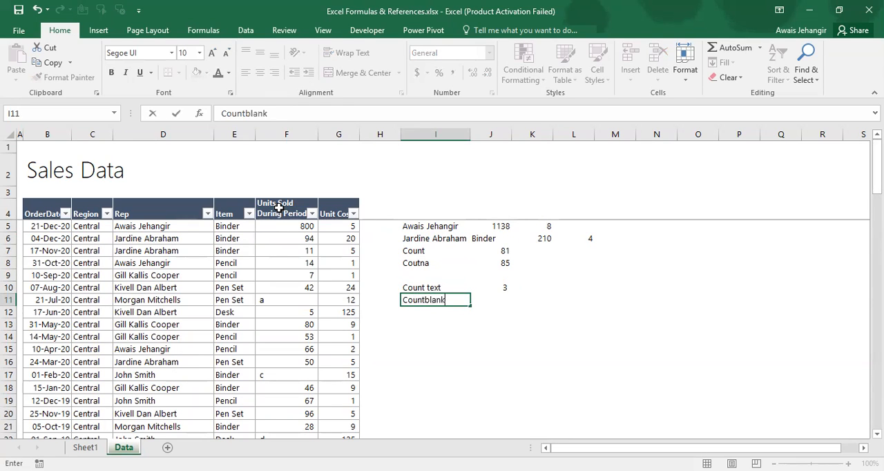
pyautogui.press('Right')
# Enter a COUNTBLANK formula in J11 over the Units Sold values F5:F90, excluding the rows below the data
pyautogui.write('=c')
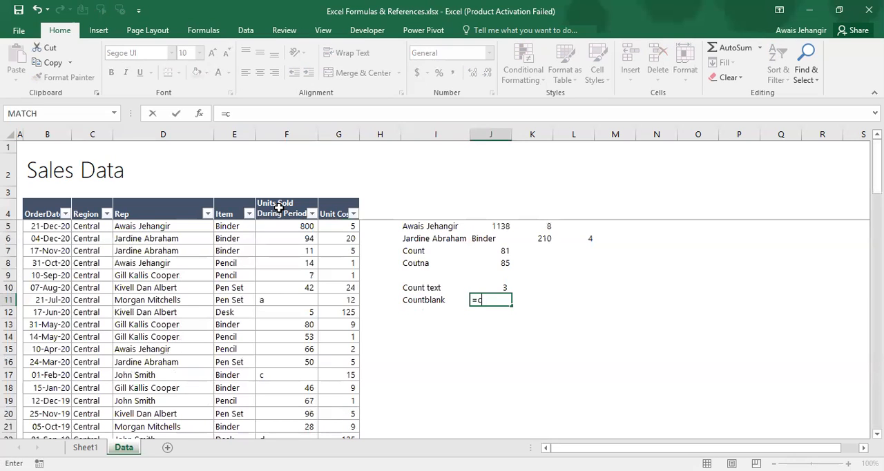
pyautogui.write('ountblank(')
pyautogui.press('Left')
pyautogui.press('Left')
pyautogui.press('Left')
pyautogui.press('Left')
pyautogui.press('Up')
pyautogui.press('Up')
pyautogui.press('Up')
pyautogui.press('Up')
pyautogui.press('Up')
pyautogui.press('Up')
pyautogui.press('Up')
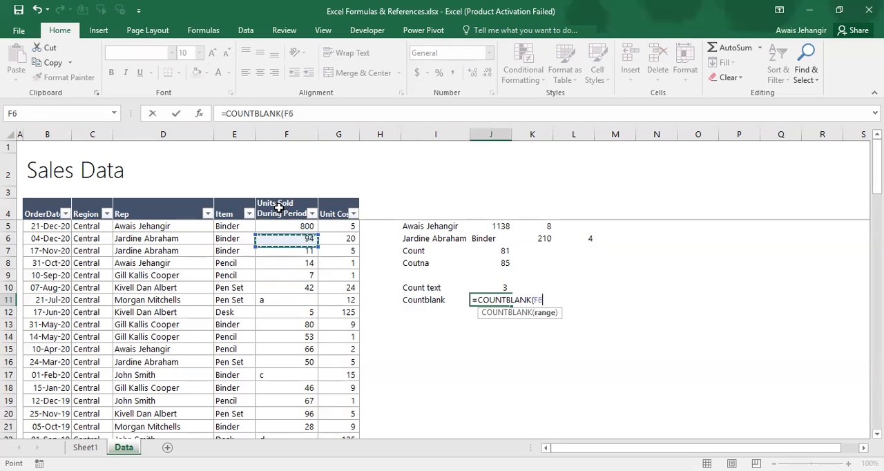
pyautogui.press('Down')
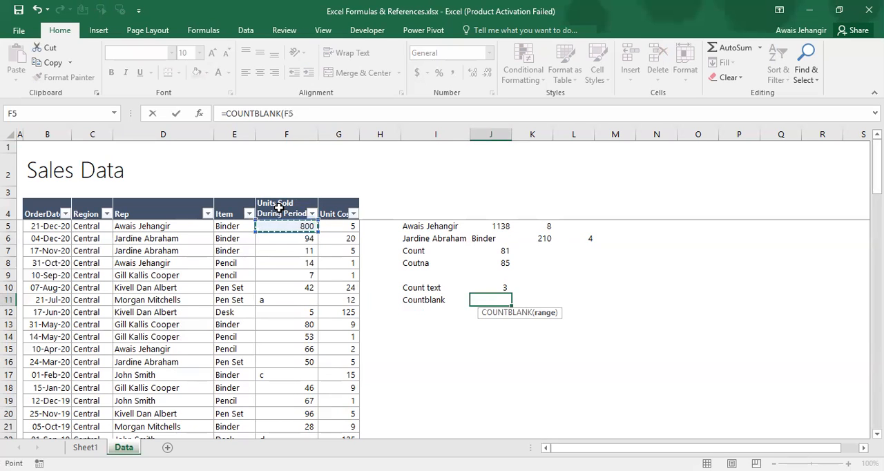
pyautogui.hotkey('ctrl', 'shift', 'Down')
pyautogui.hotkey('ctrl', 'shift', 'Down')
pyautogui.hotkey('ctrl', 'shift', 'Down')
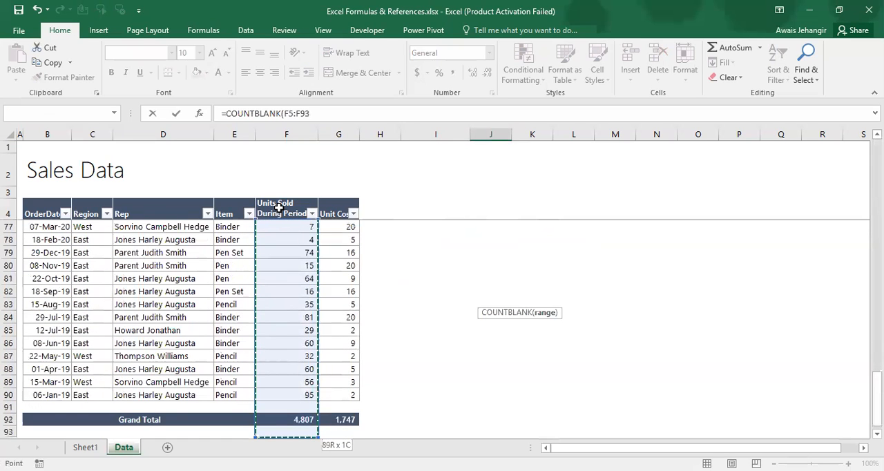
pyautogui.hotkey('shift', 'Up')
pyautogui.hotkey('shift', 'Up')
pyautogui.hotkey('shift', 'Up')
pyautogui.press('Return')
pyautogui.press('Up')
pyautogui.press('Up')
pyautogui.press('Up')
pyautogui.press('Down')
pyautogui.press('Down')
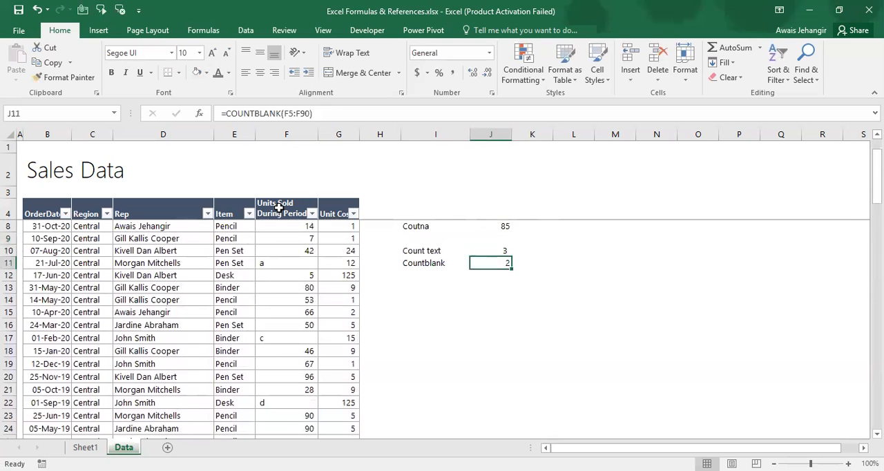
# Check the blank Units Sold cells F26 and F27 against the COUNTBLANK formula in J11
pyautogui.press('Left')
pyautogui.press('Left')
pyautogui.press('Left')
pyautogui.press('Left')
pyautogui.press('Down')
pyautogui.press('Down')
pyautogui.press('Down')
pyautogui.press('Down')
pyautogui.press('Down')
pyautogui.press('Down')
pyautogui.press('Down')
pyautogui.press('Down')
pyautogui.press('Down')
pyautogui.press('Down')
pyautogui.press('Down')
pyautogui.press('Down')
pyautogui.press('Down')
pyautogui.press('Down')
pyautogui.press('Down')
pyautogui.press('Down')
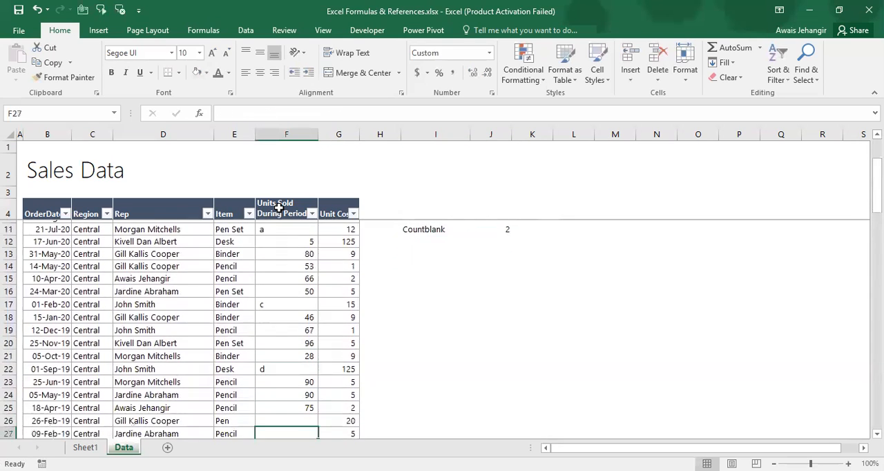
pyautogui.press('Up')
pyautogui.press('Down')
pyautogui.press('Up')
pyautogui.press('Down')
pyautogui.press('Down')
pyautogui.press('Up')
pyautogui.press('Up')
pyautogui.press('Up')
pyautogui.press('Up')
pyautogui.press('Up')
pyautogui.press('Up')
pyautogui.press('Up')
pyautogui.hotkey('ctrl', 'Up')
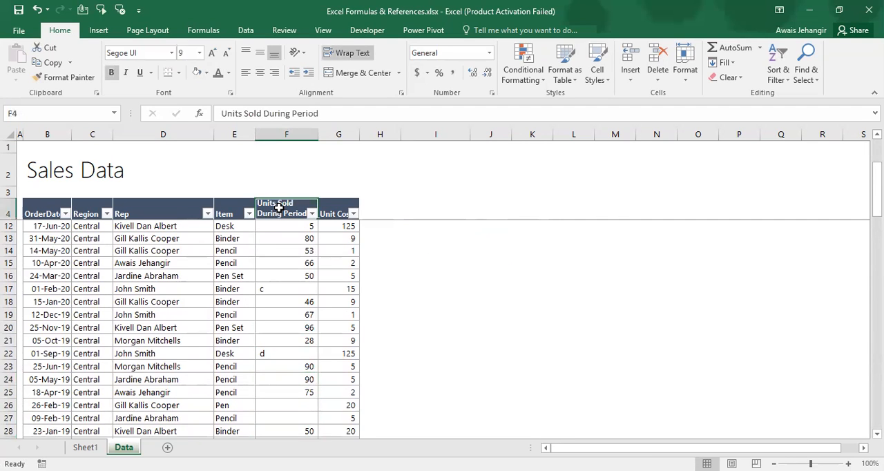
# Return to the topic list on Sheet1 and go past the Average formulas to Max, Min, Small, Large in B8
pyautogui.press('Down')
pyautogui.press('Down')
pyautogui.press('Right')
pyautogui.press('Right')
pyautogui.press('Right')
pyautogui.hotkey('ctrl', 'pageup')
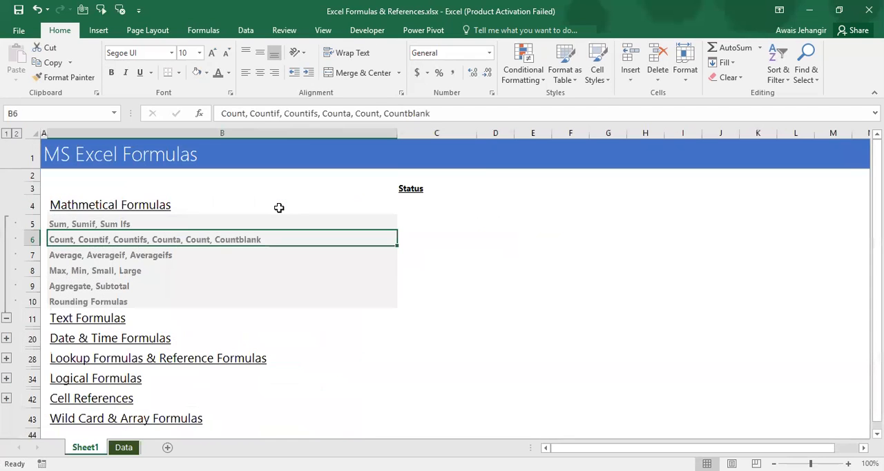
pyautogui.press('Down')
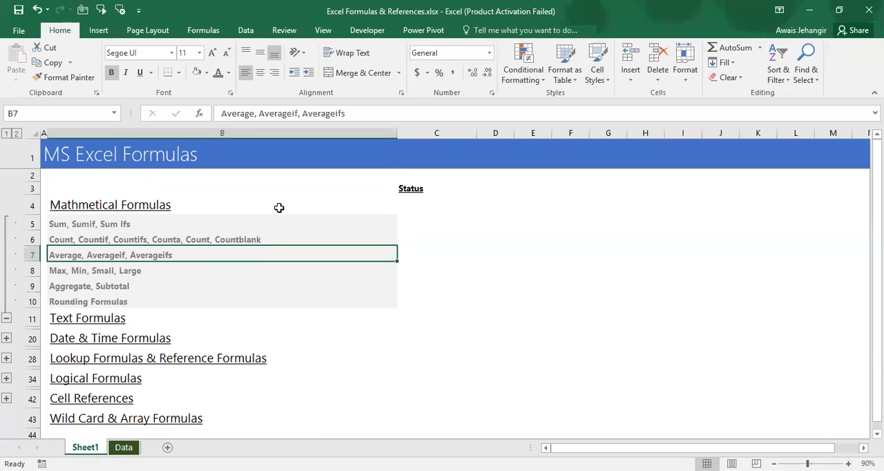
pyautogui.press('Down')
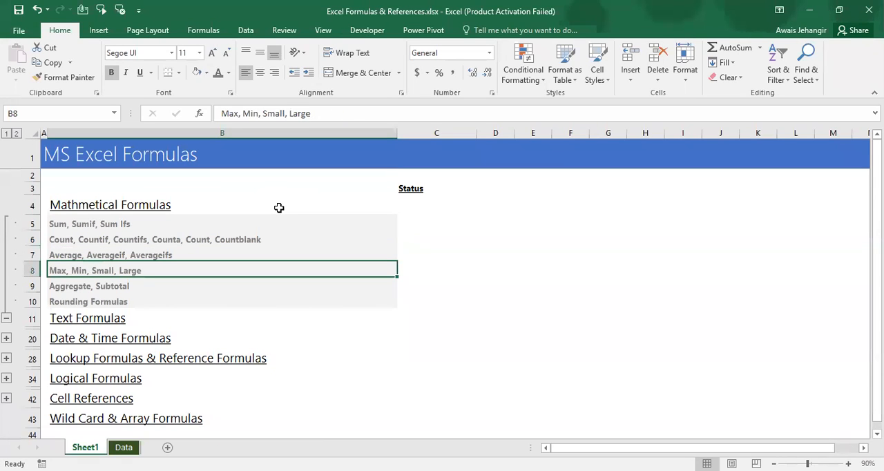
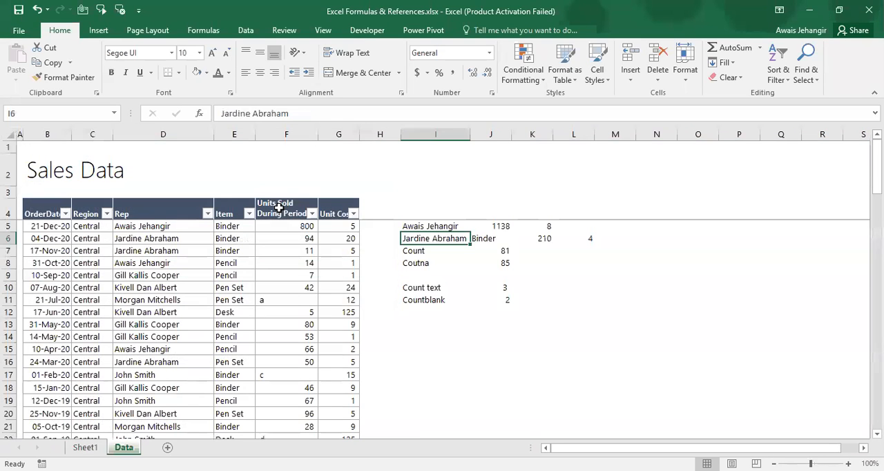
# Enter the label Max in I13 on the Data sheet, leaving a blank row below Countblank
pyautogui.press('Down')
pyautogui.press('Down')
pyautogui.press('Down')
pyautogui.press('Down')
pyautogui.press('Down')
pyautogui.press('Down')
pyautogui.press('Down')
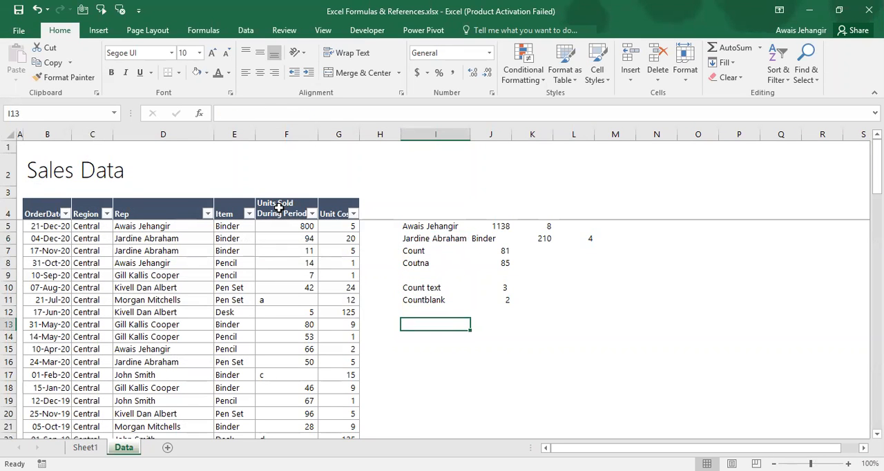
pyautogui.write('Max')
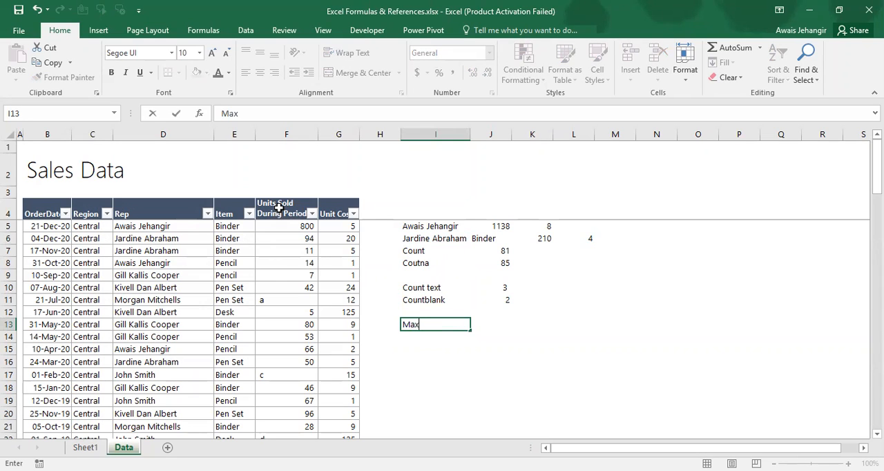
pyautogui.press('Tab')
# Enter a MAX formula in J13 over the Units Sold values F5:F90, excluding the rows below the data
pyautogui.write('=')
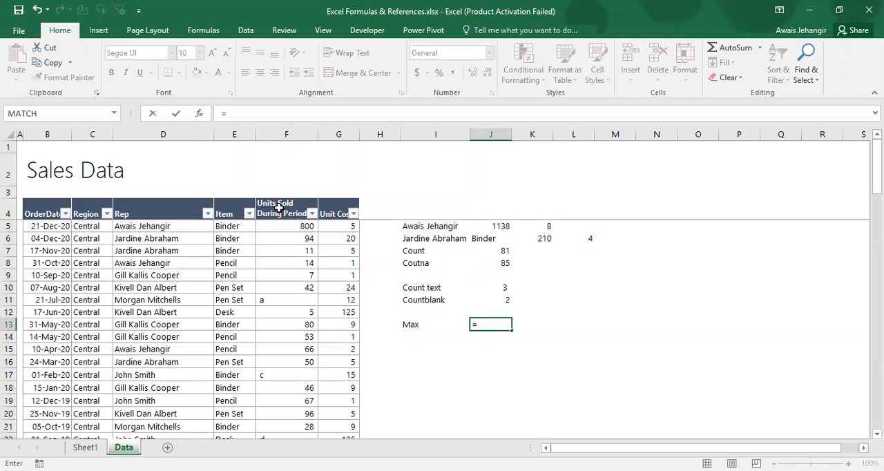
pyautogui.write('max')
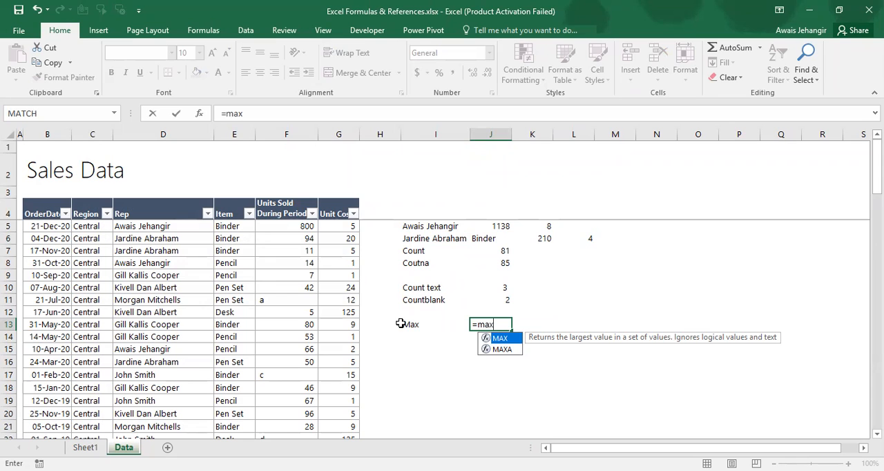
pyautogui.press('Tab')
pyautogui.click(301, 229)
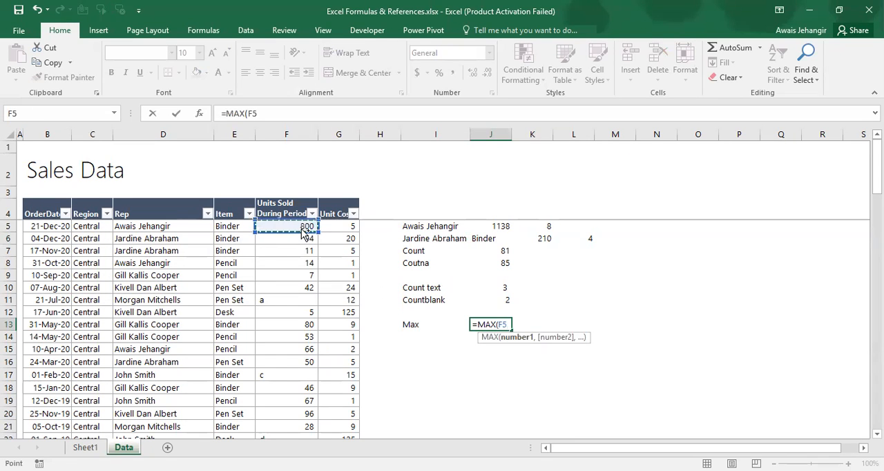
pyautogui.hotkey('ctrl', 'shift', 'Down')
pyautogui.hotkey('ctrl', 'shift', 'Down')
pyautogui.hotkey('ctrl', 'shift', 'Down')
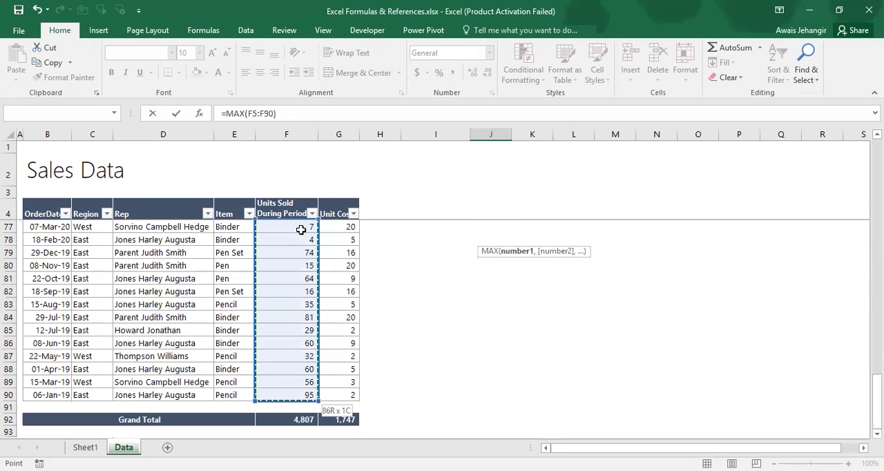
pyautogui.press('Return')
# Check the largest number in the Units Sold filter list against the MAX formula in J13, leaving the filter unchanged
pyautogui.press('Up')
pyautogui.press('Up')
pyautogui.press('Down')
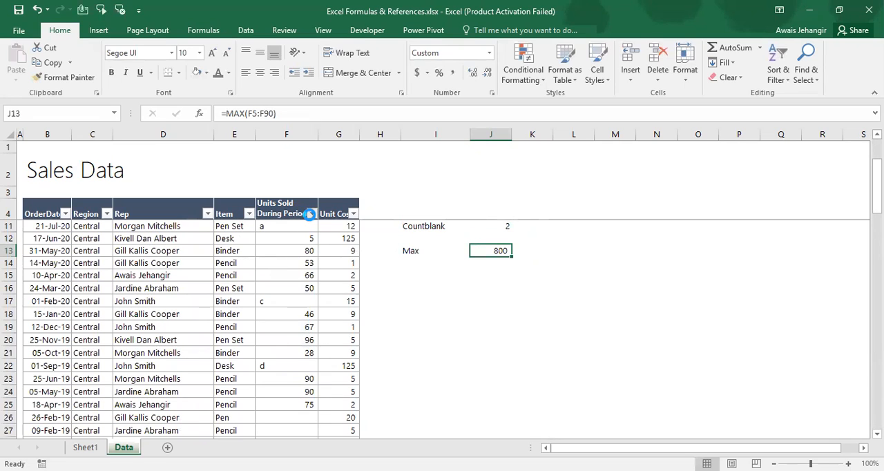
pyautogui.click(312, 213)
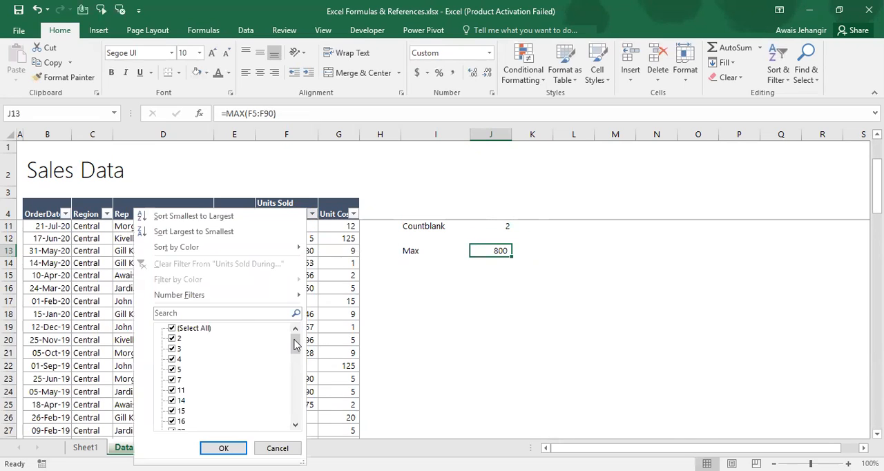
pyautogui.moveTo(290, 349); pyautogui.dragTo(301, 423)
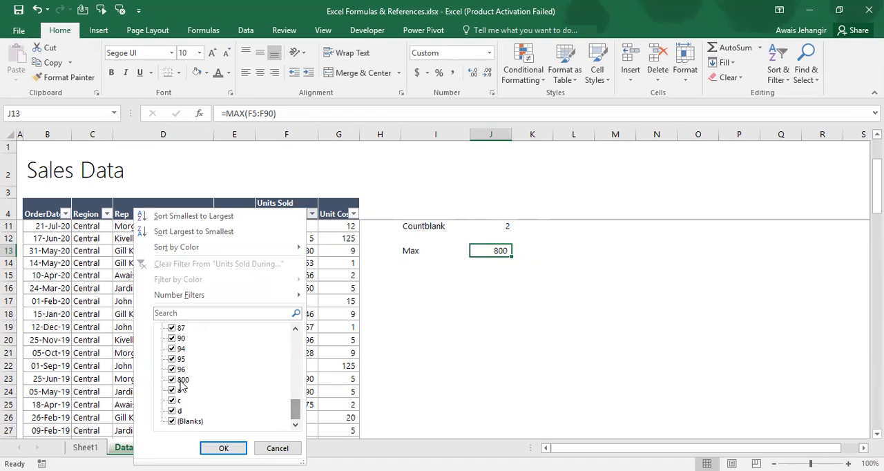
pyautogui.press('Escape')
# Enter the label Min in I14, directly below the Max label
pyautogui.press('Left')
pyautogui.press('Down')
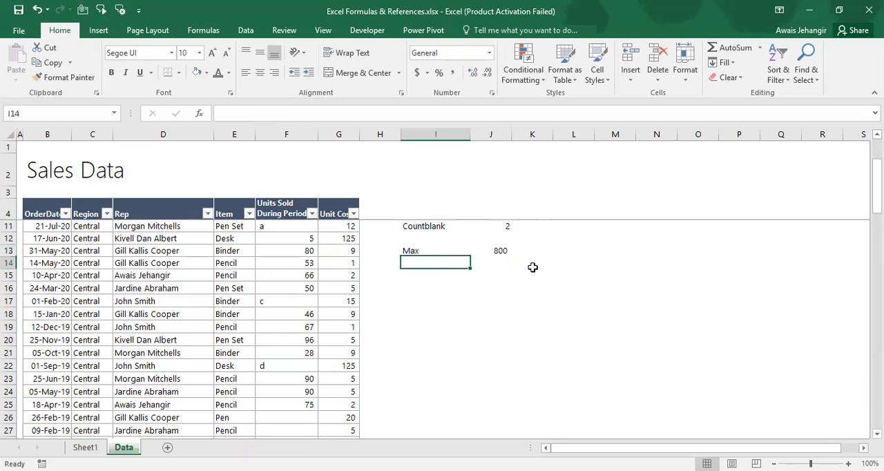
pyautogui.write('Min')
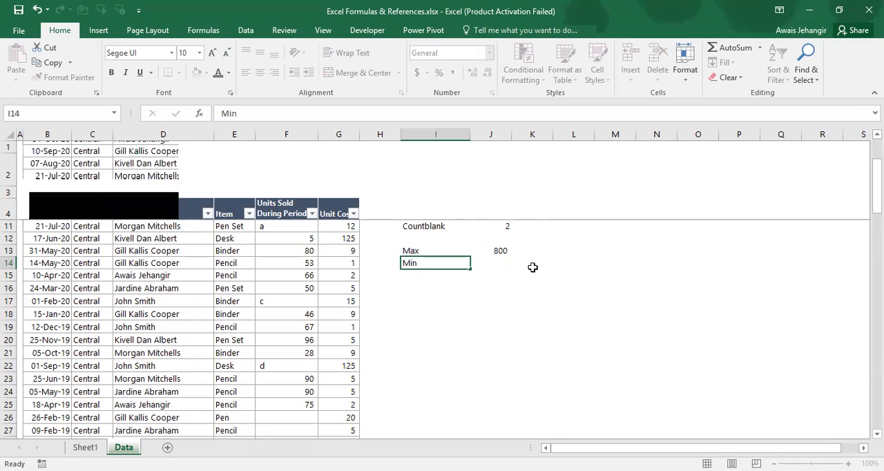
pyautogui.press('Tab')
# Enter a MIN formula in J14 over the Units Sold values F5:F90, excluding the rows below the data
pyautogui.write('=')
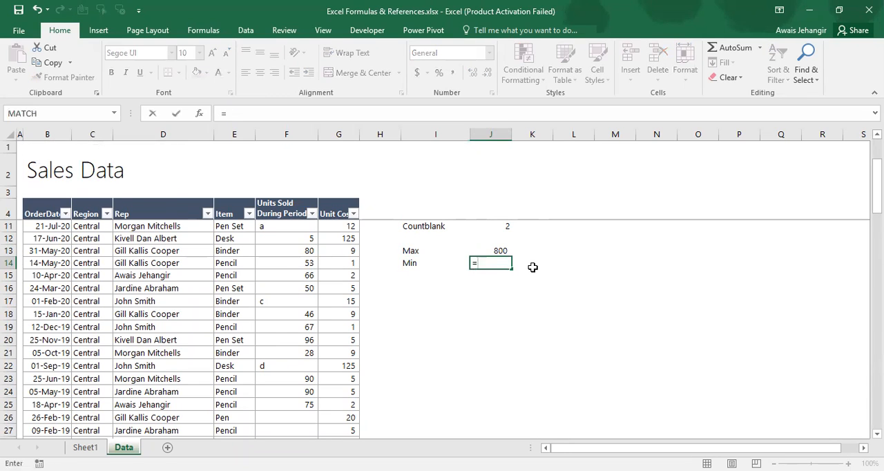
pyautogui.write('min')
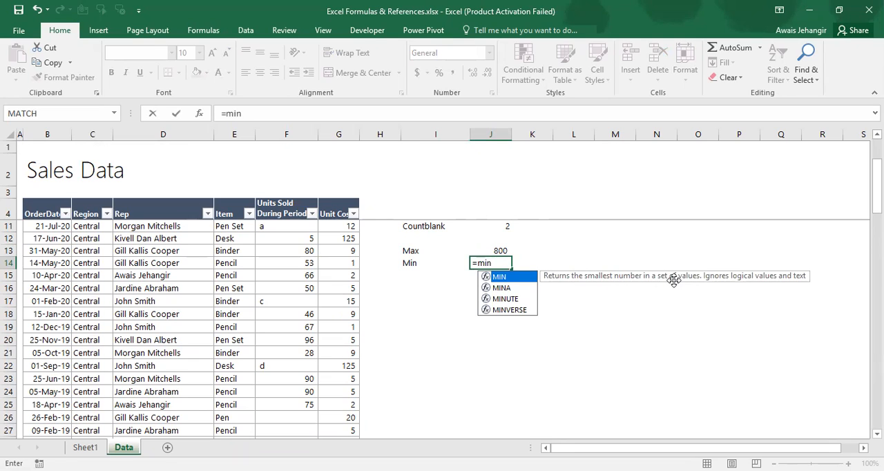
pyautogui.press('Tab')
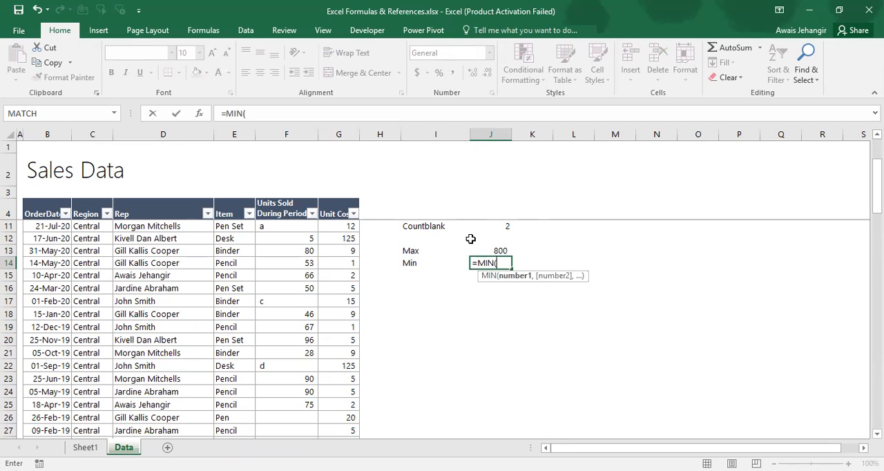
pyautogui.click(286, 223)
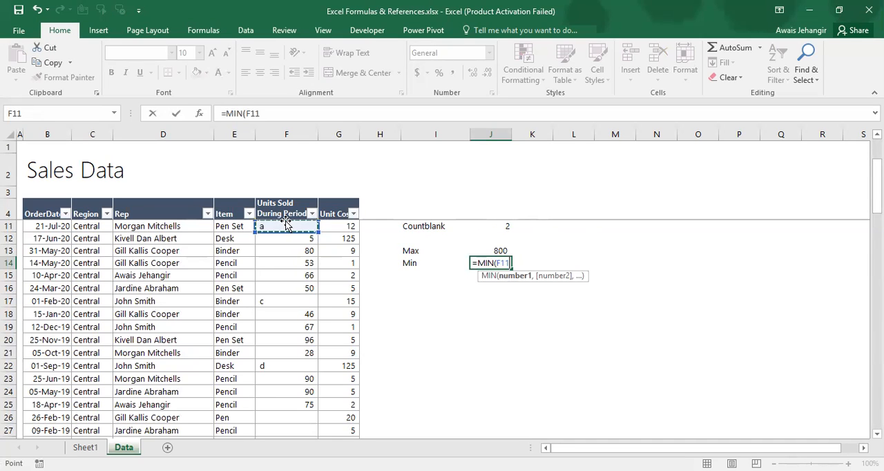
pyautogui.scroll(1, 285, 220)
pyautogui.press('Up')
pyautogui.press('Up')
pyautogui.press('Up')
pyautogui.press('Up')
pyautogui.press('Up')
pyautogui.press('Up')
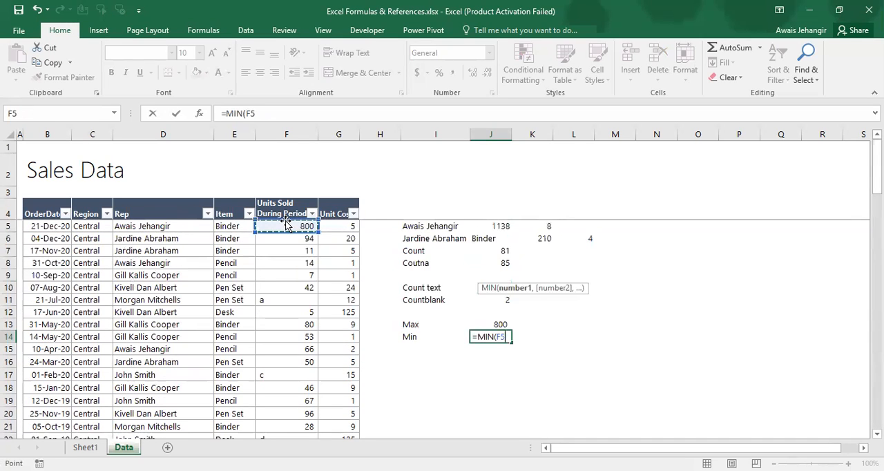
pyautogui.hotkey('ctrl', 'shift', 'Down')
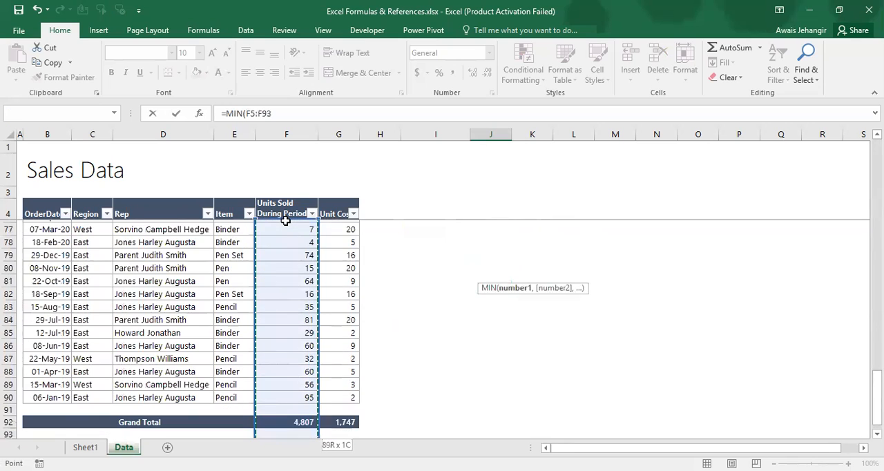
pyautogui.hotkey('shift', 'Up')
pyautogui.hotkey('shift', 'Up')
pyautogui.hotkey('shift', 'Up')
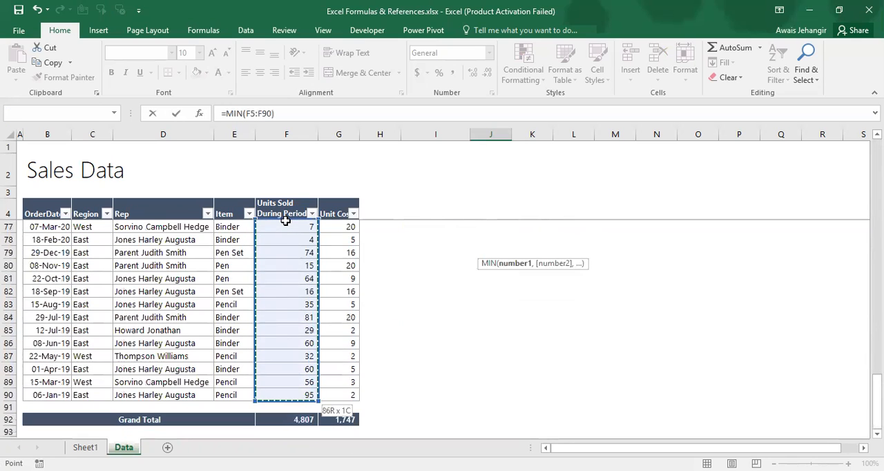
pyautogui.press('Return')
# Check the smallest number in the Units Sold filter list against the MIN formula in J14, leaving the filter unchanged
pyautogui.scroll(1, 285, 221)
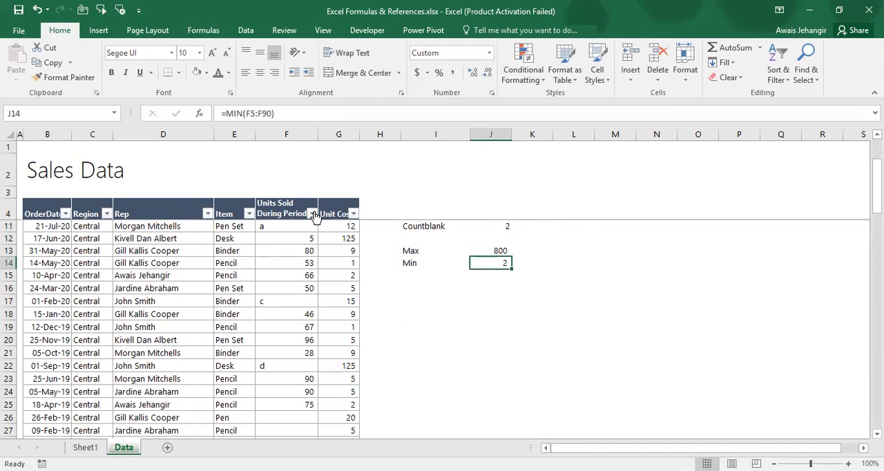
pyautogui.click(313, 214)
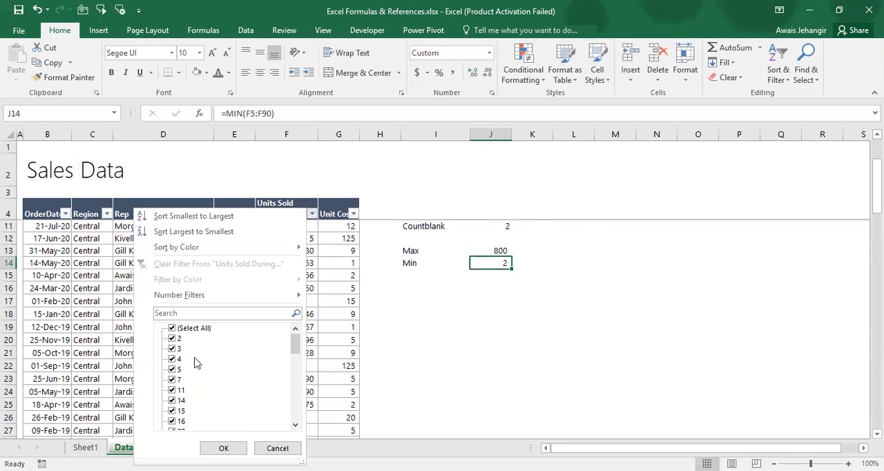
pyautogui.press('Escape')
# Enter the label Large in I15, directly below the Min label, and go to J15
pyautogui.press('Left')
pyautogui.press('Down')
pyautogui.write('L')
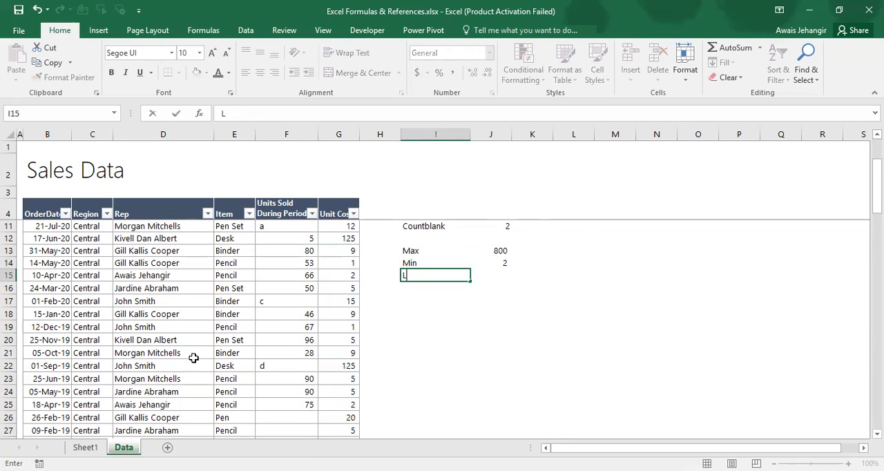
pyautogui.write('arge')
pyautogui.press('Return')
pyautogui.press('Up')
pyautogui.press('Right')
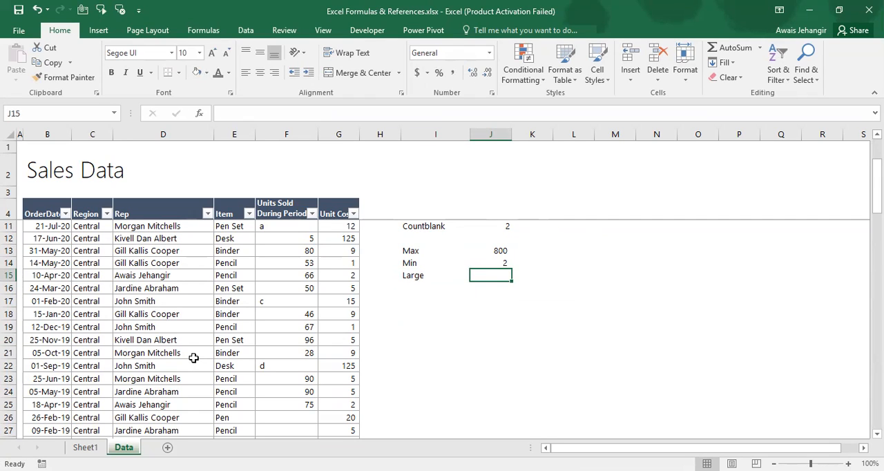
# Review the Max and Min entries in rows 13 and 14, and return to the empty cell J15
pyautogui.press('Up')
pyautogui.press('Up')
pyautogui.press('Left')
pyautogui.press('Left')
pyautogui.press('Right')
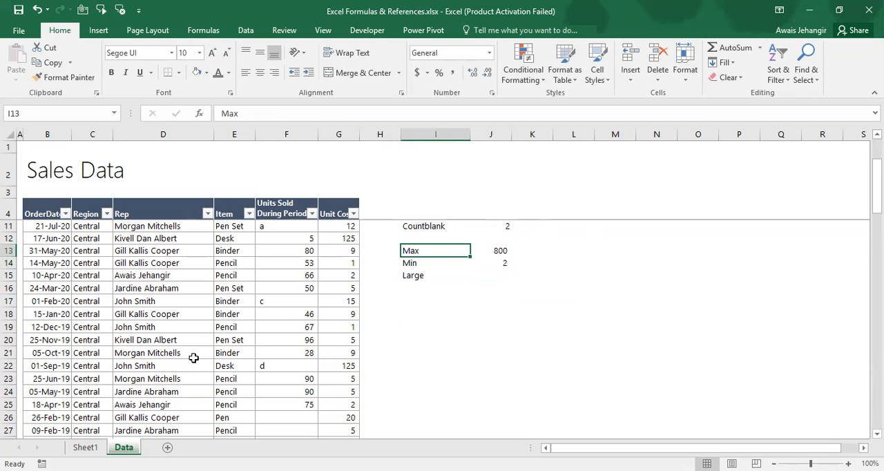
pyautogui.press('Right')
pyautogui.press('Down')
pyautogui.press('Down')
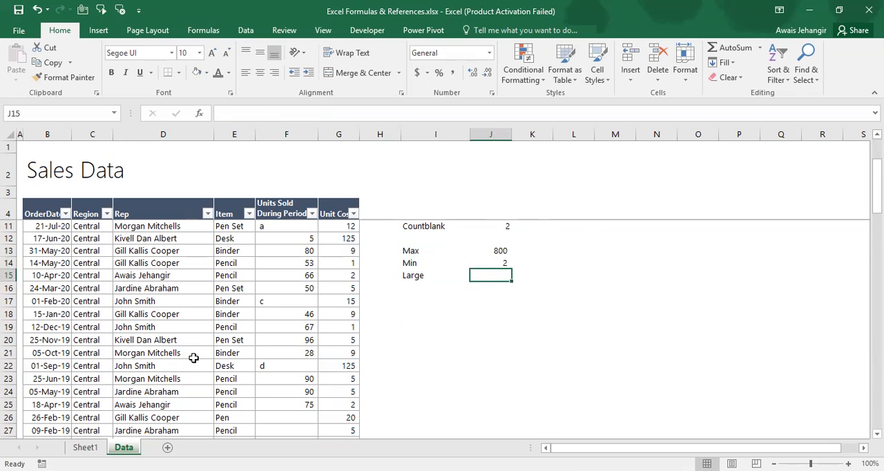
# Enter a LARGE formula in J15 over the Units Sold values F5:F90 with k set to 1
pyautogui.write('=')
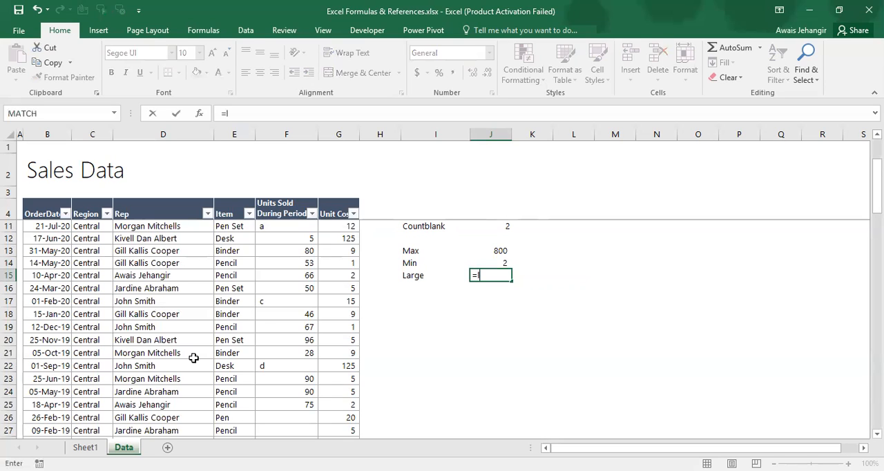
pyautogui.write('large')
pyautogui.press('Tab')
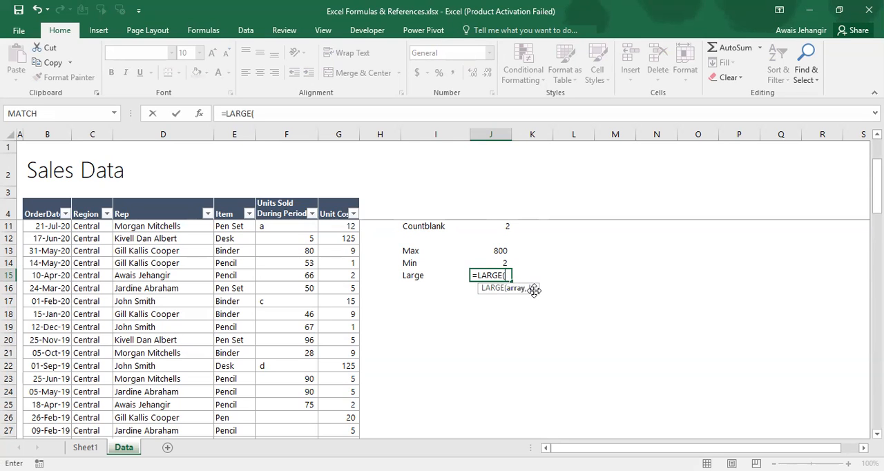
pyautogui.click(270, 225)
pyautogui.scroll(2, 270, 225)
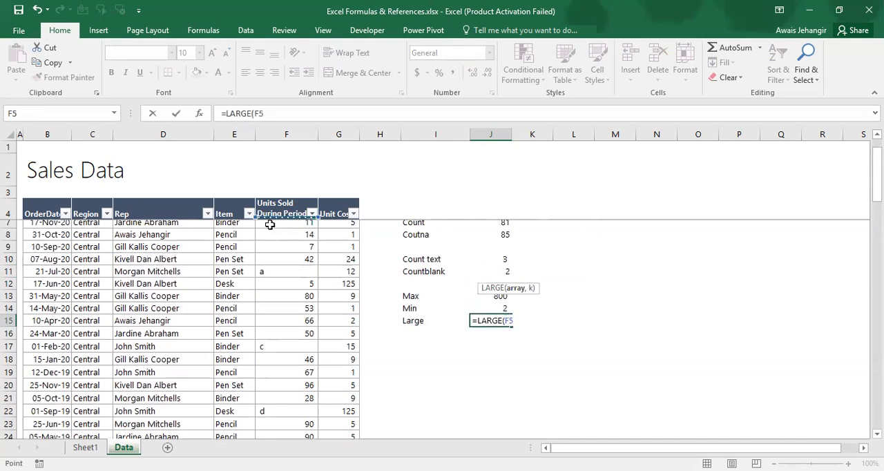
pyautogui.click(270, 225)
pyautogui.hotkey('ctrl', 'shift', 'Down')
pyautogui.hotkey('ctrl', 'shift', 'Down')
pyautogui.hotkey('ctrl', 'shift', 'Down')
pyautogui.hotkey('ctrl', 'shift', 'Down')
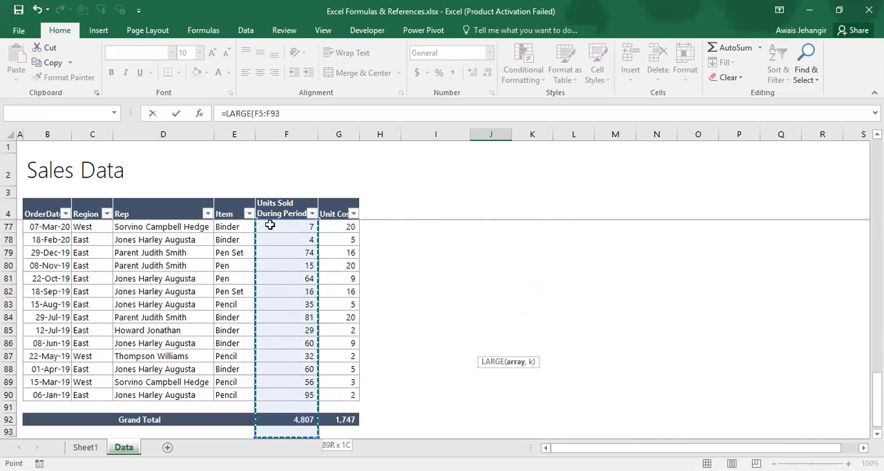
pyautogui.hotkey('shift', 'Up')
pyautogui.hotkey('shift', 'Up')
pyautogui.hotkey('shift', 'Up')
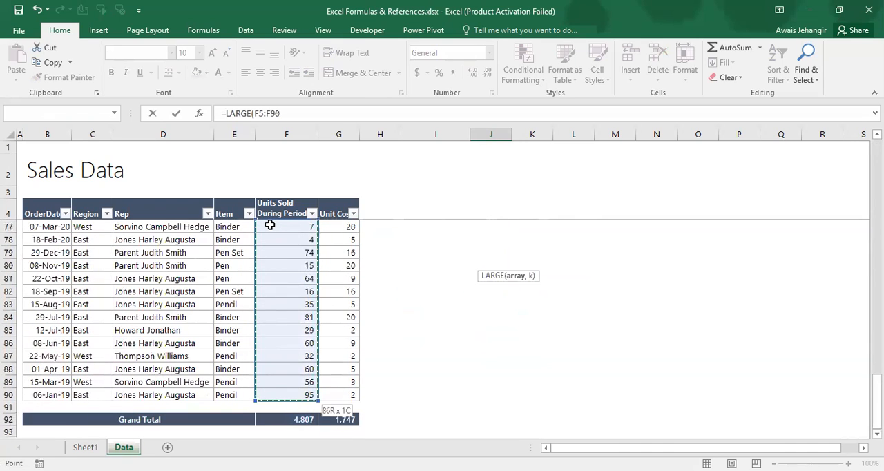
pyautogui.write(',1')
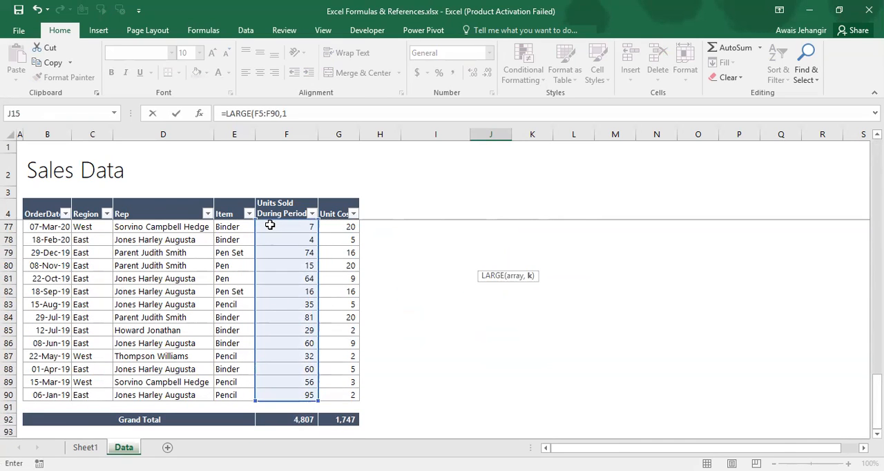
pyautogui.hotkey('ctrl', 'Return')
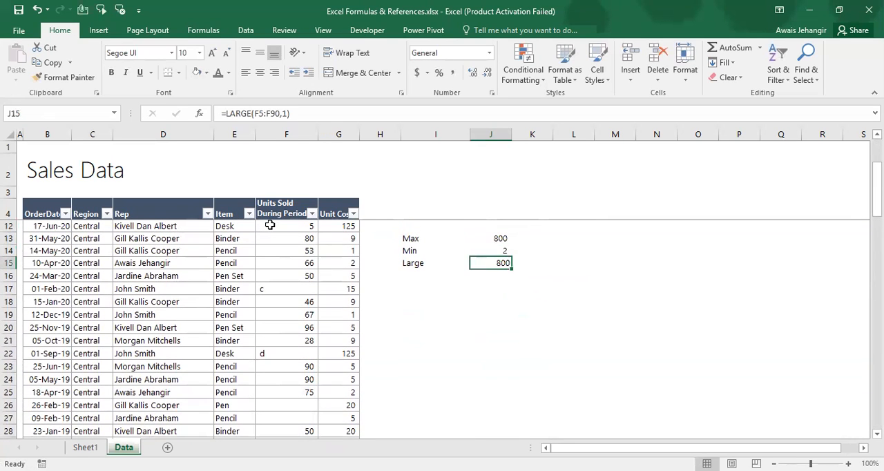
# Change the k argument of the LARGE formula in J15 to 2 for the second-largest value
pyautogui.click(292, 113)
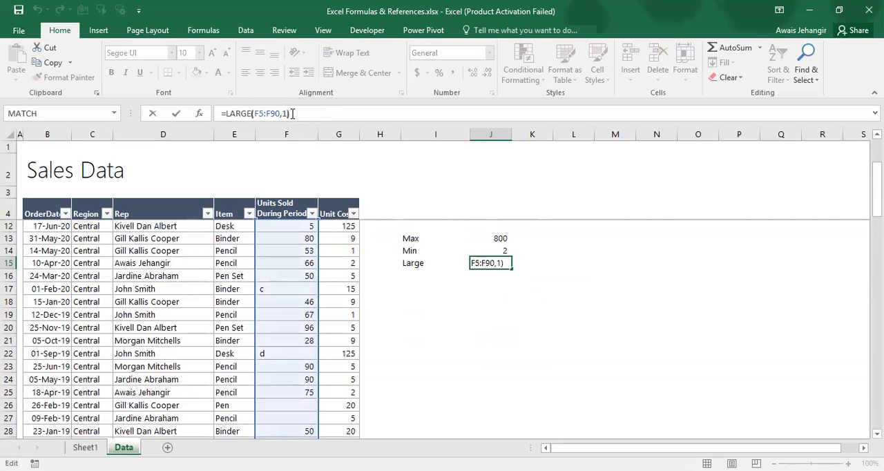
pyautogui.press('Left')
pyautogui.press('BackSpace')
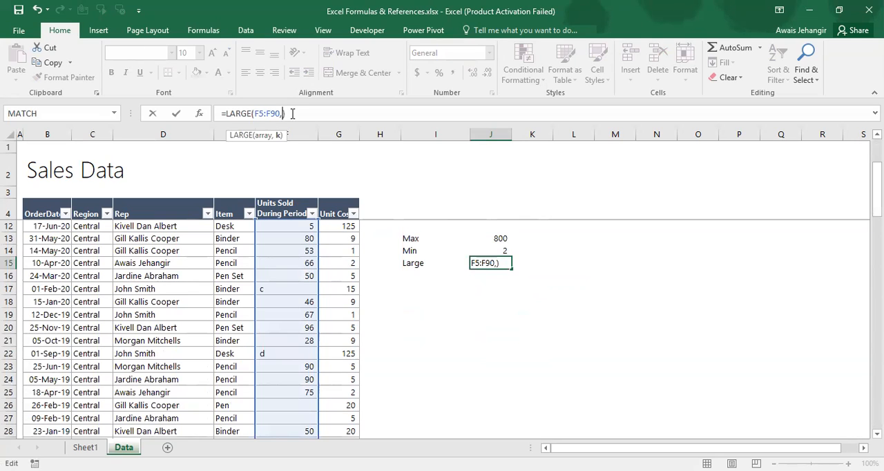
pyautogui.write('2')
pyautogui.press('Return')
pyautogui.press('Up')
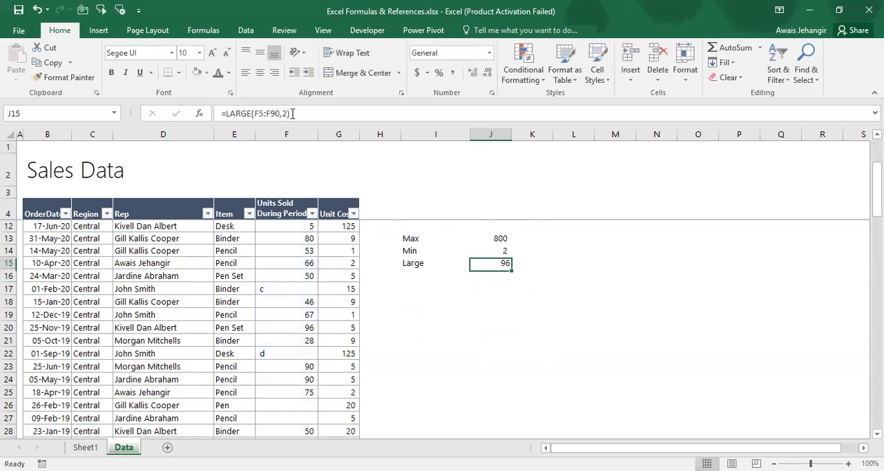
# Examine the highest values in the Units Sold column's filter list, then close the list without filtering
pyautogui.press('Left')
pyautogui.press('Left')
pyautogui.press('Left')
pyautogui.press('Up')
pyautogui.press('Up')
pyautogui.press('Up')
pyautogui.press('Up')
pyautogui.press('Left')
pyautogui.press('Up')
pyautogui.press('Up')
pyautogui.press('Up')
pyautogui.press('Up')
pyautogui.press('Up')
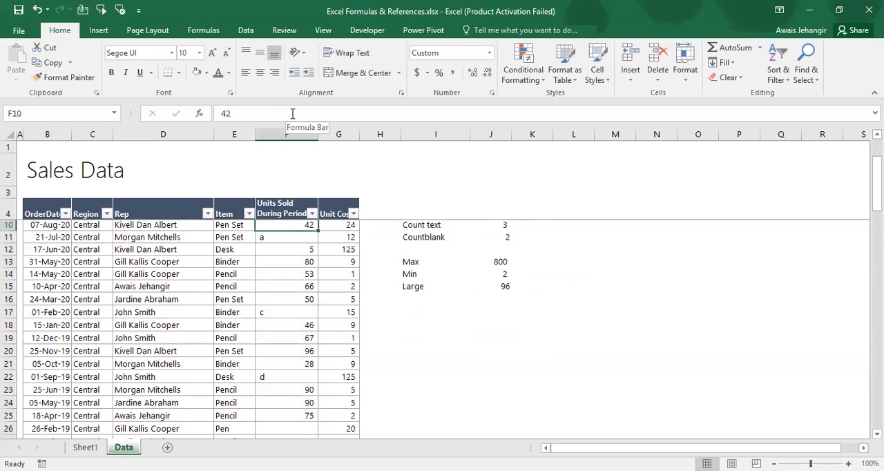
pyautogui.press('Up')
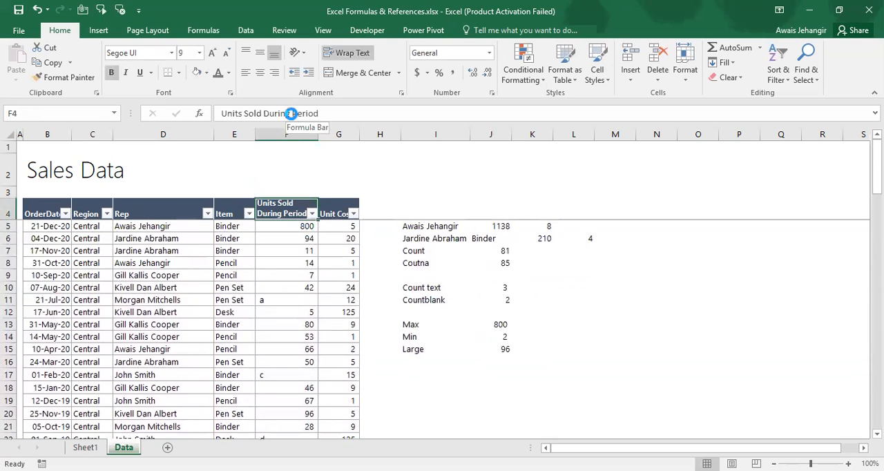
pyautogui.hotkey('alt', 'Down')
pyautogui.moveTo(301, 340); pyautogui.dragTo(302, 413)
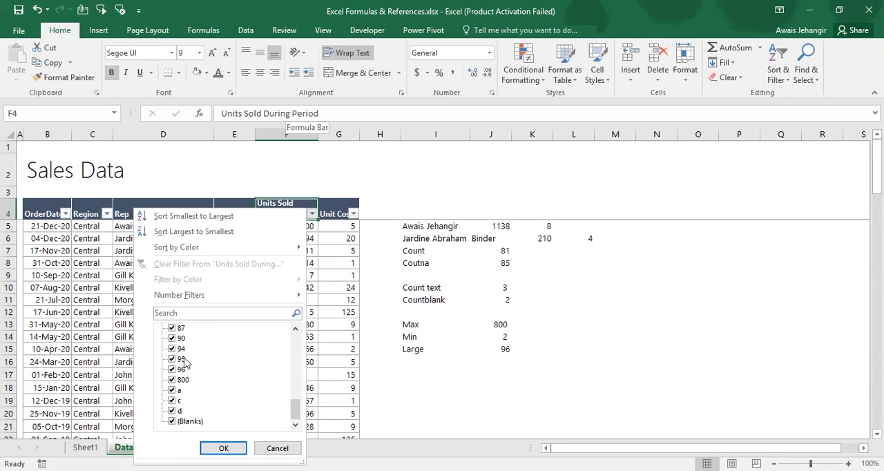
pyautogui.press('Escape')
# Change the k argument of the LARGE formula in J15 to 3 for the third-largest value
pyautogui.press('Right')
pyautogui.press('Right')
pyautogui.press('Right')
pyautogui.press('Right')
pyautogui.press('Right')
pyautogui.press('Down')
pyautogui.press('Down')
pyautogui.press('Down')
pyautogui.press('Down')
pyautogui.press('Down')
pyautogui.press('Down')
pyautogui.press('Down')
pyautogui.press('Down')
pyautogui.press('Down')
pyautogui.press('Down')
pyautogui.press('Left')
pyautogui.press('Down')
pyautogui.press('F2')
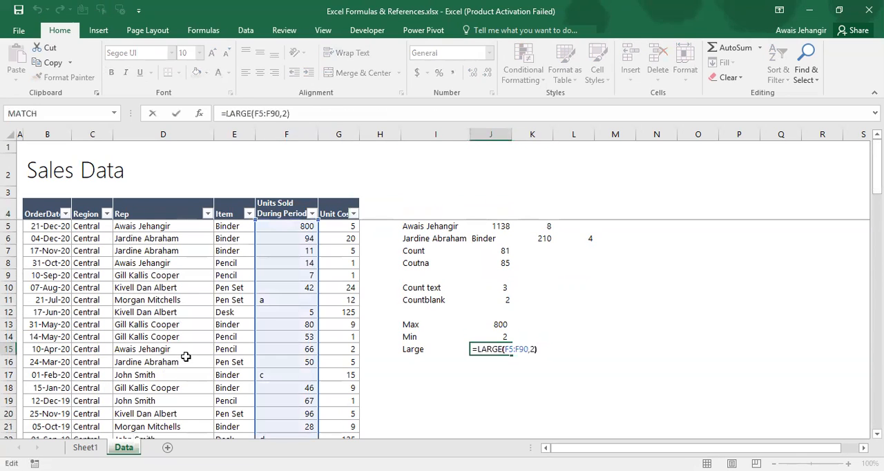
pyautogui.press('Left')
pyautogui.press('BackSpace')
pyautogui.write('3')
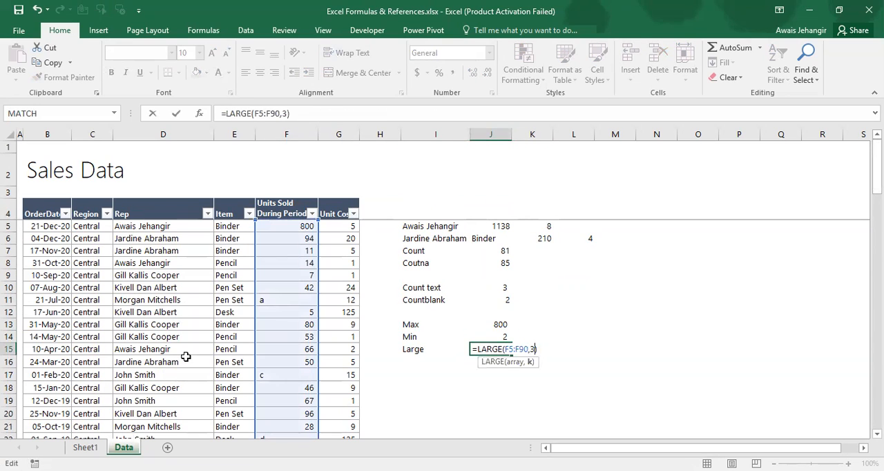
pyautogui.press('Return')
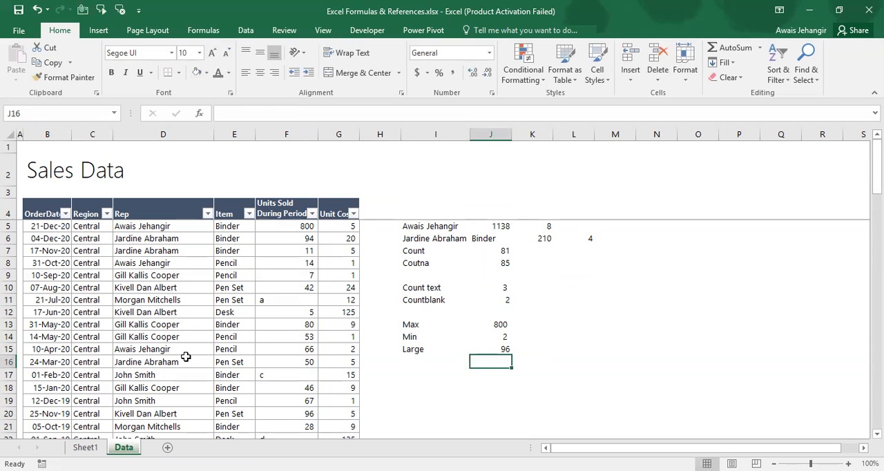
# Enter the label Small in I16, directly below the Large label, and go to J16
pyautogui.press('Left')
pyautogui.write('Sma')
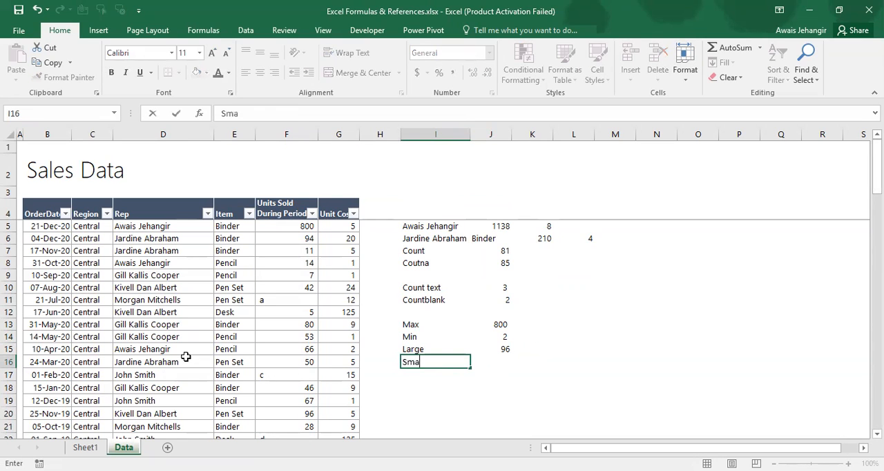
pyautogui.press('Tab')
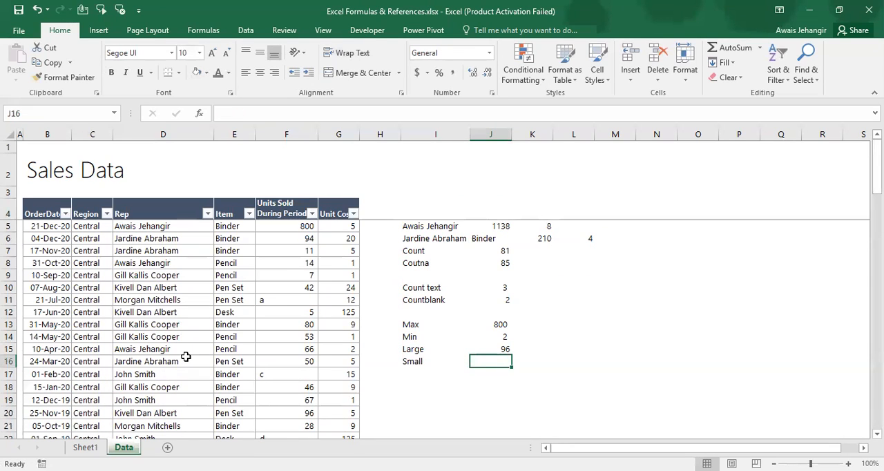
# Enter a SMALL formula in J16 over the Units Sold values F5:F90 with k set to 1
pyautogui.write('=')
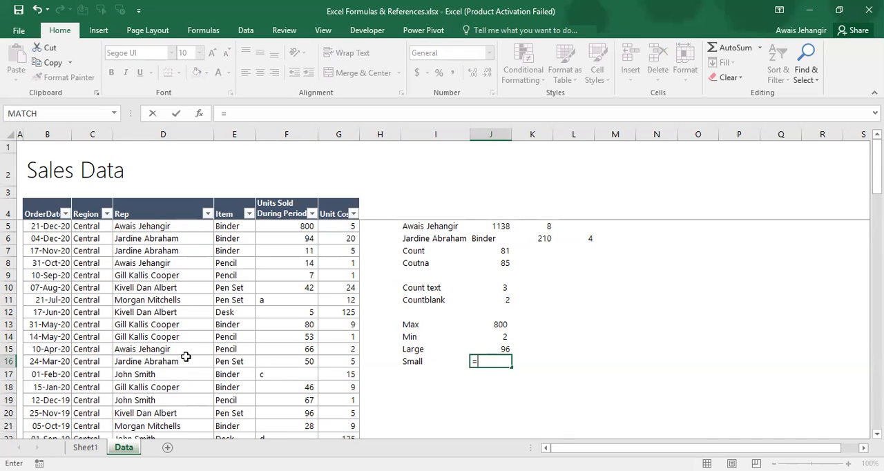
pyautogui.write('sMALL(')
pyautogui.click(281, 210)
pyautogui.press('Down')
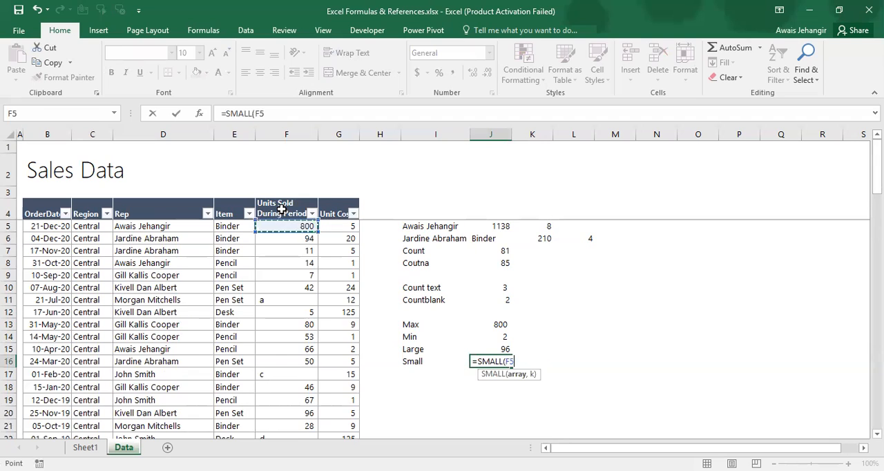
pyautogui.hotkey('ctrl', 'shift', 'Down')
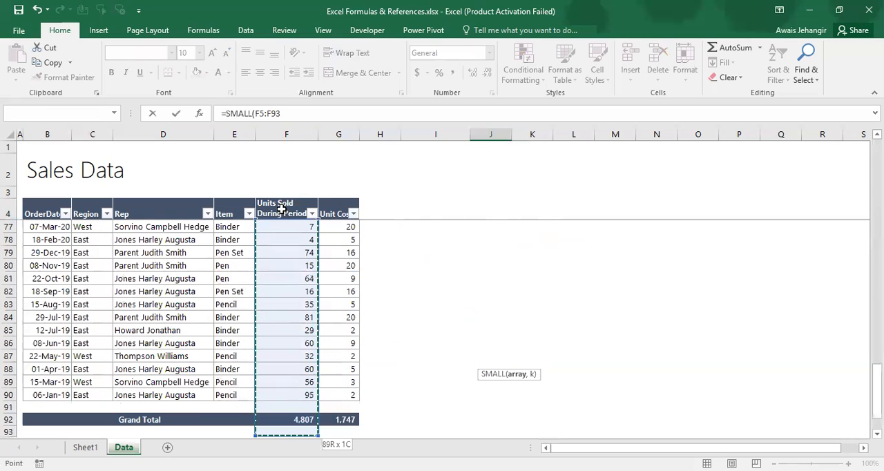
pyautogui.hotkey('shift', 'Up')
pyautogui.hotkey('shift', 'Up')
pyautogui.hotkey('shift', 'Up')
pyautogui.write(',1')
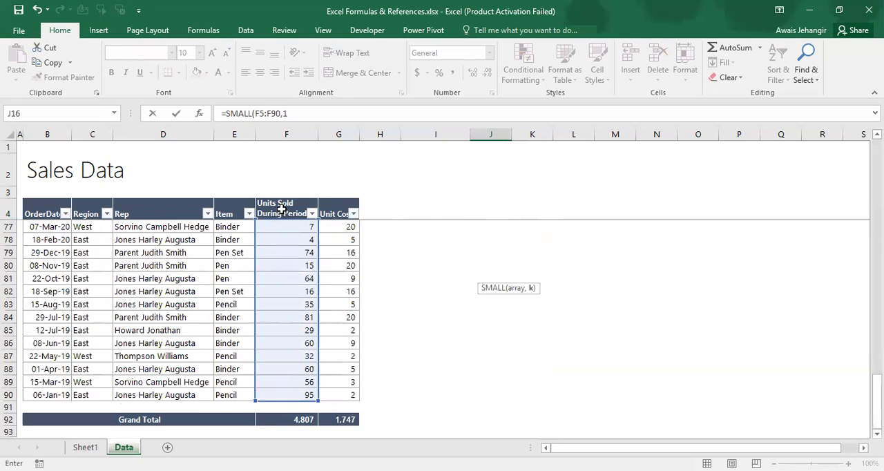
pyautogui.press('Return')
# Change the k argument of the SMALL formula in J16 to 2 for the second-smallest value
pyautogui.press('Up')
pyautogui.press('Up')
pyautogui.press('Up')
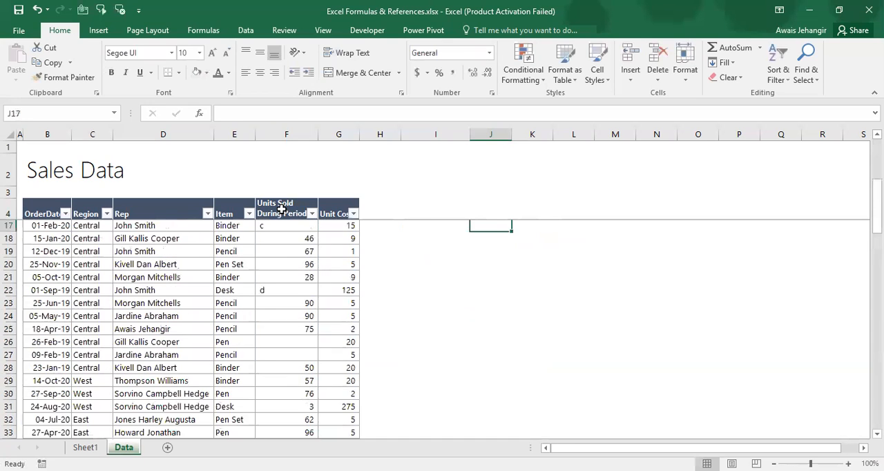
pyautogui.press('Down')
pyautogui.press('Down')
pyautogui.press('F2')
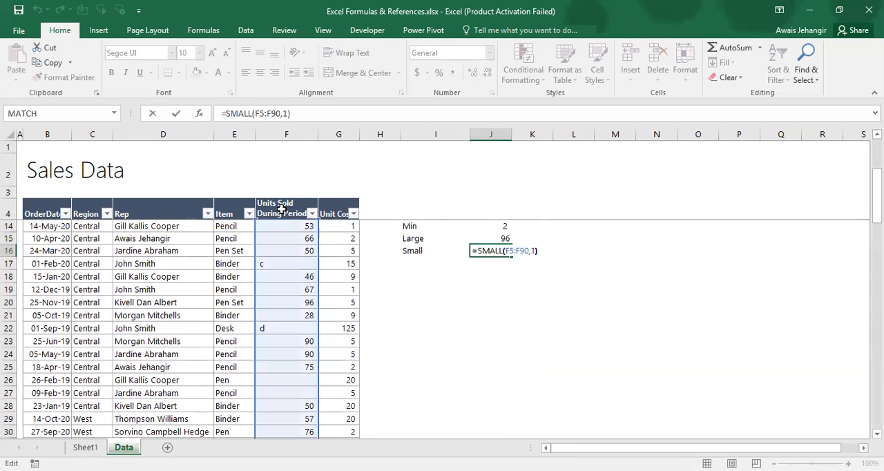
pyautogui.press('BackSpace')
pyautogui.write('2')
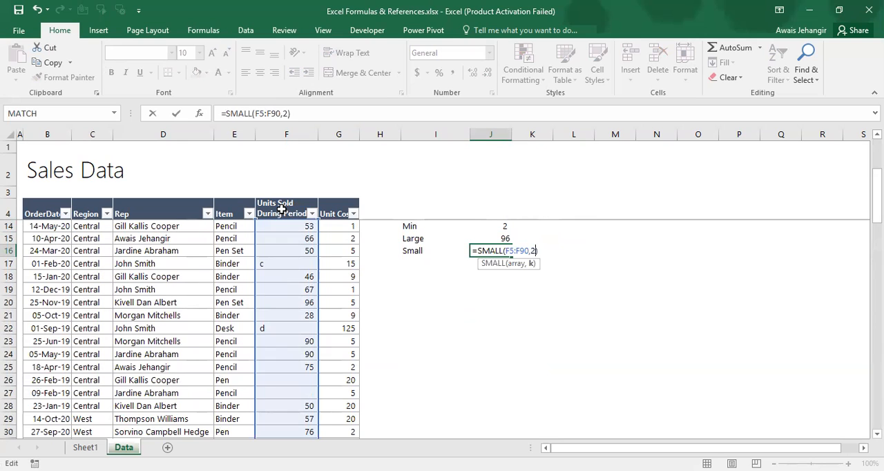
pyautogui.press('Return')
# Examine the lowest values in the Units Sold column's filter list, then close the list without filtering
pyautogui.press('Up')
pyautogui.press('Left')
pyautogui.press('Left')
pyautogui.press('Left')
pyautogui.press('Left')
pyautogui.press('Left')
pyautogui.hotkey('ctrl', 'Up')
pyautogui.press('Right')
pyautogui.press('Down')
pyautogui.press('Up')
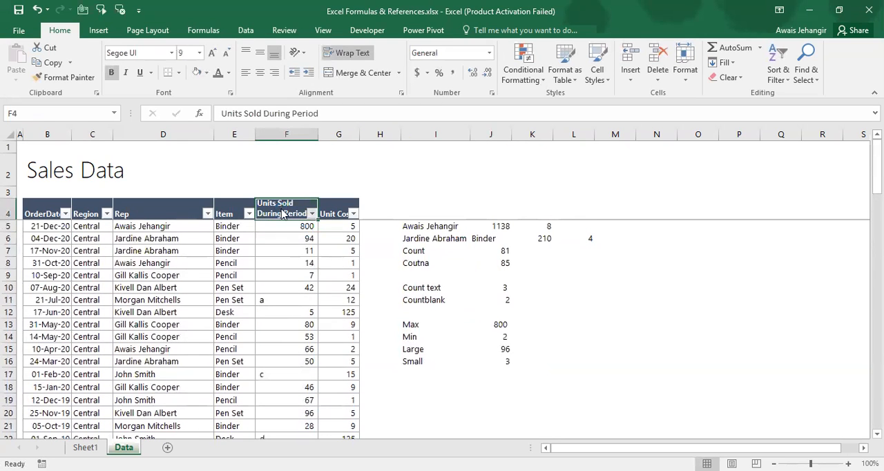
pyautogui.hotkey('alt', 'Down')
pyautogui.press('Down')
pyautogui.press('Down')
# Review the formulas beside the Max, Min, Large and Small labels in J13:J16
pyautogui.press('Down')
pyautogui.press('Down')
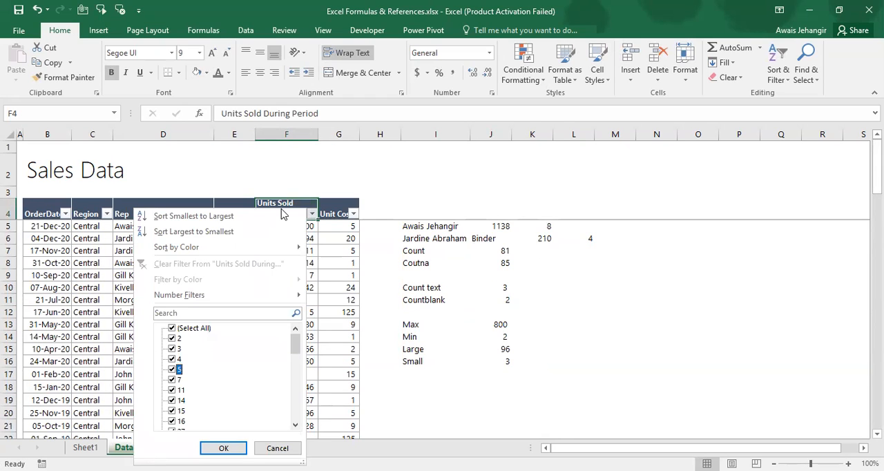
pyautogui.press('Escape')
pyautogui.press('Right')
pyautogui.press('Right')
pyautogui.press('Down')
pyautogui.press('Down')
pyautogui.press('Down')
pyautogui.press('Down')
pyautogui.press('Down')
pyautogui.press('Down')
pyautogui.press('Down')
pyautogui.press('Down')
pyautogui.press('Down')
pyautogui.press('Down')
pyautogui.press('Down')
pyautogui.press('Down')
pyautogui.press('Right')
pyautogui.press('Right')
pyautogui.press('Up')
pyautogui.press('Up')
pyautogui.press('Up')
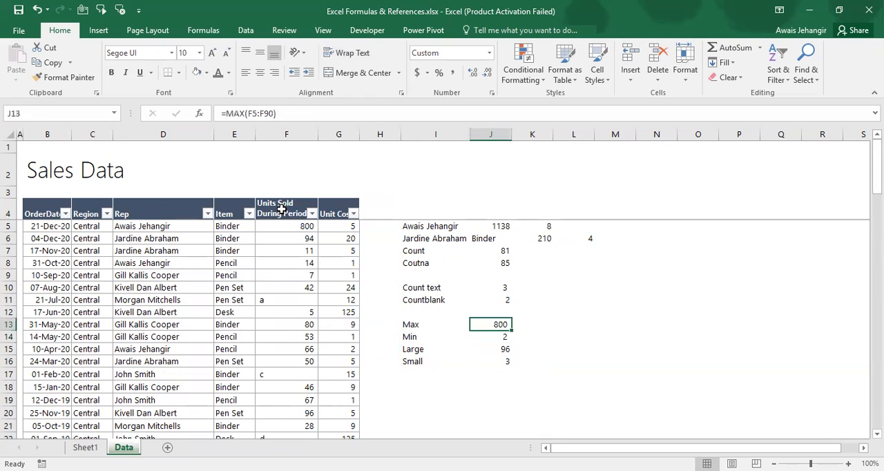
pyautogui.press('Down')
# Check the Aggregate, Subtotal topic in the formula list on Sheet1, and return to the Data sheet
pyautogui.hotkey('ctrl', 'pageup')
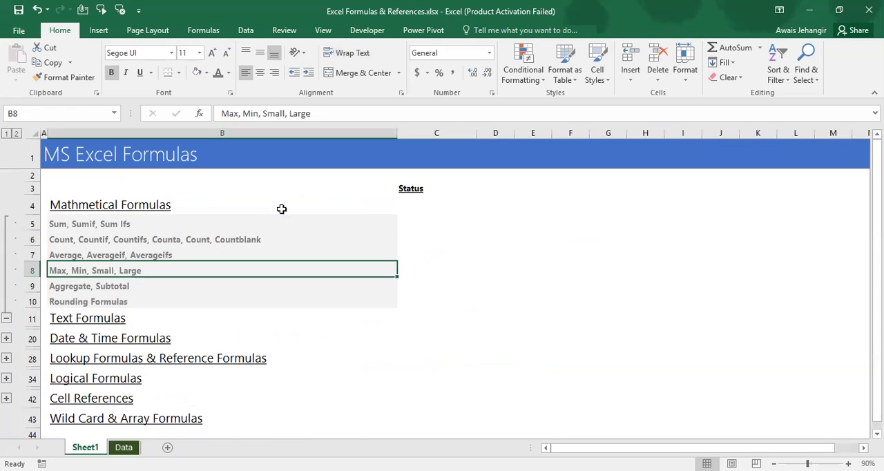
pyautogui.press('Down')
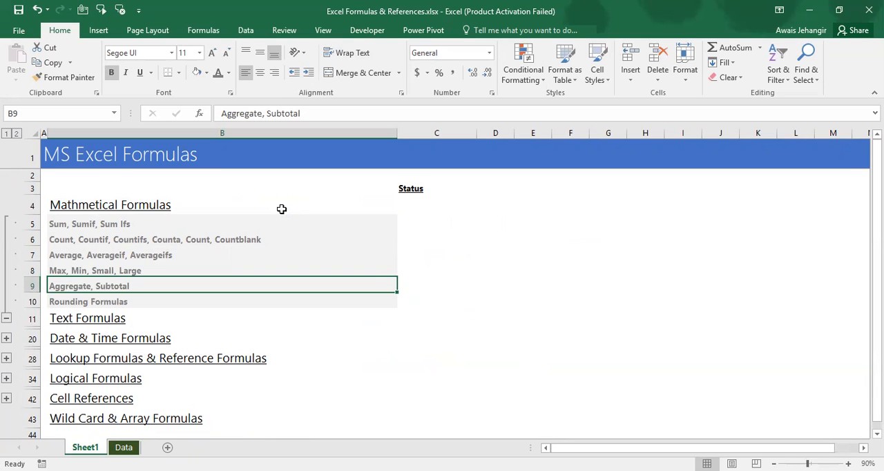
pyautogui.hotkey('ctrl', 'pagedown')
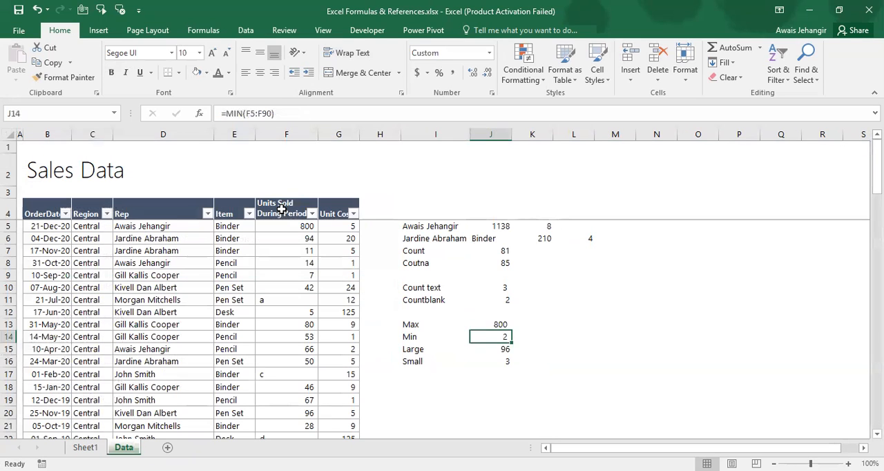
# Replace the text entry in F11 of the Units Sold column with 25
pyautogui.press('Left')
pyautogui.press('Left')
pyautogui.press('Left')
pyautogui.press('Left')
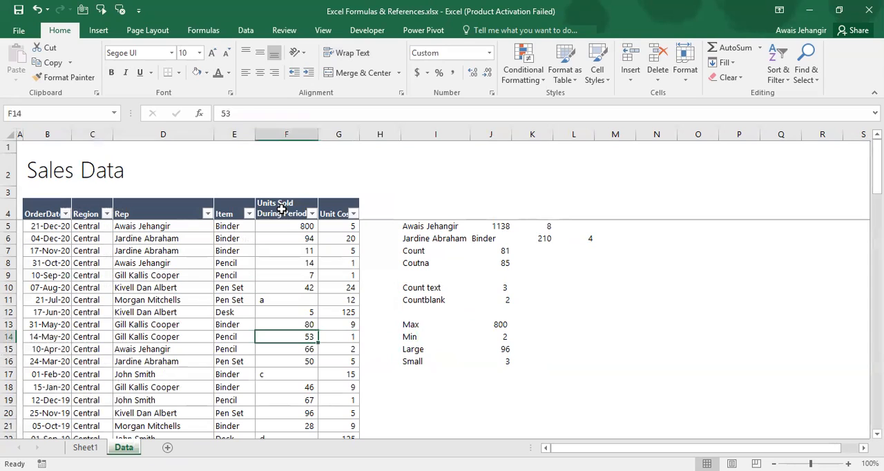
pyautogui.press('Left')
pyautogui.press('Up')
pyautogui.press('Up')
pyautogui.press('Up')
pyautogui.press('Up')
pyautogui.press('Up')
pyautogui.press('Up')
pyautogui.press('Up')
pyautogui.press('Up')
pyautogui.press('Up')
pyautogui.press('Up')
pyautogui.press('Down')
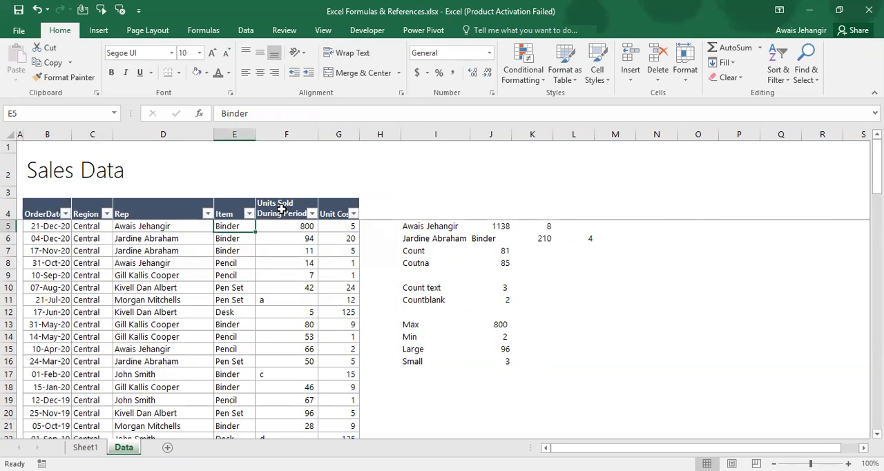
pyautogui.press('Right')
pyautogui.press('Down')
pyautogui.press('Down')
pyautogui.press('Down')
pyautogui.press('Down')
# Replace the text entries in F17 and F22 of the Units Sold column with 48 and 21
pyautogui.press('Down')
pyautogui.press('Down')
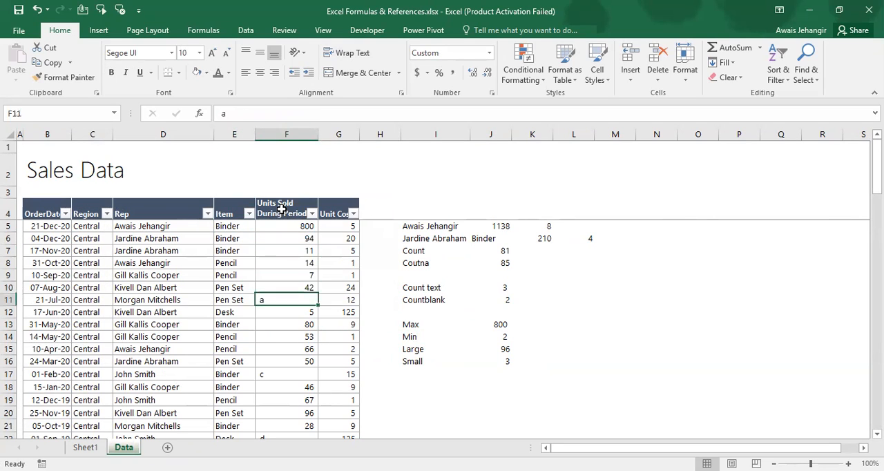
pyautogui.write('25')
pyautogui.press('Down')
pyautogui.press('Down')
pyautogui.press('Down')
pyautogui.press('Down')
pyautogui.press('Down')
pyautogui.press('Down')
pyautogui.write('48')
pyautogui.press('Down')
pyautogui.press('Down')
pyautogui.press('Down')
pyautogui.press('Down')
pyautogui.press('Down')
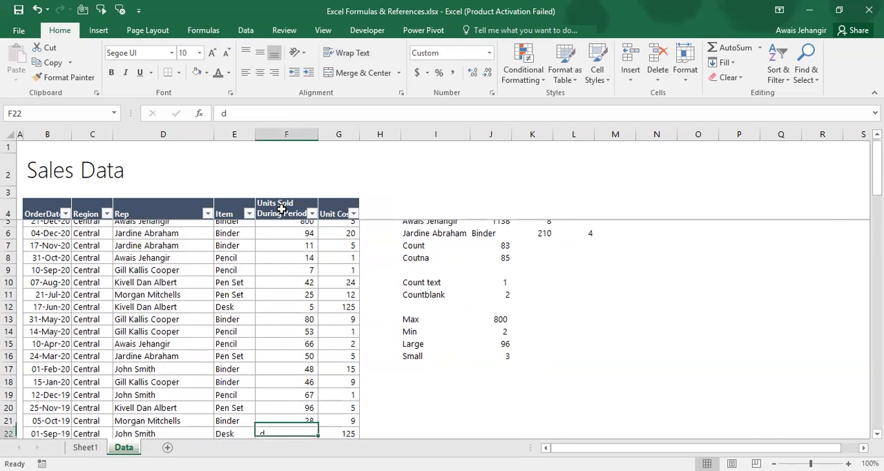
pyautogui.write('21')
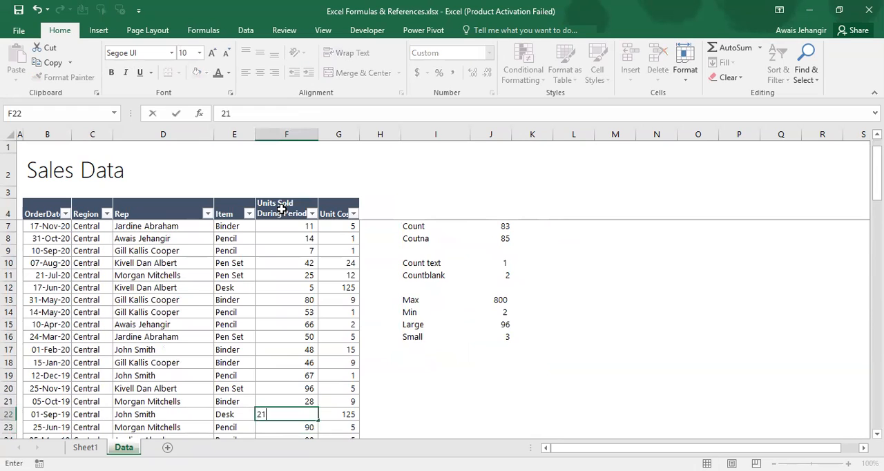
pyautogui.press('Down')
pyautogui.press('Down')
# Fill the blank Units Sold cells F26 and F27 with 18 and 26
pyautogui.press('Down')
pyautogui.press('Down')
pyautogui.write('18')
pyautogui.press('Down')
pyautogui.write('26')
pyautogui.press('Down')
pyautogui.press('Down')
pyautogui.press('Down')
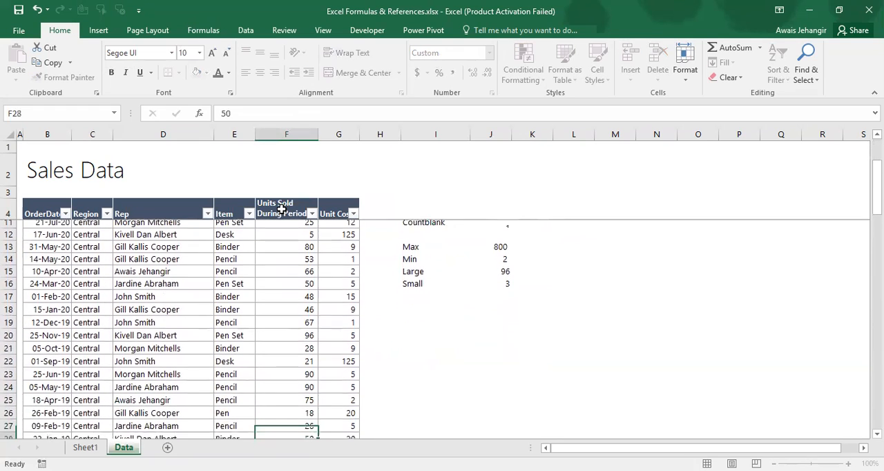
# Inspect the SUM formula in the Grand Total cell F92 of the Units Sold column without changing it
pyautogui.hotkey('ctrl', 'Down')
pyautogui.hotkey('ctrl', 'Down')
pyautogui.hotkey('ctrl', 'Up')
pyautogui.hotkey('ctrl', 'Up')
pyautogui.hotkey('ctrl', 'Down')
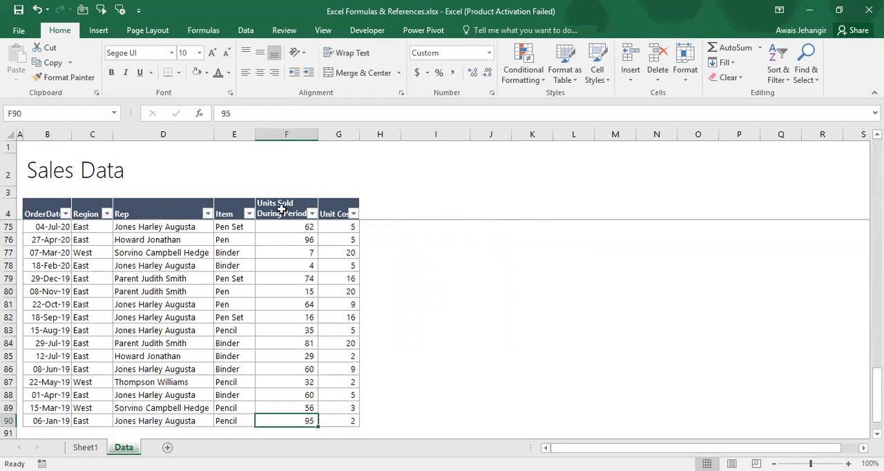
pyautogui.hotkey('ctrl', 'Down')
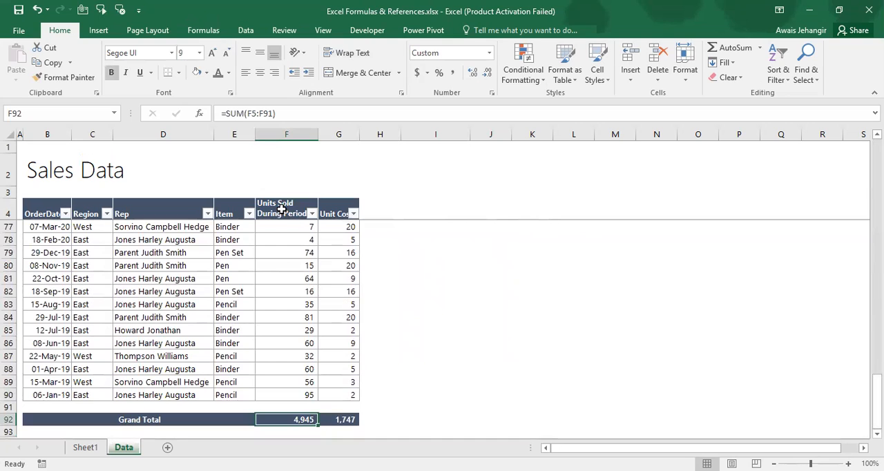
pyautogui.press('F2')
pyautogui.press('Escape')
# Filter the Item column to show only the Binder rows
pyautogui.hotkey('ctrl', 'Up')
pyautogui.press('Up')
pyautogui.press('Left')
pyautogui.hotkey('ctrl', 'Up')
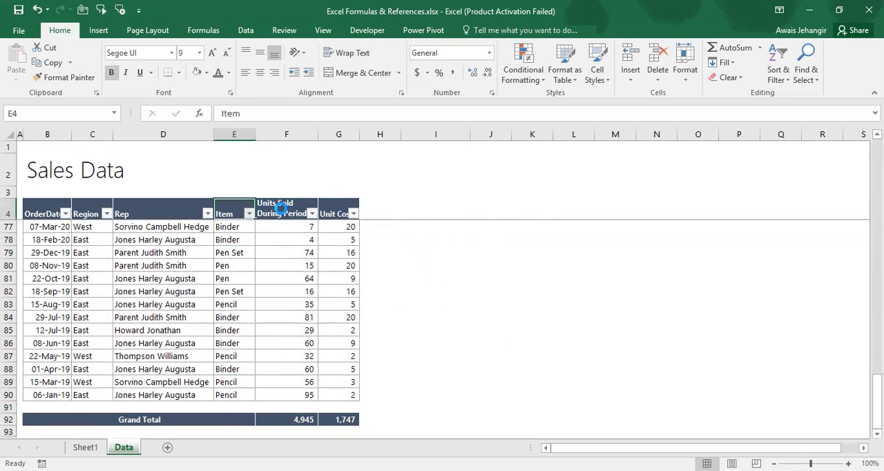
pyautogui.hotkey('alt', 'Down')
pyautogui.press('Down')
pyautogui.press('Down')
pyautogui.press('e')
pyautogui.press('Down')
pyautogui.press('Up')
pyautogui.press('Down')
pyautogui.press('space')
pyautogui.press('Down')
pyautogui.press('space')
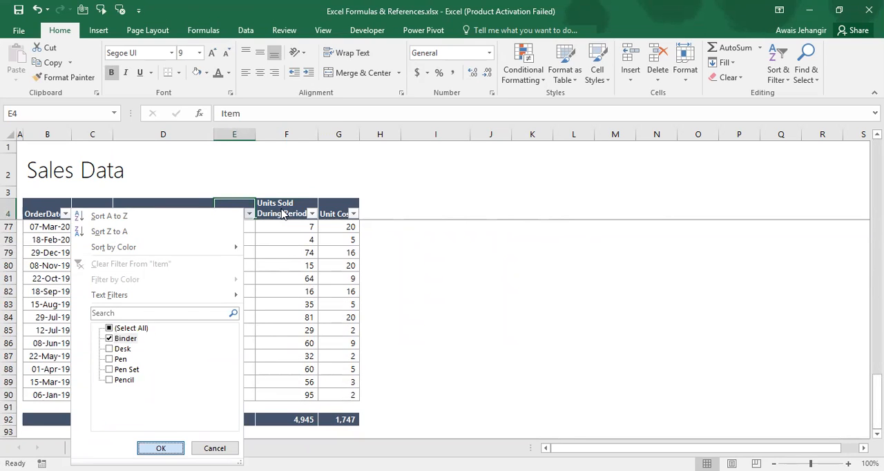
pyautogui.press('Return')
# Compare the Grand Total in F92 with the sum of the filtered Units Sold values by selecting F88 up to F5
pyautogui.hotkey('ctrl', 'Down')
pyautogui.press('Right')
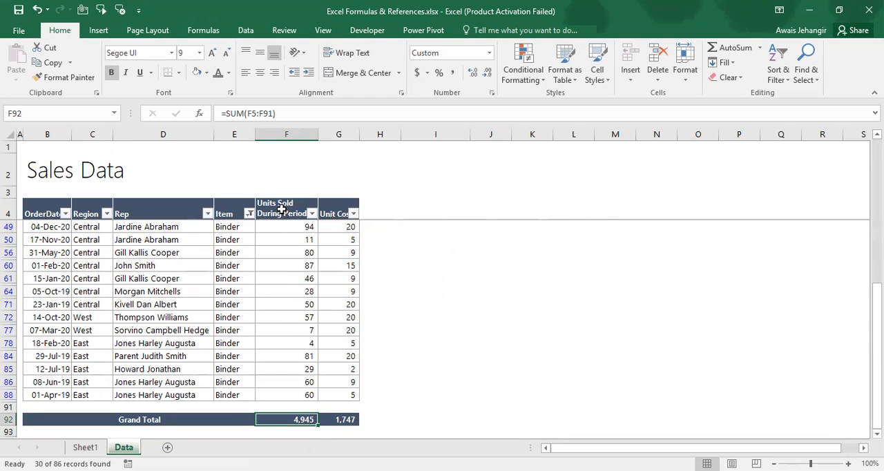
pyautogui.press('Up')
pyautogui.press('Up')
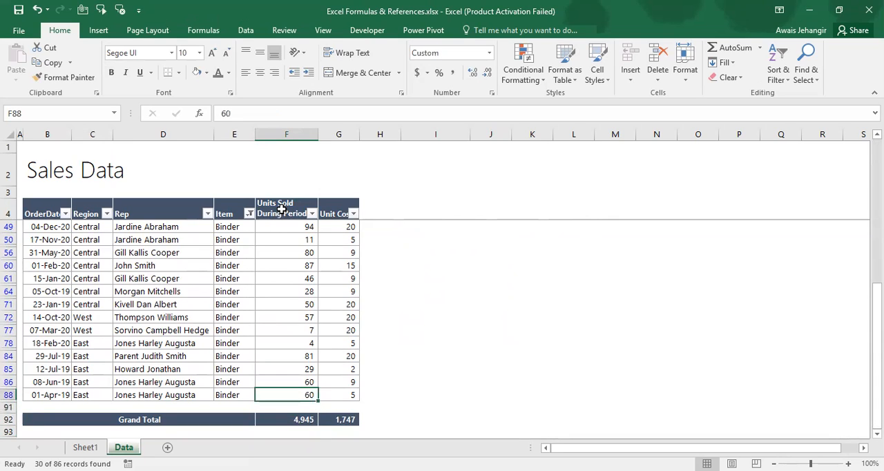
pyautogui.click(282, 210)
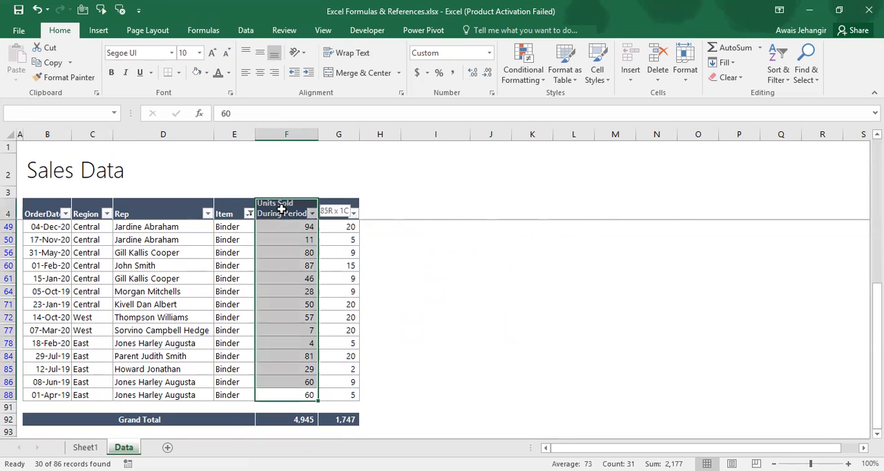
pyautogui.scroll(5, 623, 248)
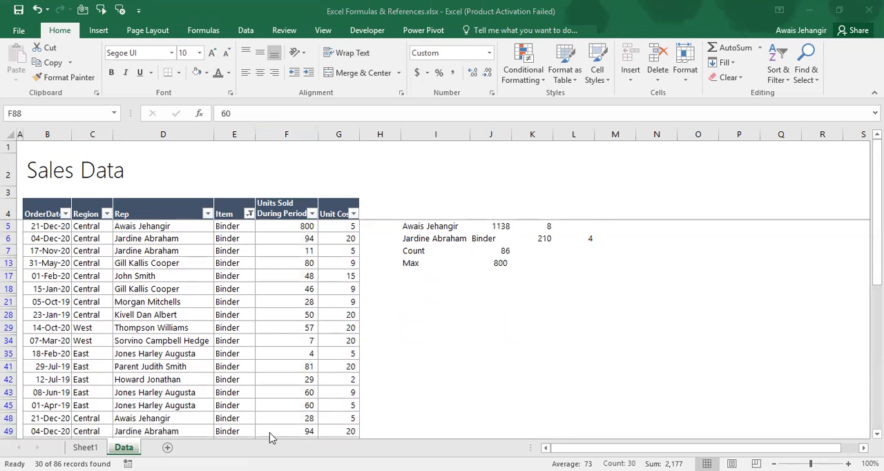
# Clear the Binder filter from the Item column so that all sales rows are shown
pyautogui.click(281, 338)
pyautogui.hotkey('ctrl', 'Down')
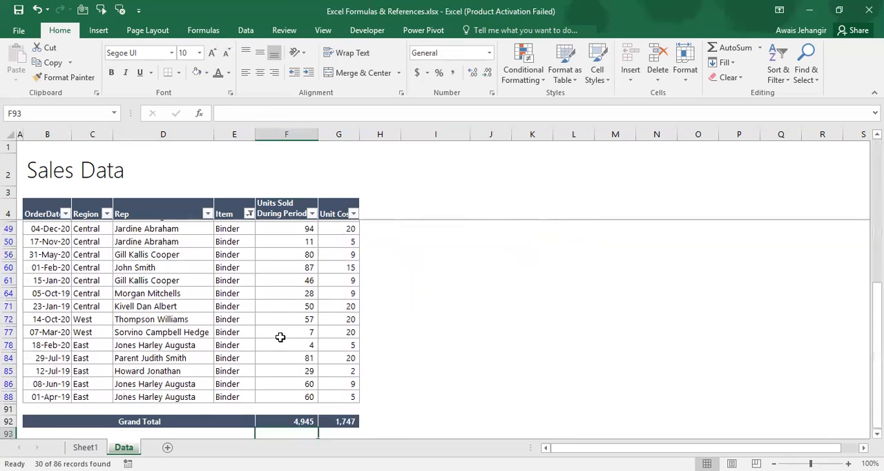
pyautogui.press('Down')
pyautogui.press('Up')
pyautogui.press('Up')
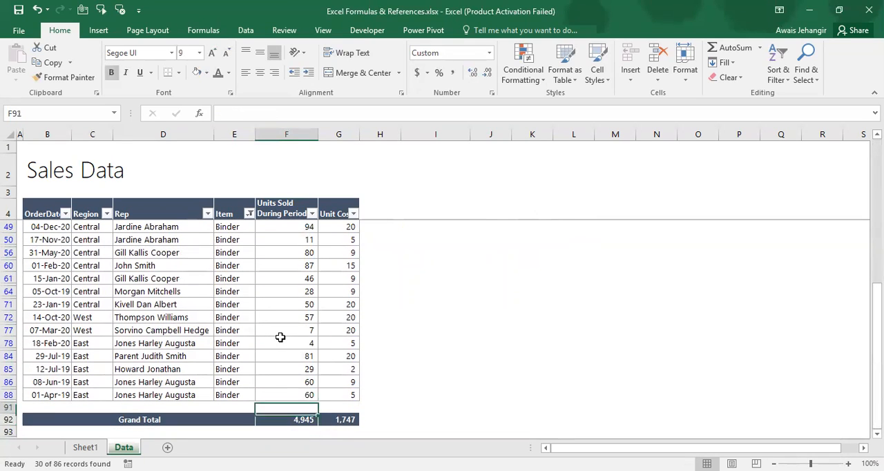
pyautogui.press('Up')
pyautogui.press('Left')
pyautogui.hotkey('ctrl', 'Up')
pyautogui.hotkey('alt', 'Down')
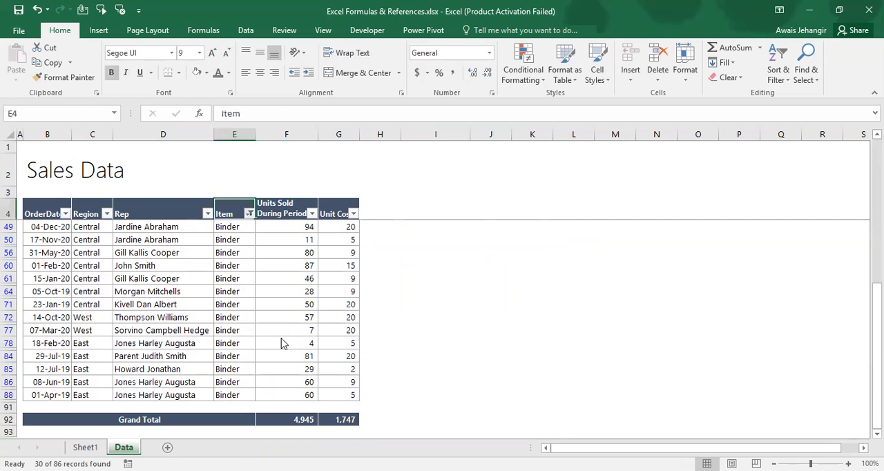
pyautogui.press('c')
# Unhide the hidden rows below row 93, under the Grand Total
pyautogui.hotkey('ctrl', 'Down')
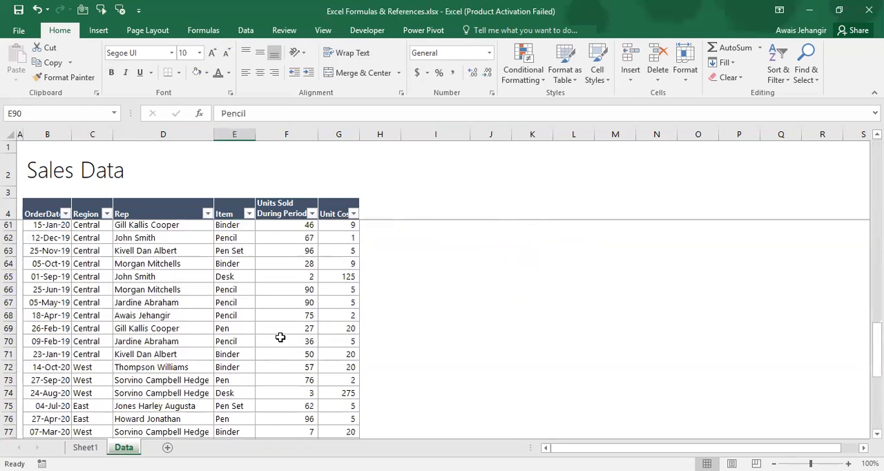
pyautogui.press('Down')
pyautogui.press('Down')
pyautogui.press('Down')
pyautogui.press('Right')
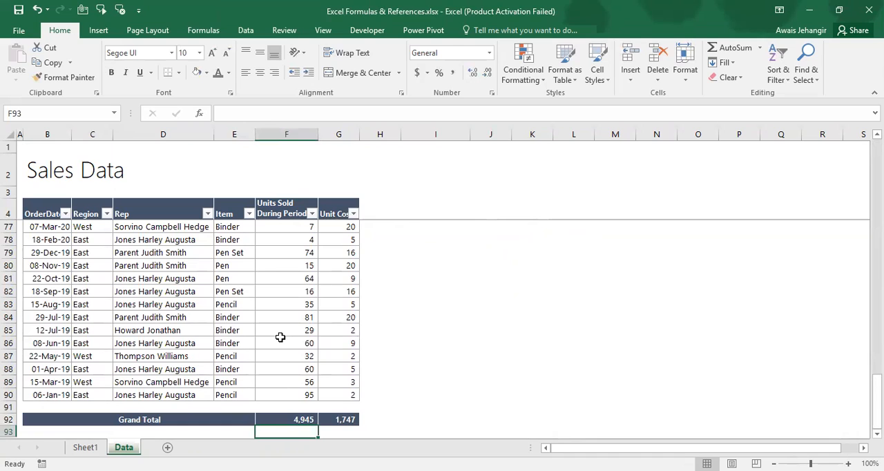
pyautogui.hotkey('shift', 'space')
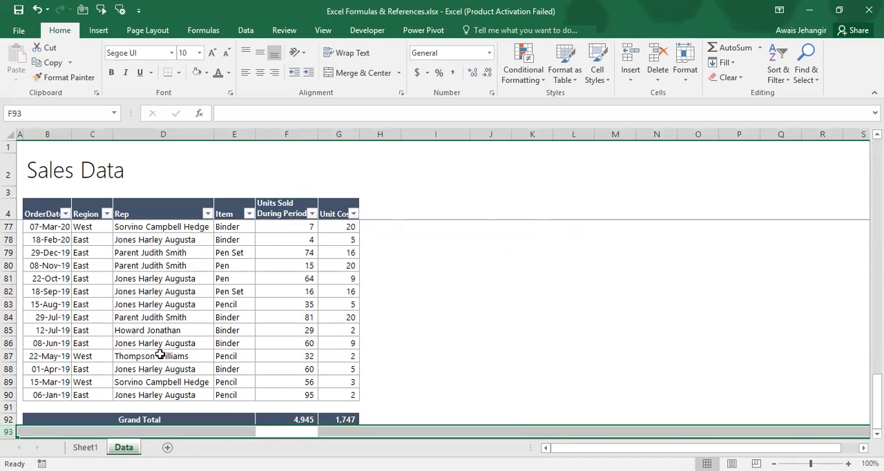
pyautogui.scroll(-5, 159, 338)
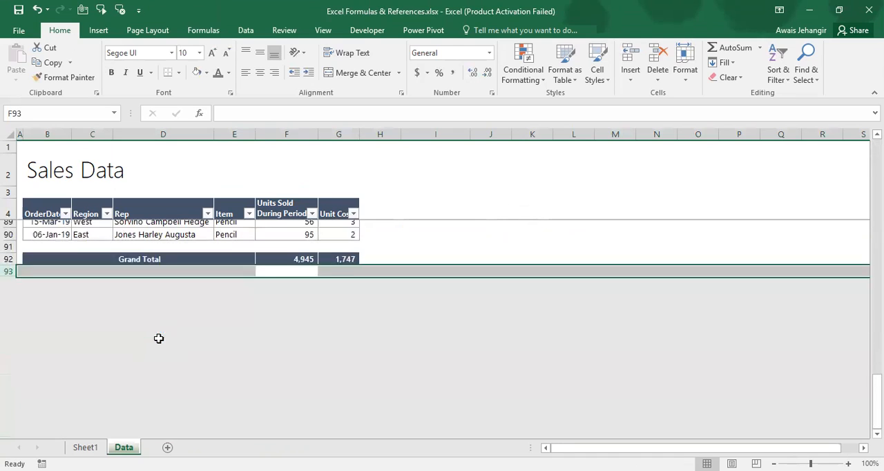
pyautogui.click(8, 251)
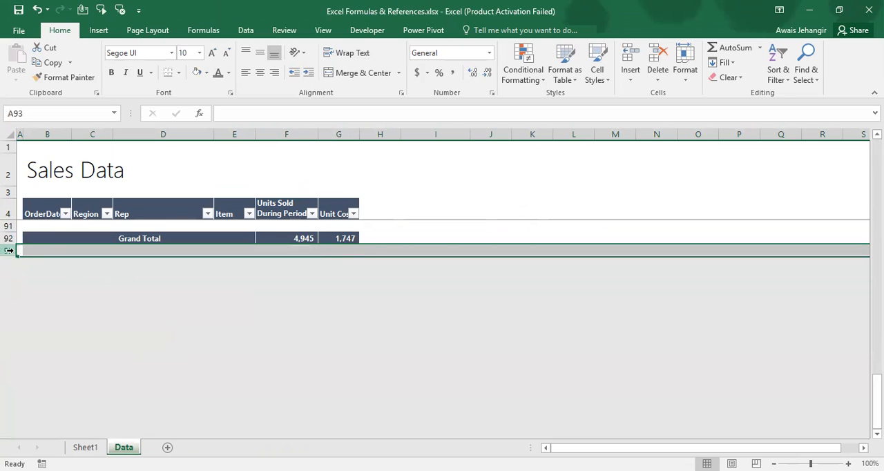
pyautogui.rightClick(8, 251)
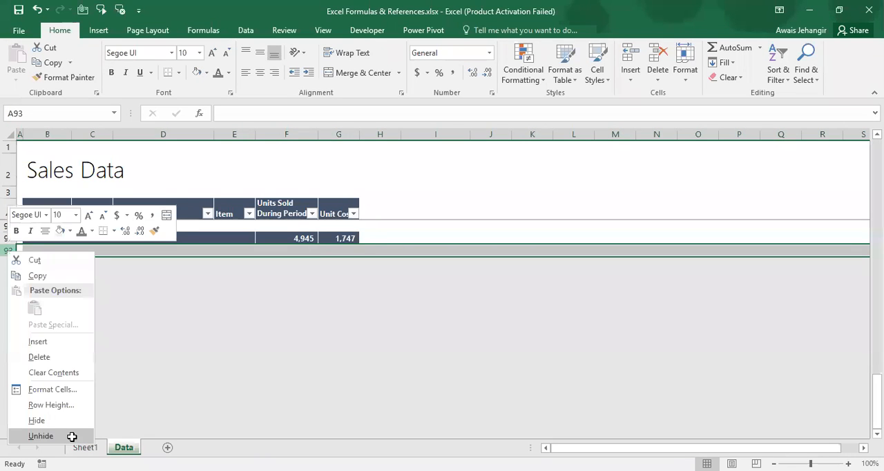
pyautogui.click(72, 436)
# Enter =SUBTOTAL(9,F5:F90) in F94 to sum the Units Sold values, using the SUM function number
pyautogui.press('Right')
pyautogui.press('Right')
pyautogui.press('Right')
pyautogui.press('Right')
pyautogui.press('Right')
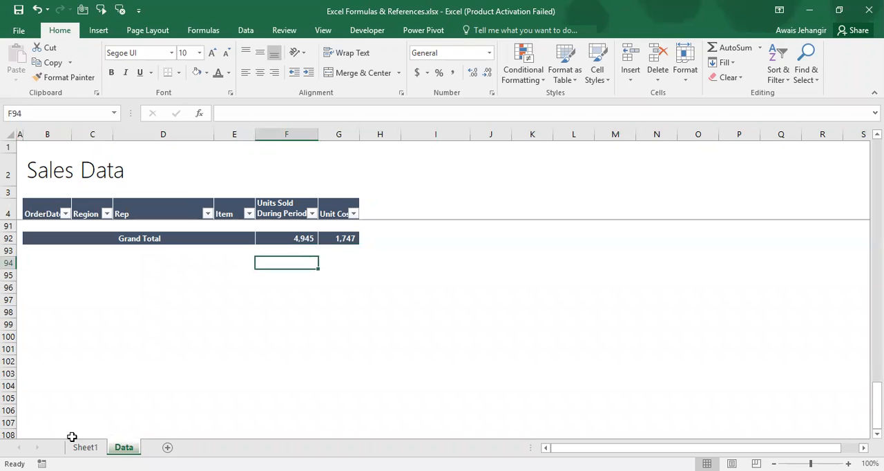
pyautogui.write('=')
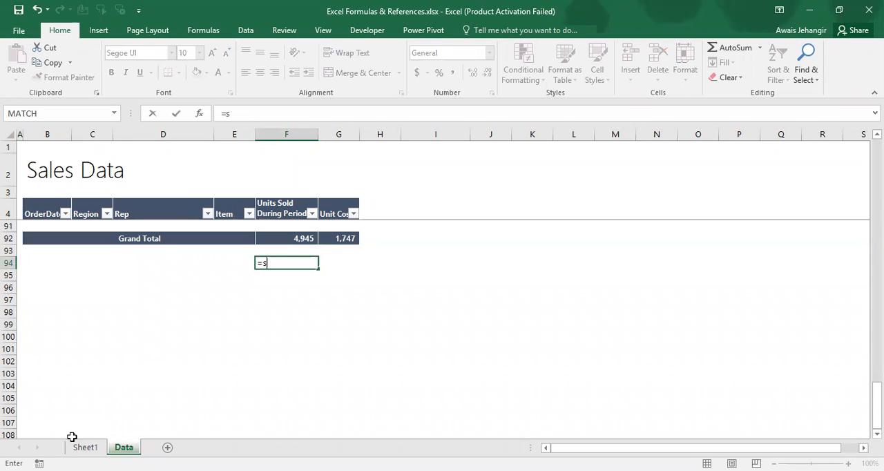
pyautogui.write('subtotal(')
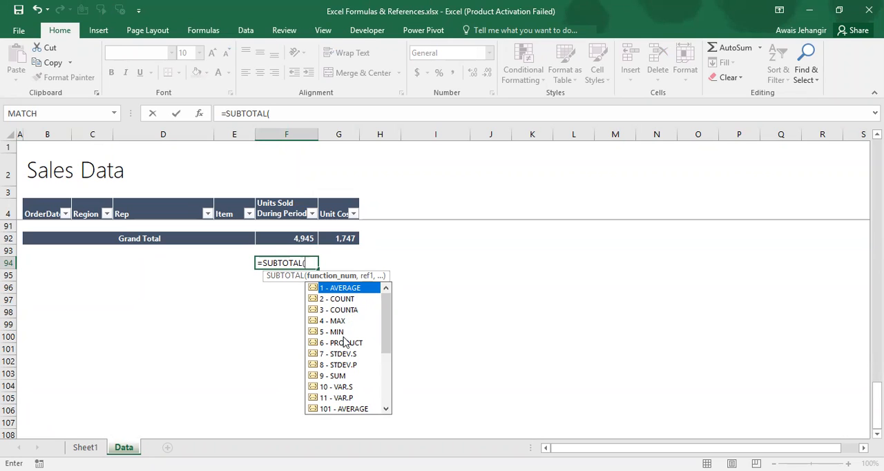
pyautogui.click(324, 380)
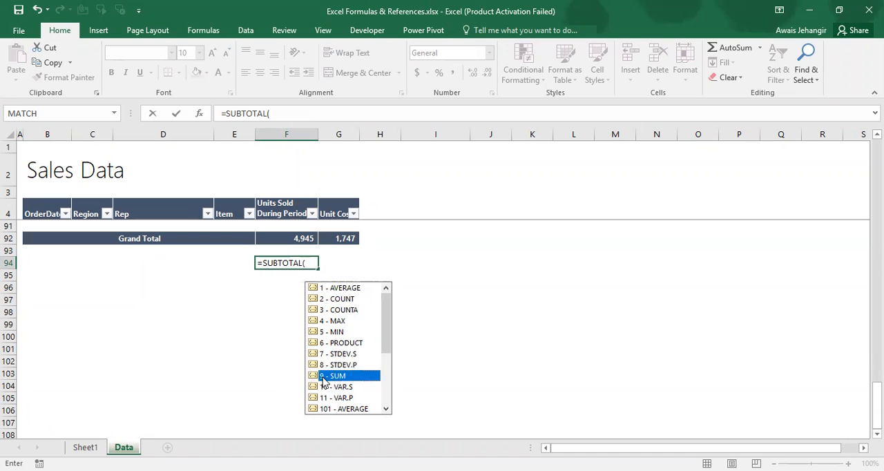
pyautogui.doubleClick(322, 377)
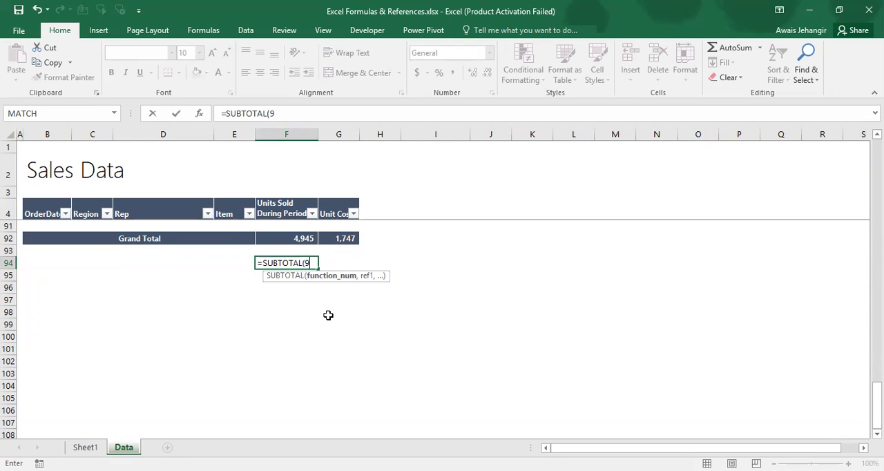
pyautogui.write(',')
pyautogui.scroll(3, 247, 292)
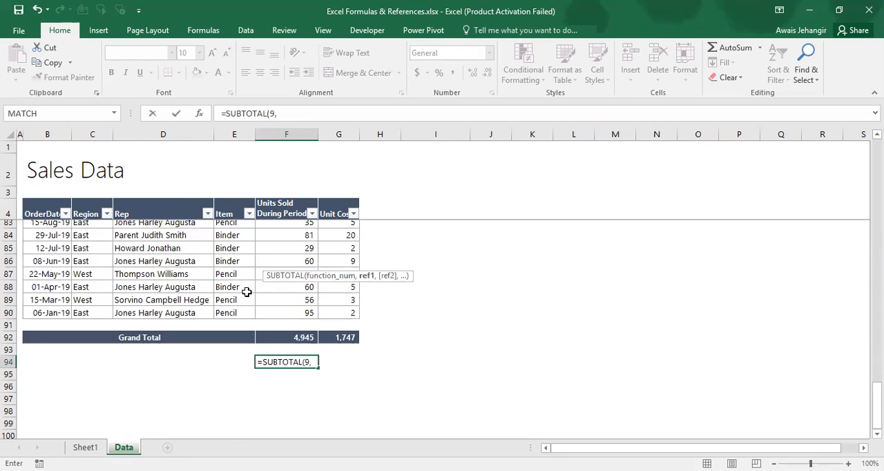
pyautogui.click(295, 312)
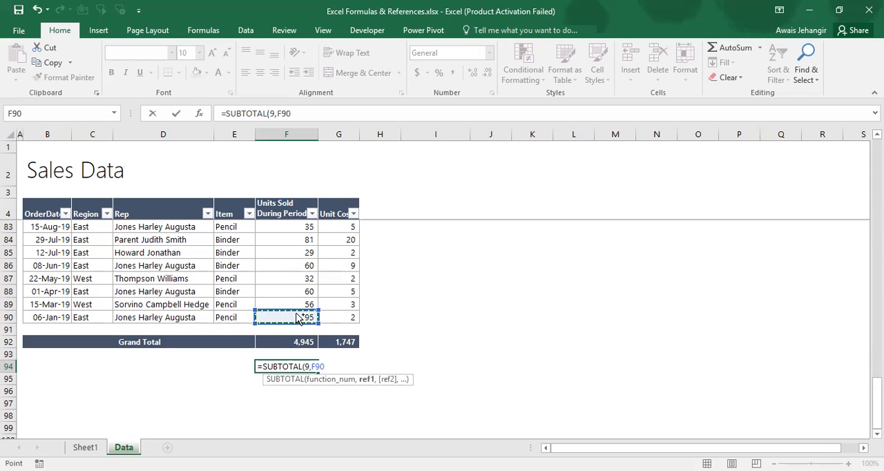
pyautogui.hotkey('ctrl', 'shift', 'Up')
pyautogui.hotkey('ctrl', 'Return')
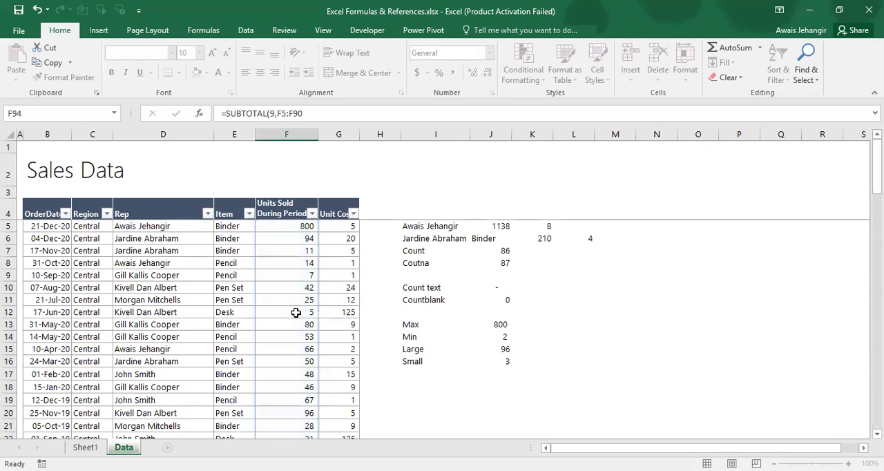
# Copy the SUBTOTAL formula from F94 into G94 for the Unit Cost column
pyautogui.hotkey('ctrl', 'c')
pyautogui.press('Right')
pyautogui.press('Return')
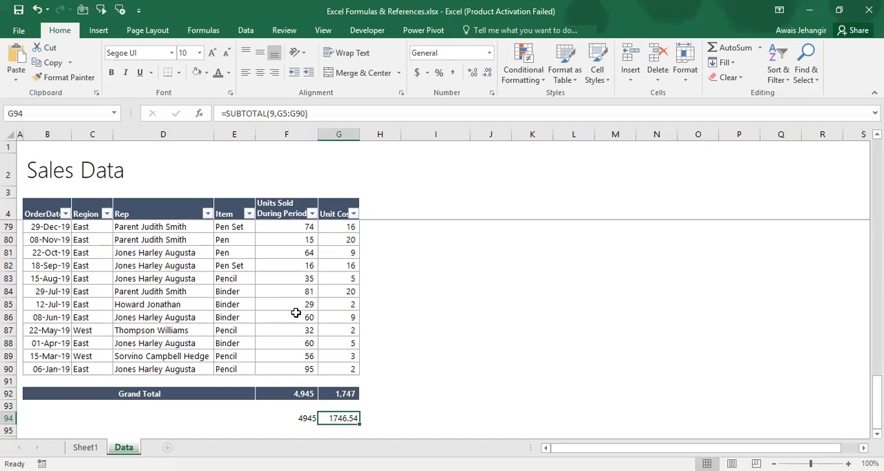
# Compare the SUBTOTAL results in F94 and G94 with the Grand Totals in row 92
pyautogui.press('Left')
pyautogui.press('Up')
pyautogui.press('Up')
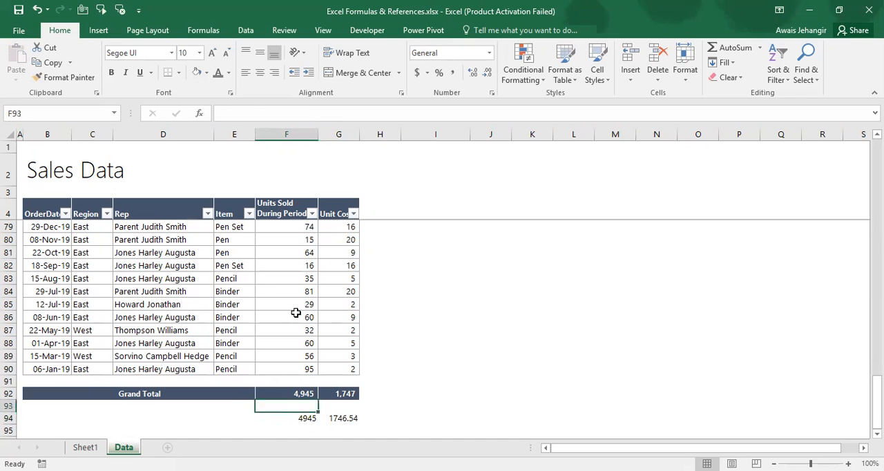
pyautogui.press('Down')
pyautogui.press('Down')
pyautogui.press('Right')
pyautogui.press('Up')
pyautogui.press('Up')
pyautogui.press('Down')
pyautogui.press('Down')
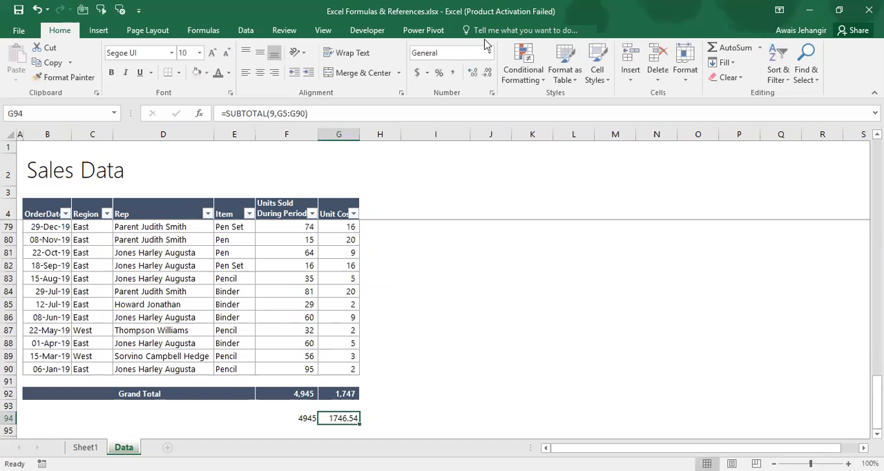
# Reduce the Unit Cost subtotal in G94 to no decimal places
pyautogui.hotkey('alt', 'h')
pyautogui.press('9')
pyautogui.press('alt')
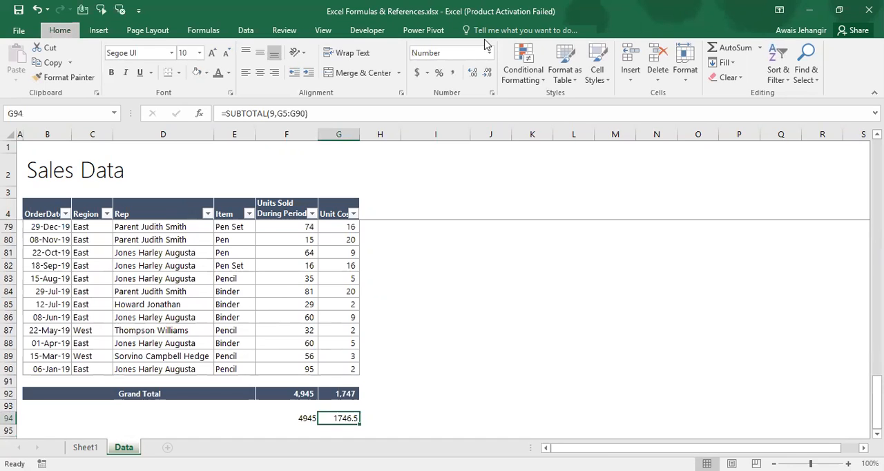
pyautogui.press('h')
pyautogui.press('9')
# Filter the Rep column to show only the rows of the rep named in I5
pyautogui.press('Left')
pyautogui.press('Left')
pyautogui.press('Up')
pyautogui.press('Up')
pyautogui.press('Up')
pyautogui.press('Up')
pyautogui.press('Up')
pyautogui.press('Up')
pyautogui.hotkey('ctrl', 'Up')
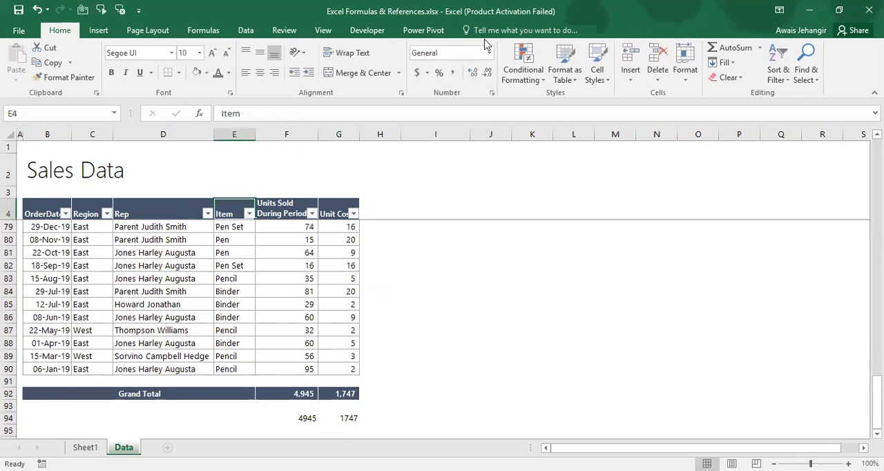
pyautogui.press('Left')
pyautogui.press('Left')
pyautogui.press('Right')
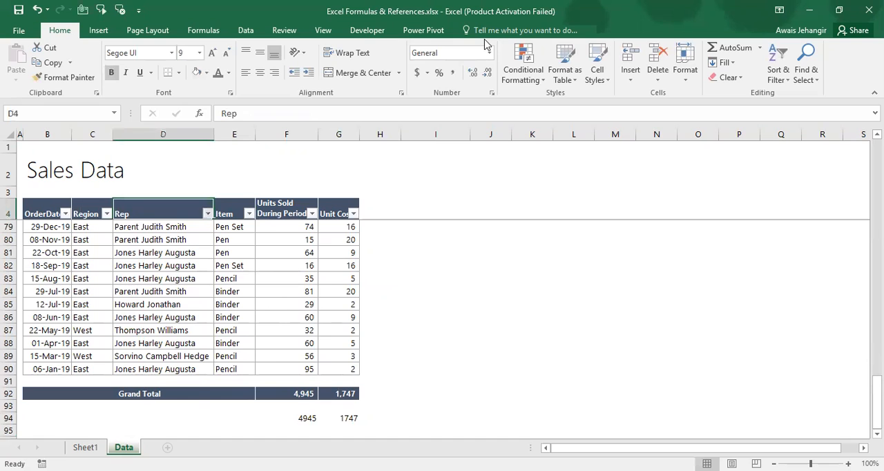
pyautogui.hotkey('alt', 'Down')
pyautogui.write('awais')
pyautogui.press('Return')
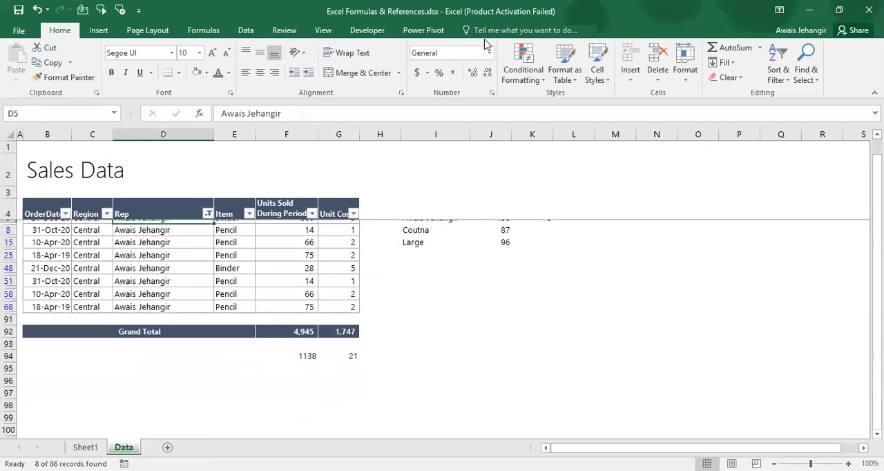
# Compare the SUM in F92 and the SUBTOTAL in F94 with the sum of the visible Units Sold values by selecting F68 up to F5
pyautogui.hotkey('ctrl', 'Down')
pyautogui.hotkey('ctrl', 'Down')
pyautogui.press('Right')
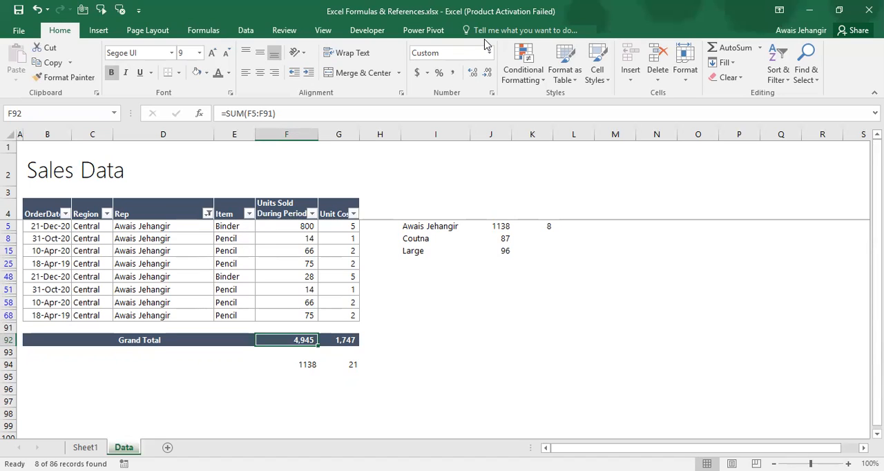
pyautogui.press('Down')
pyautogui.press('Down')
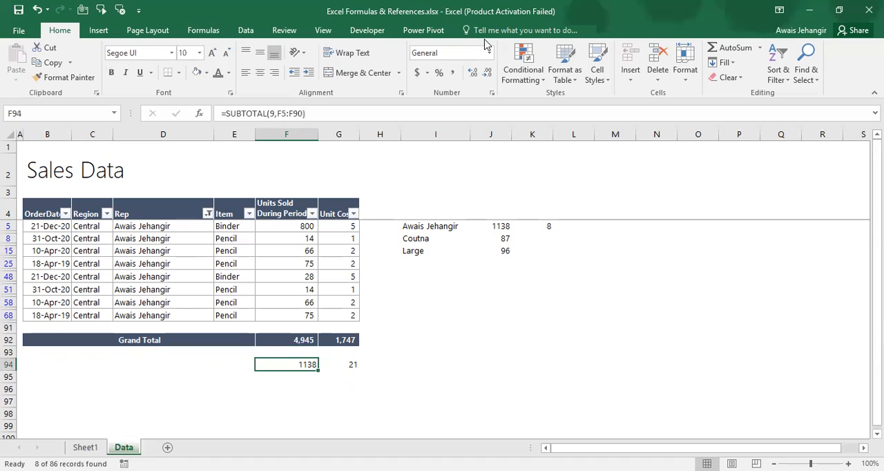
pyautogui.press('Up')
pyautogui.press('Up')
pyautogui.press('Up')
pyautogui.press('Up')
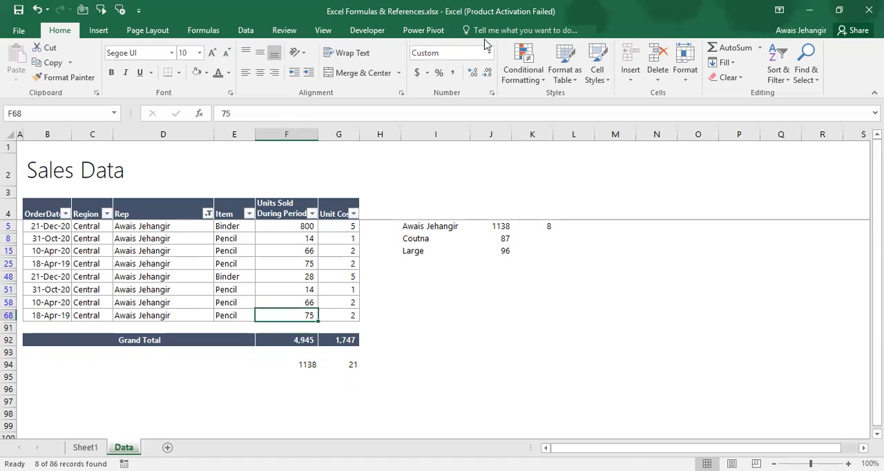
pyautogui.hotkey('ctrl', 'shift', 'Up')
pyautogui.hotkey('shift', 'Down')
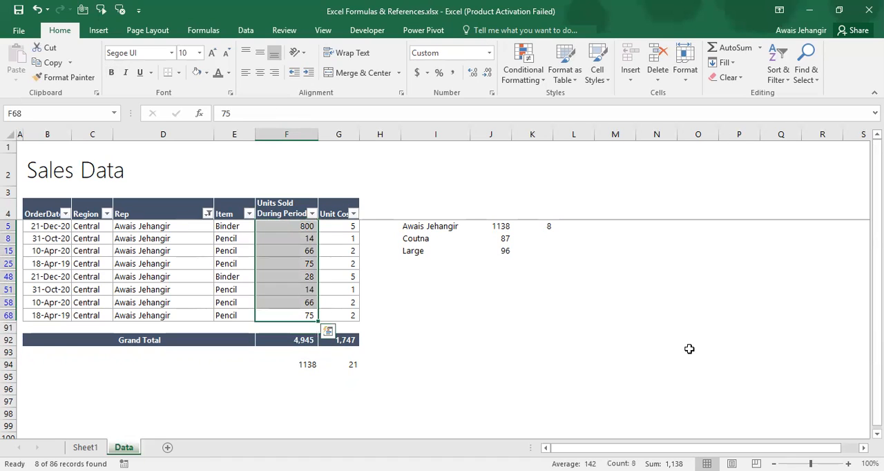
# Filter the Item column to show only the Pencil rows within the current Rep filter
pyautogui.press('Left')
pyautogui.press('Up')
pyautogui.press('Up')
pyautogui.press('Up')
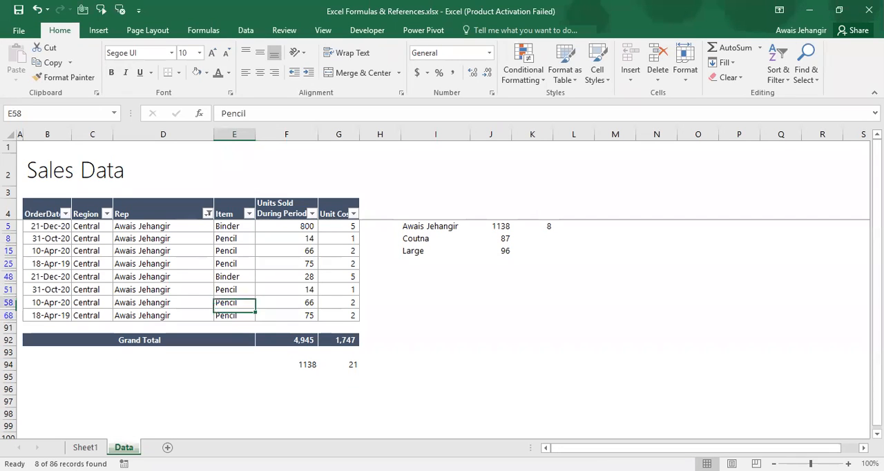
pyautogui.hotkey('ctrl', 'Up')
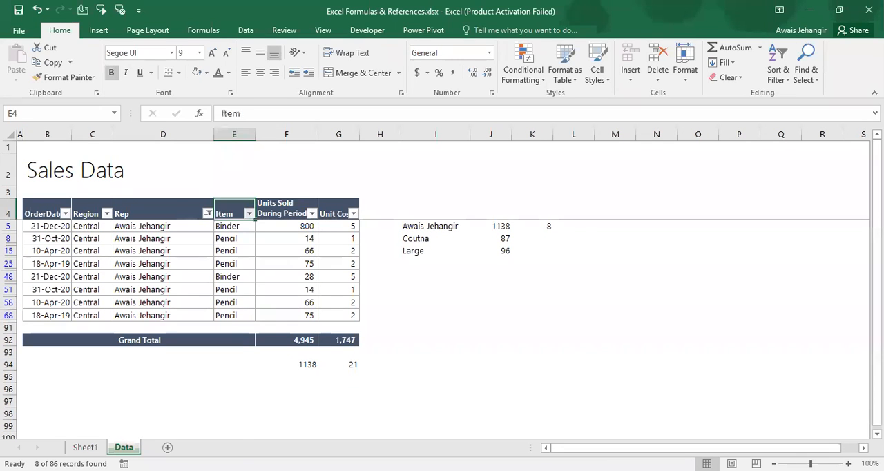
pyautogui.hotkey('alt', 'Down')
pyautogui.write('epend')
pyautogui.press('BackSpace')
pyautogui.write('c')
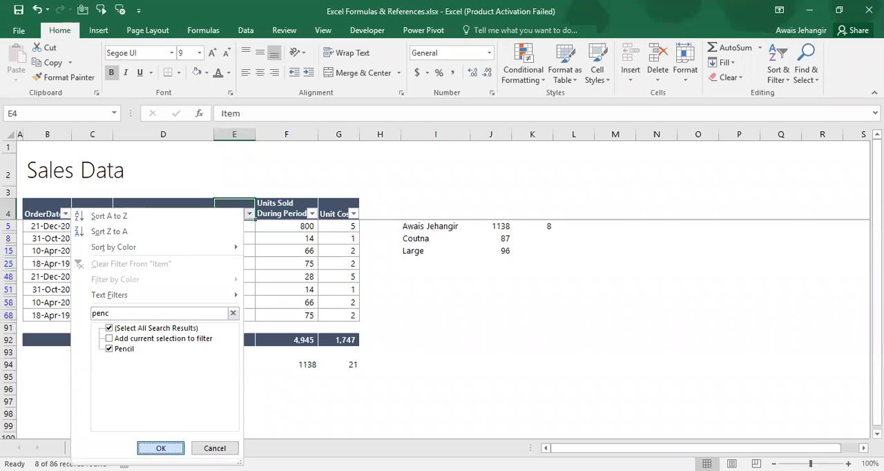
pyautogui.press('Return')
# Compare the SUM Grand Totals in row 92 with the SUBTOTAL results in F94 and G94 for the filtered Pencil rows
pyautogui.press('Down')
pyautogui.hotkey('ctrl', 'Down')
pyautogui.press('Down')
pyautogui.press('Down')
pyautogui.press('Right')
pyautogui.press('Right')
pyautogui.press('Down')
pyautogui.press('Down')
pyautogui.press('Left')
pyautogui.press('Up')
pyautogui.press('Up')
pyautogui.press('Up')
pyautogui.press('Up')
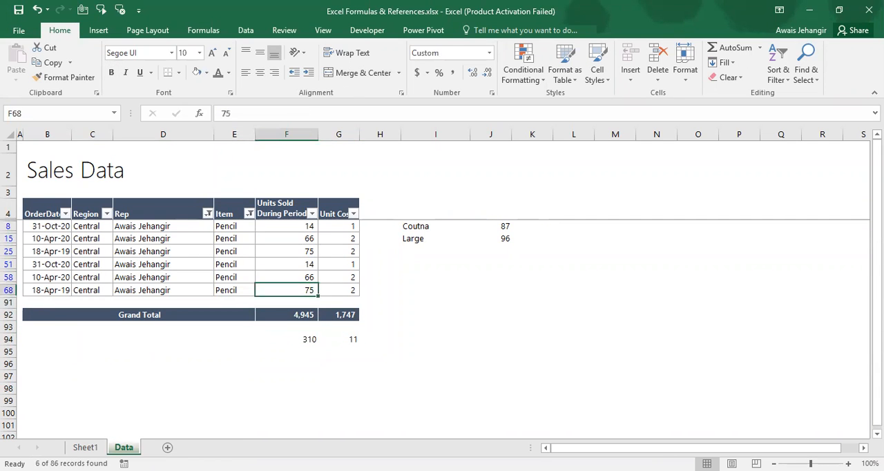
pyautogui.press('Down')
pyautogui.press('Down')
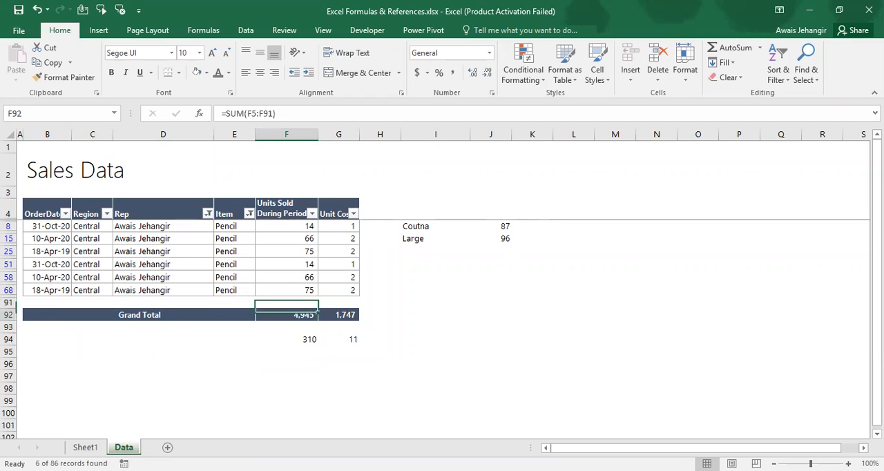
pyautogui.press('Down')
pyautogui.press('Right')
pyautogui.press('Right')
pyautogui.press('Down')
pyautogui.press('Left')
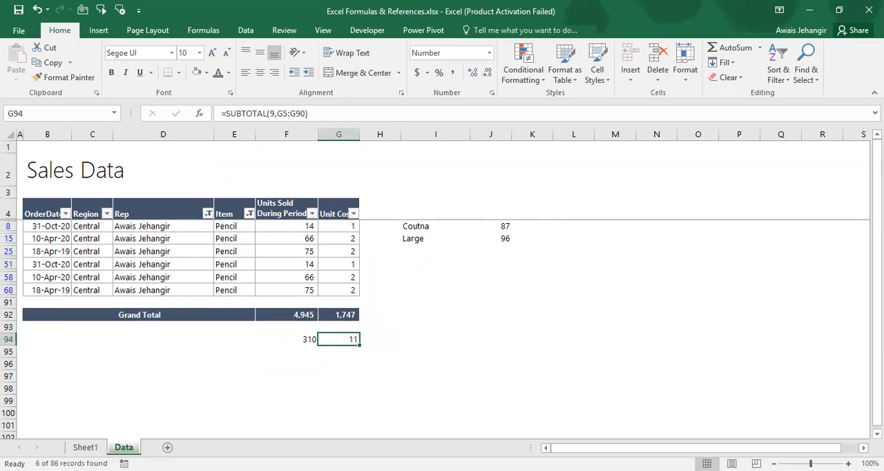
pyautogui.press('Left')
pyautogui.press('Left')
pyautogui.press('Left')
pyautogui.press('Up')
pyautogui.press('Up')
pyautogui.press('Up')
pyautogui.press('Up')
pyautogui.press('Up')
pyautogui.press('Up')
pyautogui.press('Up')
pyautogui.press('Up')
pyautogui.press('Up')
pyautogui.press('Up')
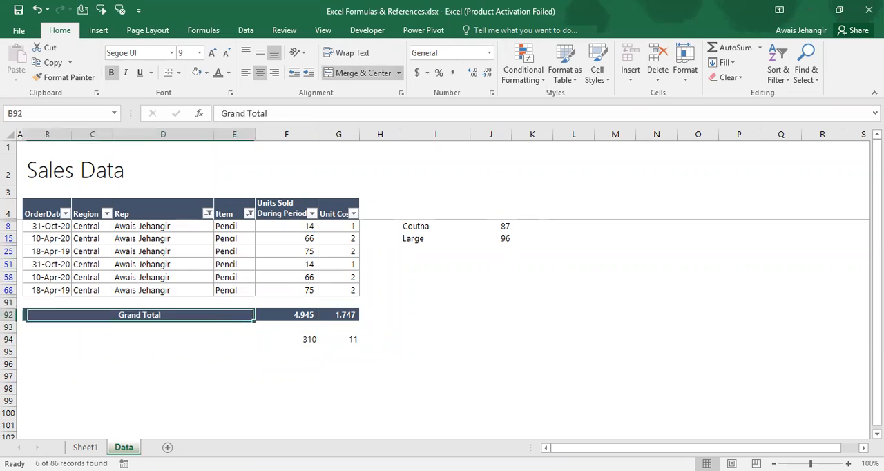
# Clear the filters from the Rep and Item columns
pyautogui.hotkey('alt', 'Down')
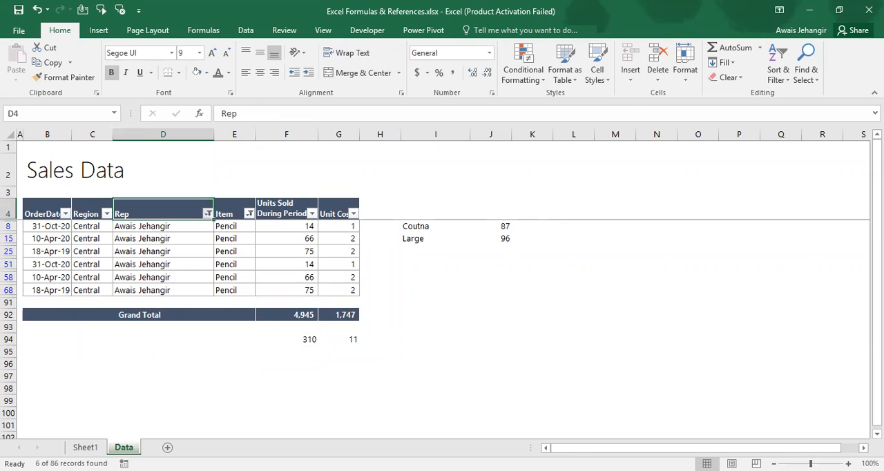
pyautogui.press('c')
pyautogui.press('Right')
pyautogui.hotkey('alt', 'Down')
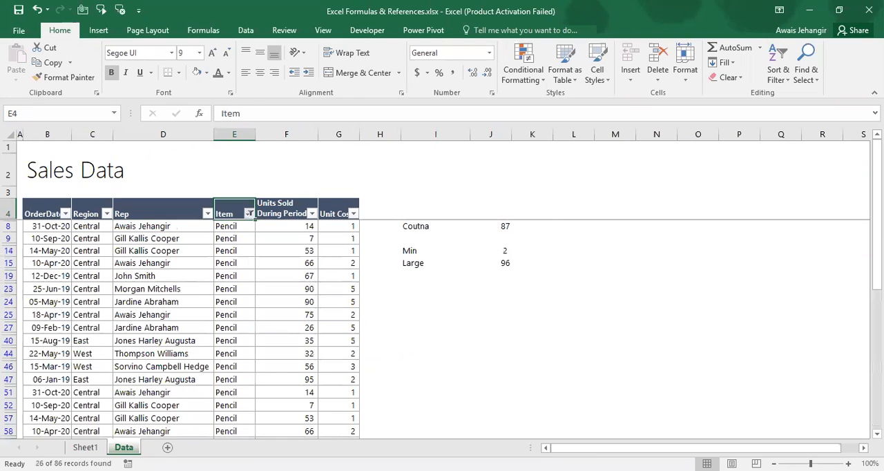
pyautogui.press('c')
# Compare the SUM Grand Totals in row 92 with the SUBTOTAL results in F94:G94 on the unfiltered data
pyautogui.hotkey('ctrl', 'Down')
pyautogui.press('Down')
pyautogui.press('Down')
pyautogui.press('Down')
pyautogui.press('Down')
pyautogui.press('Down')
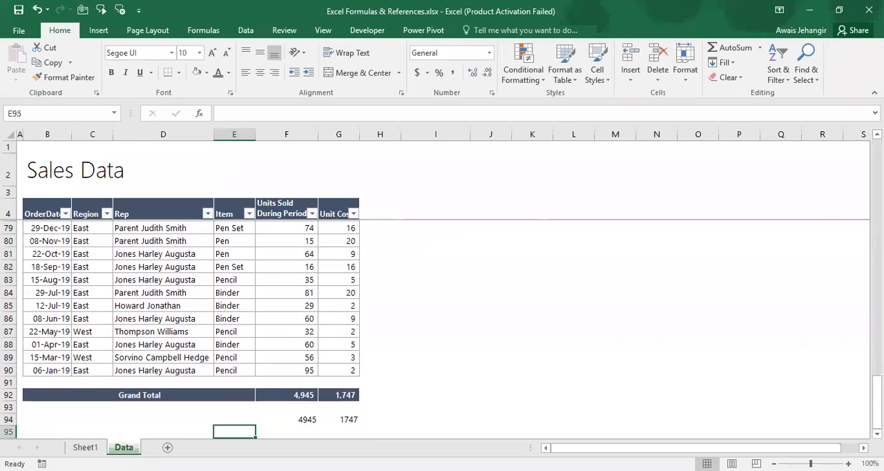
pyautogui.press('Up')
pyautogui.press('Right')
pyautogui.press('Right')
pyautogui.hotkey('shift', 'Left')
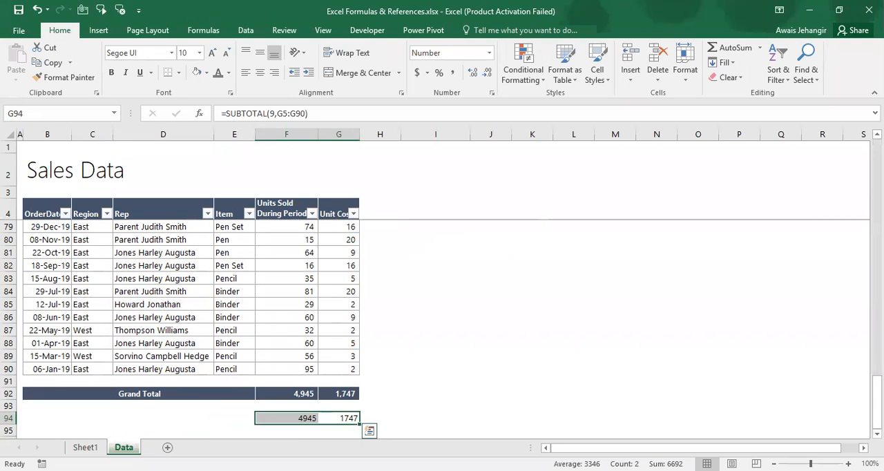
# Check the Aggregate, Subtotal entry in the formula topic list on Sheet1 and return to the Data sheet
pyautogui.hotkey('ctrl', 'pageup')
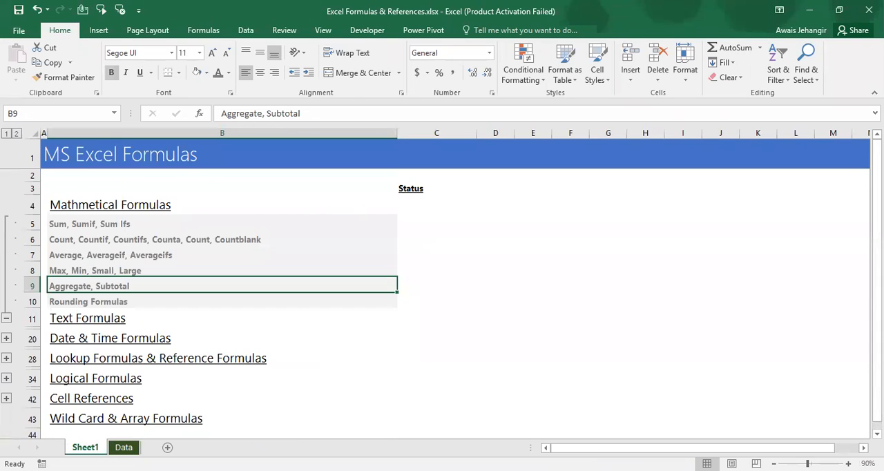
pyautogui.press('pagedown')
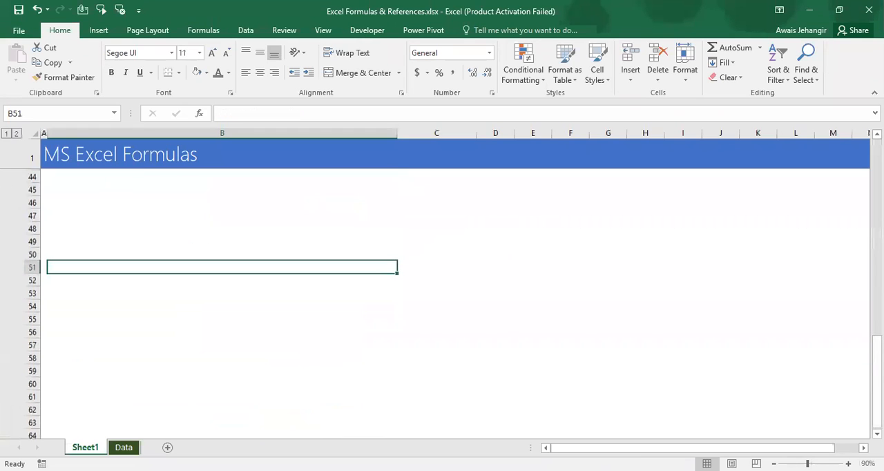
pyautogui.hotkey('ctrl', 'pagedown')
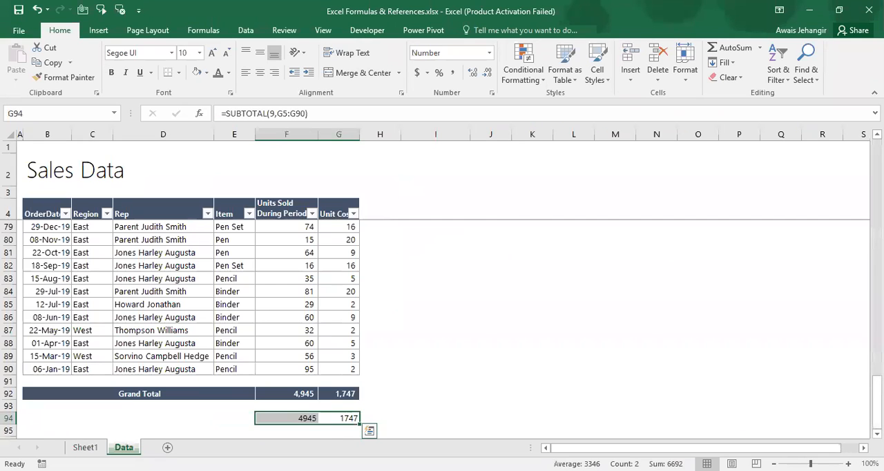
# Insert a blank column H directly after the Unit Cost column
pyautogui.press('Up')
pyautogui.press('Up')
pyautogui.press('Up')
pyautogui.press('Up')
pyautogui.press('Up')
pyautogui.hotkey('ctrl', 'Up')
pyautogui.press('Down')
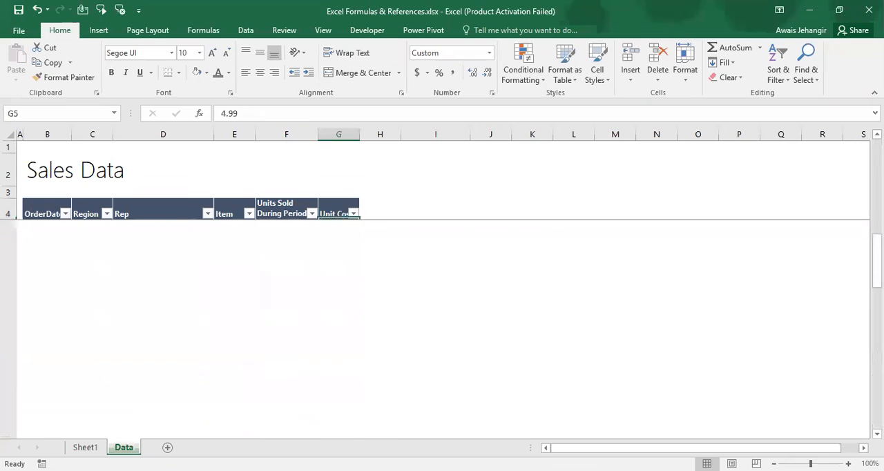
pyautogui.press('Up')
pyautogui.press('Right')
pyautogui.hotkey('ctrl', 'space')
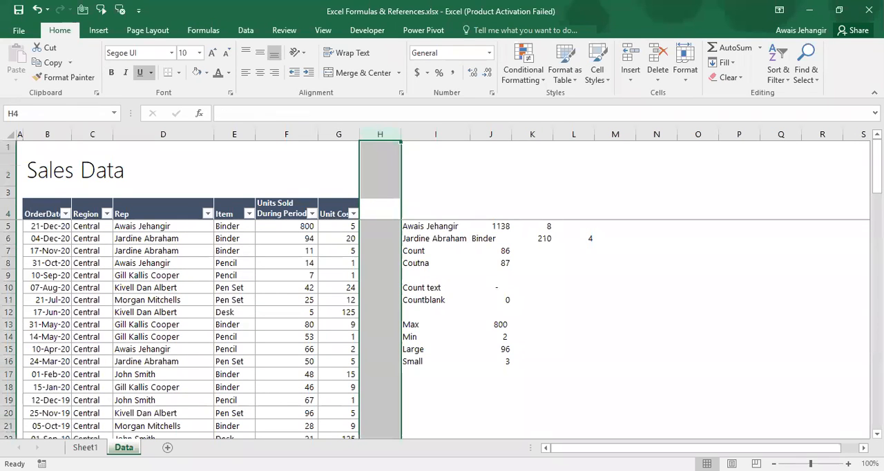
pyautogui.hotkey('ctrl', 'shift', '+')
# Enter Total as the column header in H4
pyautogui.press('Left')
pyautogui.press('Right')
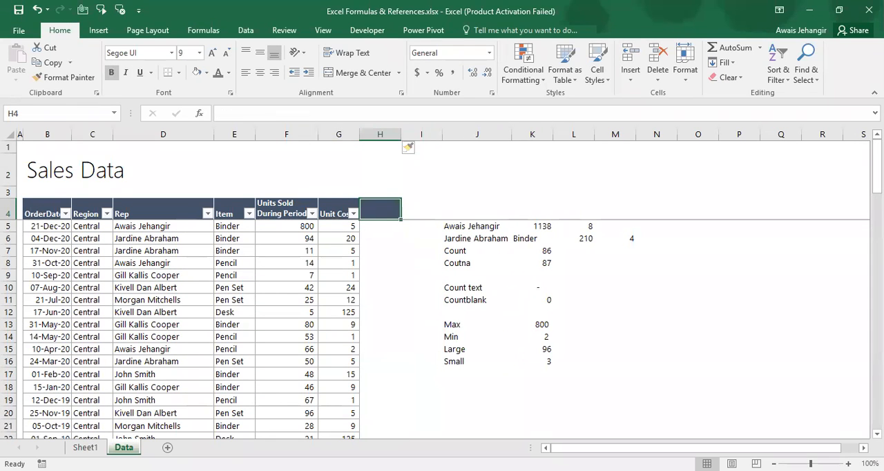
pyautogui.write('C')
pyautogui.press('Escape')
pyautogui.write('Total')
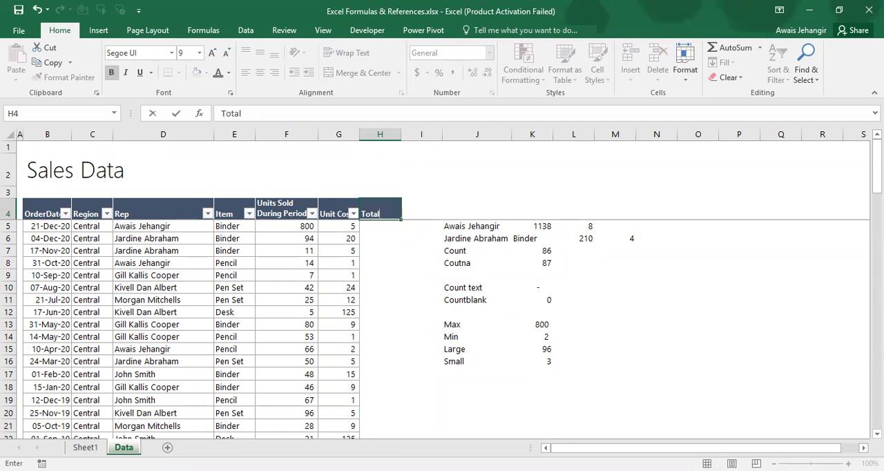
pyautogui.press('Return')
# Insert another blank column at I, directly after the Total column
pyautogui.press('Right')
pyautogui.hotkey('ctrl', 'space')
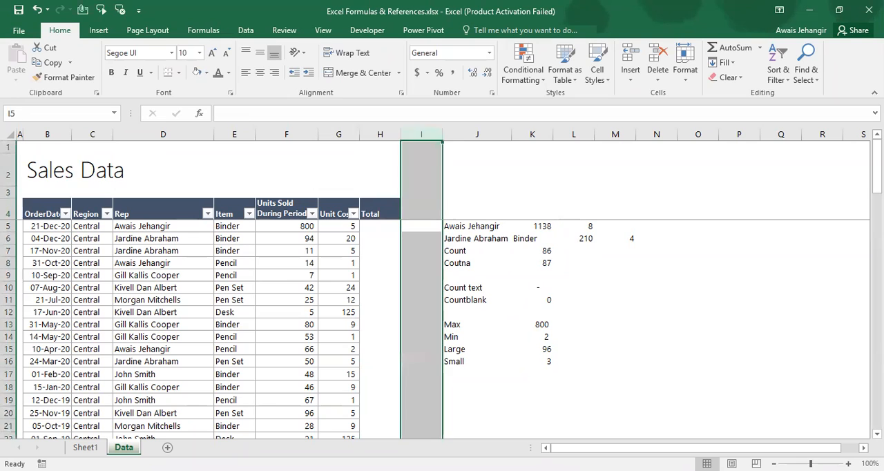
pyautogui.hotkey('ctrl', 'shift', '+')
pyautogui.press('Left')
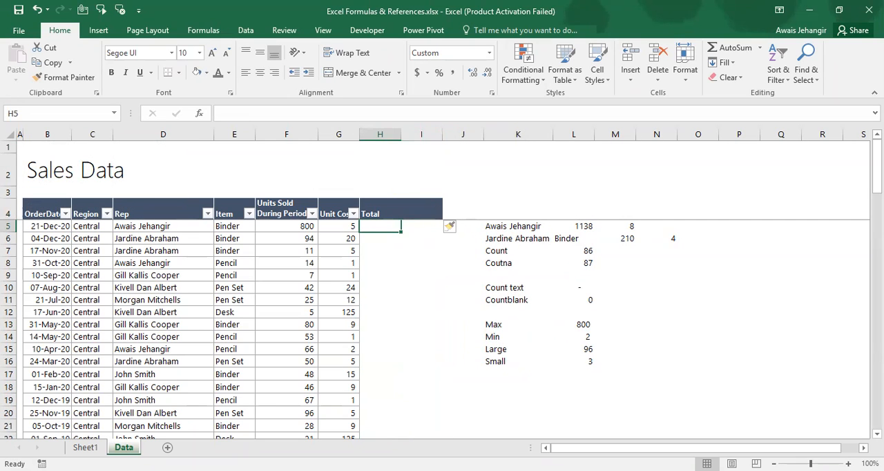
pyautogui.write('=')
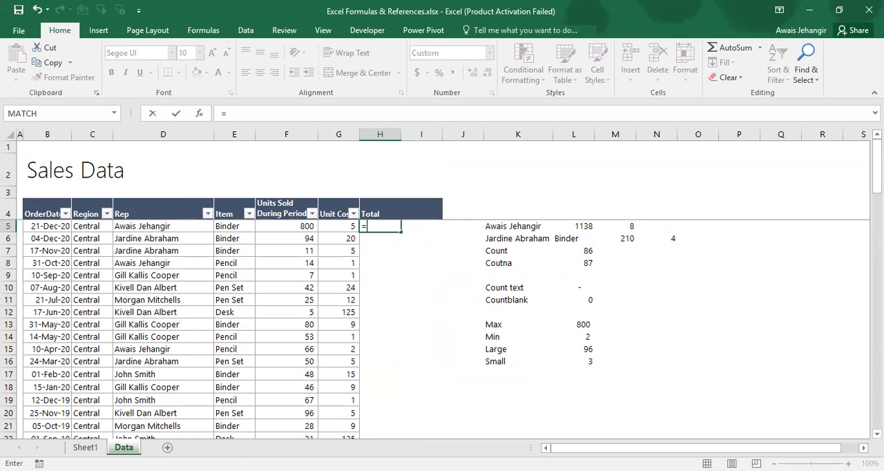
pyautogui.press('Escape')
pyautogui.press('Left')
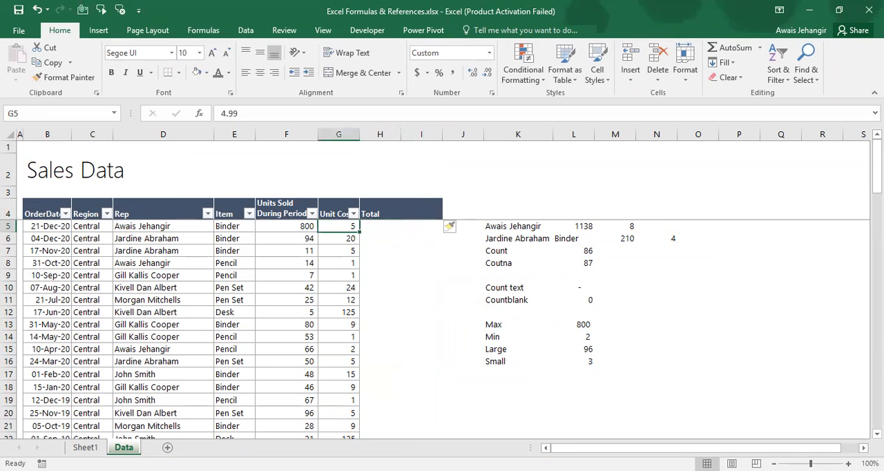
pyautogui.press('Left')
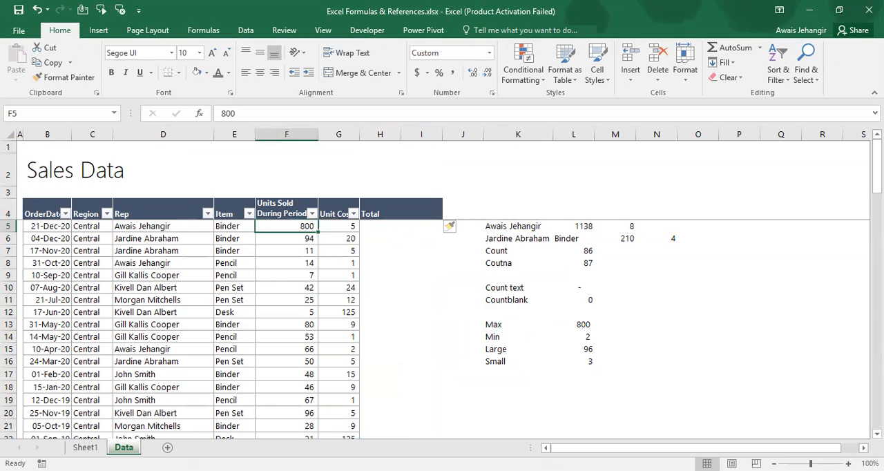
pyautogui.press('Right')
pyautogui.press('Right')
# Enter the formula =F5*G5 in H5 to multiply units sold by unit cost
pyautogui.write('+')
pyautogui.press('BackSpace')
pyautogui.write('=')
pyautogui.press('Left')
pyautogui.press('Left')
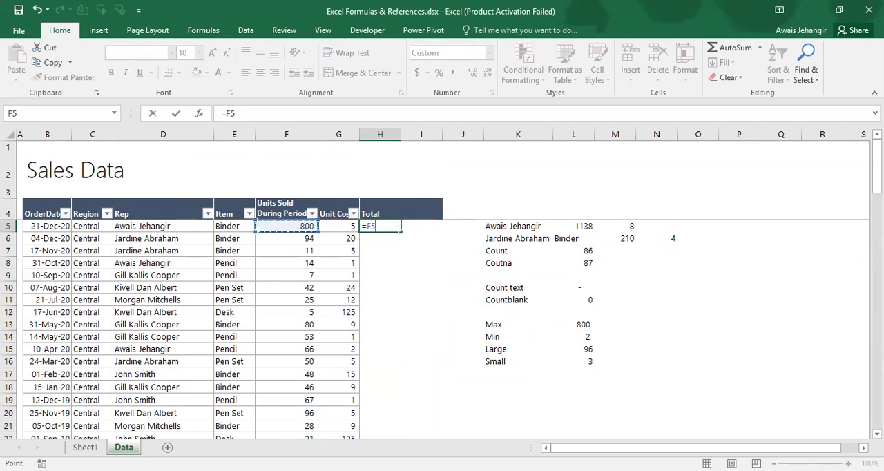
pyautogui.write('*')
# Copy the Total formula from H5 into H6:H90
pyautogui.press('Left')
pyautogui.press('Return')
pyautogui.press('Up')
pyautogui.hotkey('ctrl', 'c')
pyautogui.press('Left')
pyautogui.hotkey('ctrl', 'Down')
pyautogui.press('Right')
pyautogui.hotkey('ctrl', 'shift', 'Up')
pyautogui.hotkey('shift', 'Down')
pyautogui.press('Return')
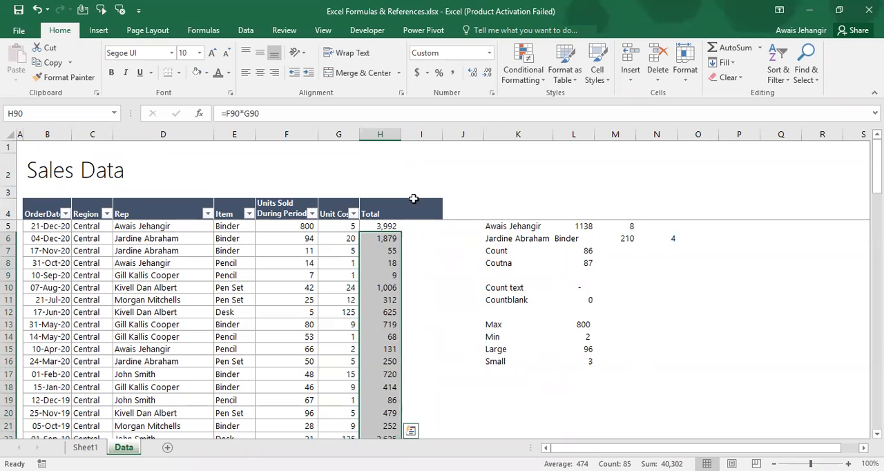
# Copy the Unit Cost column's formatting onto the Total column with Format Painter
pyautogui.click(328, 130)
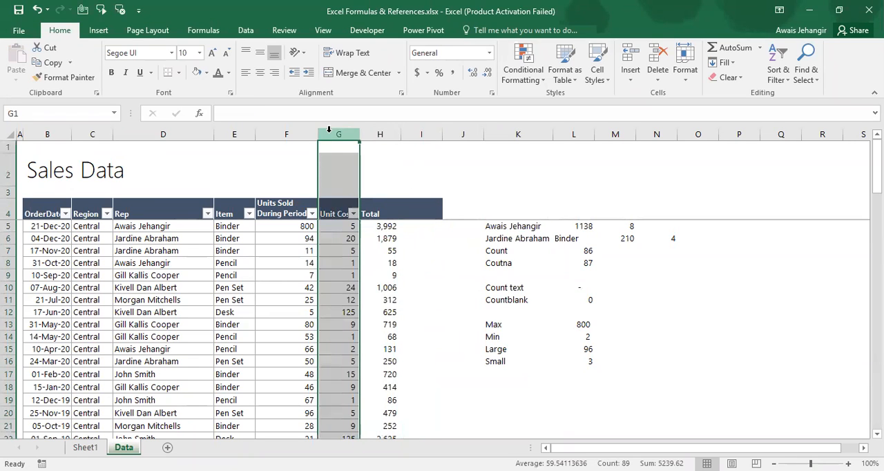
pyautogui.click(63, 77)
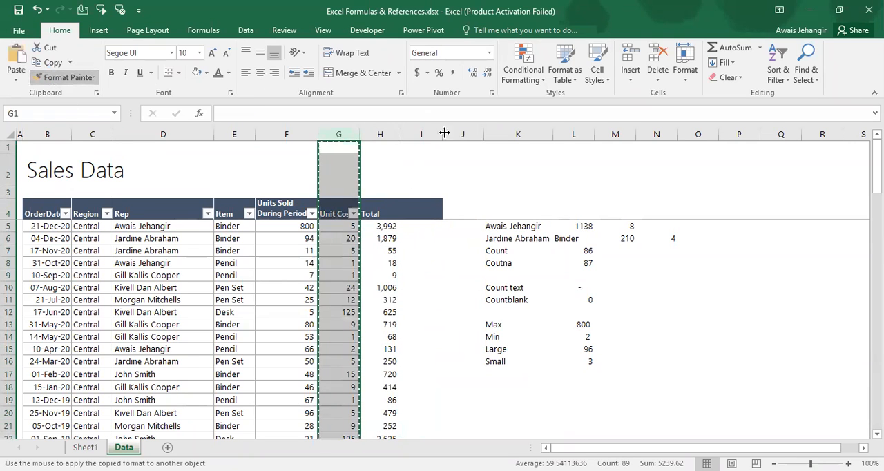
pyautogui.click(380, 132)
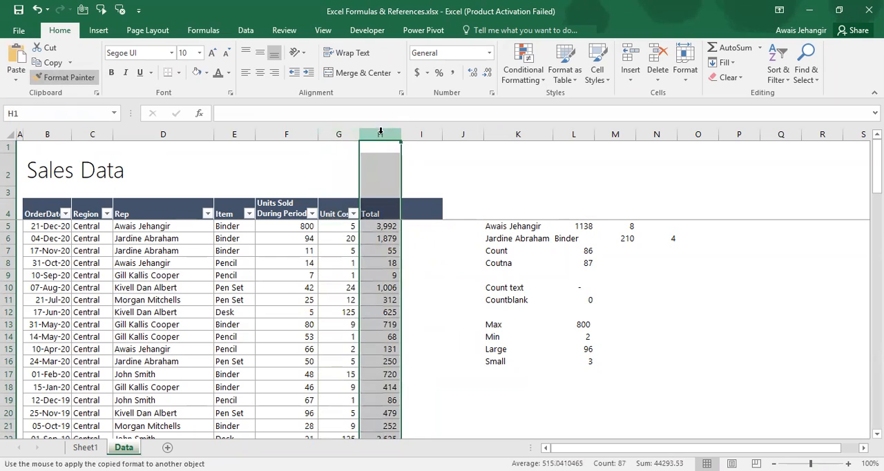
# Enter Commission as the column header in I4
pyautogui.click(428, 217)
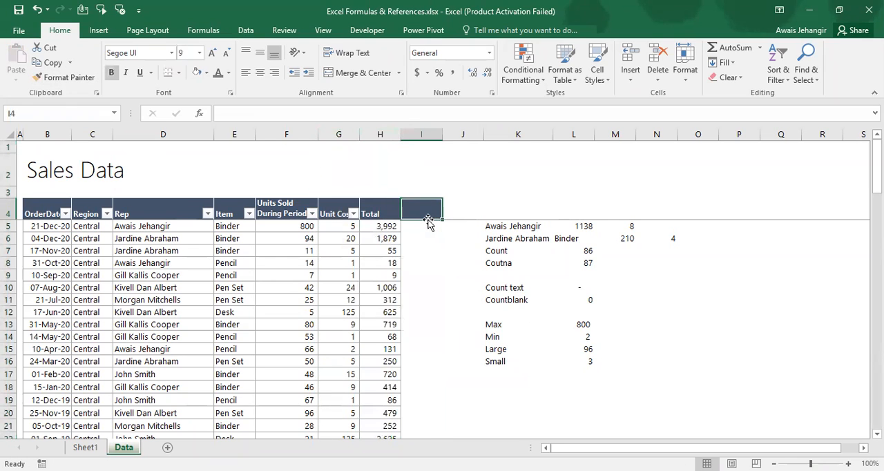
pyautogui.write('Commission')
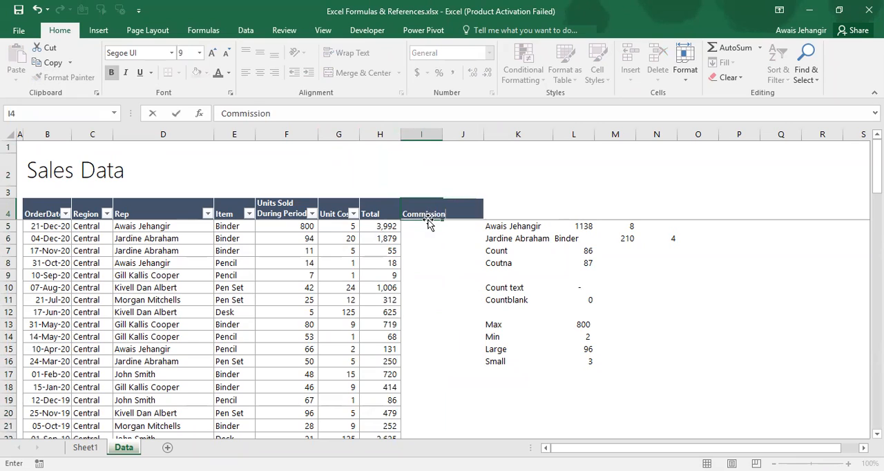
pyautogui.press('Return')
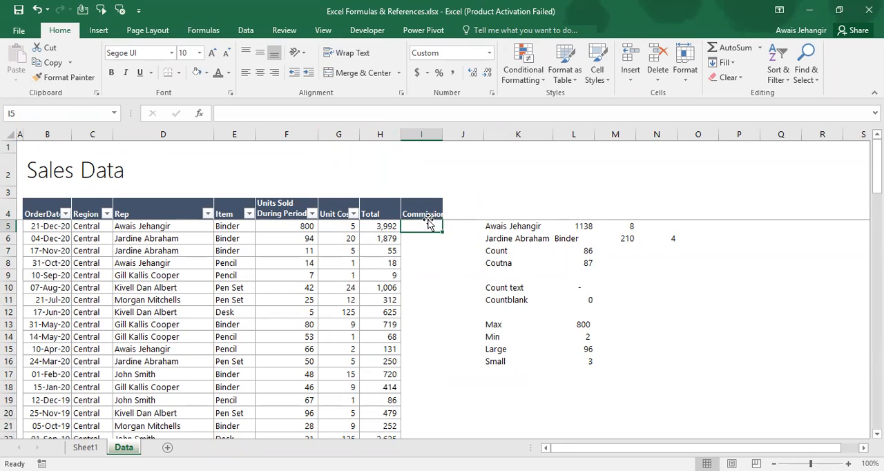
# Enter the formula =H5*7.3% in I5 to calculate the commission
pyautogui.write('=')
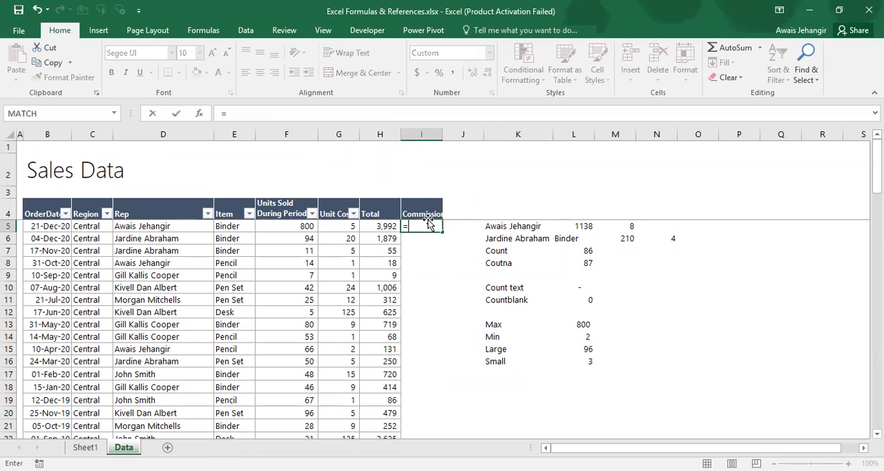
pyautogui.press('Left')
pyautogui.write('*7.3%')
pyautogui.press('Return')
# Copy the commission formula from I5 down the column to I90
pyautogui.press('Up')
pyautogui.hotkey('ctrl', 'c')
pyautogui.press('Left')
pyautogui.hotkey('ctrl', 'Down')
pyautogui.press('Right')
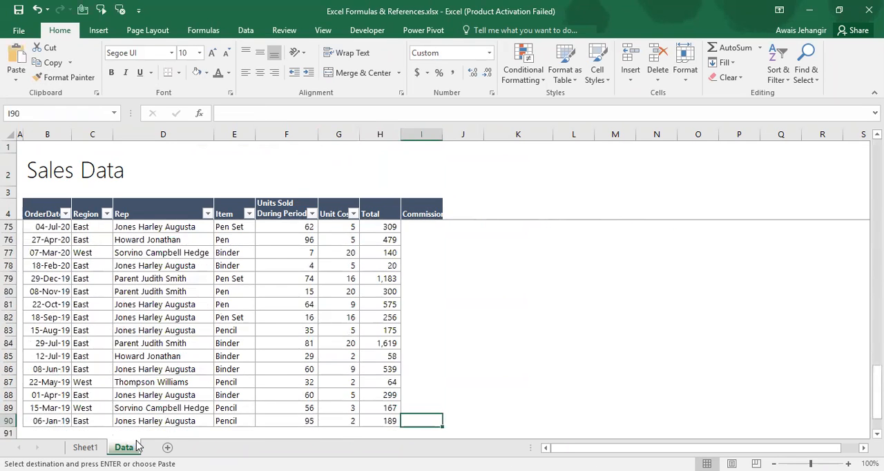
pyautogui.hotkey('ctrl', 'shift', 'Up')
pyautogui.press('Return')
# Display the Commission values in I5:I90 with two decimal places
pyautogui.hotkey('ctrl', 'Down')
pyautogui.hotkey('ctrl', 'Up')
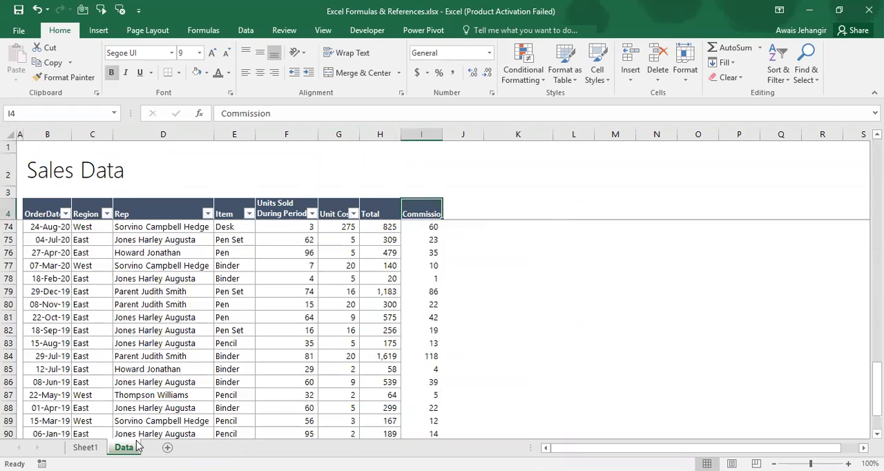
pyautogui.press('Down')
pyautogui.hotkey('ctrl', 'shift', 'Down')
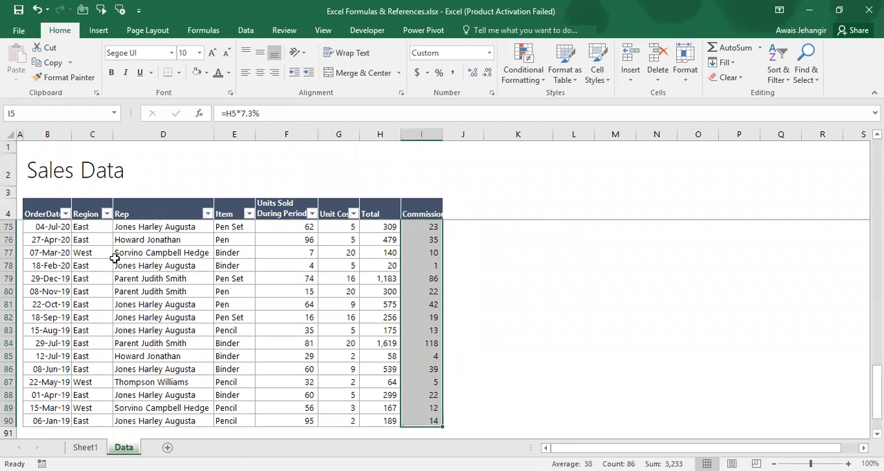
pyautogui.hotkey('alt', 'h')
pyautogui.press('0')
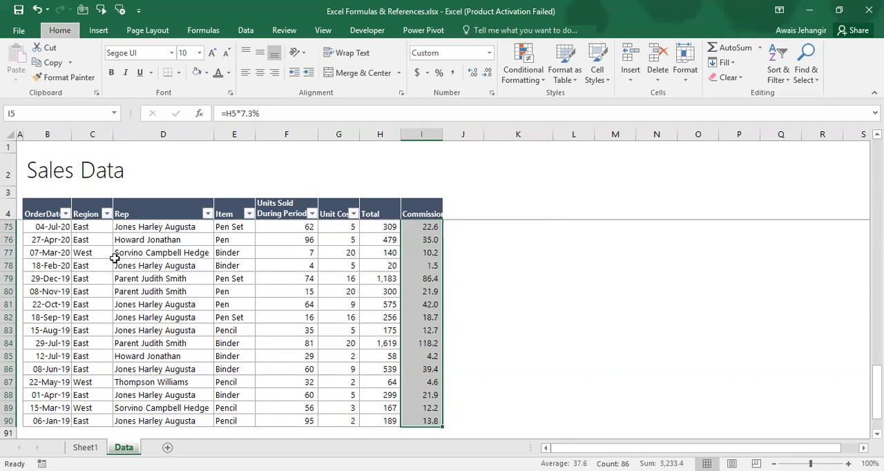
pyautogui.hotkey('alt', 'h')
pyautogui.press('0')
# Copy the Total column's formatting onto the Commission column with Format Painter
pyautogui.press('Up')
pyautogui.press('Down')
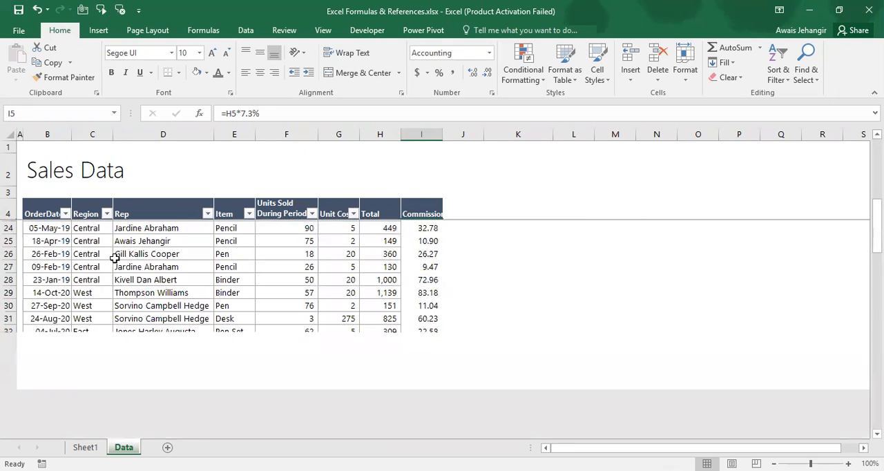
pyautogui.press('Right')
pyautogui.press('Right')
pyautogui.press('Left')
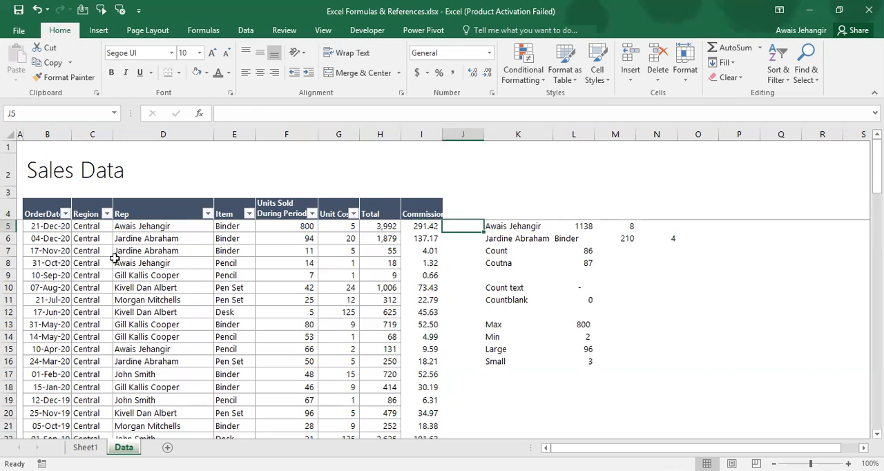
pyautogui.press('Left')
pyautogui.press('Left')
pyautogui.press('Up')
pyautogui.hotkey('ctrl', 'space')
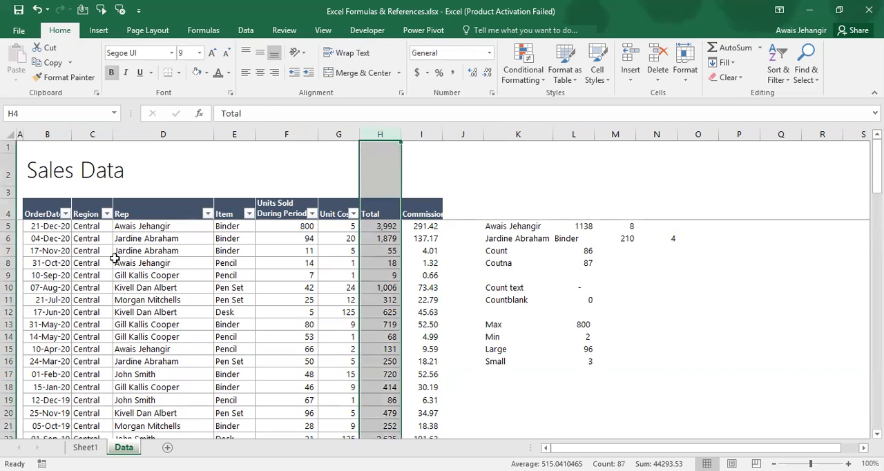
pyautogui.click(64, 76)
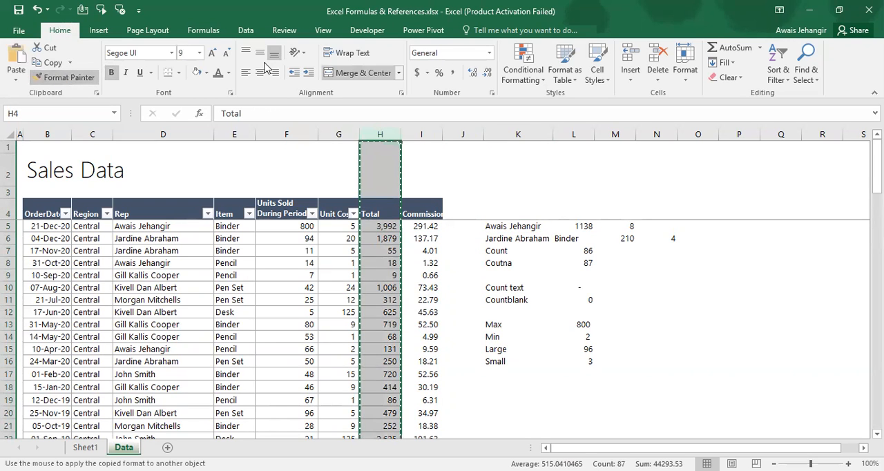
pyautogui.click(421, 131)
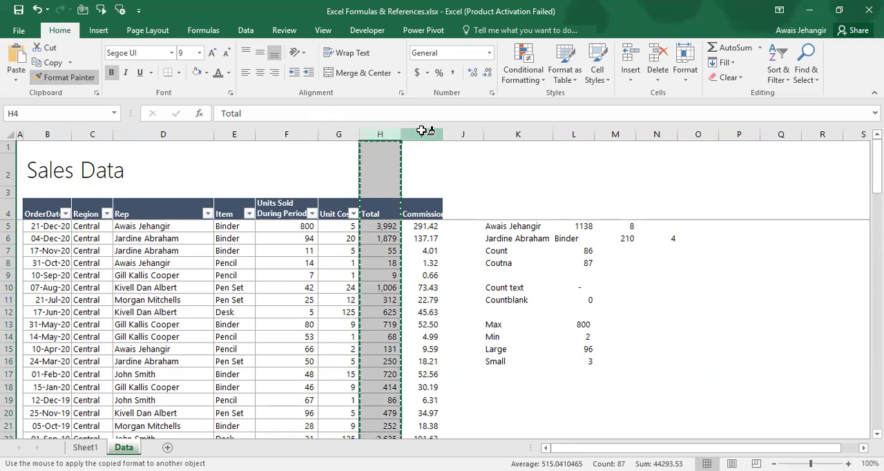
pyautogui.press('Right')
pyautogui.press('Right')
pyautogui.press('Down')
pyautogui.press('Down')
pyautogui.press('Down')
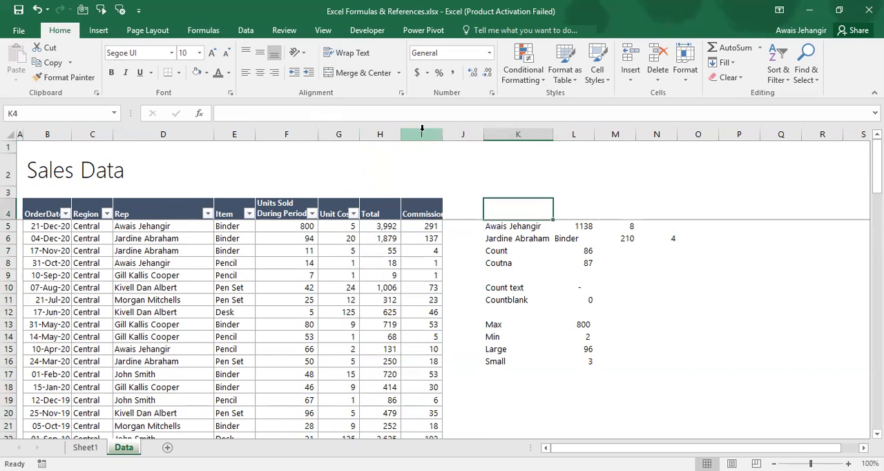
# Insert a new column J immediately after the Commission column
pyautogui.press('Left')
pyautogui.hotkey('ctrl', 'space')
pyautogui.hotkey('ctrl', 'shift', '+')
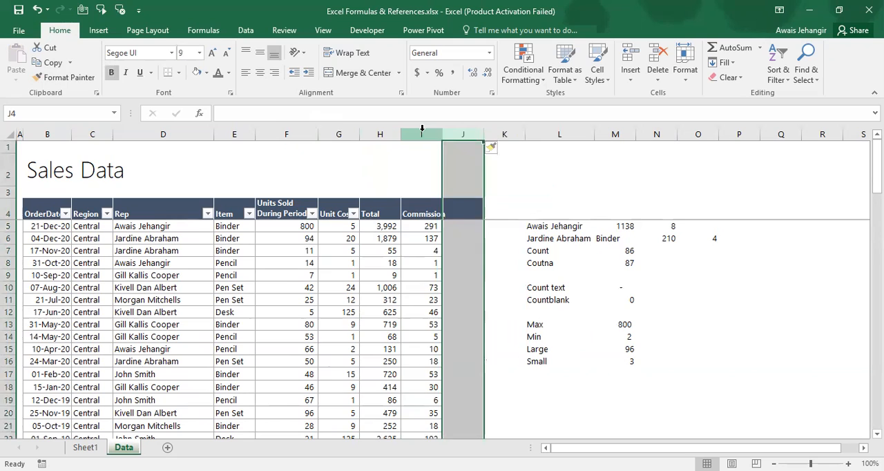
# Enter the header Rounded in J4
pyautogui.hotkey('shift', 'BackSpace')
pyautogui.write('Coun')
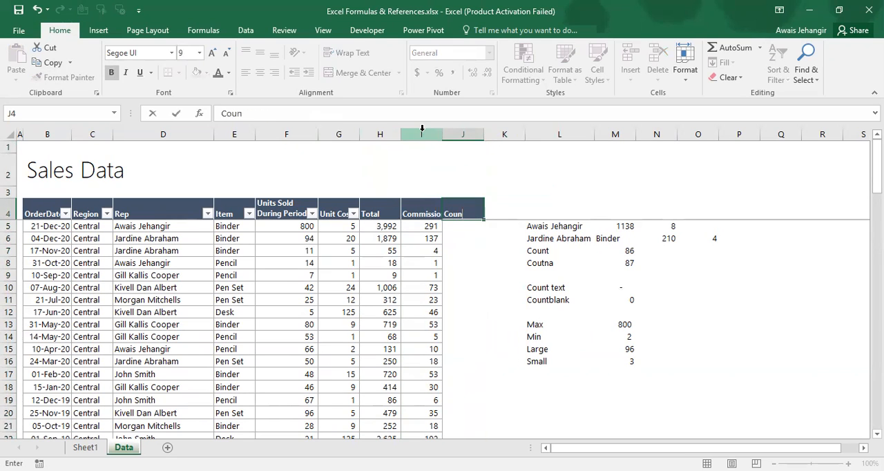
pyautogui.press('BackSpace')
pyautogui.press('BackSpace')
pyautogui.press('BackSpace')
pyautogui.press('BackSpace')
pyautogui.write('Rounded')
pyautogui.press('Return')
# Display the Commission values in I5:I90 with three decimal places
pyautogui.press('Left')
pyautogui.hotkey('ctrl', 'shift', 'Down')
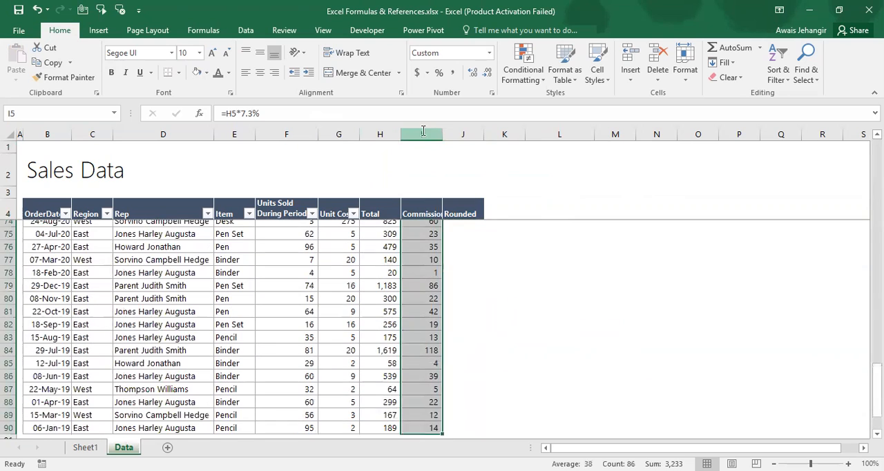
pyautogui.hotkey('ctrl', '1')
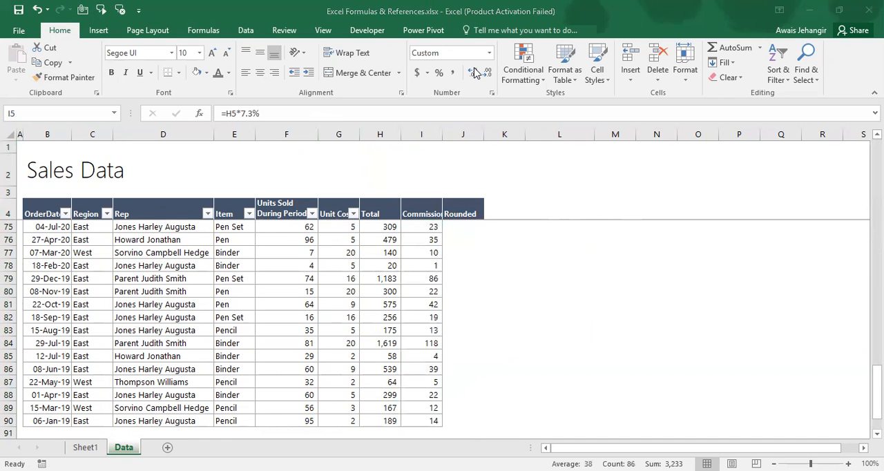
pyautogui.click(442, 86)
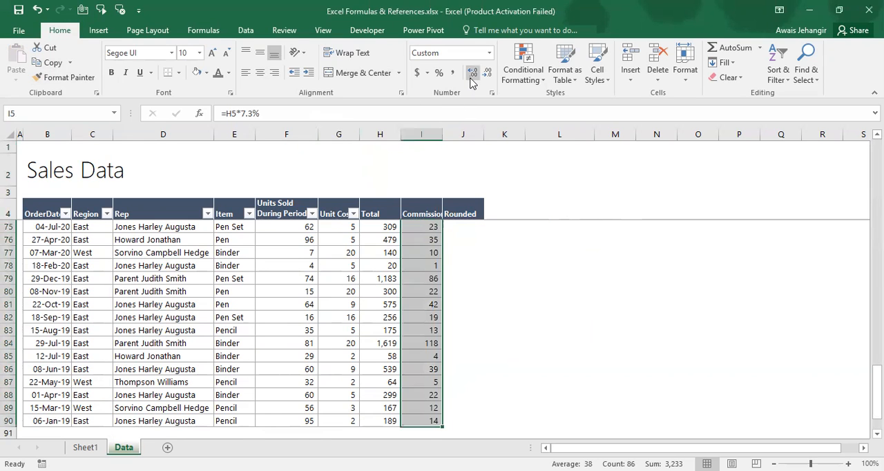
pyautogui.click(471, 76)
pyautogui.click(472, 76)
pyautogui.click(472, 76)
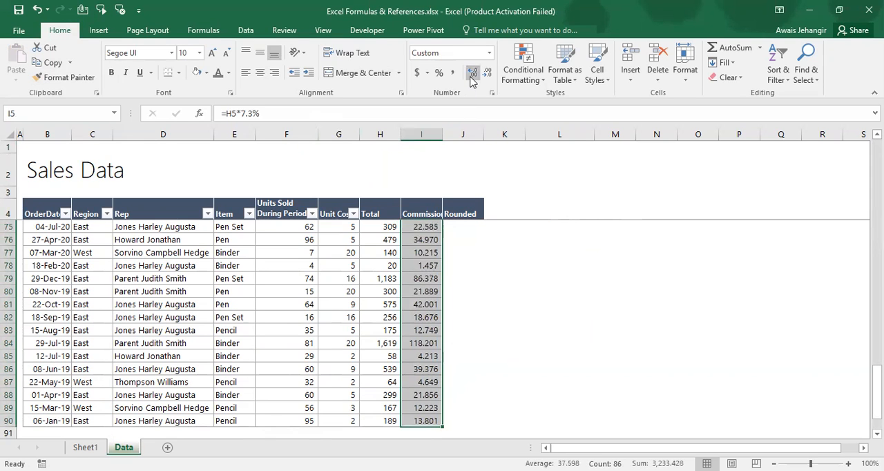
pyautogui.press('Up')
pyautogui.press('Down')
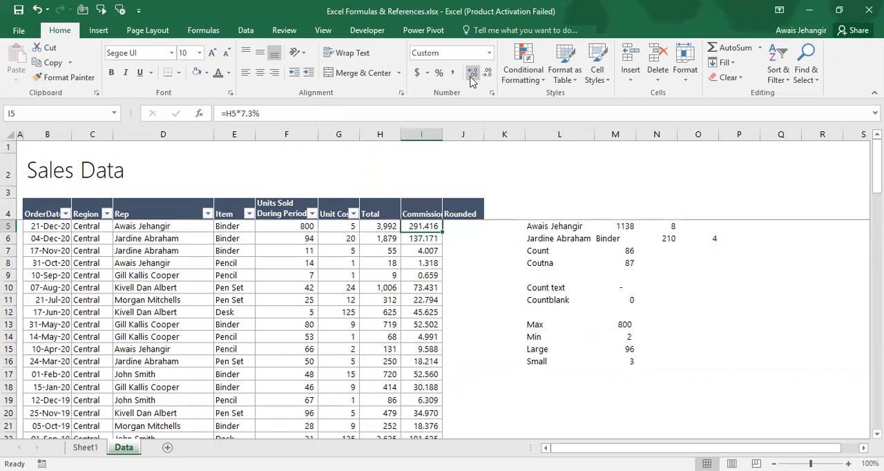
# Enter the formula =ROUND(I5,0) in J5 to round the commission to a whole number
pyautogui.press('Right')
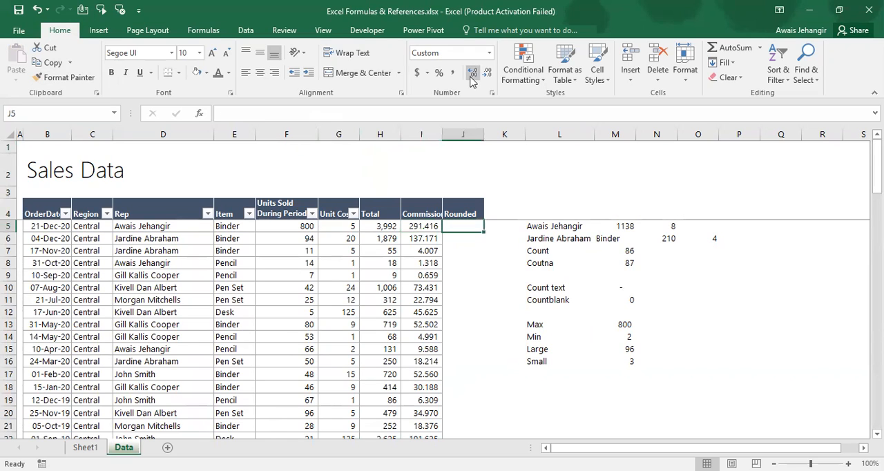
pyautogui.write('=')
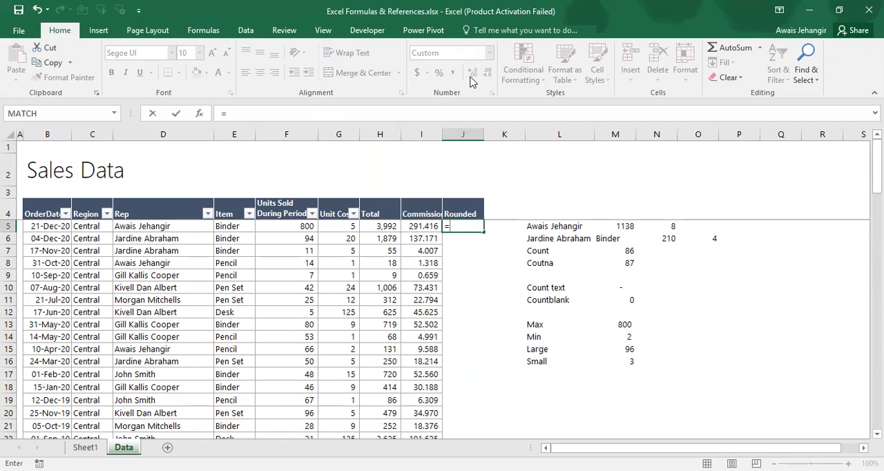
pyautogui.write('round')
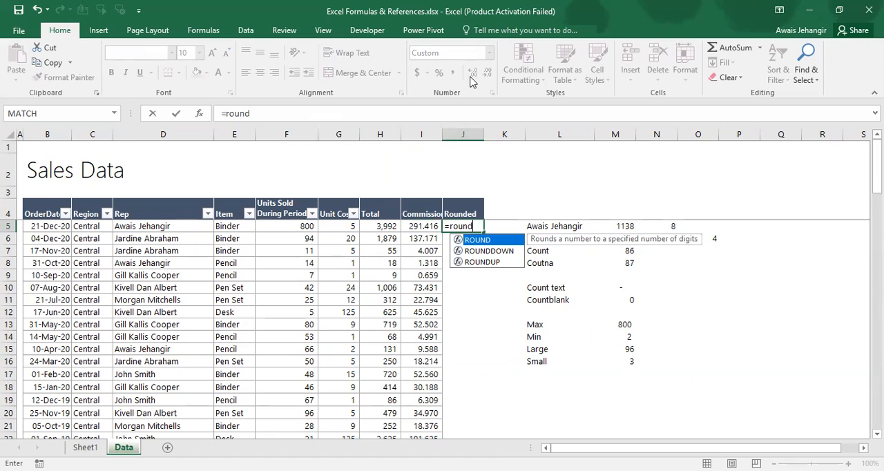
pyautogui.press('Tab')
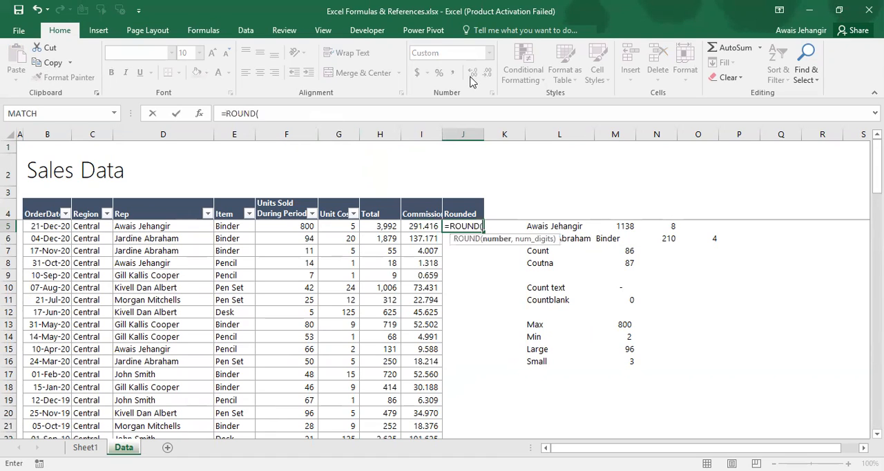
pyautogui.press('Left')
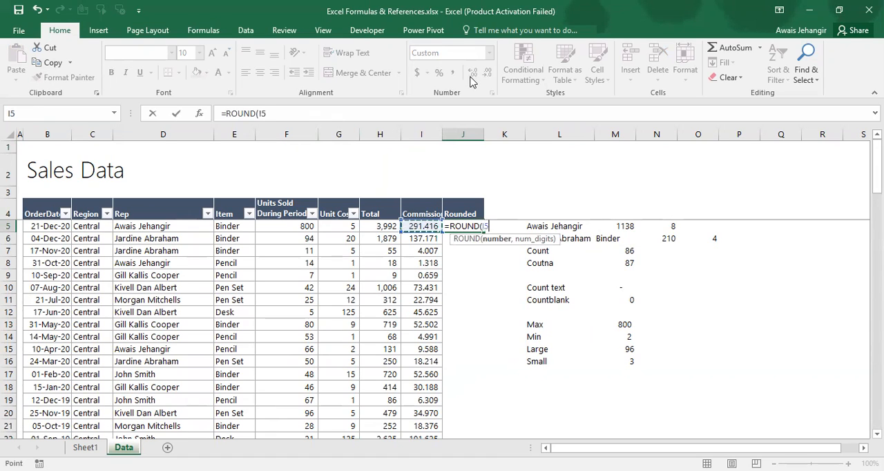
pyautogui.write(',')
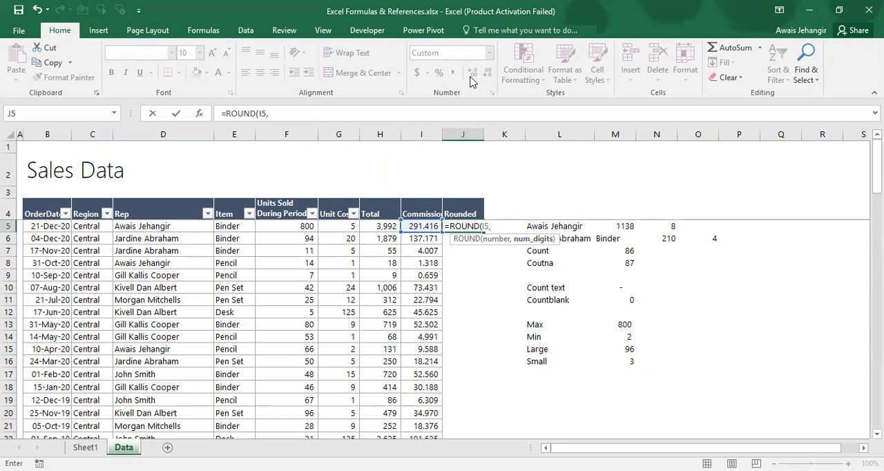
pyautogui.write('0')
pyautogui.press('Return')
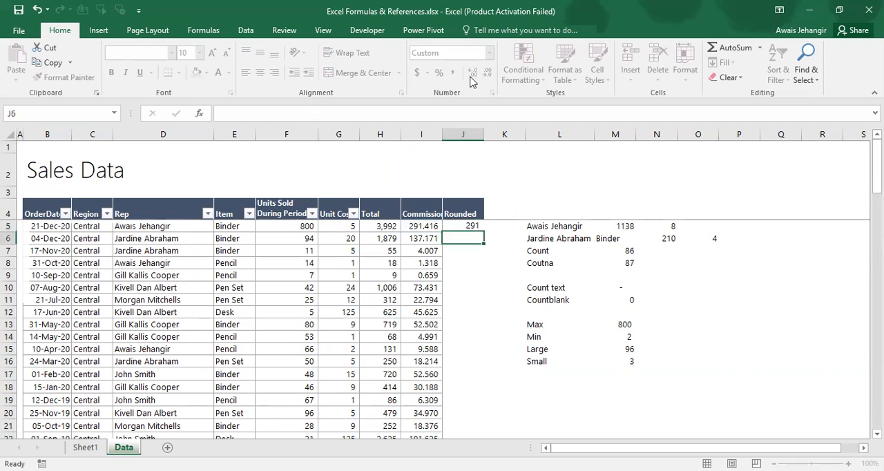
# Change the number of digits in the J5 ROUND formula to 1
pyautogui.press('Up')
pyautogui.press('F2')
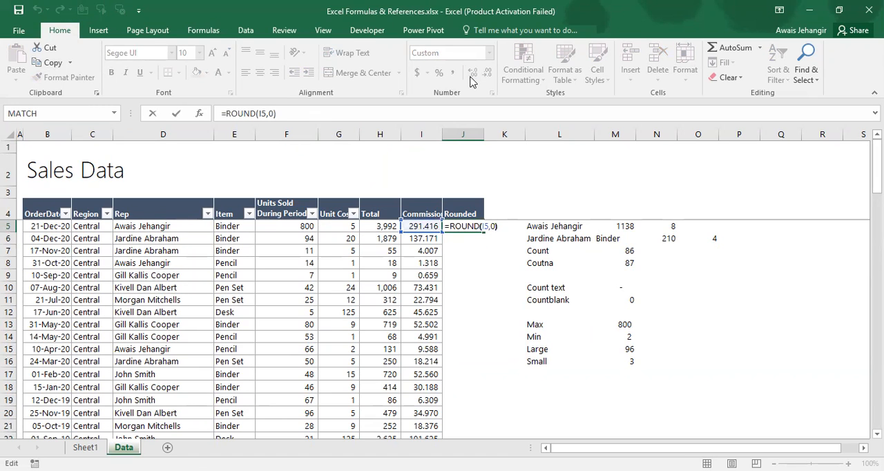
pyautogui.press('Left')
pyautogui.press('BackSpace')
pyautogui.write('1')
pyautogui.press('Return')
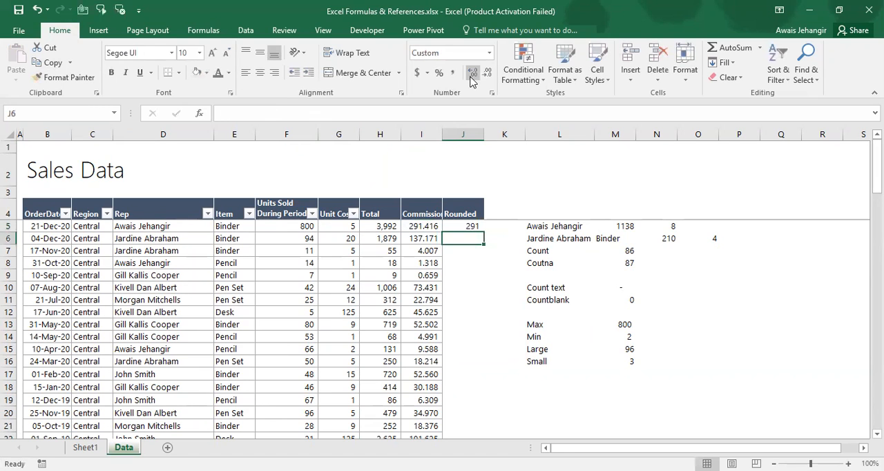
# Display the rounded value in J5 with three decimal places
pyautogui.press('Up')
pyautogui.click(472, 73)
pyautogui.click(473, 73)
pyautogui.click(474, 74)
# Change the J5 formula to =ROUND(I5,2) to round the commission to two decimals
pyautogui.press('F2')
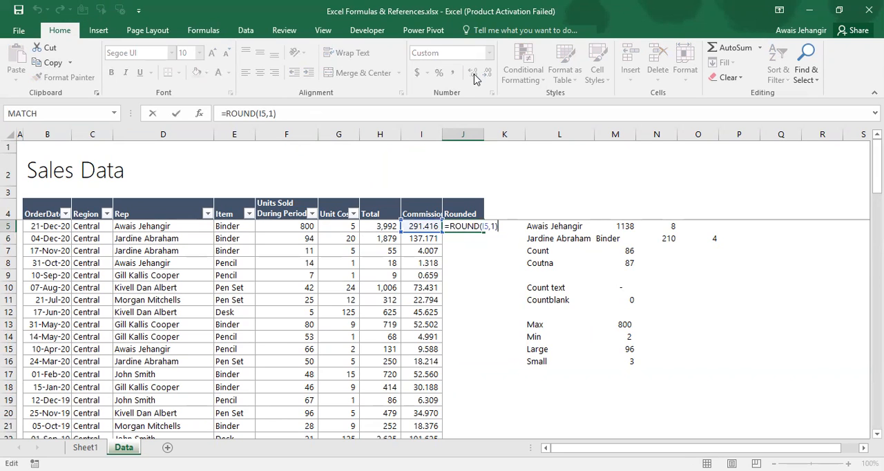
pyautogui.press('Left')
pyautogui.press('BackSpace')
pyautogui.write('2')
pyautogui.press('Return')
pyautogui.press('Up')
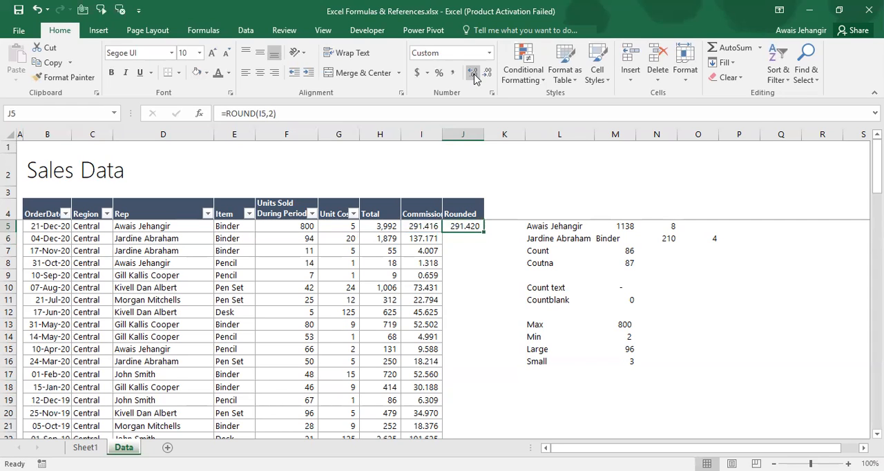
# Set the number of digits in the J5 ROUND formula back to 0
pyautogui.press('F2')
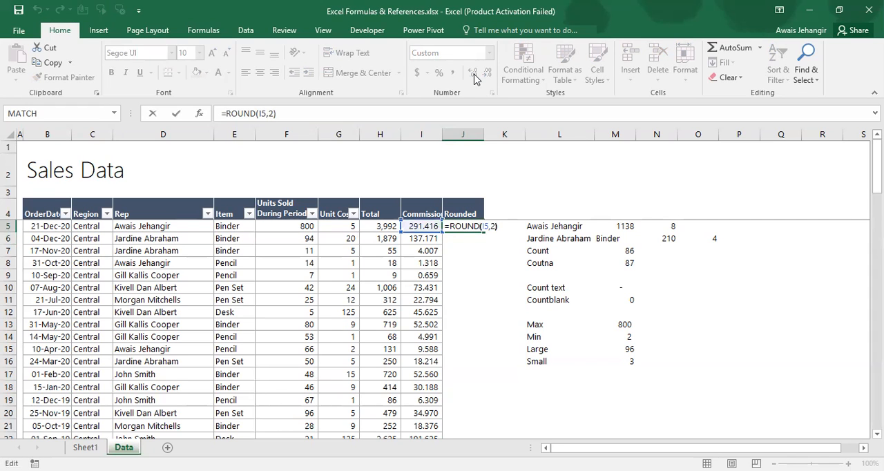
pyautogui.press('Left')
pyautogui.press('BackSpace')
pyautogui.write('0')
pyautogui.press('Return')
pyautogui.press('Up')
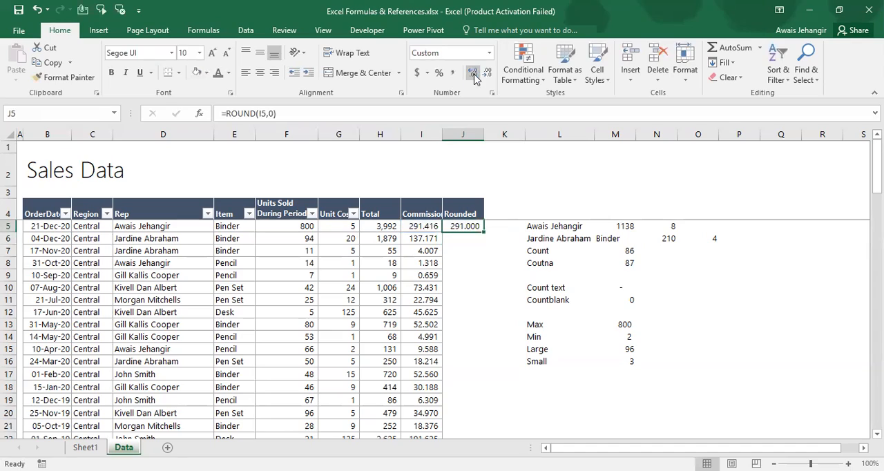
# Copy the ROUND formula from J5 down the Rounded column to J90
pyautogui.hotkey('ctrl', 'c')
pyautogui.hotkey('ctrl', 'Down')
pyautogui.hotkey('ctrl', 'shift', 'Up')
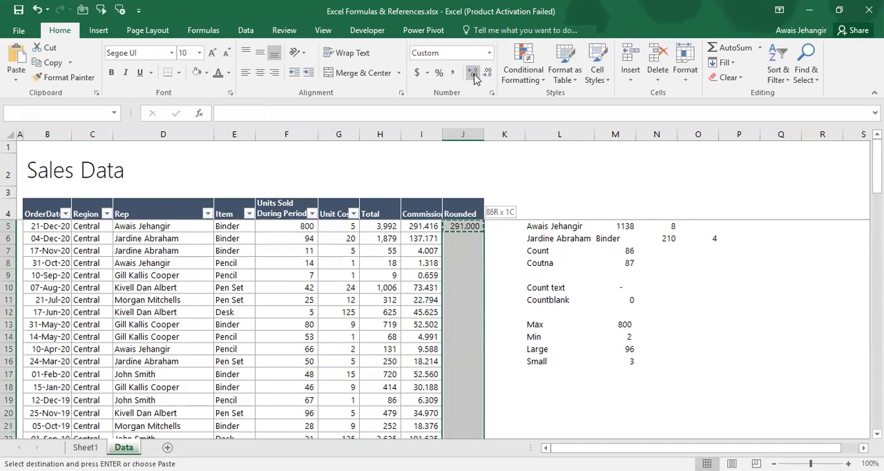
pyautogui.press('Return')
pyautogui.hotkey('ctrl', 'Up')
pyautogui.press('Down')
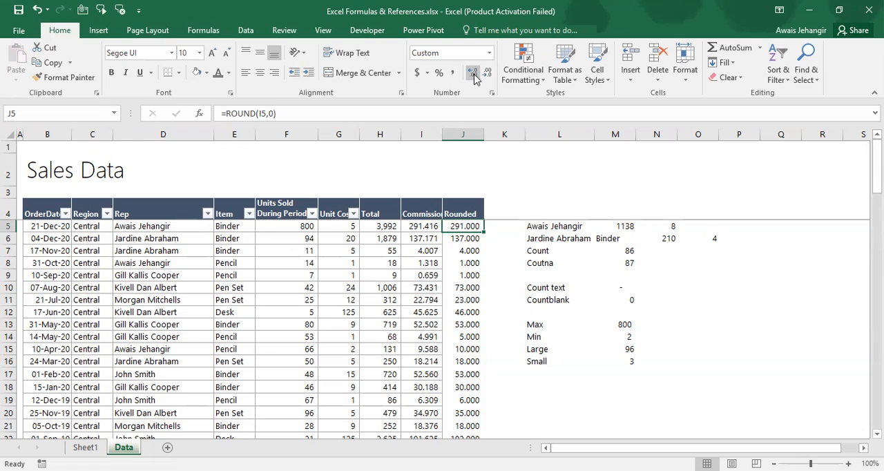
# Compare the commission in I9 with its rounded value in J9
pyautogui.press('Left')
pyautogui.press('Down')
pyautogui.press('Down')
pyautogui.press('Down')
pyautogui.press('Down')
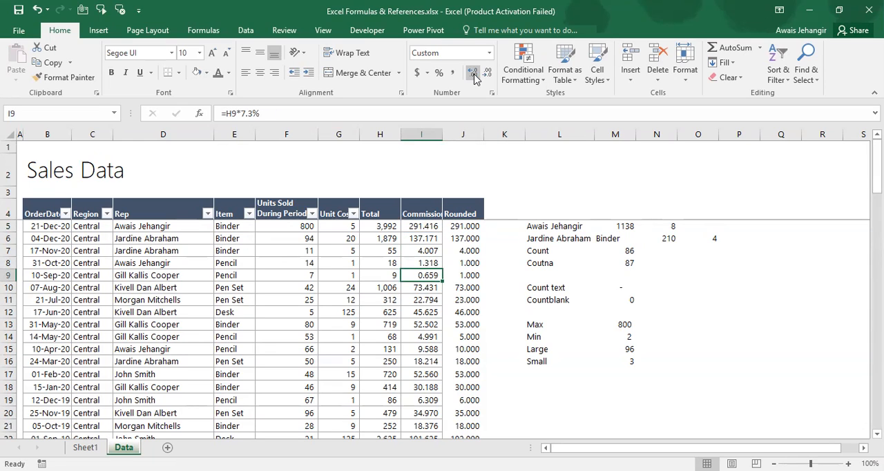
pyautogui.press('Right')
pyautogui.press('Left')
pyautogui.press('Right')
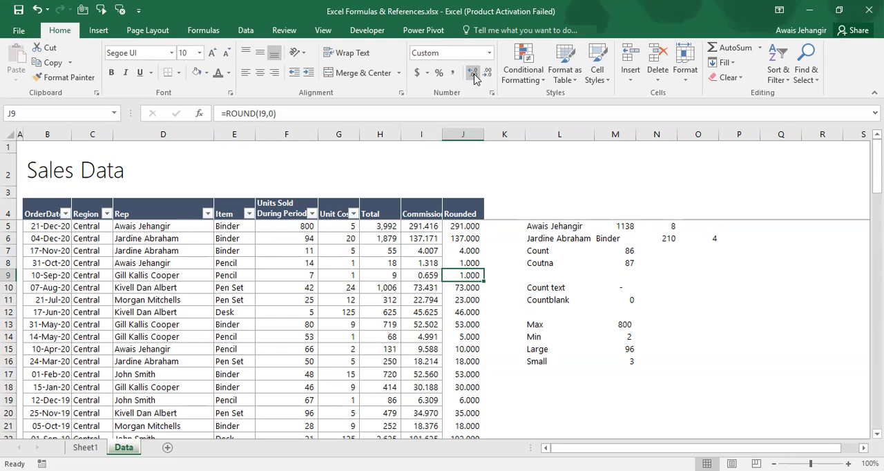
# Change the J5 formula to =ROUNDDOWN(I5,0) so the commission is always rounded down
pyautogui.press('Up')
pyautogui.press('Up')
pyautogui.press('Up')
pyautogui.press('Up')
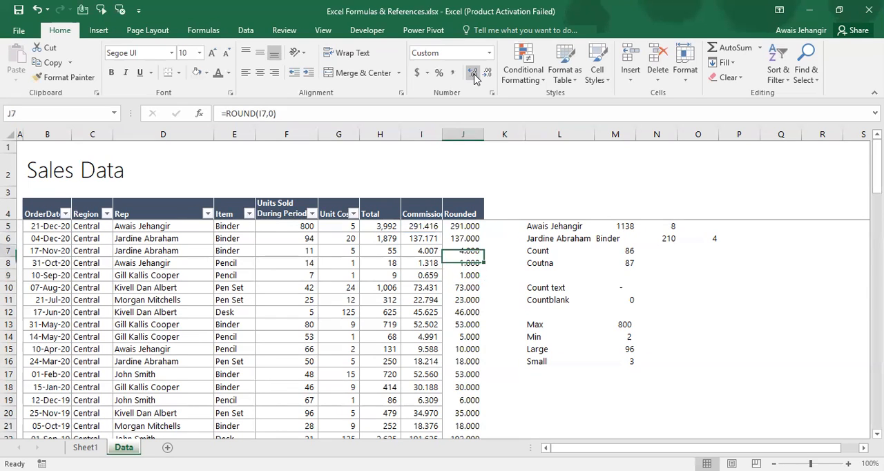
pyautogui.press('F2')
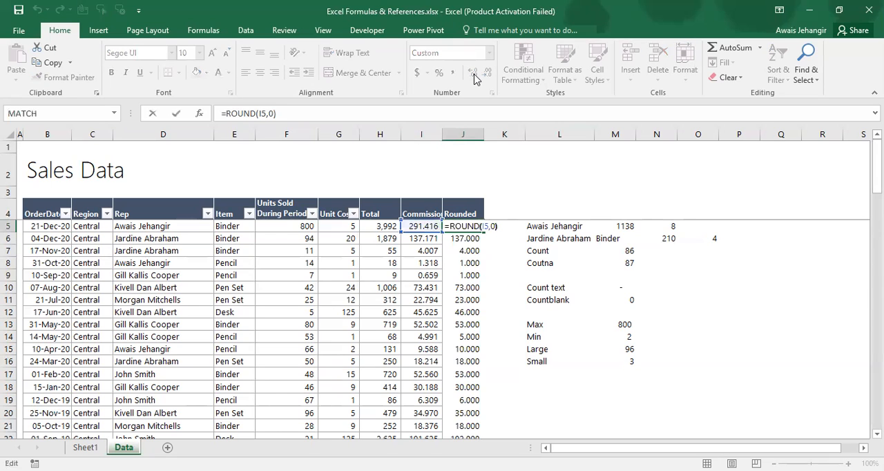
pyautogui.press('Left')
pyautogui.press('Left')
pyautogui.press('Left')
pyautogui.press('Left')
pyautogui.press('Left')
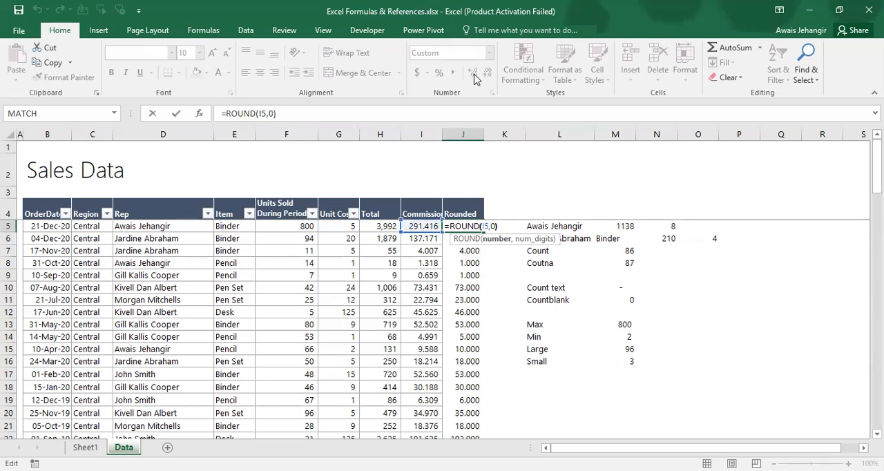
pyautogui.press('Left')
pyautogui.write('DOWN')
pyautogui.press('Return')
pyautogui.press('Up')
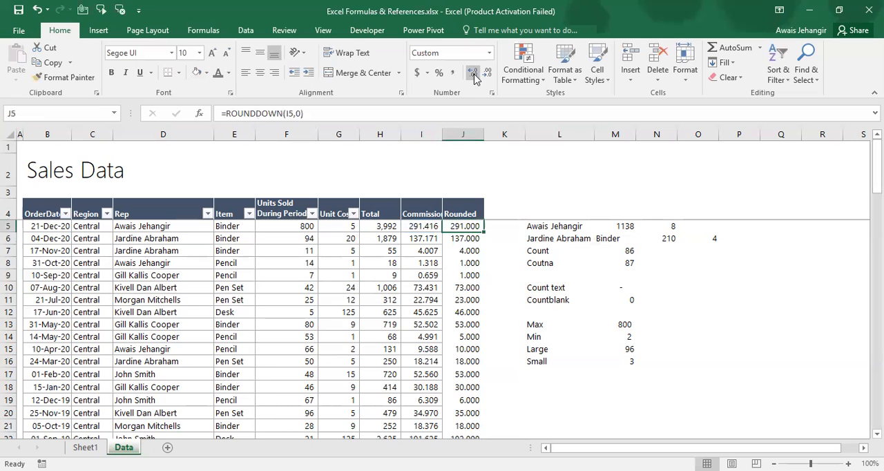
# Copy the ROUNDDOWN formula from J5 over the rest of the Rounded column
pyautogui.hotkey('ctrl', 'c')
pyautogui.hotkey('ctrl', 'shift', 'Down')
pyautogui.press('Return')
# Compare the Commission values with their rounded-down values, checking rows 9, 11 and 16
pyautogui.press('Down')
pyautogui.press('Down')
pyautogui.press('Down')
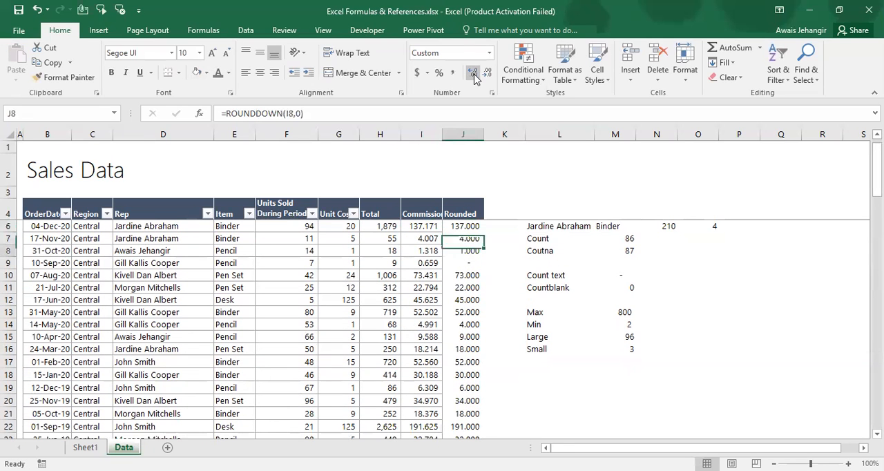
pyautogui.press('Left')
pyautogui.press('Down')
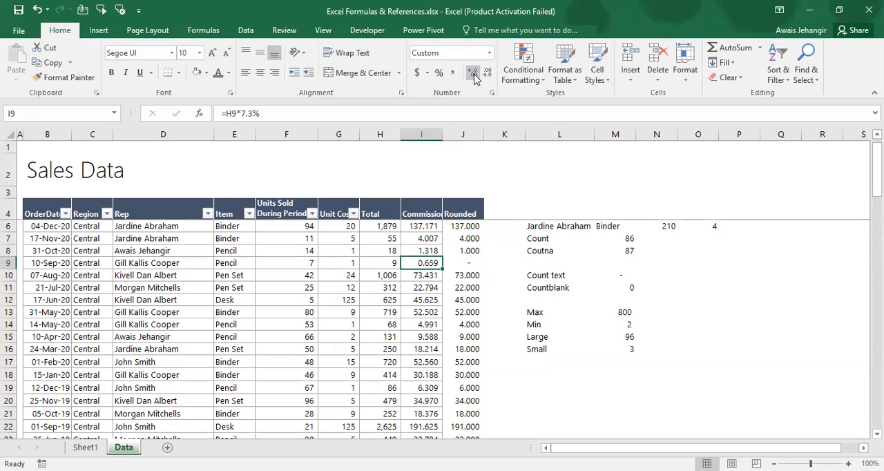
pyautogui.press('Right')
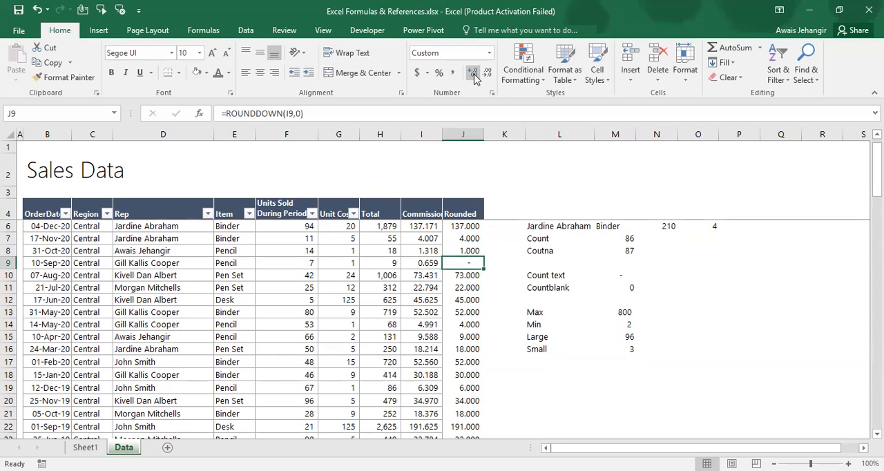
pyautogui.press('Down')
pyautogui.press('Down')
pyautogui.press('Down')
pyautogui.press('Down')
pyautogui.press('Down')
pyautogui.press('Down')
pyautogui.press('Down')
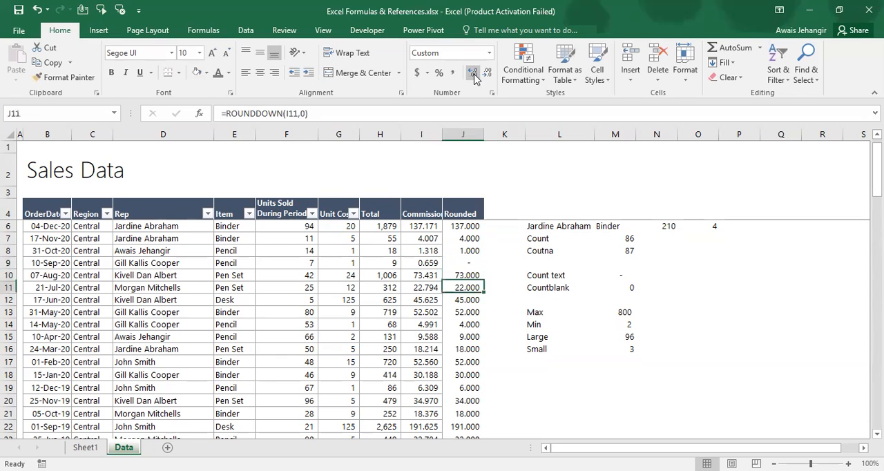
pyautogui.press('Left')
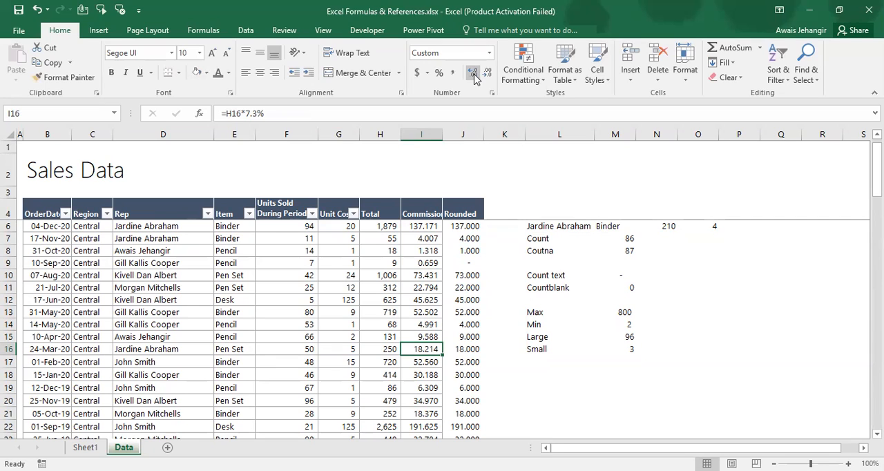
pyautogui.press('Right')
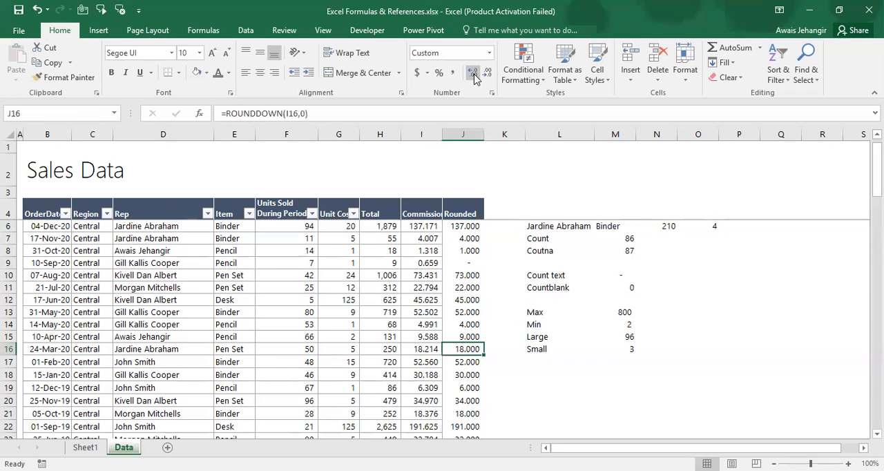
# Change the J5 formula to =ROUNDUP(I5,0) so the commission is always rounded up
pyautogui.hotkey('ctrl', 'Up')
pyautogui.press('Down')
pyautogui.press('F2')
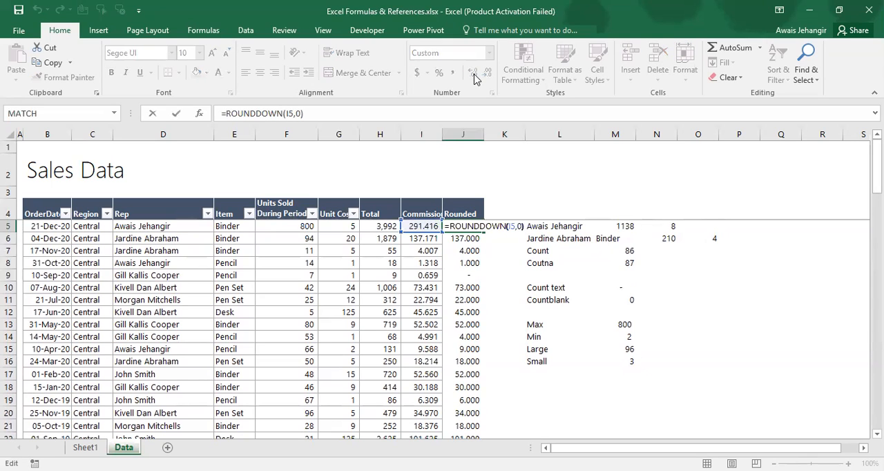
pyautogui.press('BackSpace')
pyautogui.press('BackSpace')
pyautogui.press('BackSpace')
pyautogui.press('BackSpace')
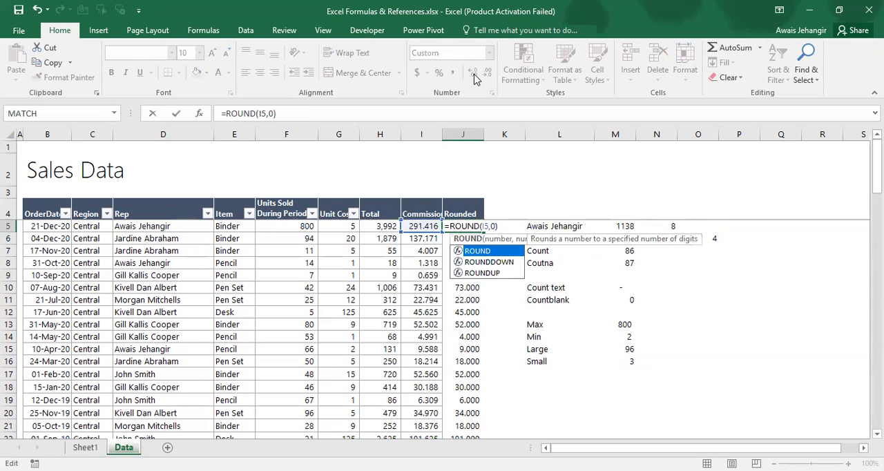
pyautogui.write('UP')
pyautogui.press('Return')
# Copy the ROUNDUP formula from J5 over the rest of the Rounded column
pyautogui.press('Up')
pyautogui.hotkey('ctrl', 'c')
pyautogui.hotkey('ctrl', 'shift', 'Down')
pyautogui.hotkey('ctrl', 'v')
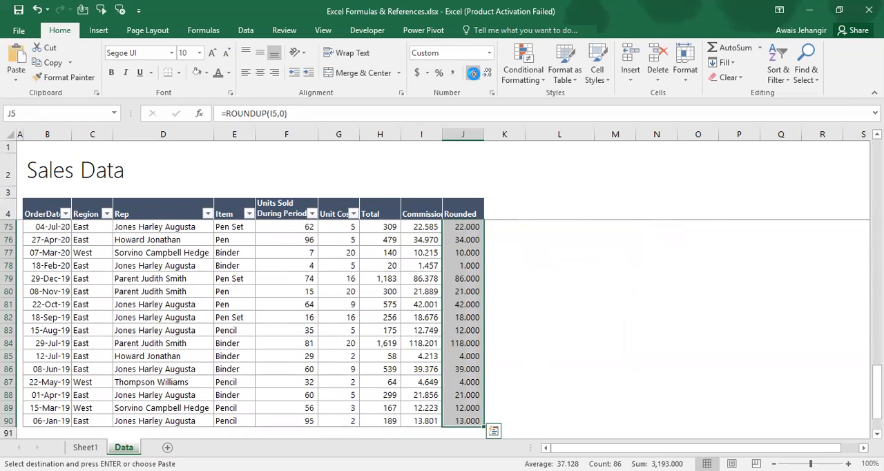
pyautogui.press('Return')
# Compare the commission in I16 with its rounded-up value in J16
pyautogui.press('Down')
pyautogui.press('Down')
pyautogui.press('Down')
pyautogui.press('Down')
pyautogui.press('Down')
pyautogui.press('Down')
pyautogui.press('Down')
pyautogui.press('Down')
pyautogui.press('Down')
pyautogui.press('Down')
pyautogui.press('Down')
pyautogui.press('Left')
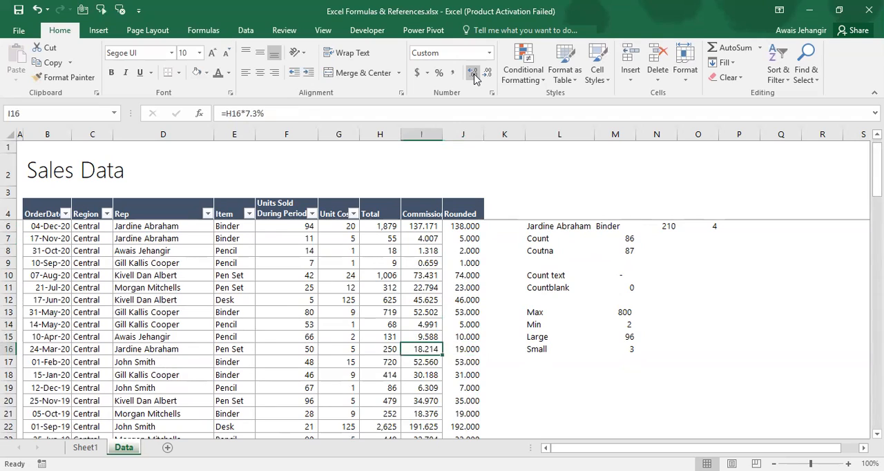
pyautogui.press('Right')
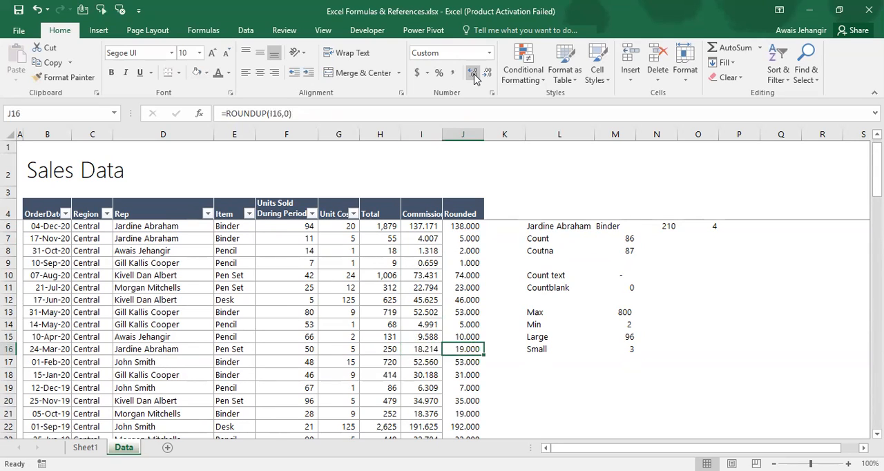
# Review the list of mathematical formula topics in rows 5 to 10 of Sheet1
pyautogui.hotkey('ctrl', 'pageup')
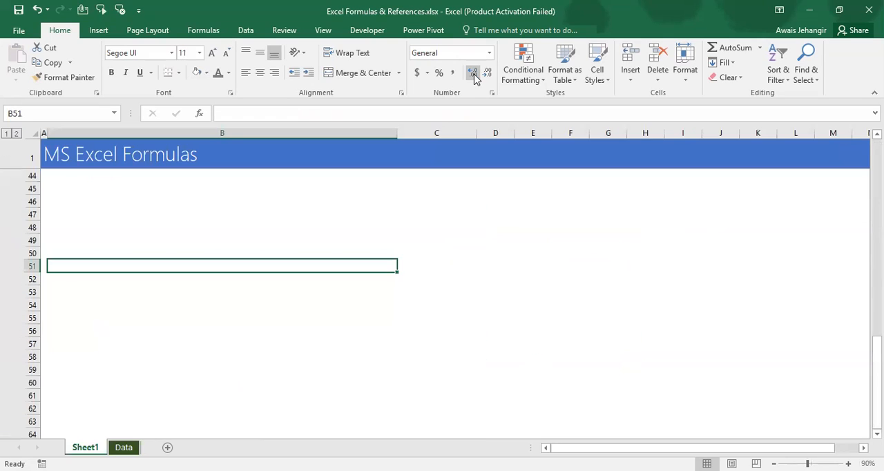
pyautogui.hotkey('ctrl', 'Up')
pyautogui.hotkey('ctrl', 'Up')
pyautogui.hotkey('ctrl', 'Up')
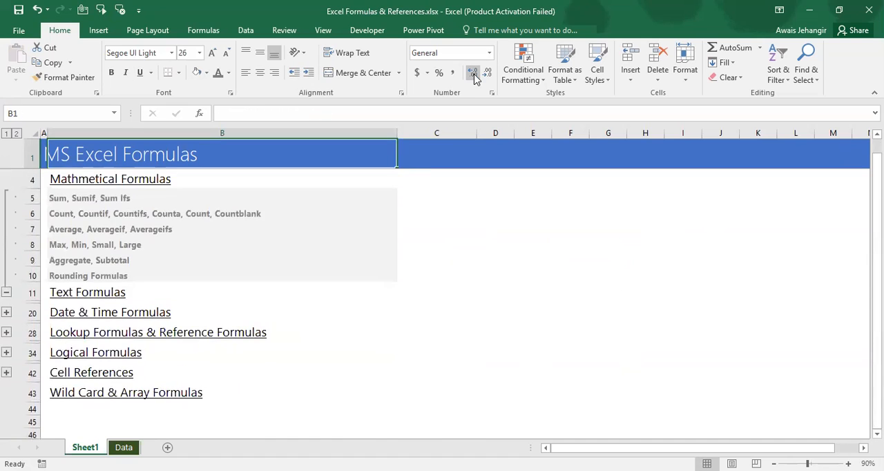
pyautogui.press('Down')
pyautogui.press('Down')
pyautogui.press('Down')
pyautogui.press('Down')
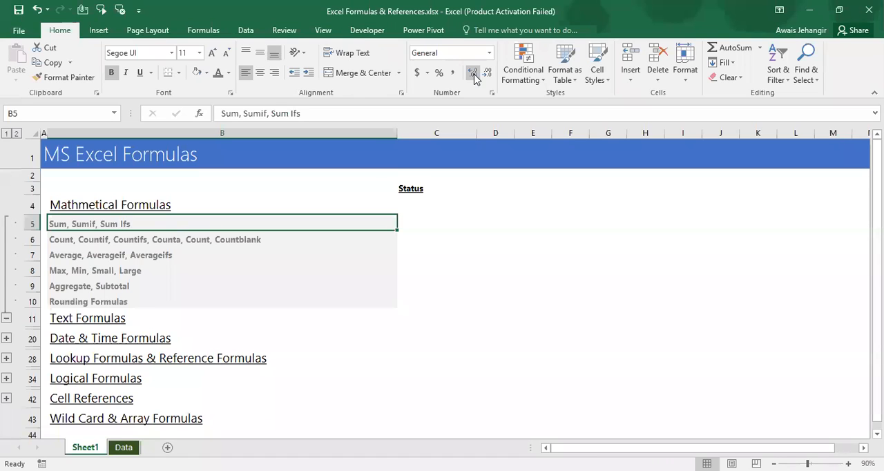
pyautogui.hotkey('ctrl', 'shift', 'Down')
pyautogui.hotkey('shift', 'space')
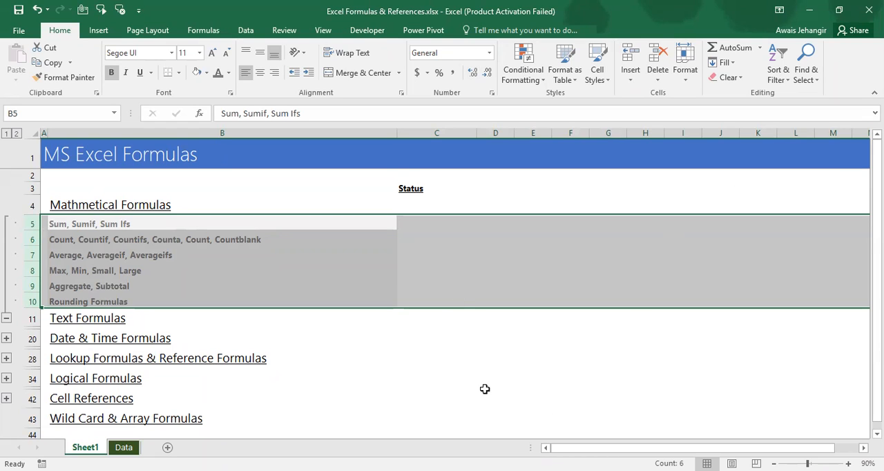
# Expand the Text Formulas group on Sheet1, select the Left, Right, Mid topic, and return to the Data sheet
pyautogui.click(7, 339)
pyautogui.scroll(-1, 8, 339)
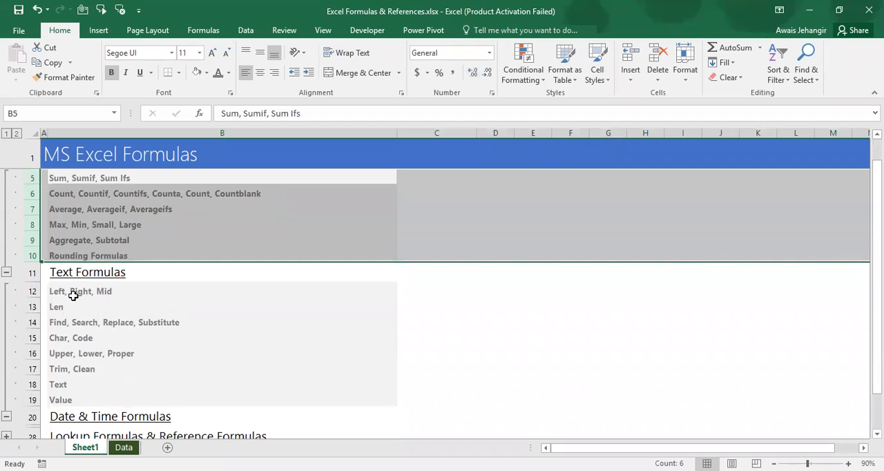
pyautogui.click(73, 296)
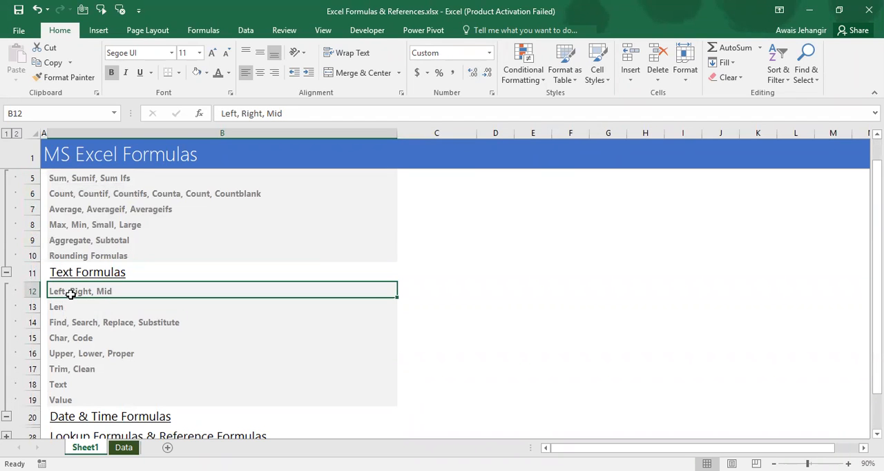
pyautogui.click(71, 295)
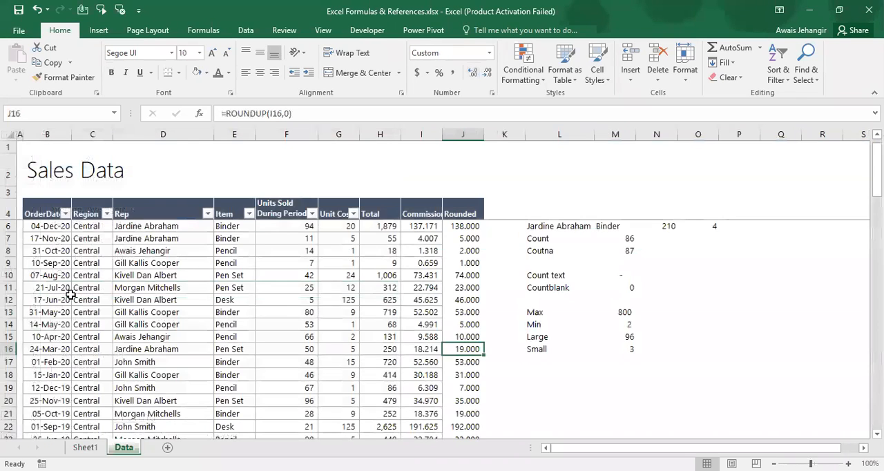
# Delete the Commission and Rounded columns from the Data sheet
pyautogui.press('Up')
pyautogui.press('Up')
pyautogui.press('Up')
pyautogui.press('Up')
pyautogui.press('Up')
pyautogui.press('Up')
pyautogui.press('Up')
pyautogui.press('Up')
pyautogui.press('Up')
pyautogui.press('Up')
pyautogui.press('Left')
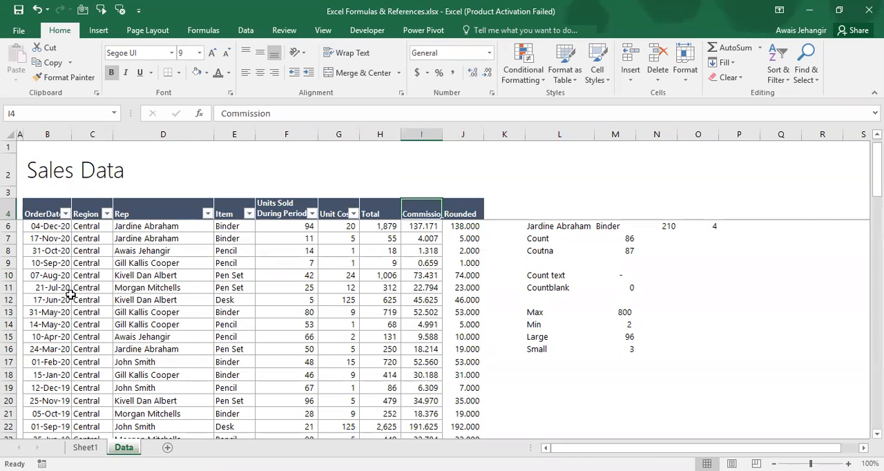
pyautogui.hotkey('ctrl', 'space')
pyautogui.hotkey('shift', 'Right')
pyautogui.hotkey('ctrl', '-')
pyautogui.press('Left')
pyautogui.press('Left')
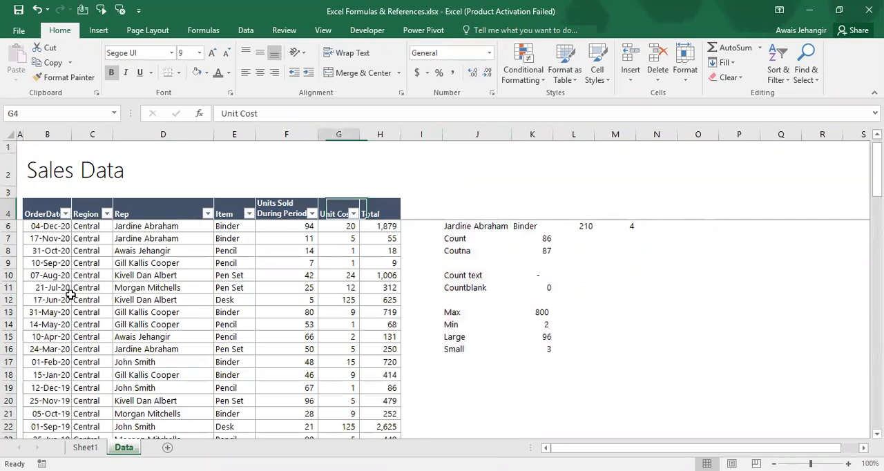
# Delete columns J to N, which hold the earlier formula examples beside the Sales Data table
pyautogui.press('Right')
pyautogui.hotkey('ctrl', 'pageup')
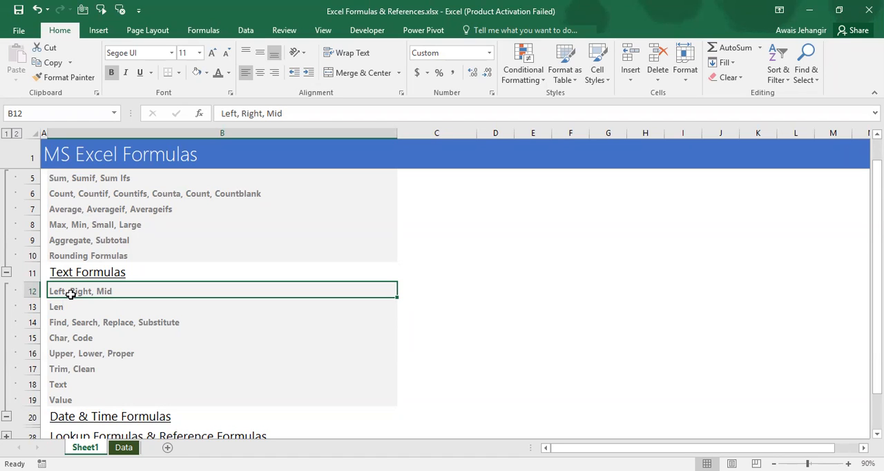
pyautogui.hotkey('ctrl', 'pagedown')
pyautogui.press('Right')
pyautogui.press('Right')
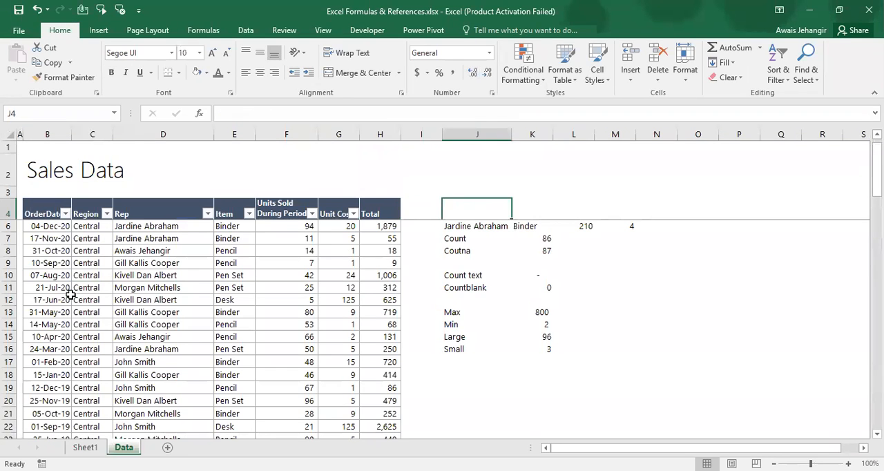
pyautogui.hotkey('ctrl', 'space')
pyautogui.hotkey('shift', 'Right')
pyautogui.hotkey('shift', 'Right')
pyautogui.hotkey('shift', 'Right')
pyautogui.hotkey('shift', 'Right')
pyautogui.hotkey('ctrl', '-')
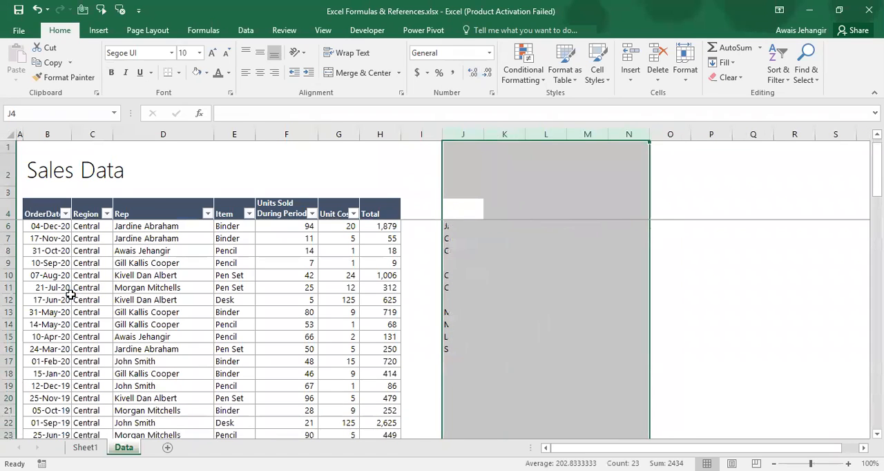
# Copy all Rep names from D5 downward and paste them as values starting in J5
pyautogui.press('Left')
pyautogui.press('Left')
pyautogui.press('Left')
pyautogui.press('Left')
pyautogui.press('Left')
pyautogui.press('Left')
pyautogui.press('Down')
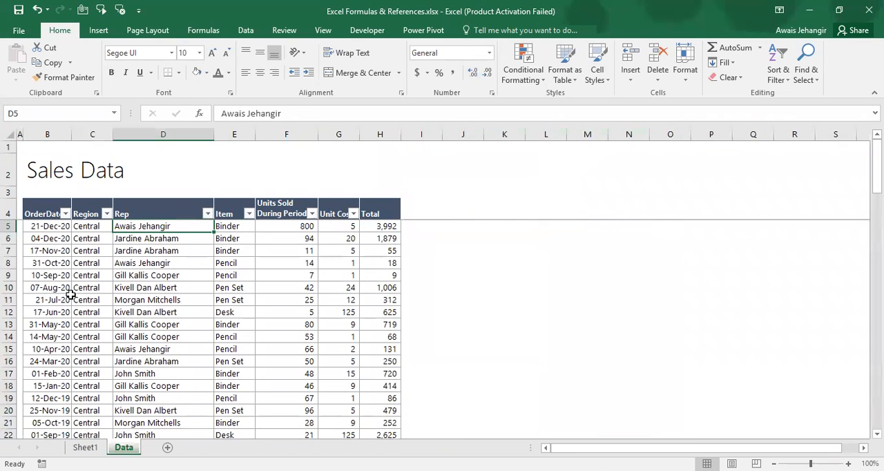
pyautogui.hotkey('ctrl', 'shift', 'Down')
pyautogui.hotkey('ctrl', 'c')
pyautogui.hotkey('ctrl', 'Up')
pyautogui.press('Right')
pyautogui.press('Right')
pyautogui.press('Right')
pyautogui.press('Right')
pyautogui.press('Right')
pyautogui.press('Right')
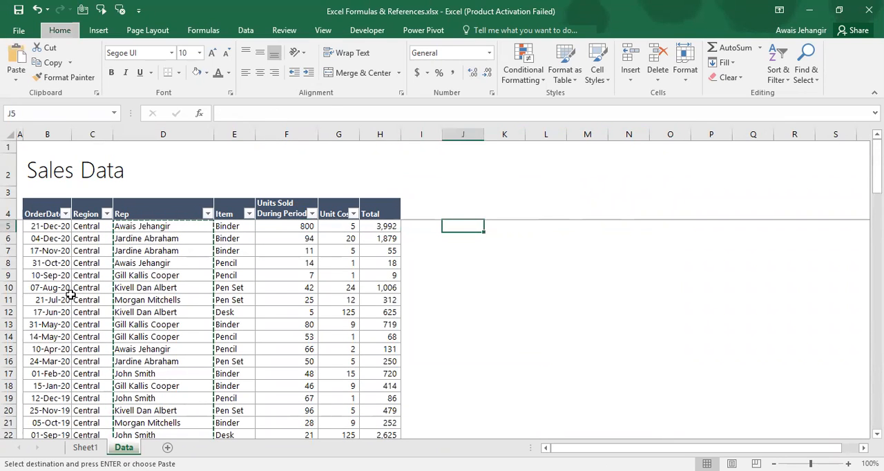
pyautogui.hotkey('ctrl', 'alt', 'v')
pyautogui.press('v')
pyautogui.press('Return')
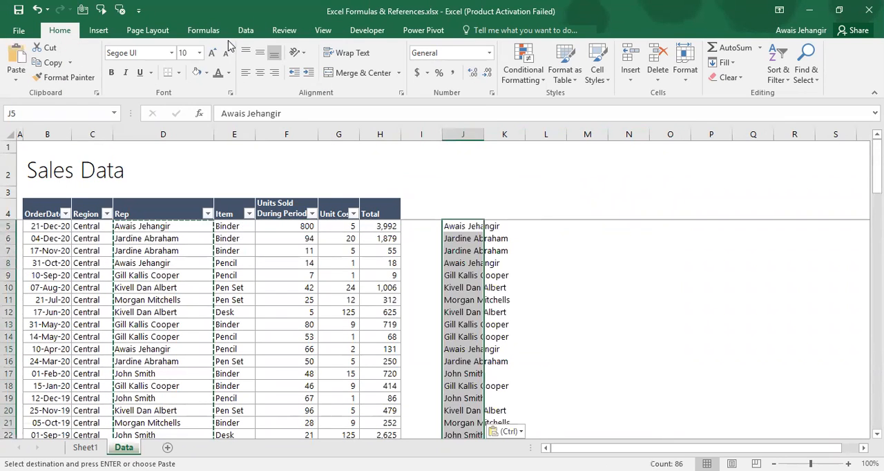
# Remove the duplicate names from the pasted list in column J, treating it as data without headers
pyautogui.click(246, 30)
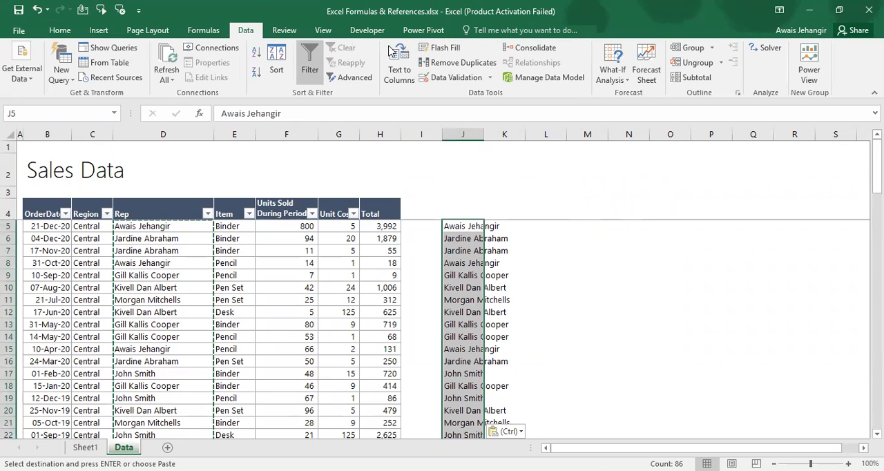
pyautogui.click(452, 69)
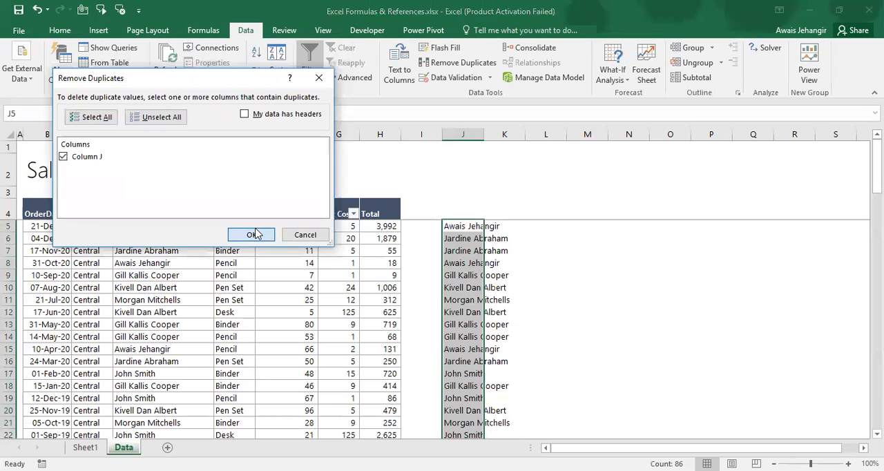
pyautogui.click(255, 235)
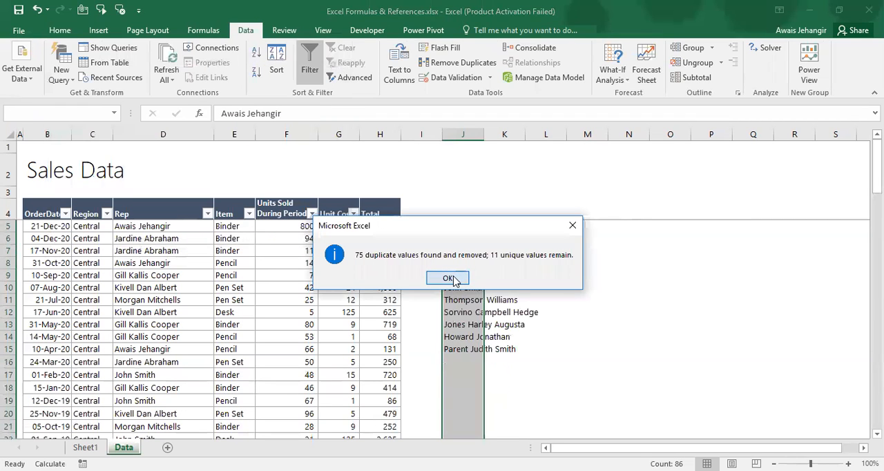
pyautogui.click(454, 279)
# AutoFit the width of column J to the list of unique names in J5:J15
pyautogui.press('Down')
pyautogui.press('Down')
pyautogui.press('Down')
pyautogui.press('Down')
pyautogui.press('Down')
pyautogui.press('Down')
pyautogui.press('Down')
pyautogui.press('Up')
pyautogui.press('Up')
pyautogui.press('Up')
pyautogui.hotkey('ctrl', 'shift', 'Down')
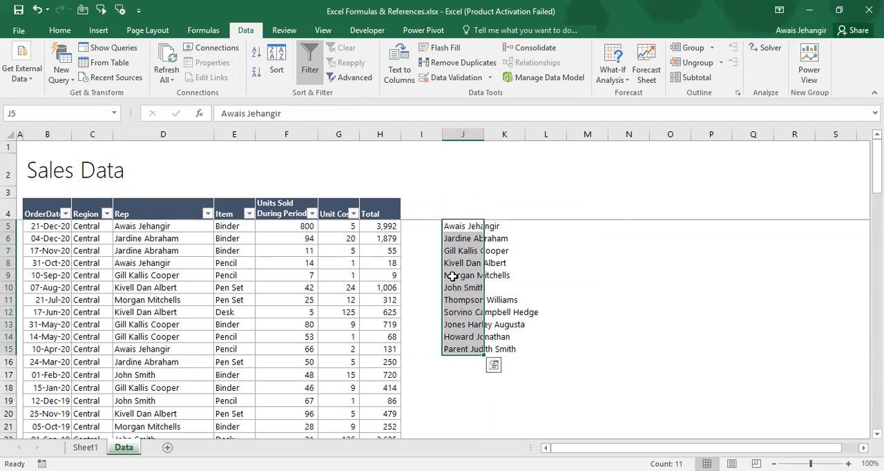
pyautogui.hotkey('alt', 'h')
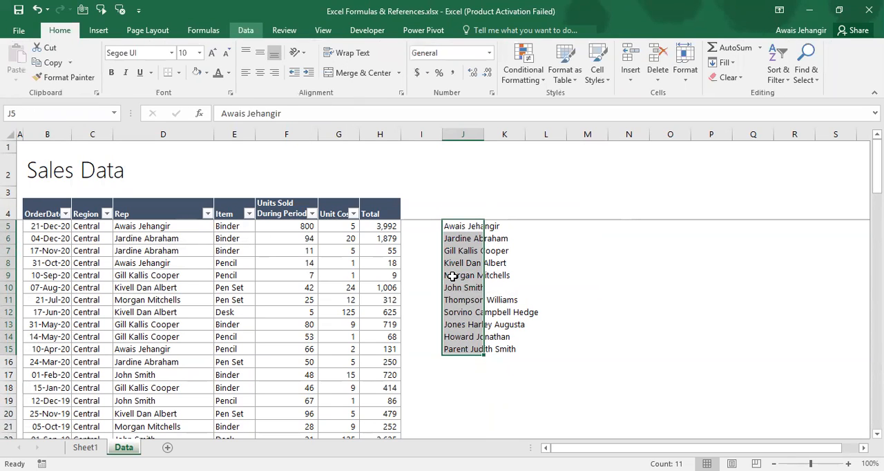
pyautogui.hotkey('alt', 'h')
pyautogui.press('o')
pyautogui.press('i')
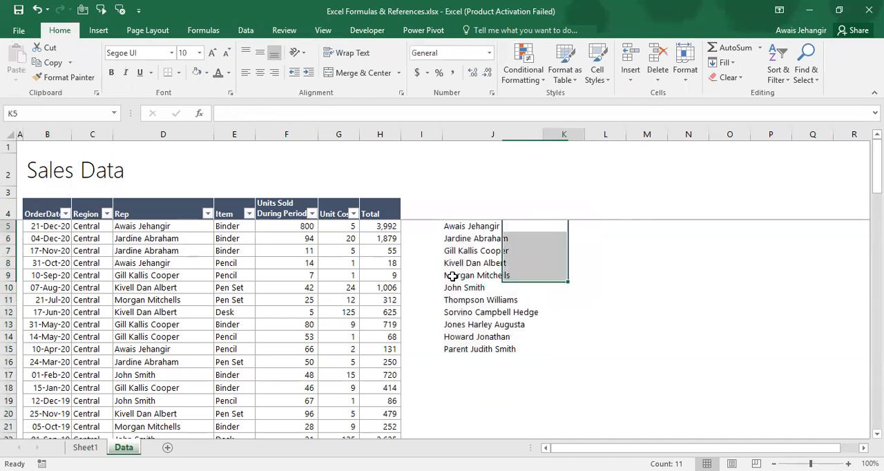
# Enter the header "First Name" in K4, beside the list of unique names
pyautogui.press('Right')
pyautogui.press('Up')
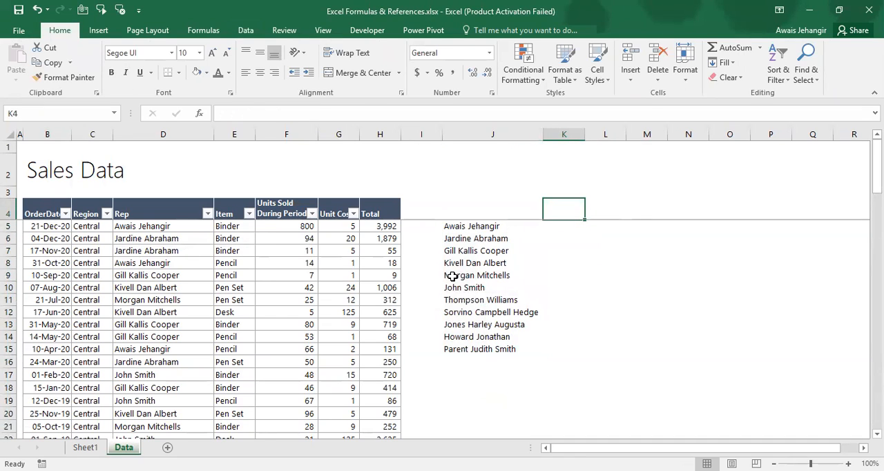
pyautogui.write('First Name')
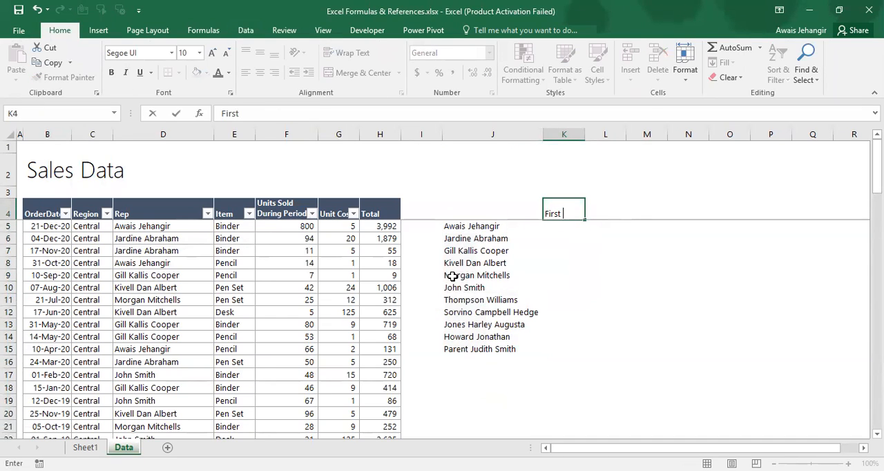
pyautogui.press('Return')
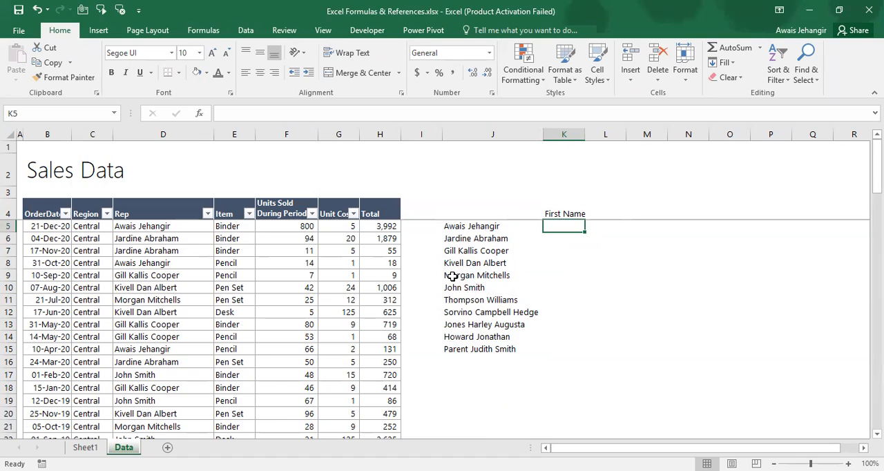
# Enter =LEFT(J5,5) in K5 to extract the first five characters of the name in J5
pyautogui.press('Down')
pyautogui.press('Down')
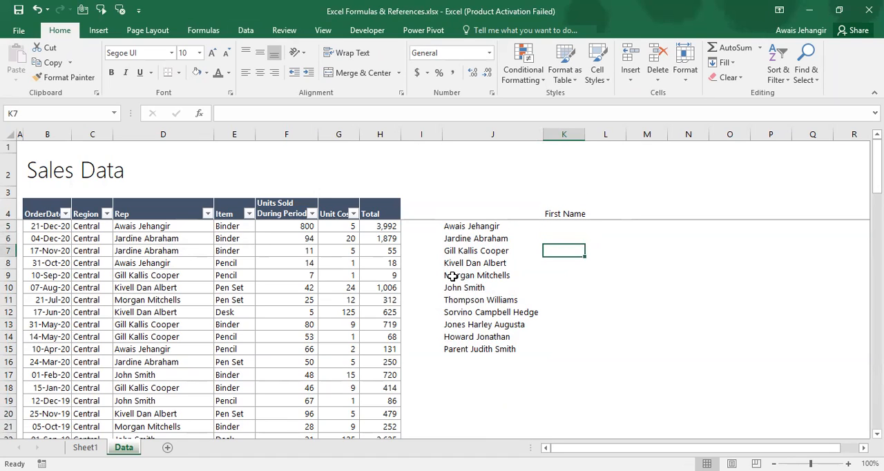
pyautogui.press('Up')
pyautogui.press('Up')
pyautogui.press('Up')
pyautogui.press('Down')
pyautogui.write('=')
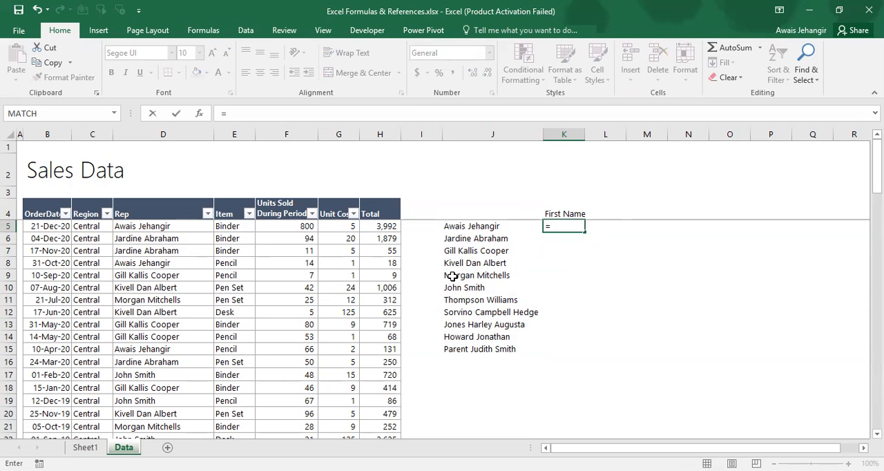
pyautogui.write('l')
pyautogui.press('Tab')
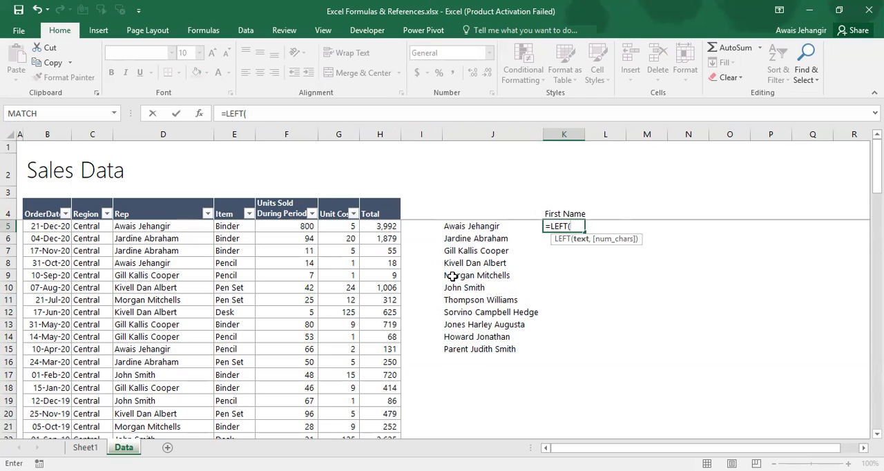
pyautogui.press('Left')
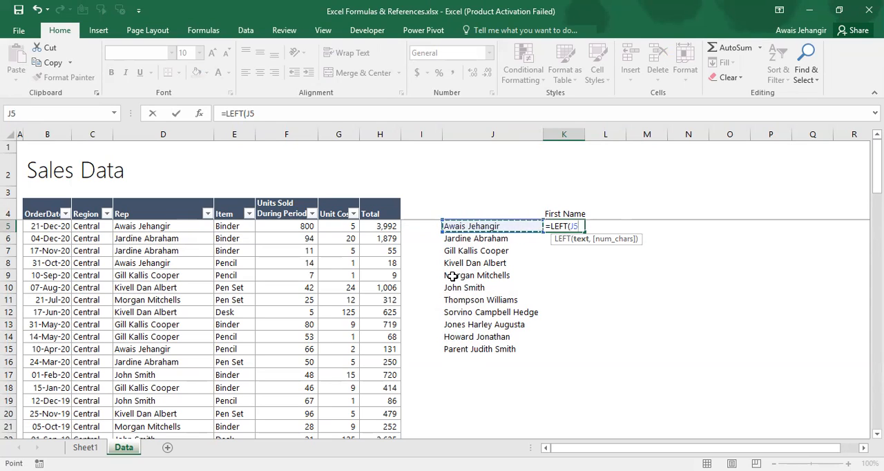
pyautogui.write(',5')
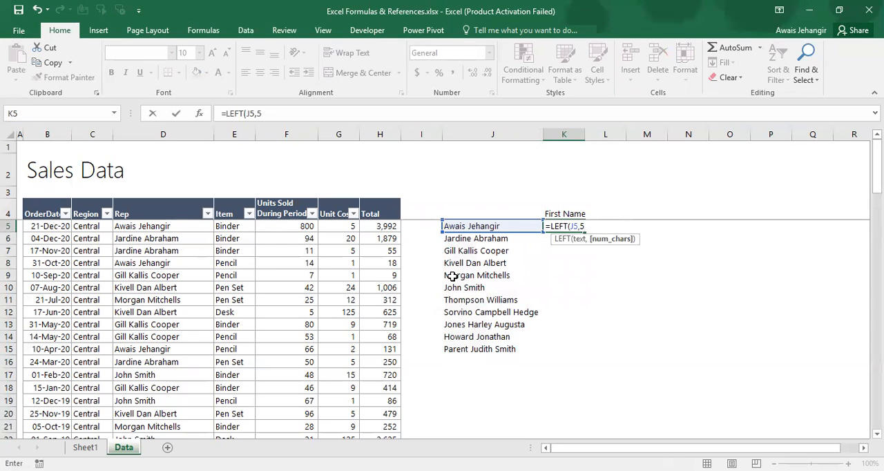
pyautogui.press('Return')
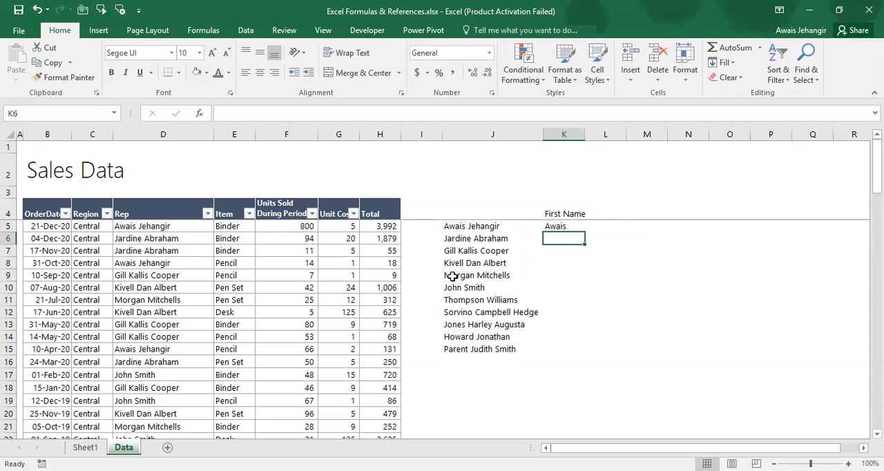
# Enter the header "Last Name" in L4 of the Data sheet, beside the First Name header
pyautogui.hotkey('ctrl', 'pageup')
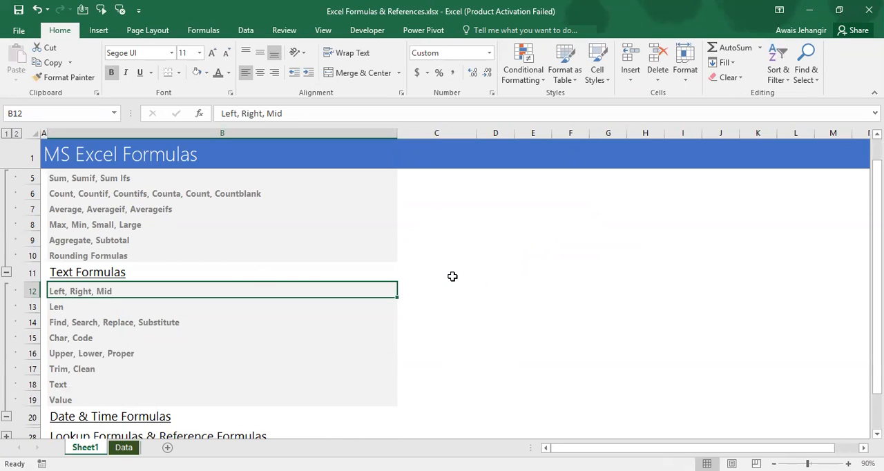
pyautogui.hotkey('ctrl', 'pagedown')
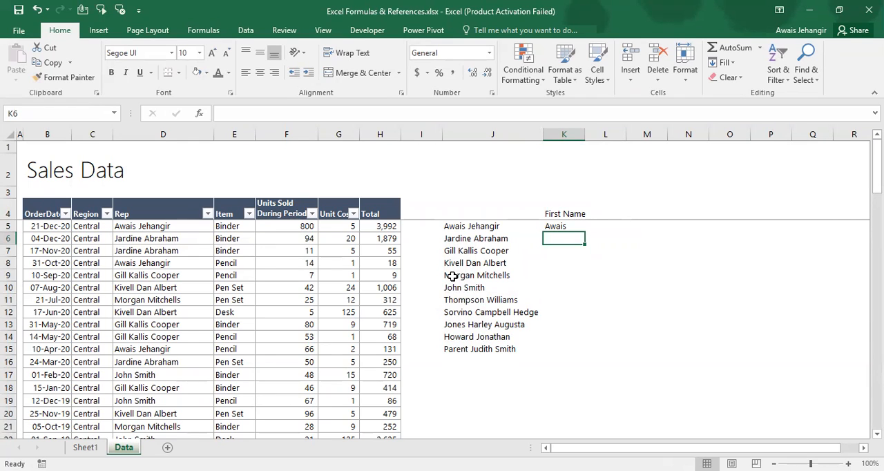
pyautogui.press('Right')
pyautogui.press('Up')
pyautogui.press('Up')
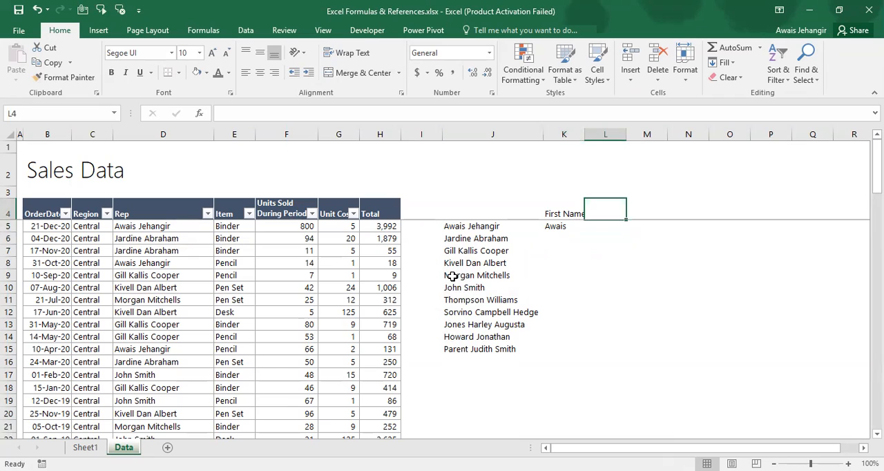
pyautogui.write('Last')
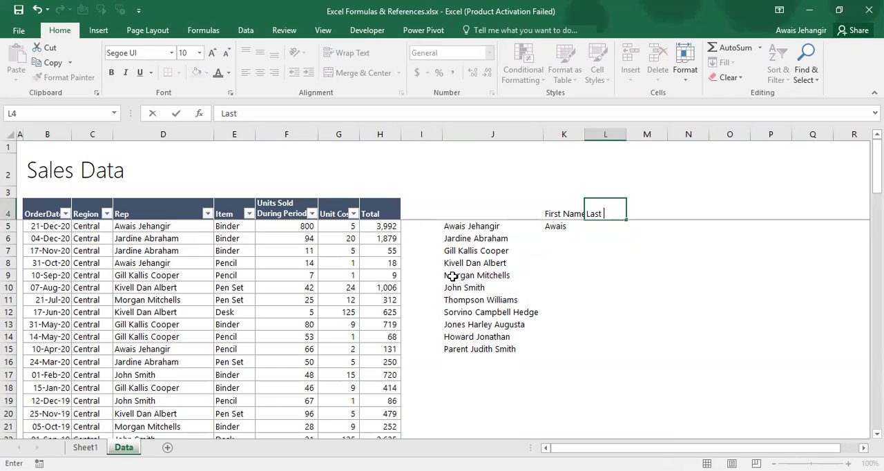
pyautogui.write(' Name')
pyautogui.press('Return')
# Enter =RIGHT(J5,8) in L5 to extract the last eight characters of the name in J5
pyautogui.write('=')
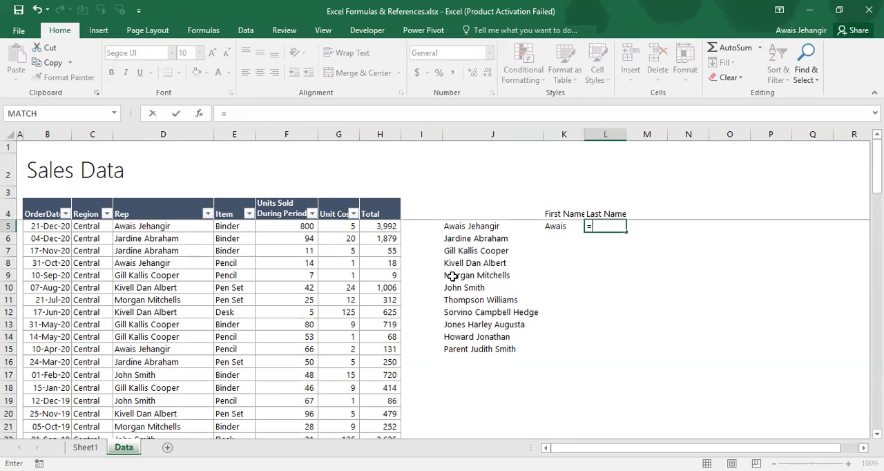
pyautogui.write('right(')
pyautogui.press('Left')
pyautogui.press('Left')
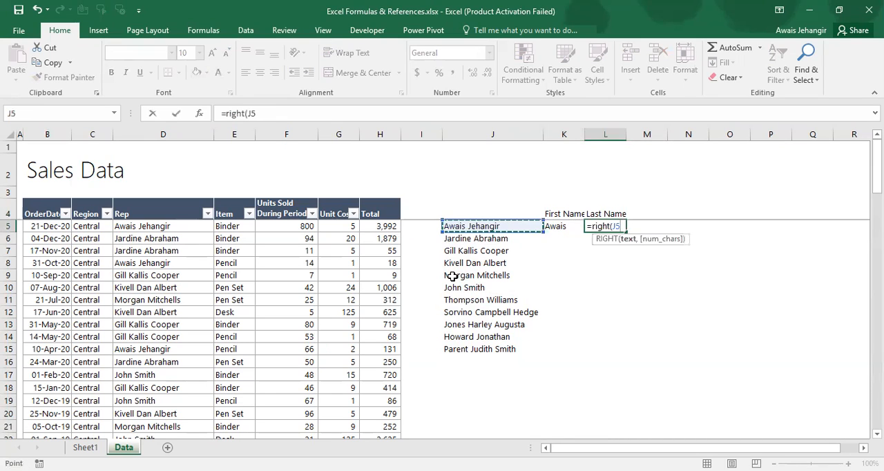
pyautogui.write(',')
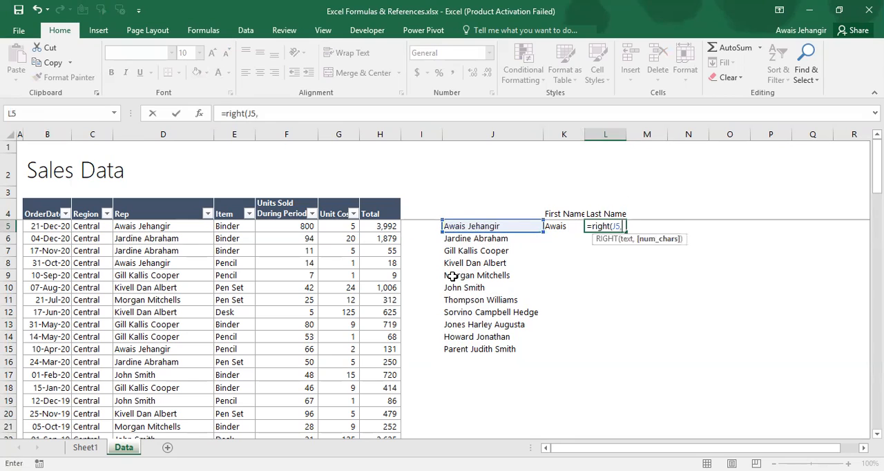
pyautogui.write('8)')
pyautogui.press('Return')
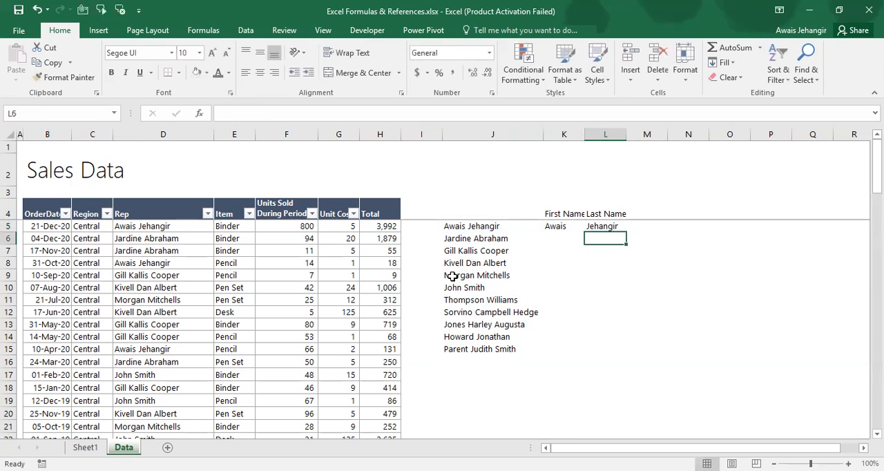
# Enter =LEFT(J6,7) in K6 to extract the first seven characters of the name in J6
pyautogui.press('Left')
pyautogui.press('Left')
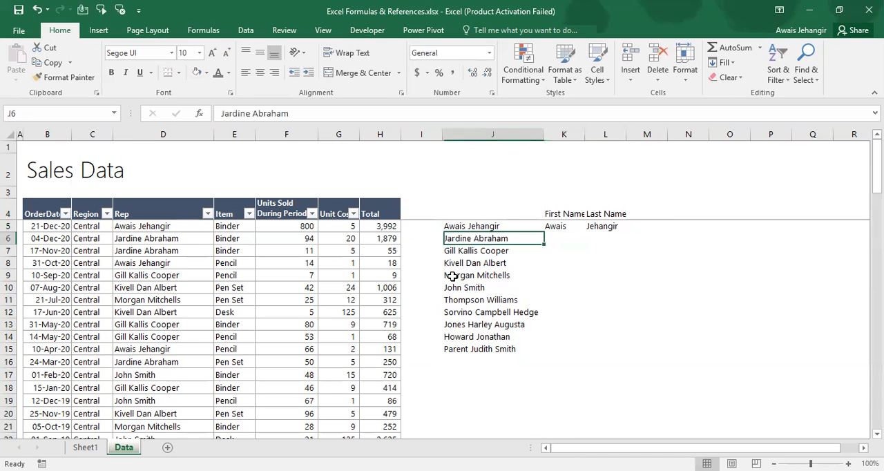
pyautogui.press('Right')
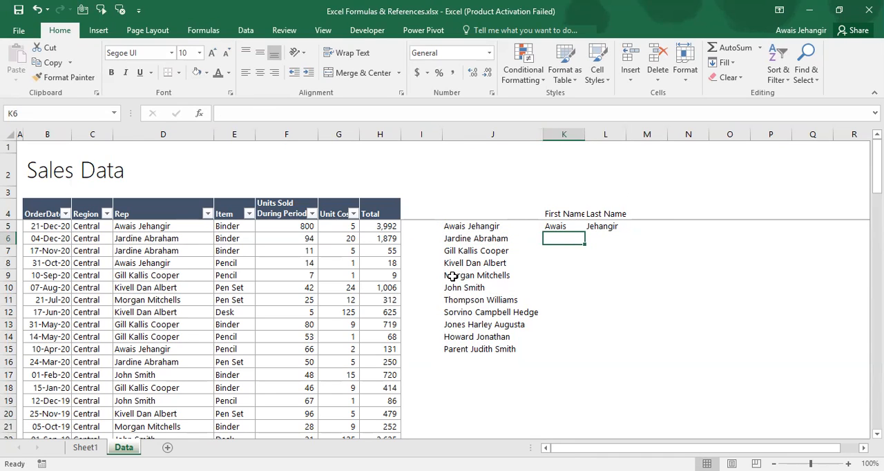
pyautogui.write('=')
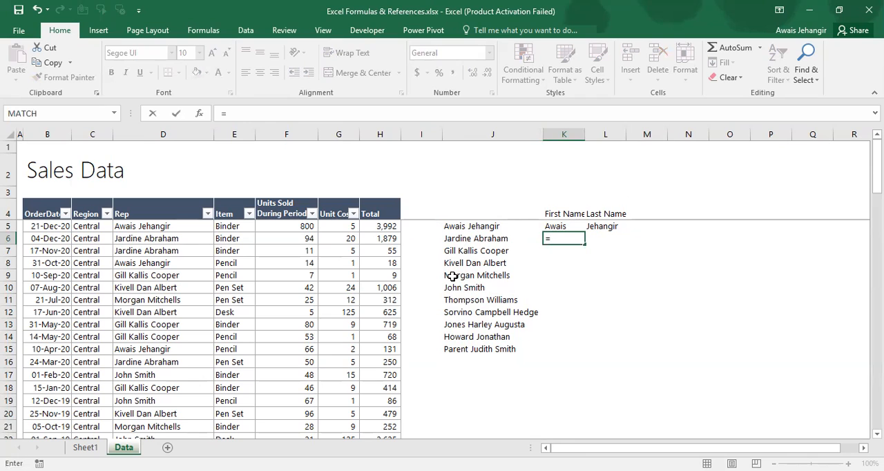
pyautogui.write('LEFT(')
pyautogui.press('Left')
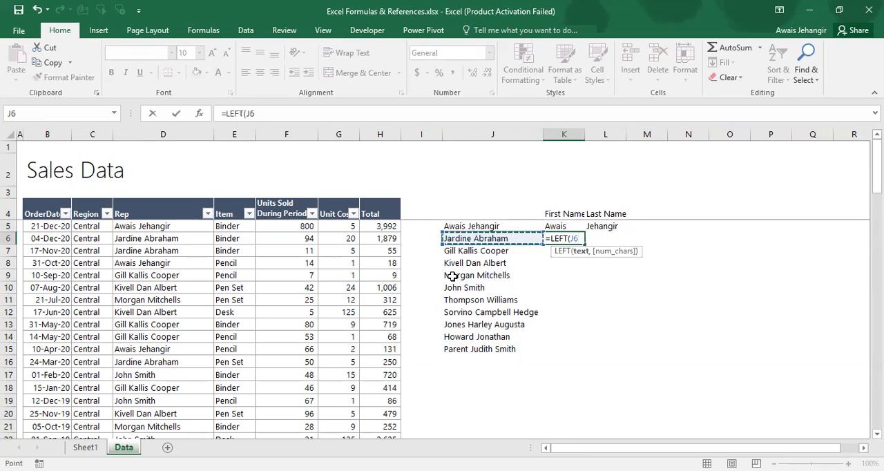
pyautogui.write(',')
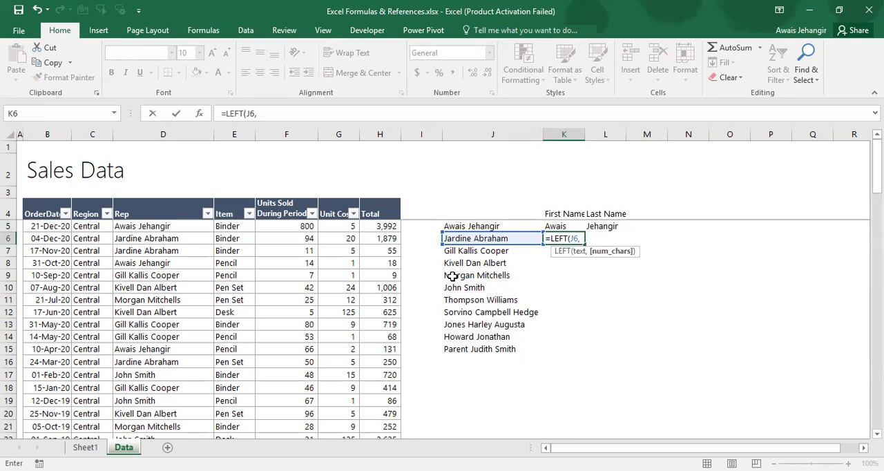
pyautogui.write('7)')
pyautogui.press('Return')
pyautogui.press('Up')
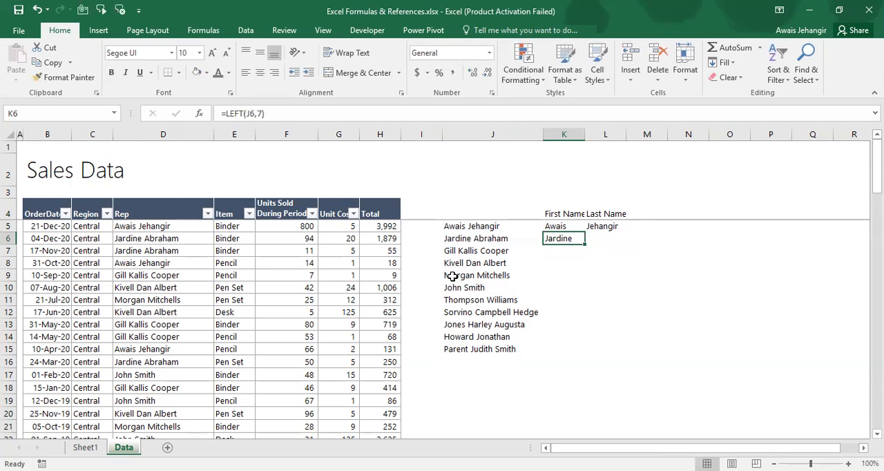
pyautogui.press('Right')
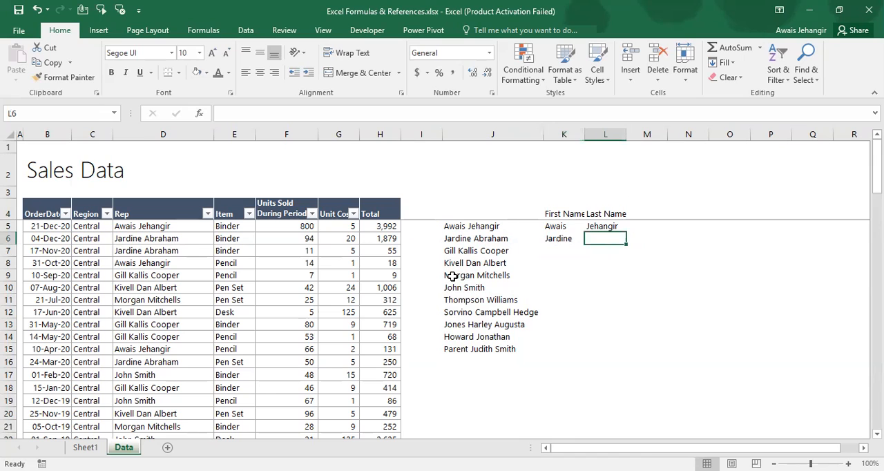
pyautogui.write('=r')
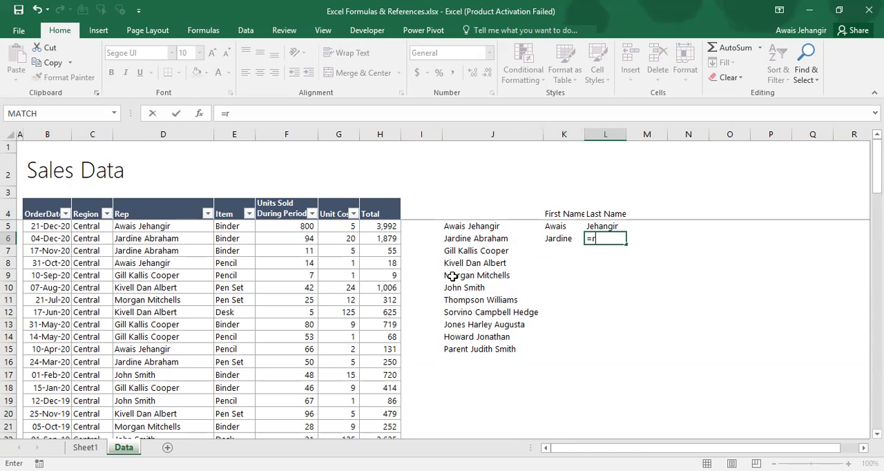
pyautogui.write('igth')
pyautogui.press('Return')
pyautogui.press('Up')
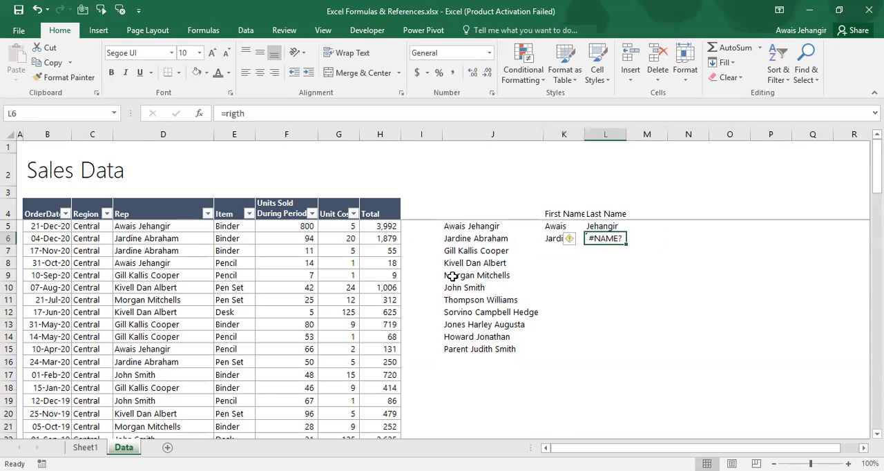
# Enter =RIGHT(J6,7) in L6 to extract the last seven characters of the name in J6
pyautogui.write('=right')
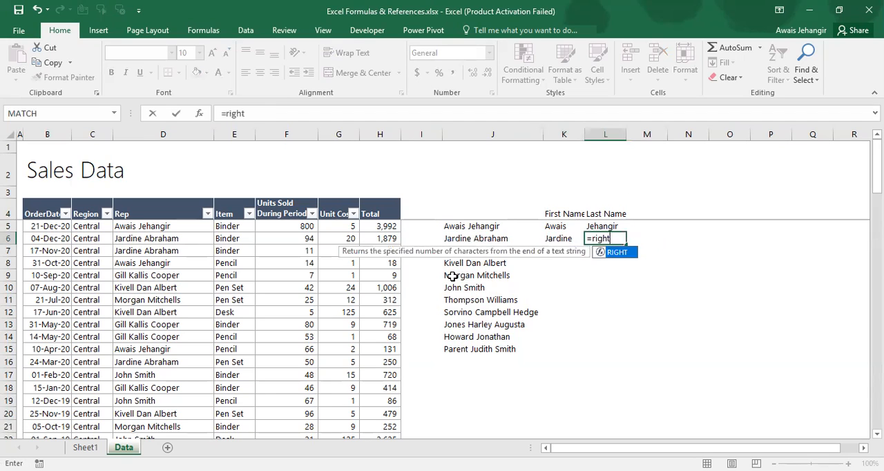
pyautogui.press('Tab')
pyautogui.press('Left')
pyautogui.press('Left')
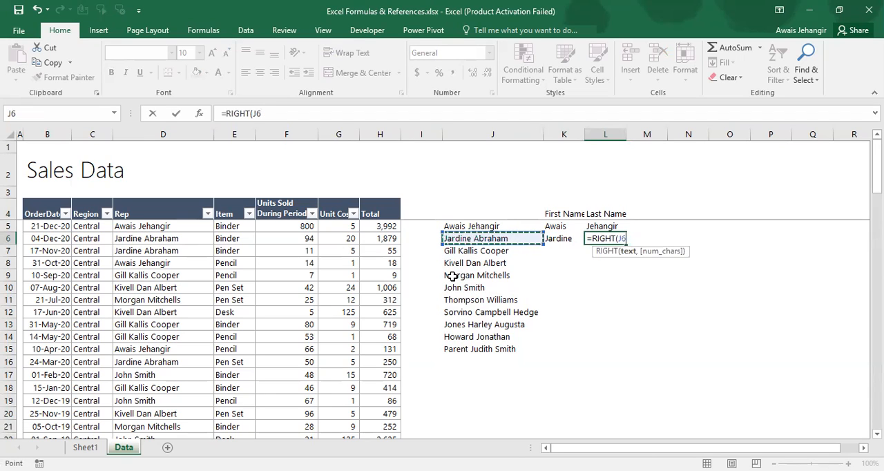
pyautogui.write(',7)')
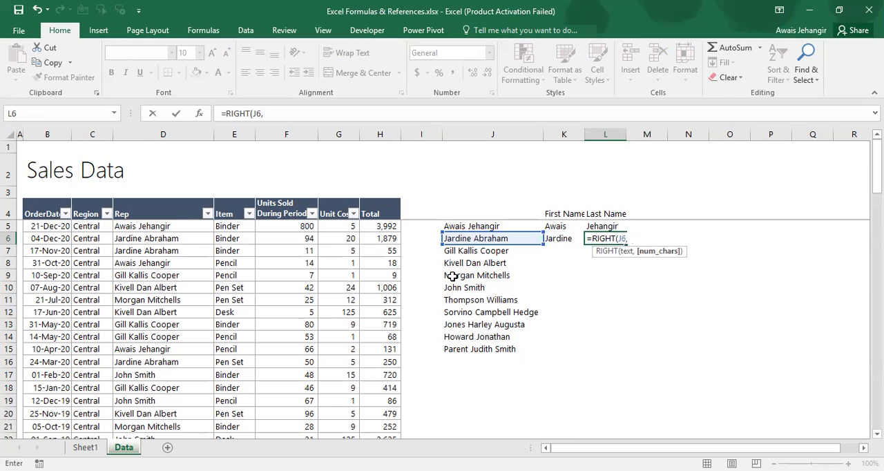
pyautogui.press('Return')
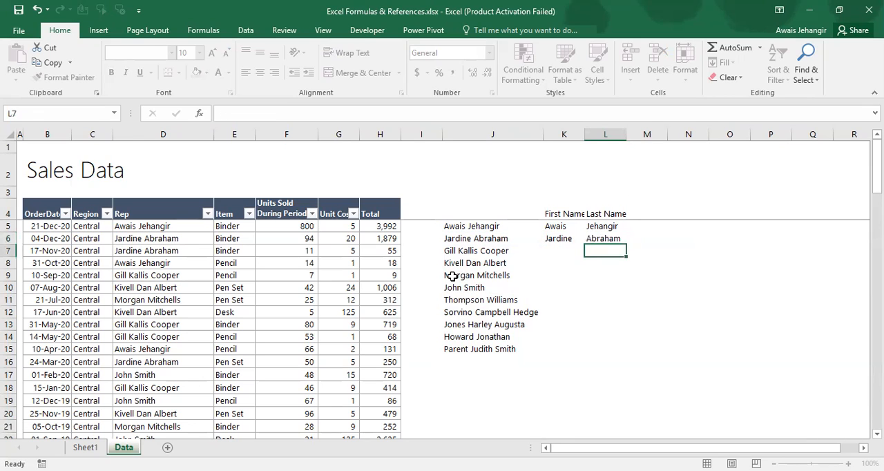
pyautogui.press('Up')
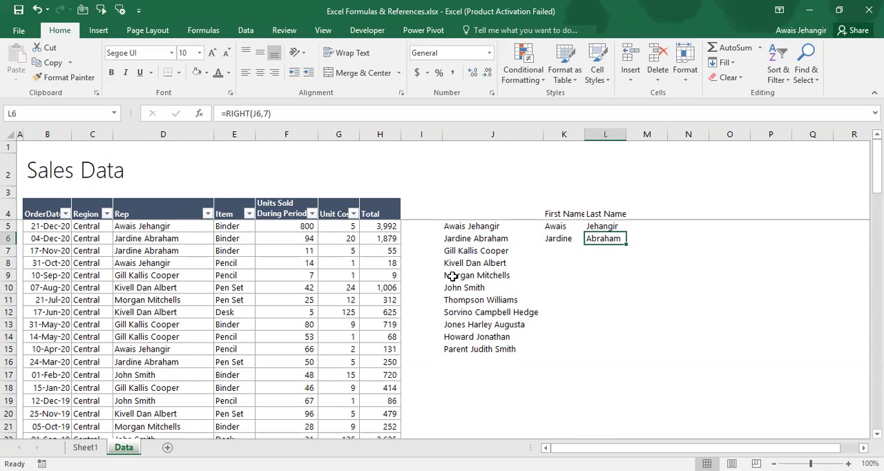
# Review the text formula topics on Sheet1 and examine the three-part name in J7 on the Data sheet
pyautogui.hotkey('ctrl', 'pageup')
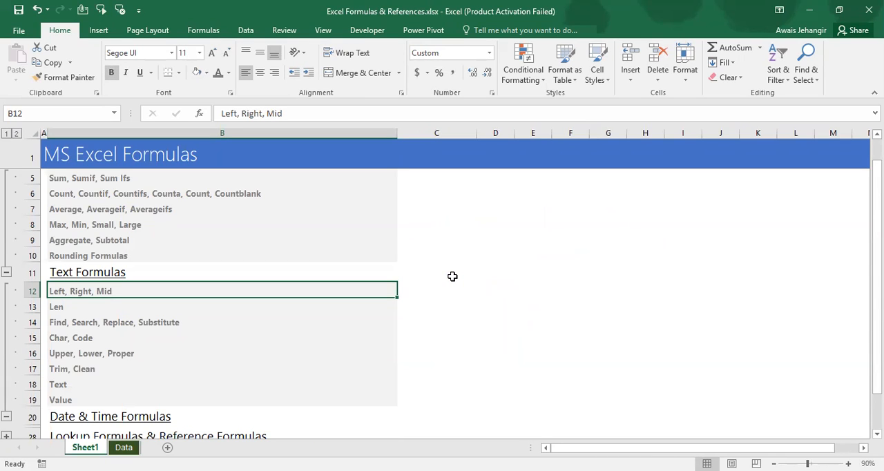
pyautogui.hotkey('ctrl', 'pagedown')
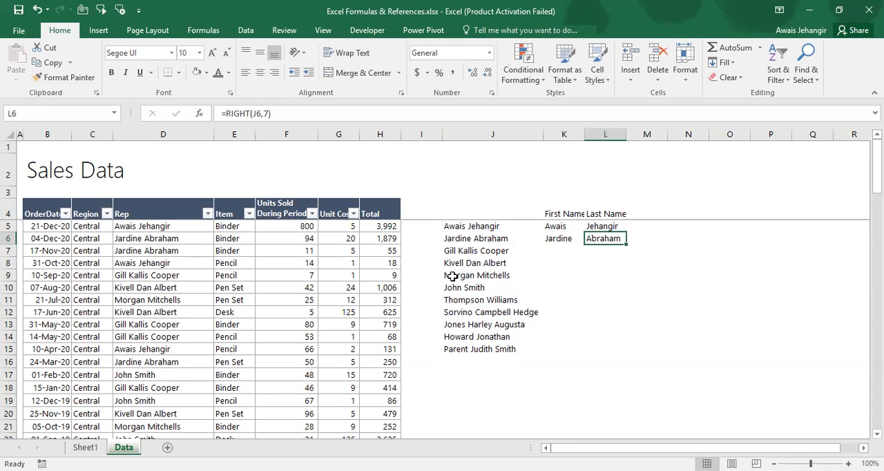
pyautogui.press('Left')
pyautogui.press('Left')
pyautogui.press('Left')
pyautogui.press('Down')
pyautogui.press('Right')
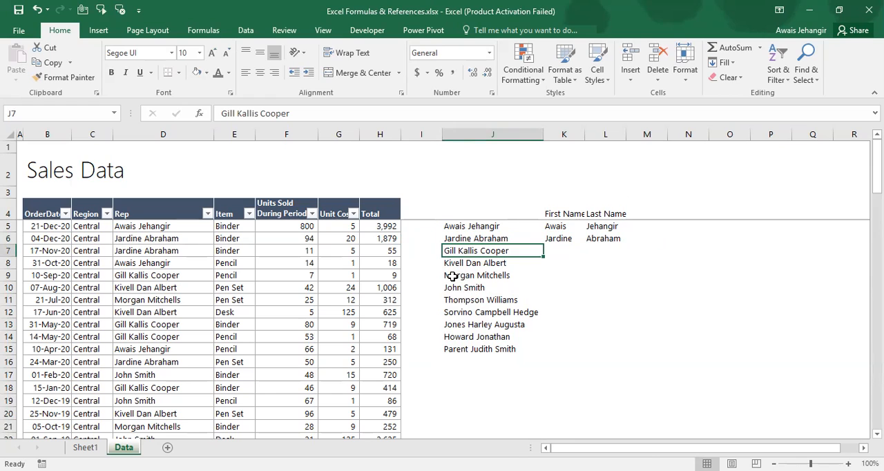
pyautogui.press('Right')
pyautogui.press('Right')
pyautogui.press('Right')
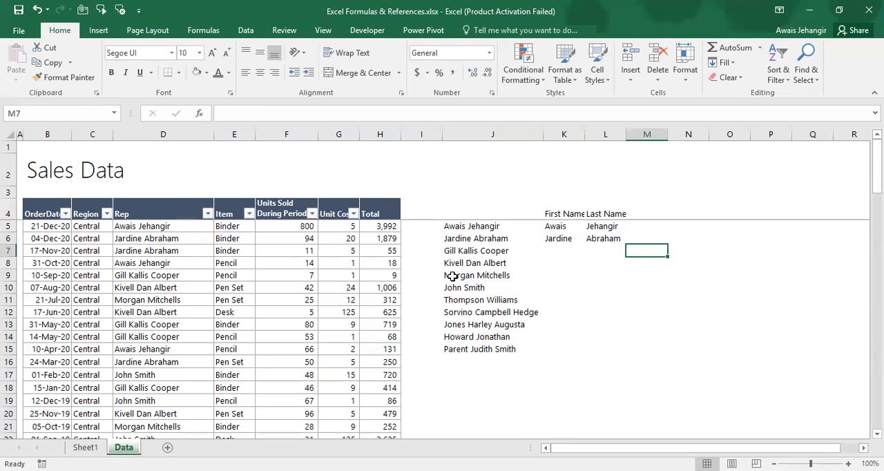
pyautogui.press('Left')
pyautogui.press('Left')
pyautogui.press('Left')
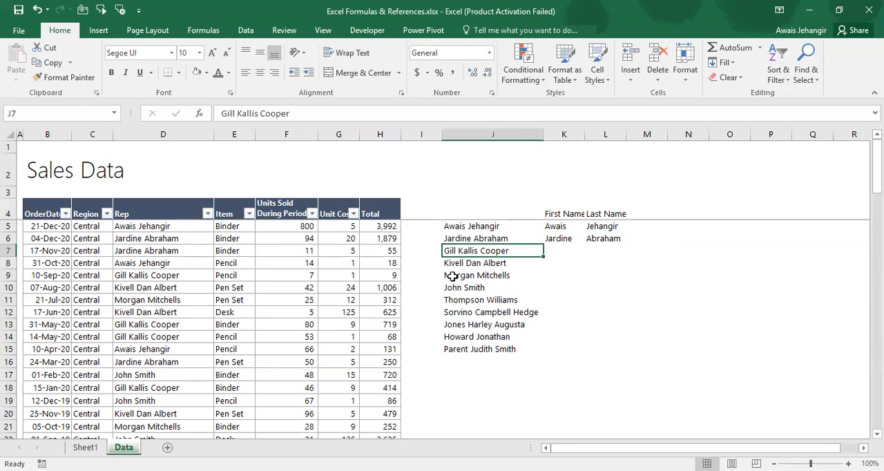
# Enter =MID(J7,6,6) in M7 to extract six characters of the name in J7, starting at the sixth character
pyautogui.press('Right')
pyautogui.press('Right')
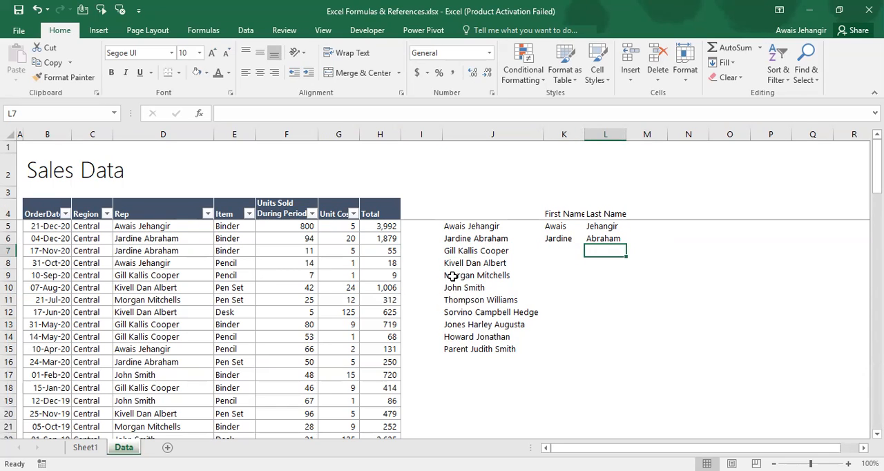
pyautogui.press('Right')
pyautogui.write('=')
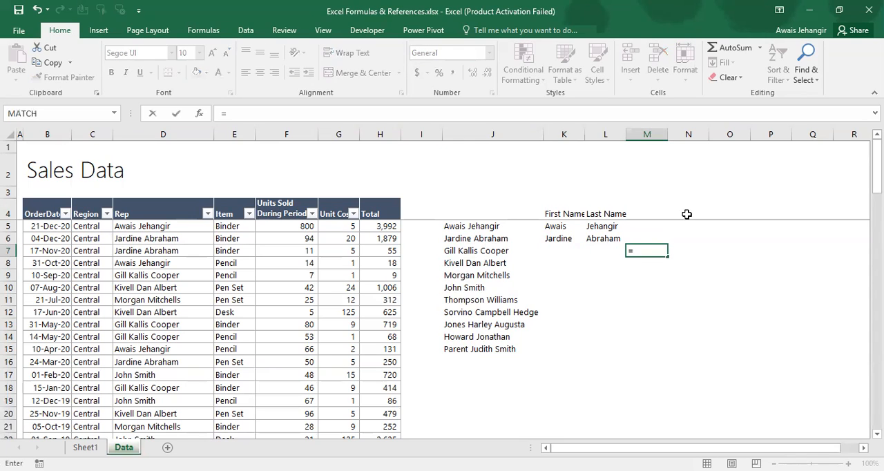
pyautogui.write('MID(')
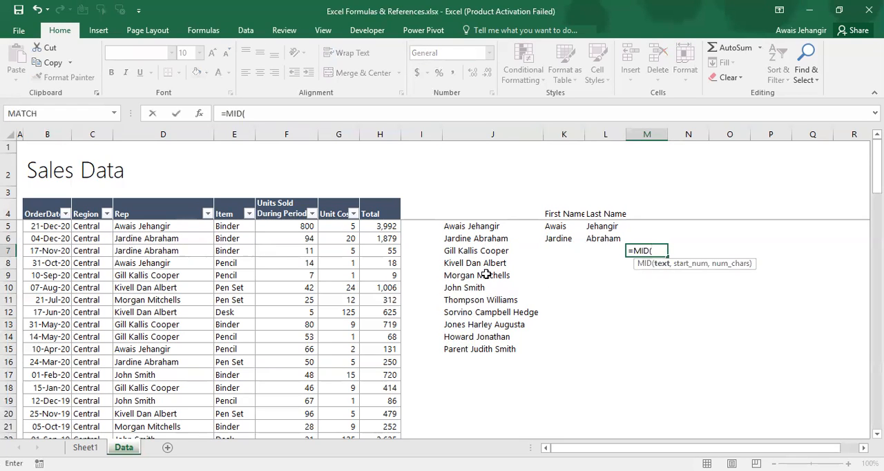
pyautogui.click(473, 250)
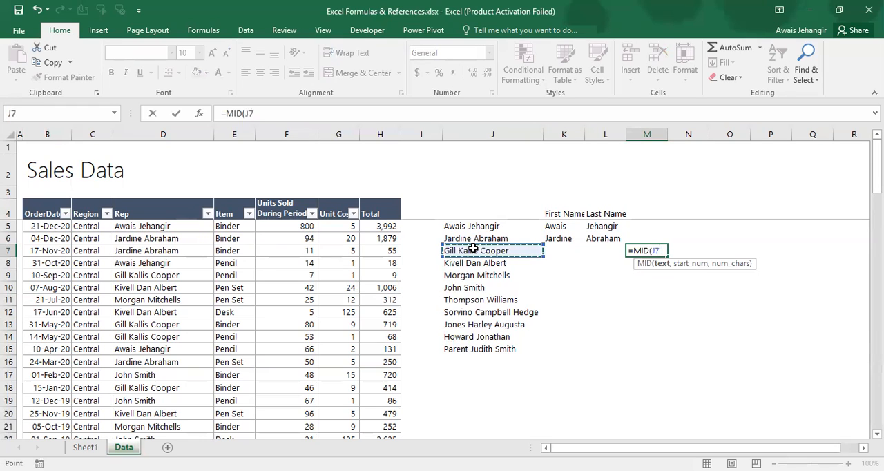
pyautogui.write(',')
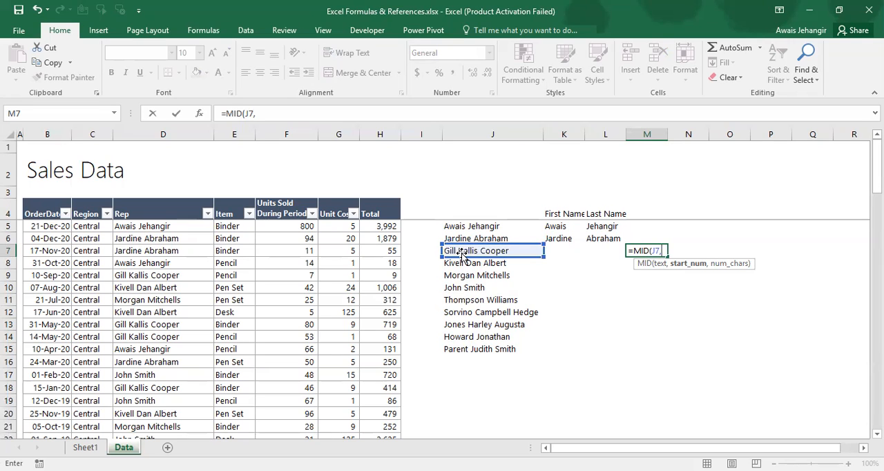
pyautogui.write('6,')
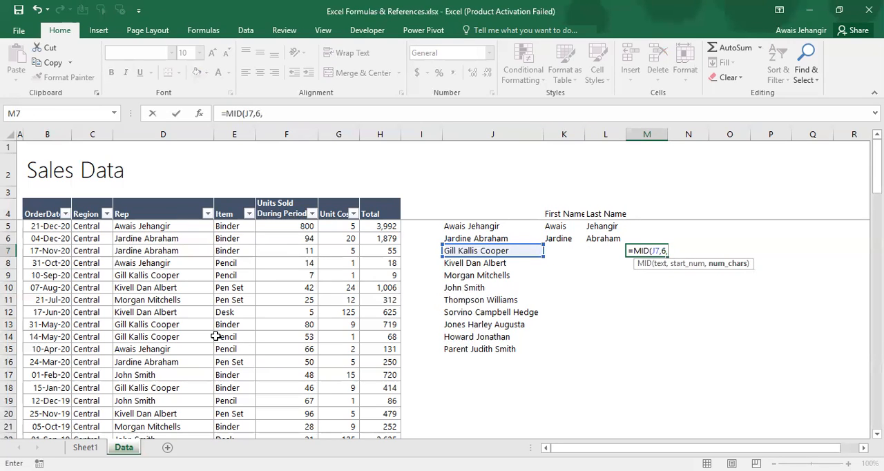
pyautogui.write('6)')
pyautogui.press('Return')
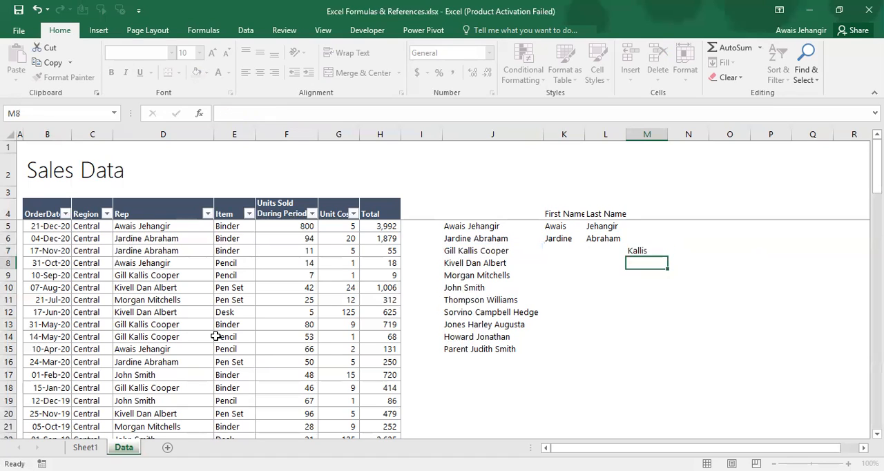
pyautogui.press('Up')
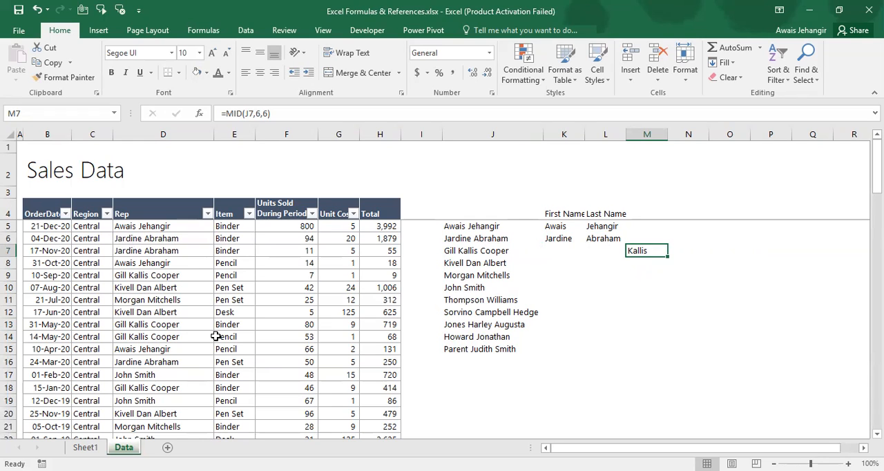
# Copy the LEFT and RIGHT formulas in K6:L6 down through row 15 for the remaining rep names
pyautogui.press('Left')
pyautogui.press('Up')
pyautogui.press('Left')
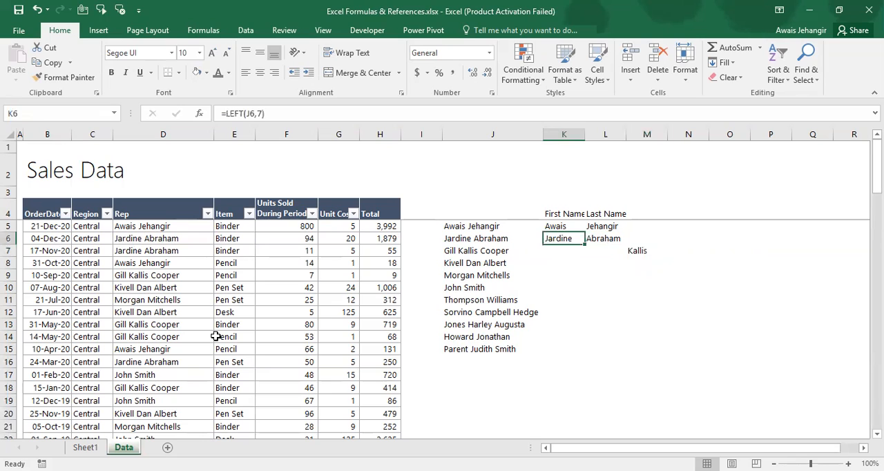
pyautogui.hotkey('shift', 'Right')
pyautogui.hotkey('ctrl', 'c')
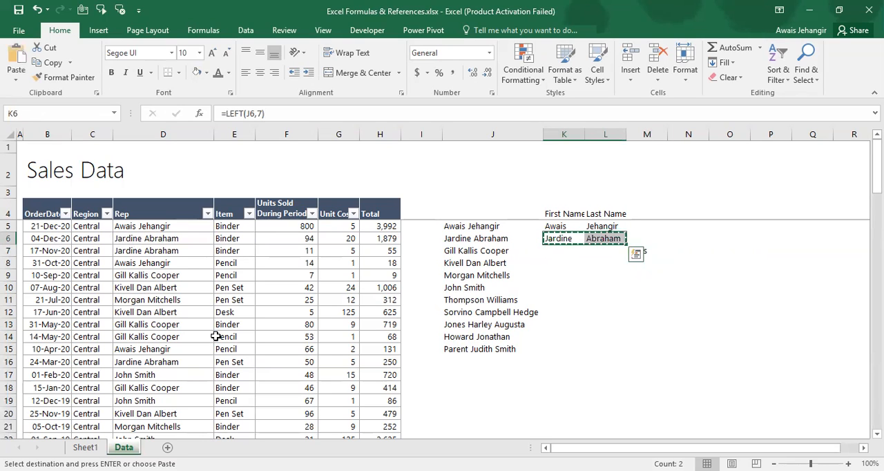
pyautogui.hotkey('shift', 'Down')
pyautogui.hotkey('shift', 'Down')
pyautogui.hotkey('shift', 'Down')
pyautogui.hotkey('shift', 'Down')
pyautogui.hotkey('shift', 'Down')
pyautogui.hotkey('shift', 'Down')
pyautogui.hotkey('shift', 'Down')
pyautogui.hotkey('shift', 'Down')
pyautogui.hotkey('shift', 'Down')
pyautogui.hotkey('shift', 'Down')
pyautogui.hotkey('shift', 'Up')
pyautogui.press('Return')
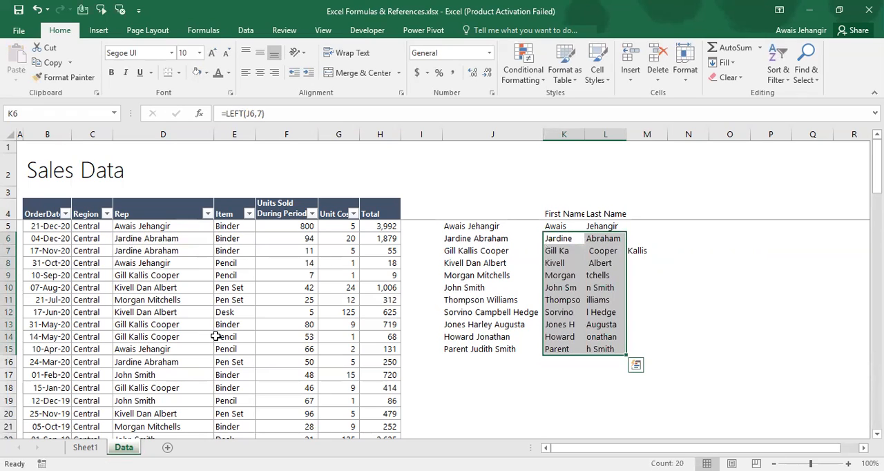
# Clear the formulas in K6:L15, and delete the MID formula in M7 but undo that last deletion
pyautogui.press('Delete')
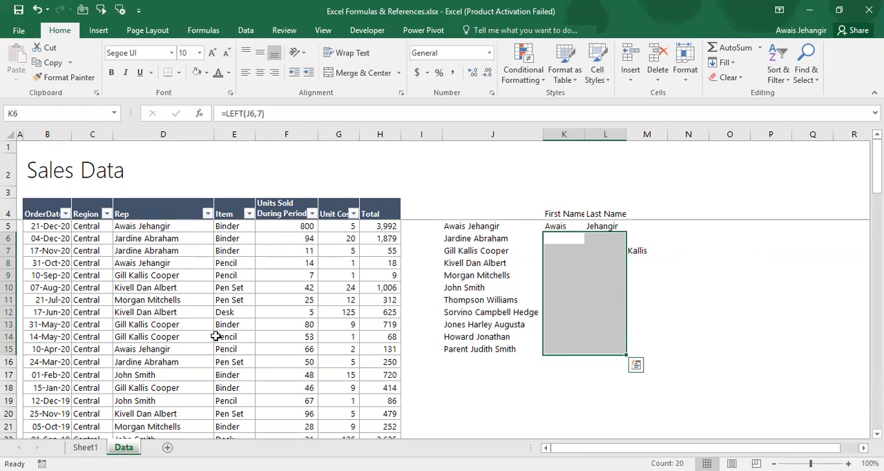
pyautogui.press('Right')
pyautogui.press('Right')
pyautogui.press('Down')
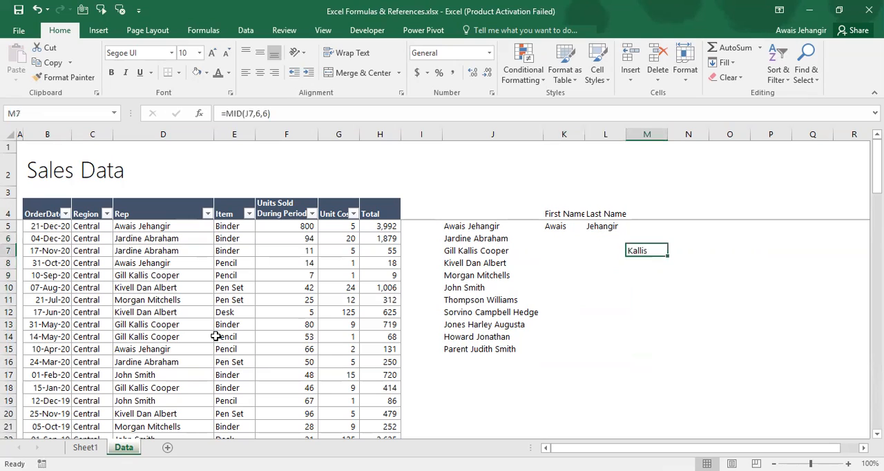
pyautogui.press('Delete')
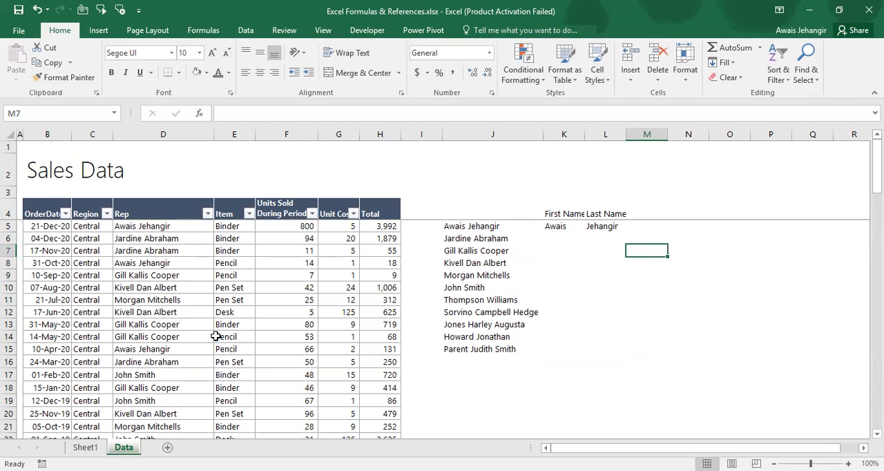
pyautogui.hotkey('ctrl', 'z')
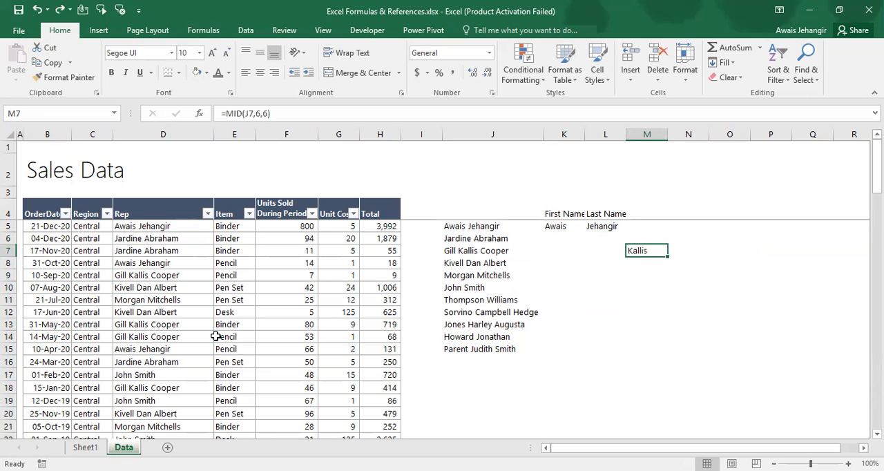
# Review the Len topic on Sheet1 and return to cell K7 on the Data sheet
pyautogui.hotkey('ctrl', 'pageup')
pyautogui.press('Down')
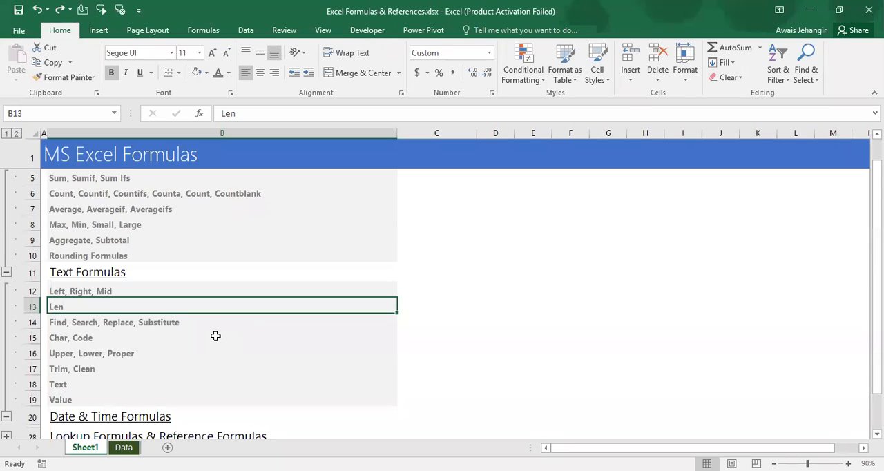
pyautogui.hotkey('ctrl', 'pagedown')
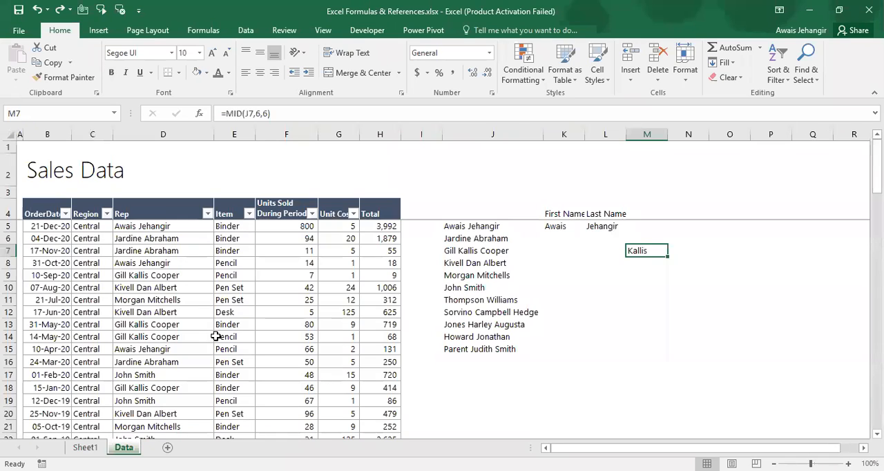
pyautogui.press('Left')
pyautogui.press('Left')
pyautogui.press('Left')
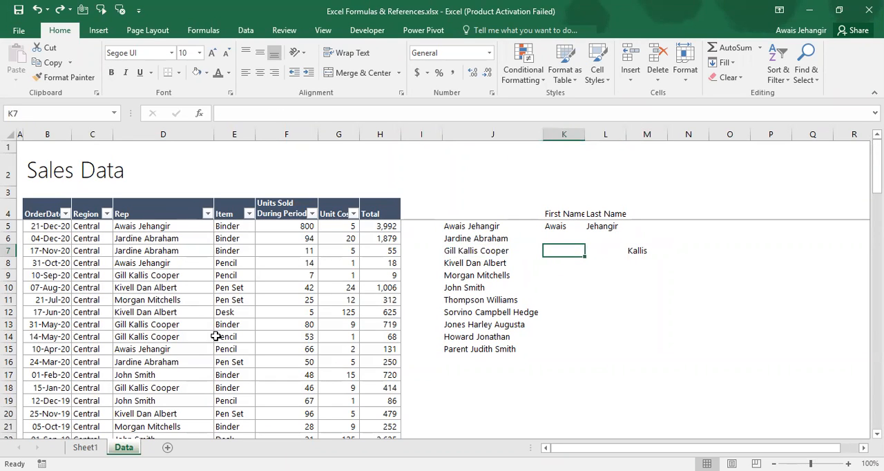
pyautogui.write('=')
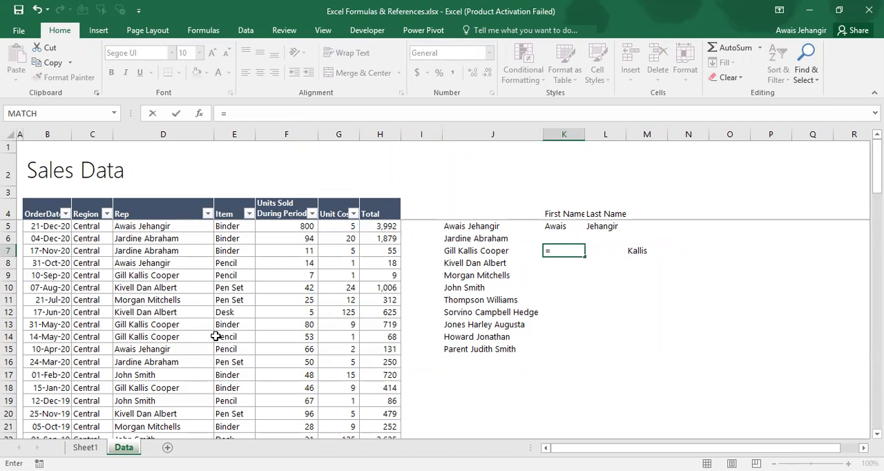
pyautogui.press('Escape')
# Step backwards through the characters of the name in J7 without changing the cell
pyautogui.press('Left')
pyautogui.press('F2')
pyautogui.press('Left')
pyautogui.press('Left')
pyautogui.press('Left')
pyautogui.press('Left')
pyautogui.press('Left')
pyautogui.press('Left')
pyautogui.press('Left')
pyautogui.press('Left')
pyautogui.press('Left')
pyautogui.press('Left')
pyautogui.press('Left')
pyautogui.press('Left')
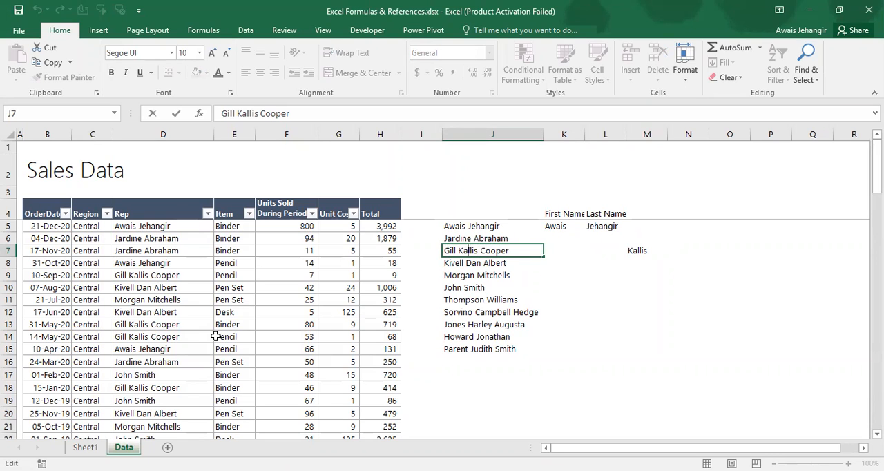
pyautogui.press('Left')
pyautogui.press('Left')
pyautogui.press('Left')
pyautogui.press('Left')
pyautogui.press('Escape')
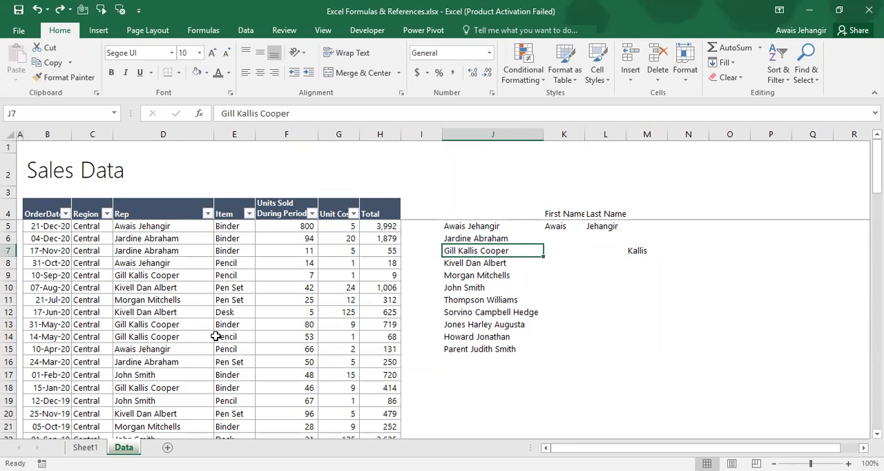
# Enter =LEN(J7) in K7 to count the characters of the name, and clear the cell again
pyautogui.press('Right')
pyautogui.write('=')
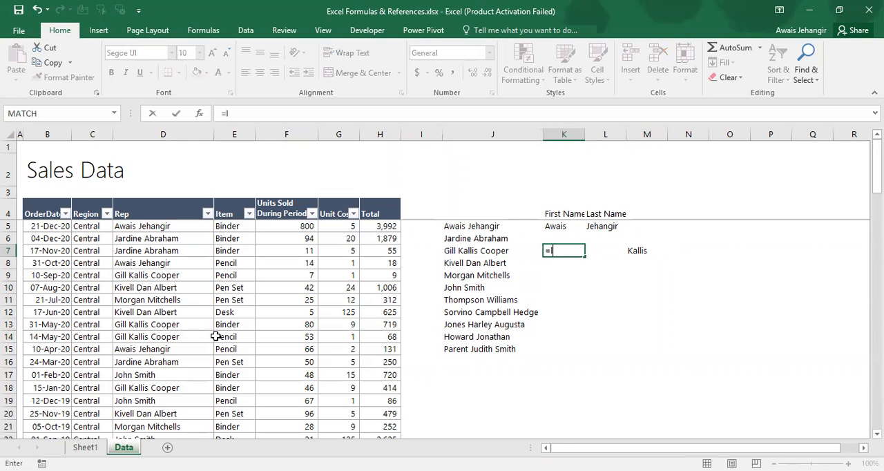
pyautogui.write('LEN(')
pyautogui.press('Left')
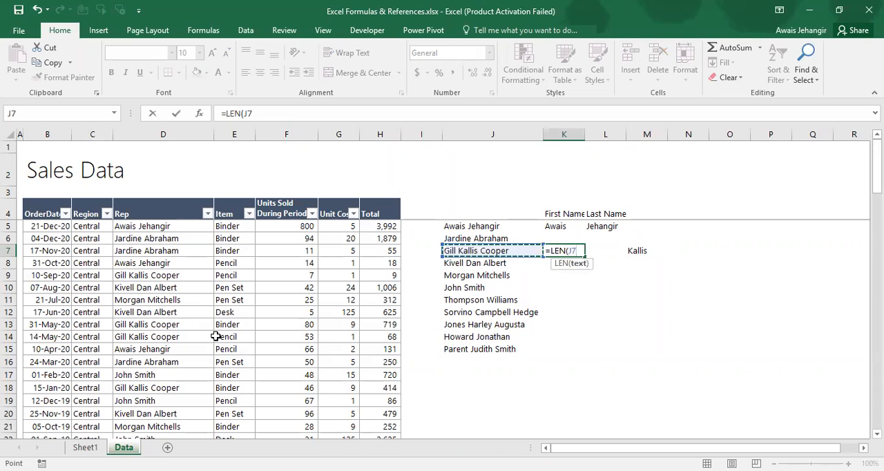
pyautogui.hotkey('ctrl', 'Return')
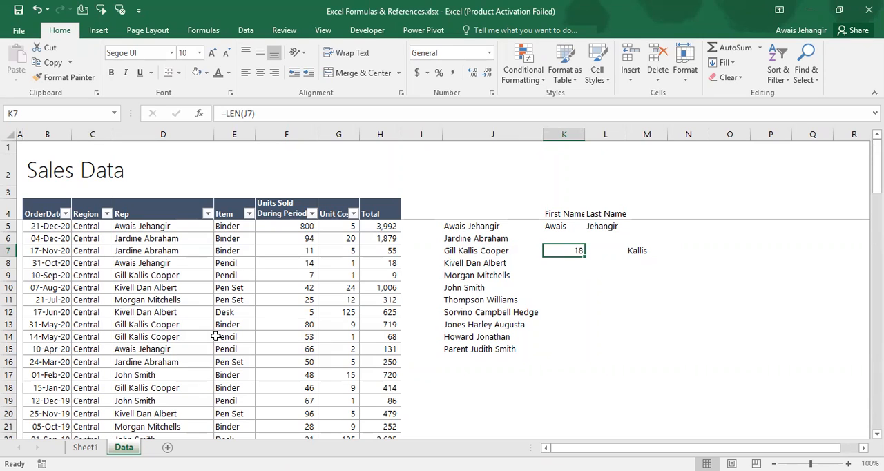
pyautogui.press('Delete')
# Go to the Find, Search, Replace, Substitute topic in the text formulas list on Sheet1
pyautogui.hotkey('ctrl', 'pageup')
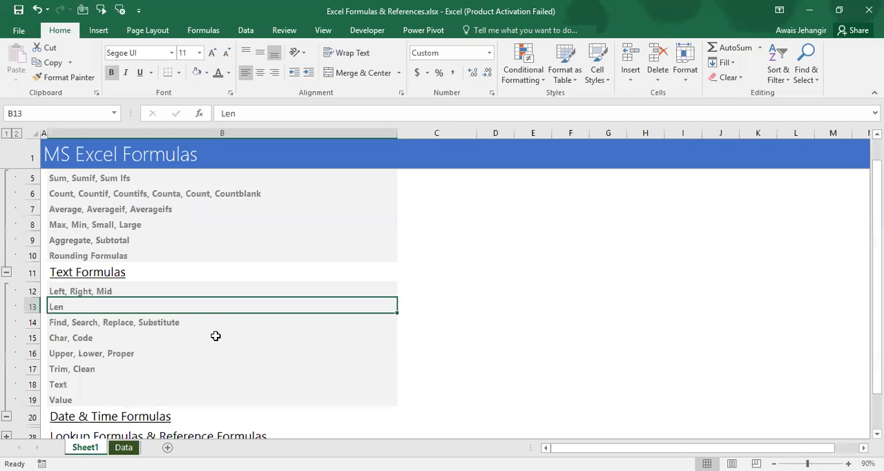
pyautogui.press('Down')
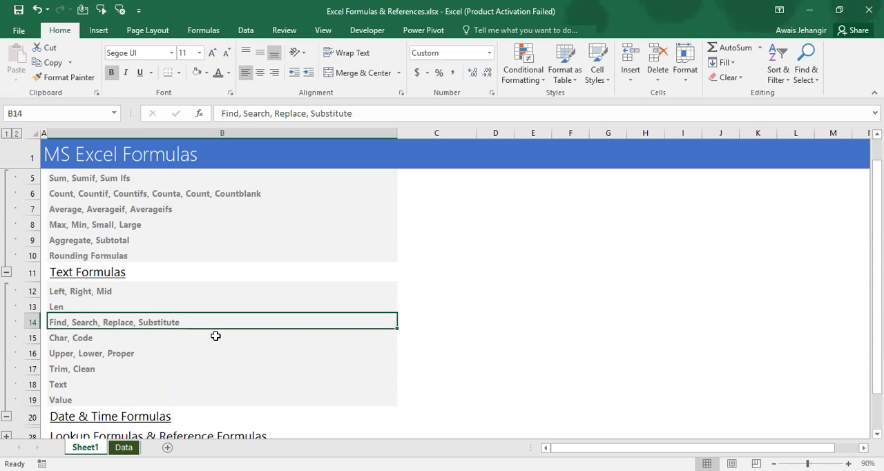
# Start a FIND formula in cell K9 of the Data sheet, beside the name in J9
pyautogui.hotkey('ctrl', 'pagedown')
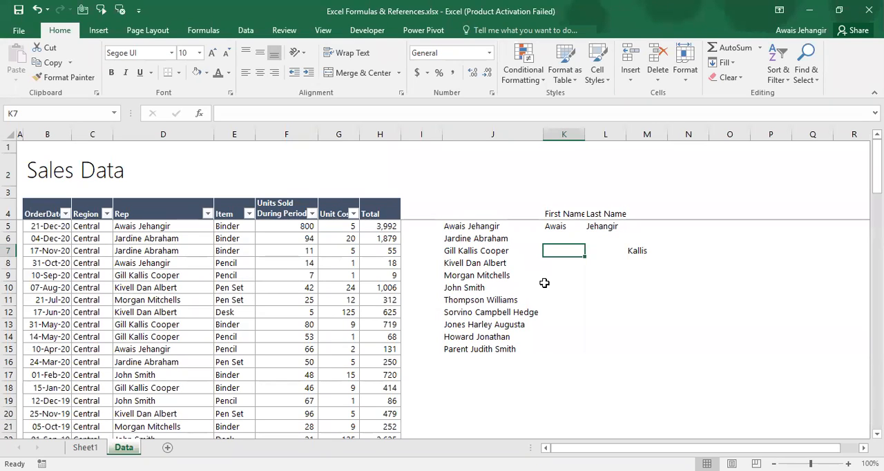
pyautogui.click(490, 276)
pyautogui.press('Tab')
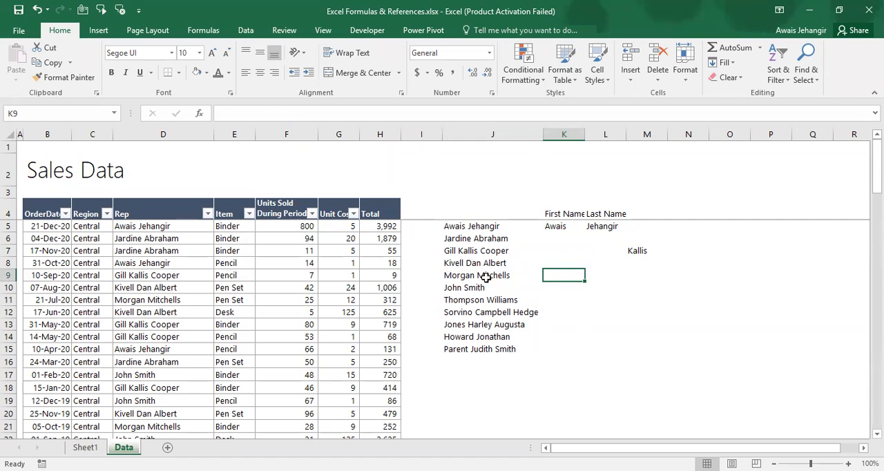
pyautogui.write('=')
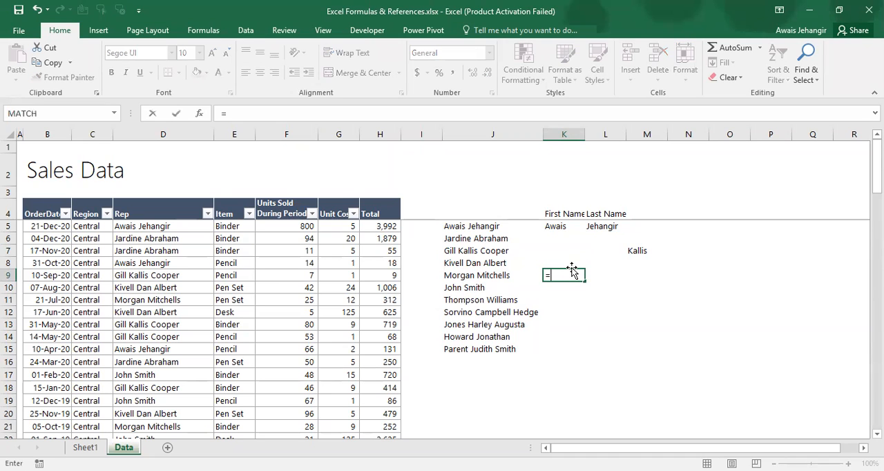
pyautogui.write('fin')
pyautogui.press('Tab')
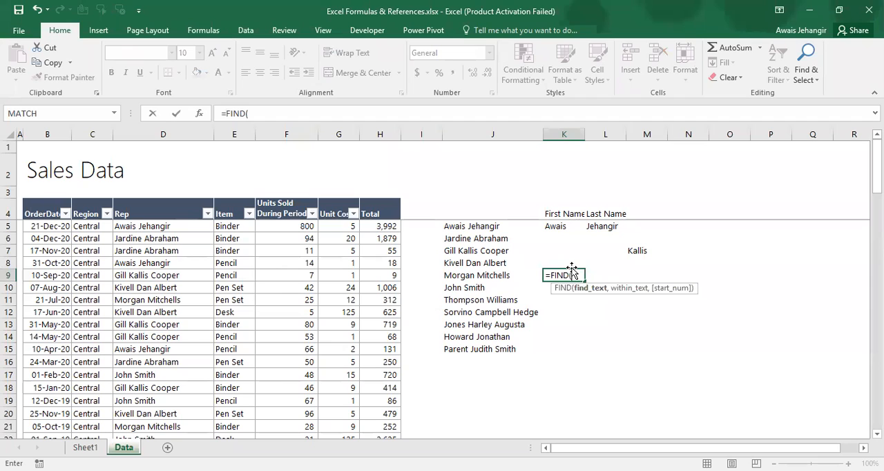
pyautogui.write('M')
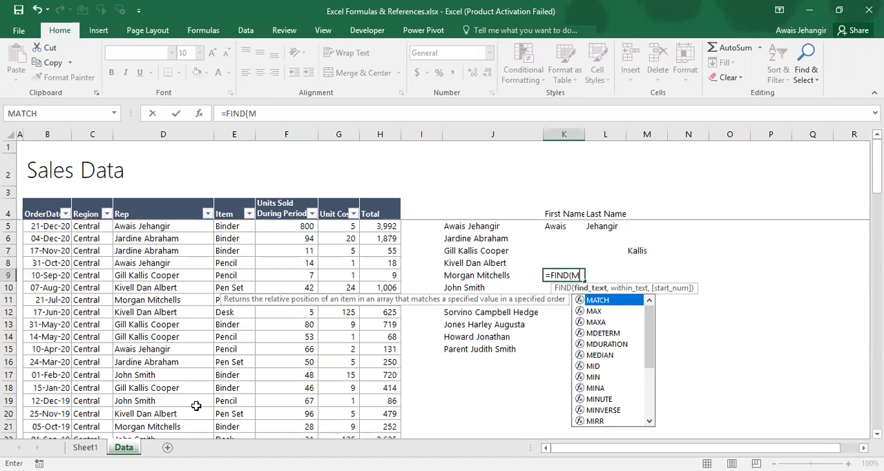
pyautogui.press('BackSpace')
pyautogui.write('"M"')
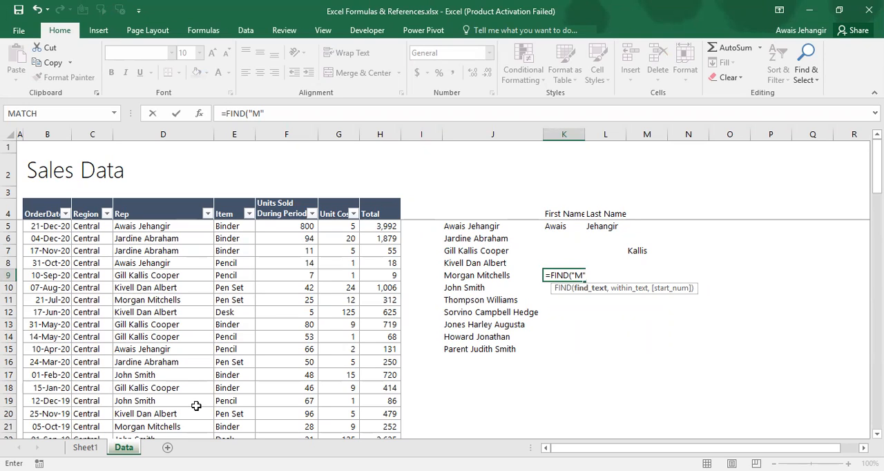
pyautogui.press('BackSpace')
pyautogui.press('BackSpace')
pyautogui.press('BackSpace')
pyautogui.write('M')
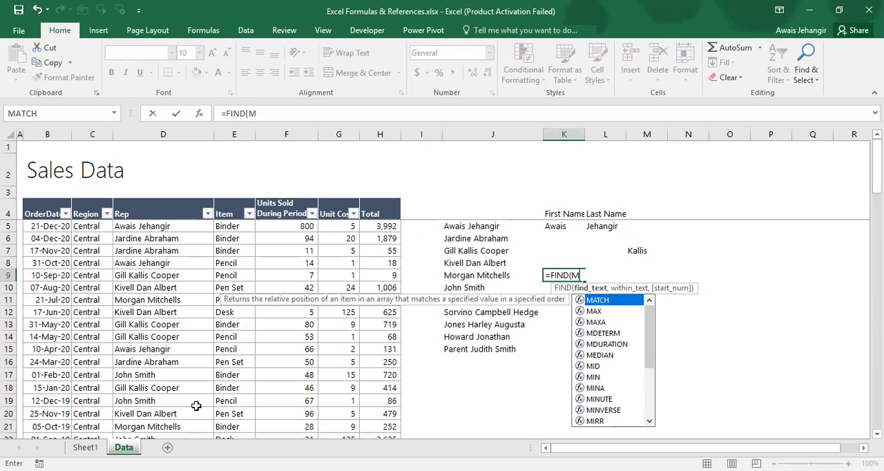
pyautogui.press('BackSpace')
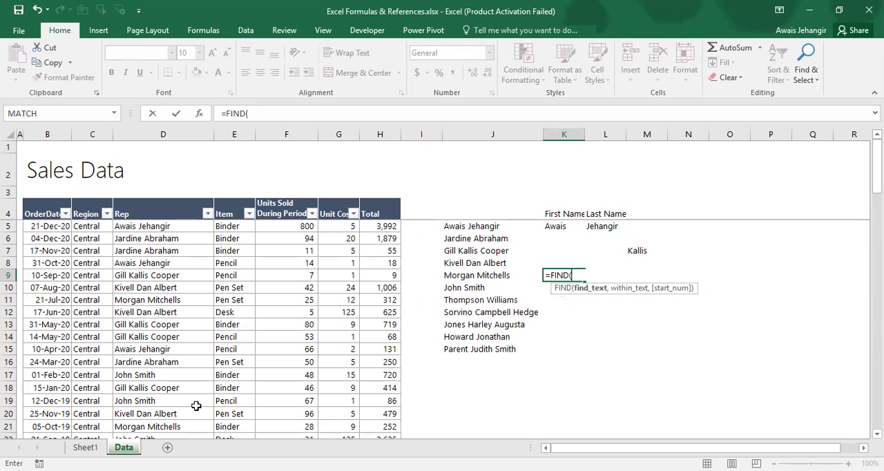
# Complete the K9 formula as =FIND("M",J9) to locate the letter M in the name
pyautogui.write('"M",')
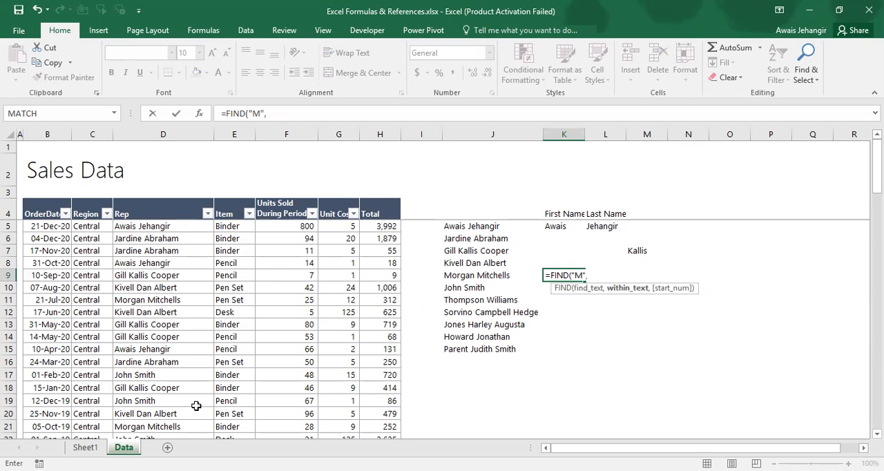
pyautogui.press('Left')
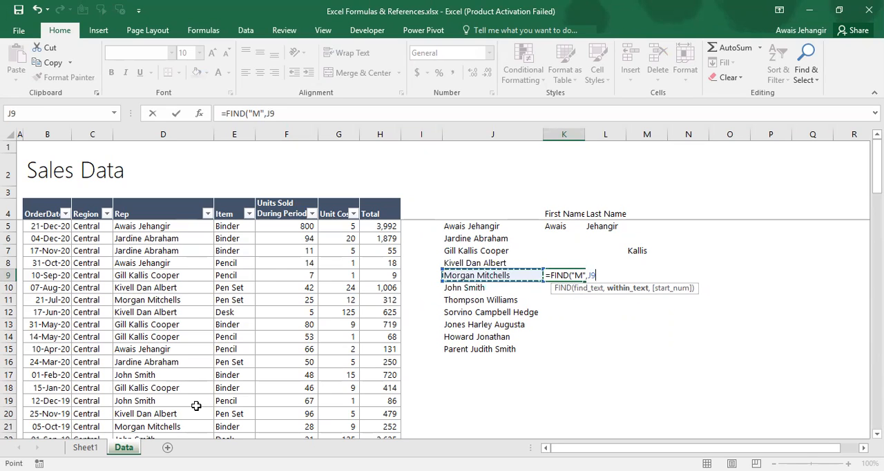
pyautogui.hotkey('ctrl', 'Return')
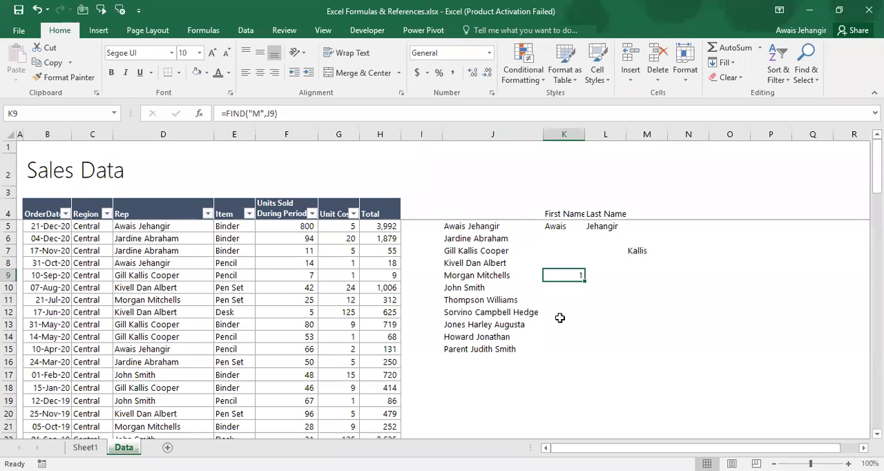
# Replace the search text in the K9 formula with a capital O, making it =FIND("O",J9)
pyautogui.press('F2')
pyautogui.press('Left')
pyautogui.press('Left')
pyautogui.press('Left')
pyautogui.press('Left')
pyautogui.press('Left')
pyautogui.press('BackSpace')
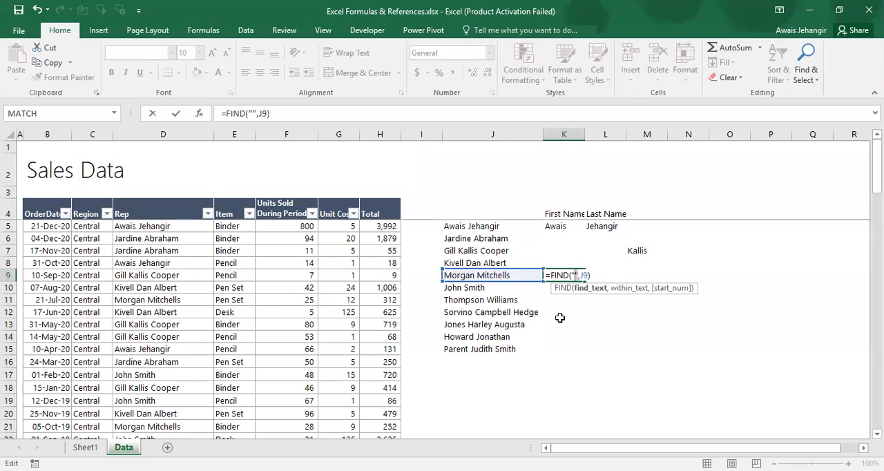
pyautogui.press('Return')
pyautogui.press('Up')
pyautogui.press('F2')
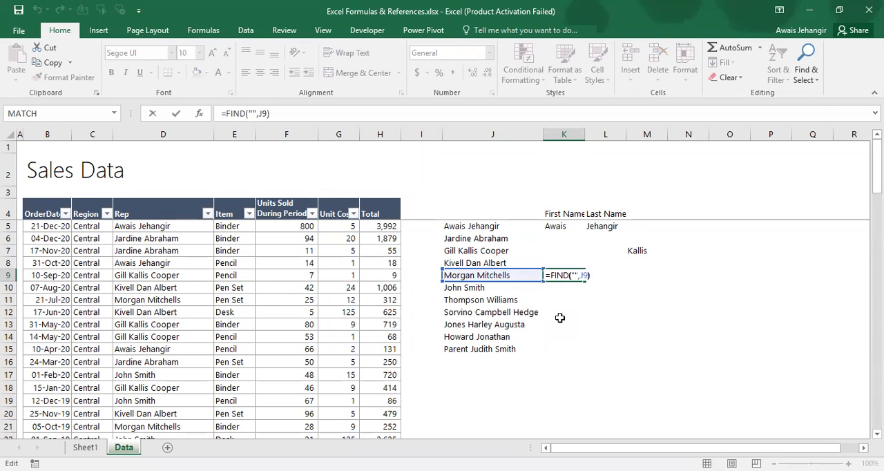
pyautogui.press('Left')
pyautogui.press('Left')
pyautogui.press('Left')
pyautogui.press('Left')
pyautogui.press('Left')
pyautogui.write('O')
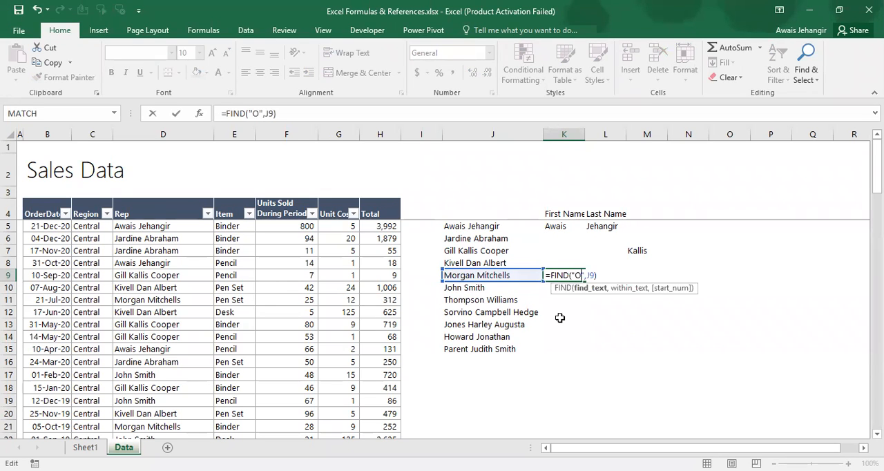
pyautogui.press('Return')
pyautogui.press('Up')
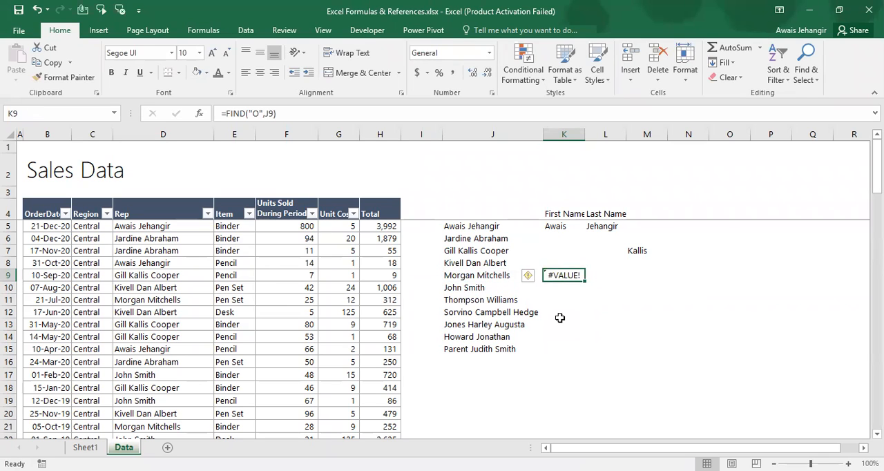
# Change the search text in K9 to a lowercase o, making the formula =FIND("o",J9)
pyautogui.press('F2')
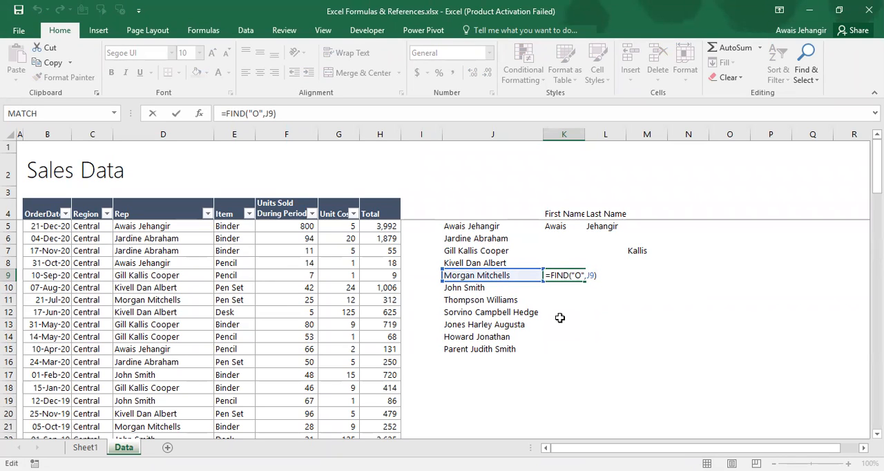
pyautogui.press('Left')
pyautogui.press('Left')
pyautogui.press('Left')
pyautogui.press('Left')
pyautogui.press('Left')
pyautogui.press('BackSpace')
pyautogui.write('o')
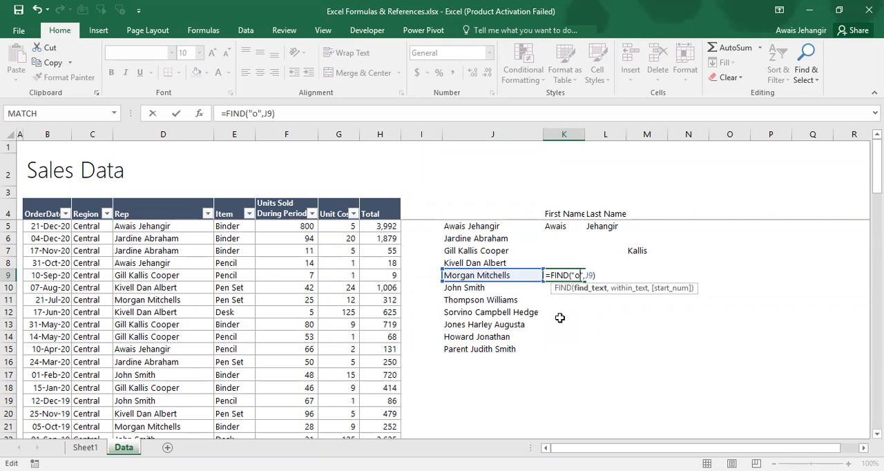
pyautogui.press('Return')
pyautogui.press('Up')
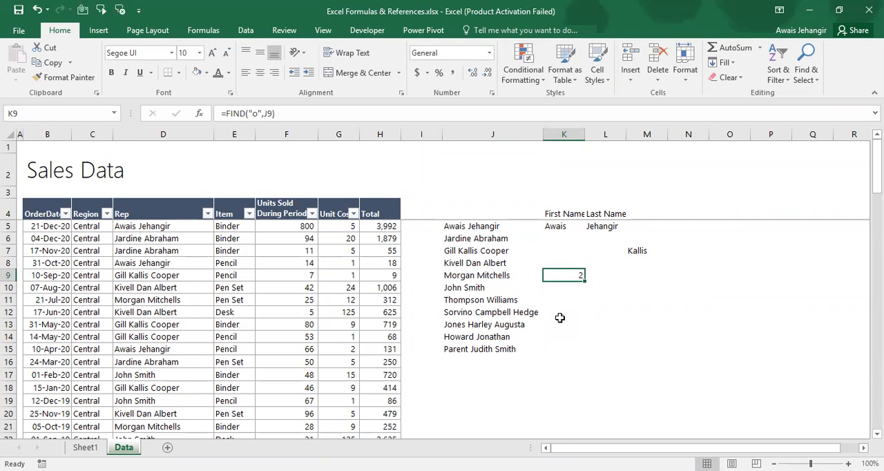
pyautogui.press('F2')
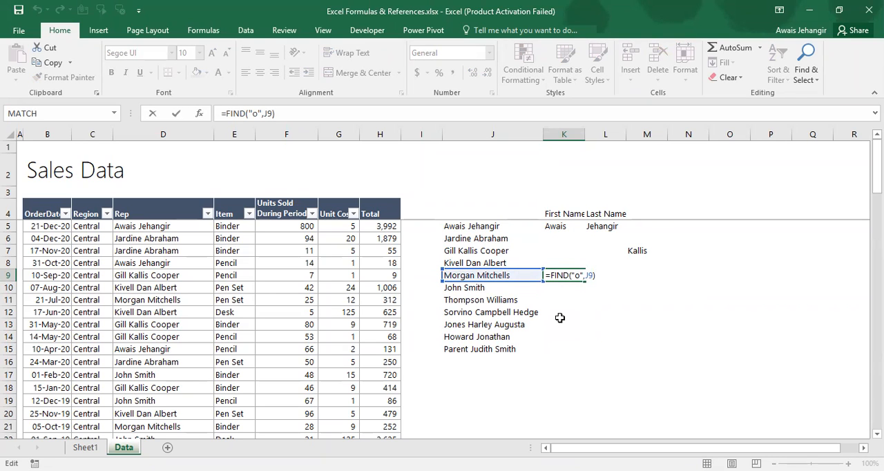
pyautogui.press('Escape')
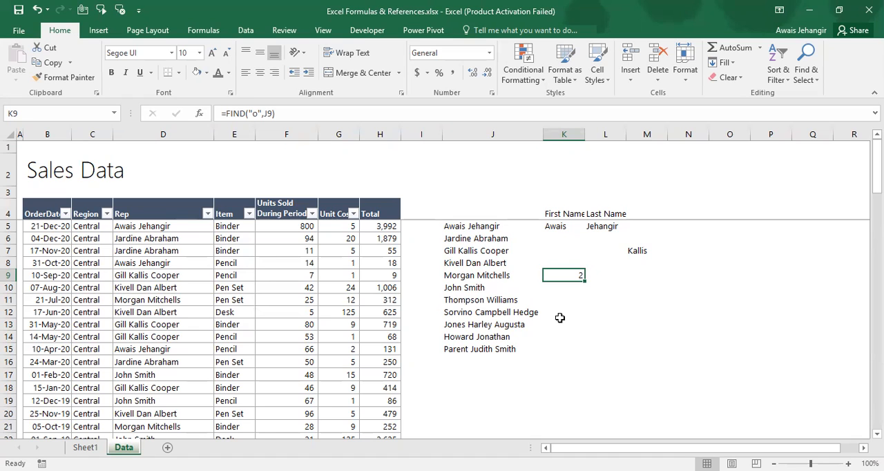
# Check the Find, Search, Replace, Substitute topic on Sheet1 and return to cell K9 on the Data sheet
pyautogui.hotkey('ctrl', 'pageup')
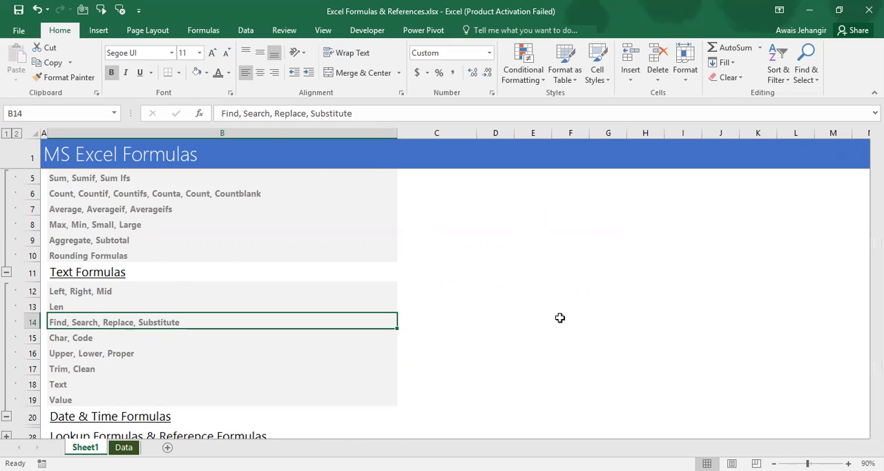
pyautogui.hotkey('ctrl', 'pagedown')
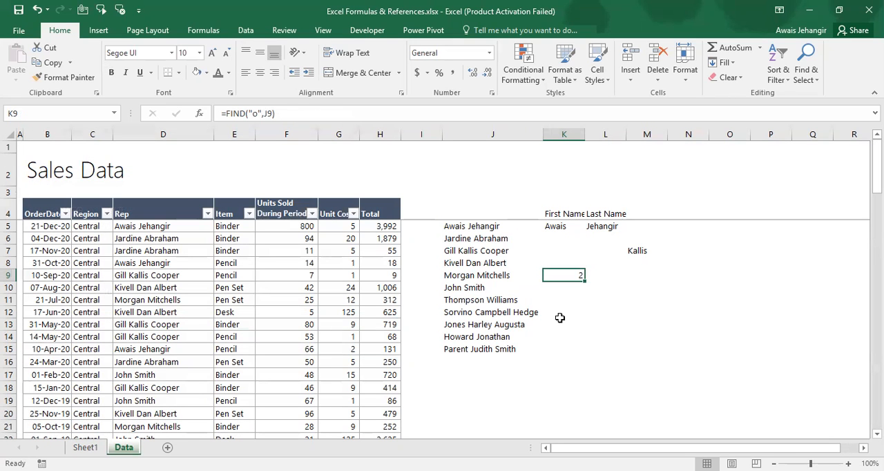
pyautogui.press('Left')
pyautogui.press('Left')
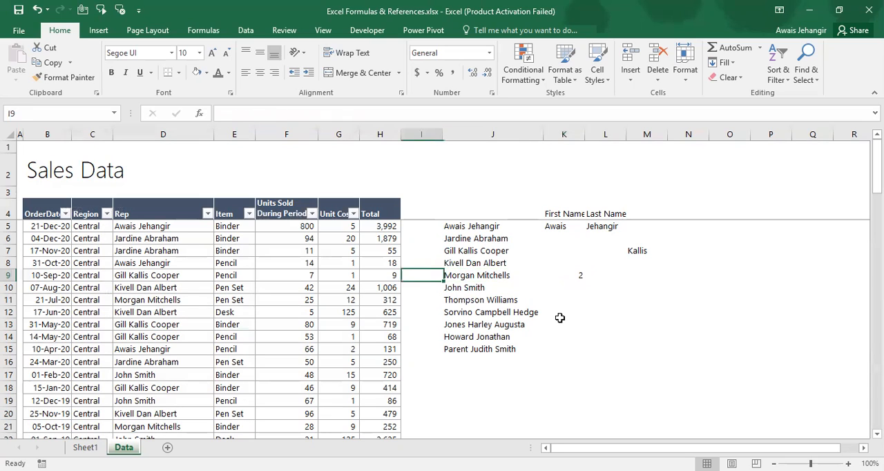
pyautogui.press('Right')
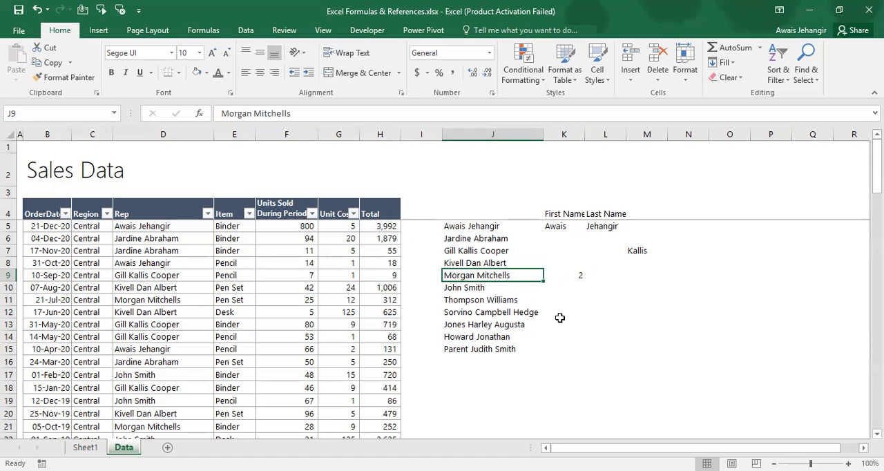
pyautogui.press('Right')
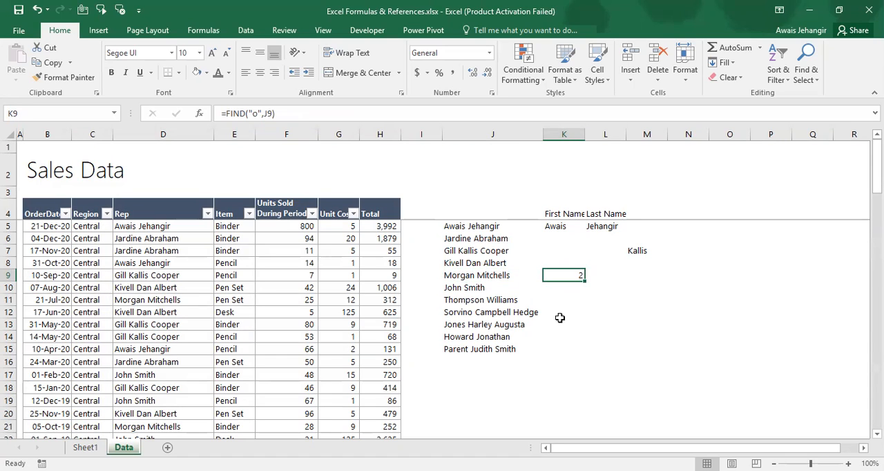
# Overwrite K9 with =SUBSTITUTE(J9,"g","b") to swap the letter g for b in the name
pyautogui.write('=s')
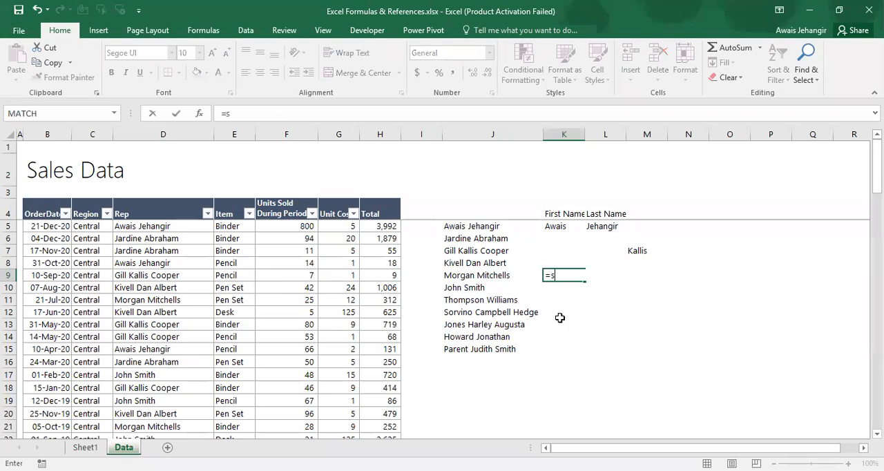
pyautogui.write('ubs')
pyautogui.press('Tab')
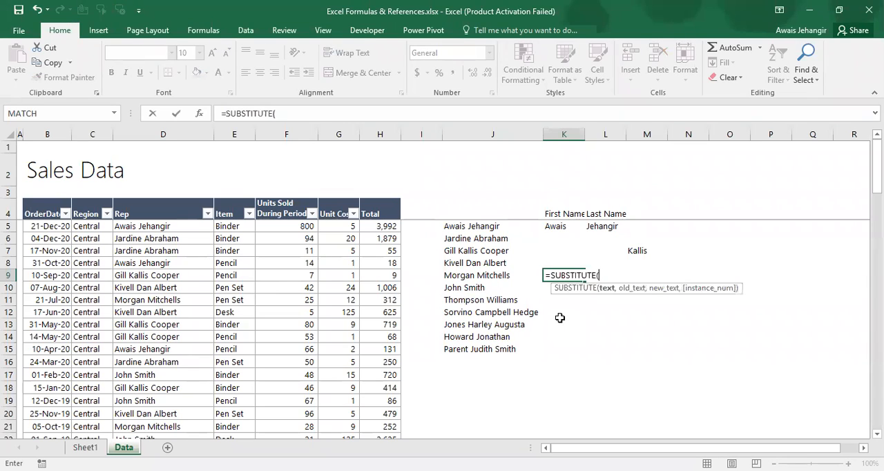
pyautogui.press('Left')
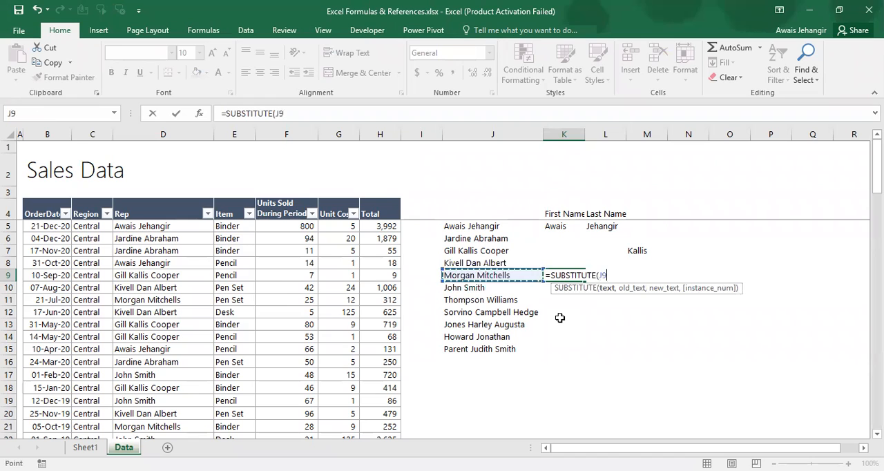
pyautogui.write(',')
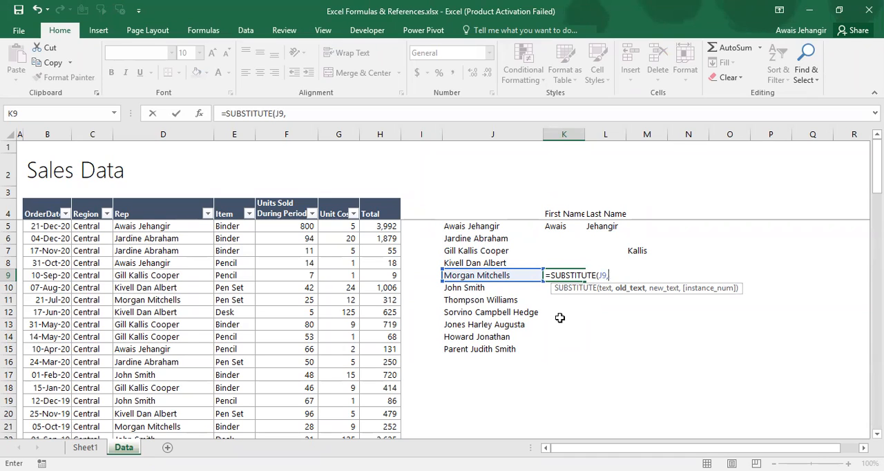
pyautogui.write('"g",')
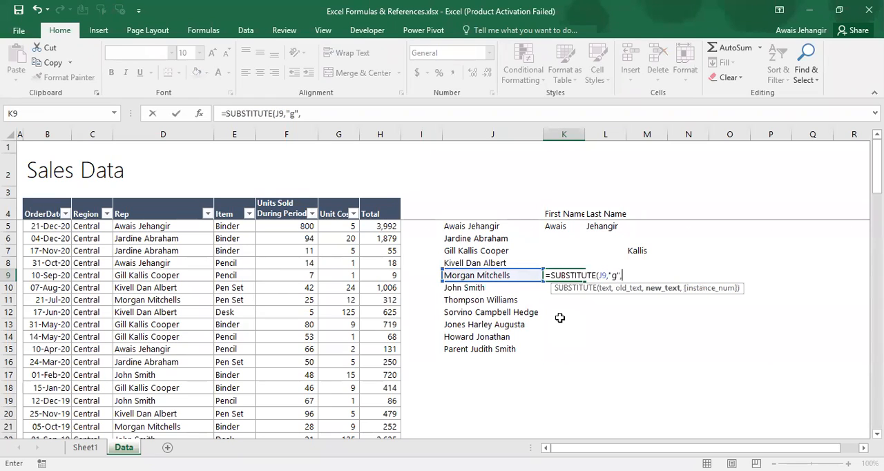
pyautogui.write('"b")')
pyautogui.press('Return')
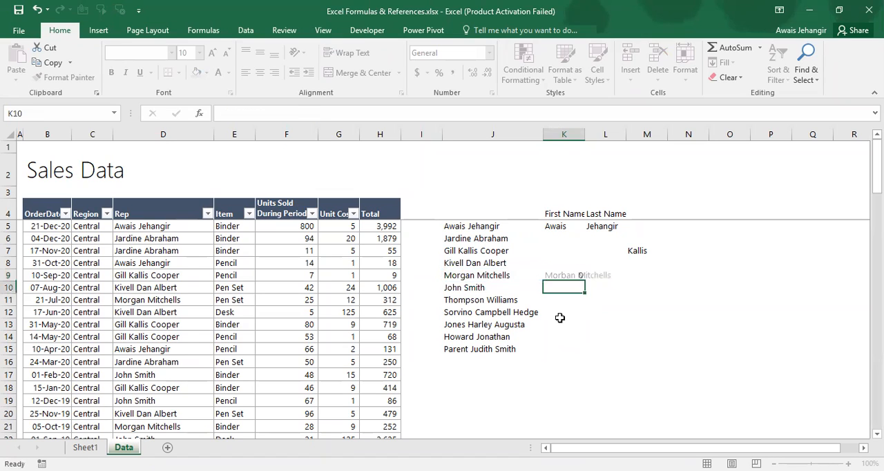
pyautogui.press('Up')
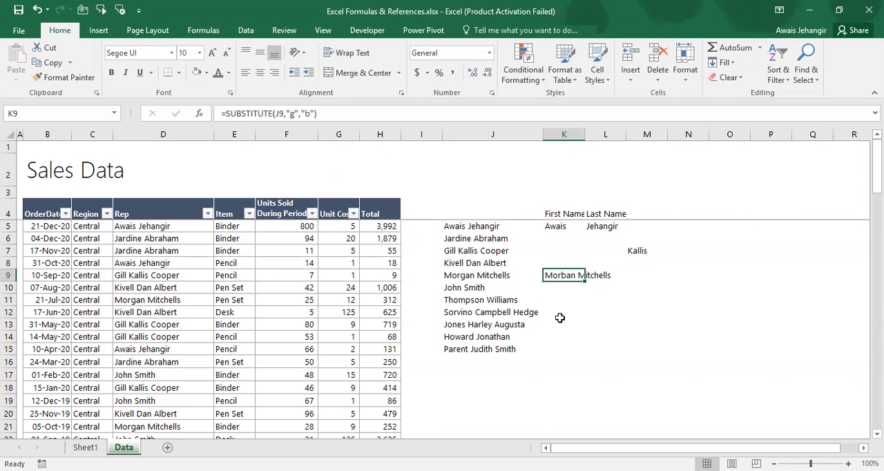
# Review the topics from Char, Code onward on Sheet1 and go back up to the Left, Right, Mid topic
pyautogui.hotkey('ctrl', 'pageup')
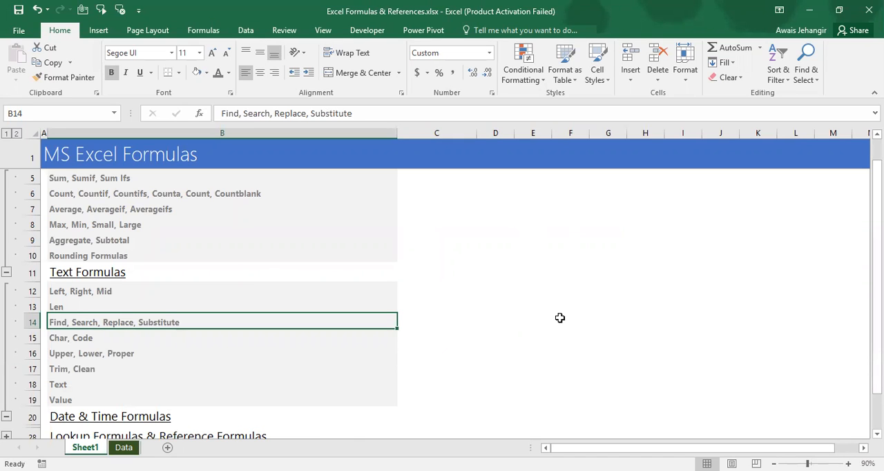
pyautogui.press('Down')
pyautogui.hotkey('ctrl', 'shift', 'Down')
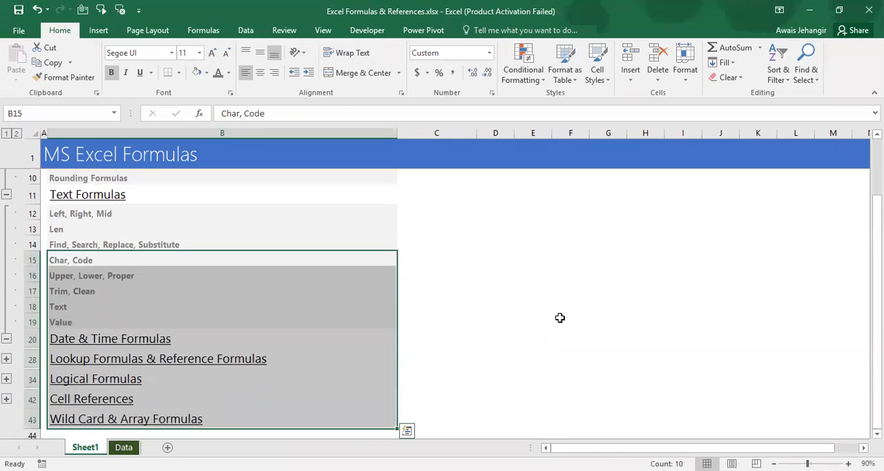
pyautogui.press('Up')
pyautogui.press('Up')
pyautogui.press('Down')
pyautogui.press('Up')
pyautogui.press('Up')
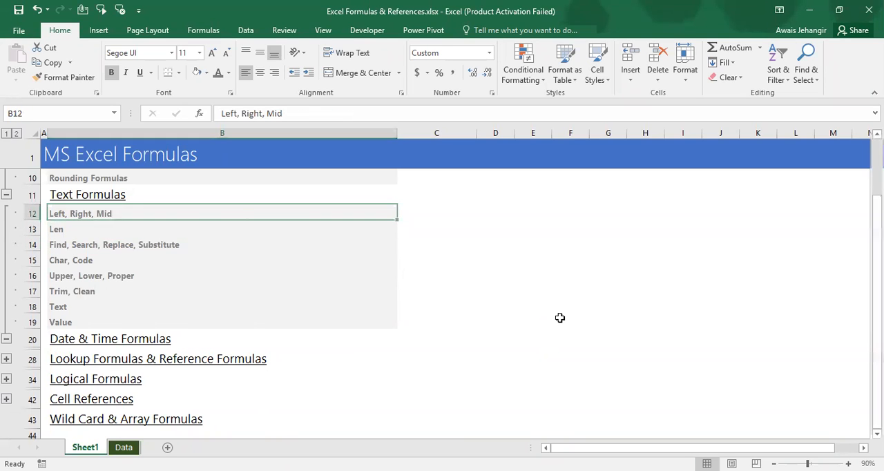
# Clear the earlier example results from K7:M9 on the Data sheet
pyautogui.hotkey('ctrl', 'pagedown')
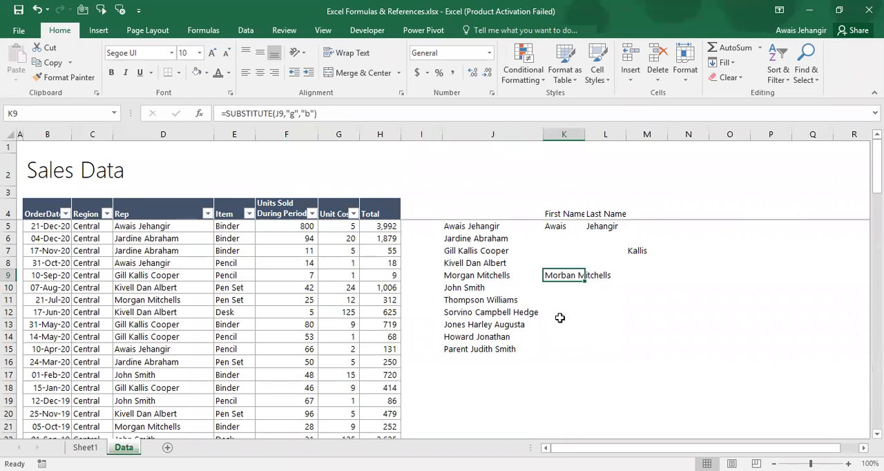
pyautogui.hotkey('shift', 'Right')
pyautogui.hotkey('shift', 'Right')
pyautogui.hotkey('shift', 'Up')
pyautogui.hotkey('shift', 'Up')
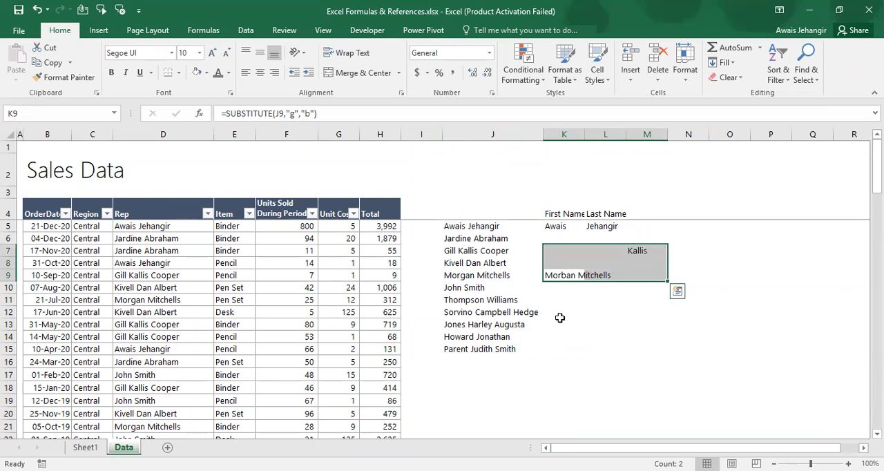
pyautogui.press('Delete')
# Add the header Mid in M4, beside the First Name and Last Name headers
pyautogui.press('Up')
pyautogui.press('Up')
pyautogui.press('Up')
pyautogui.press('Up')
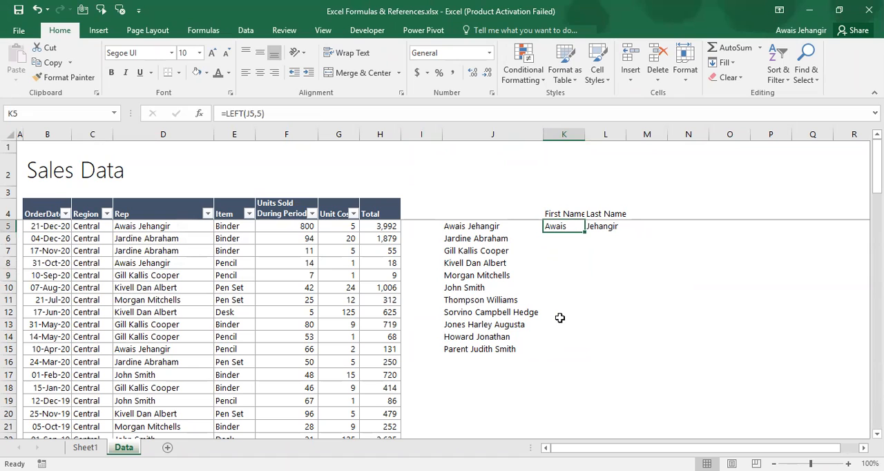
pyautogui.press('Left')
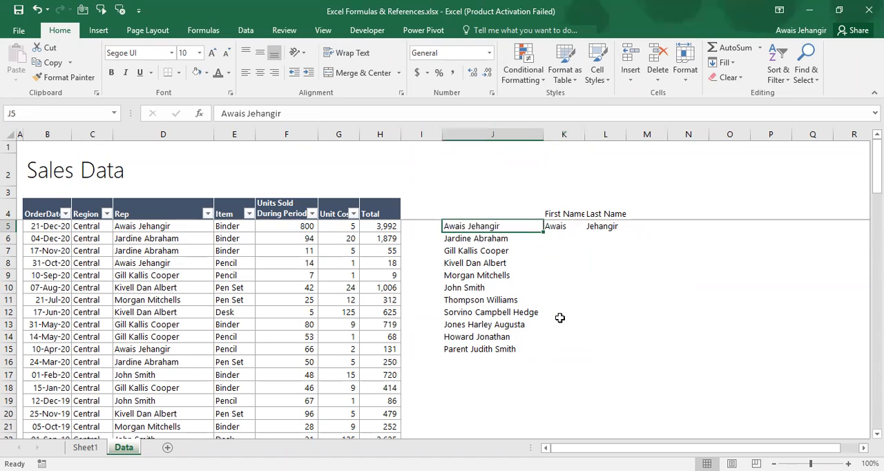
pyautogui.hotkey('ctrl', 'shift', 'Down')
pyautogui.press('Up')
pyautogui.press('Right')
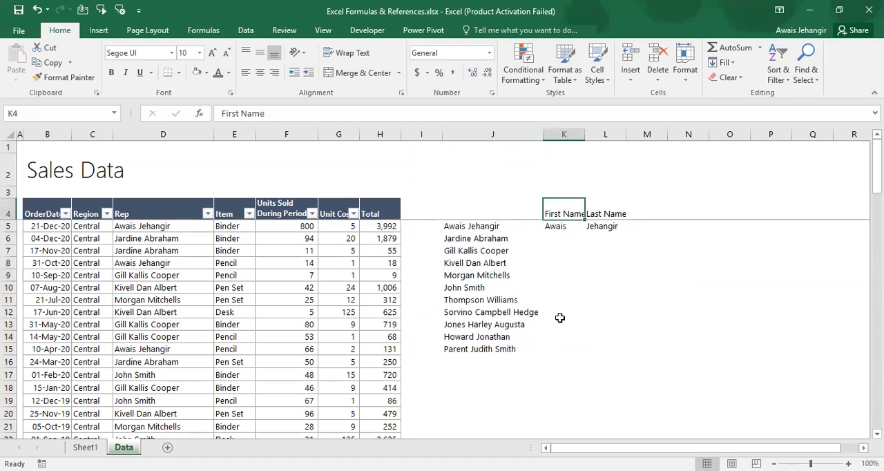
pyautogui.press('Right')
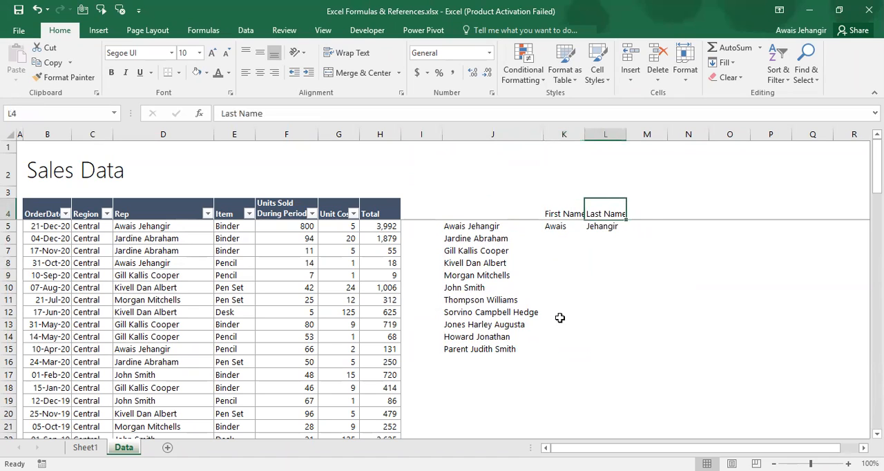
pyautogui.press('Right')
pyautogui.write('M')
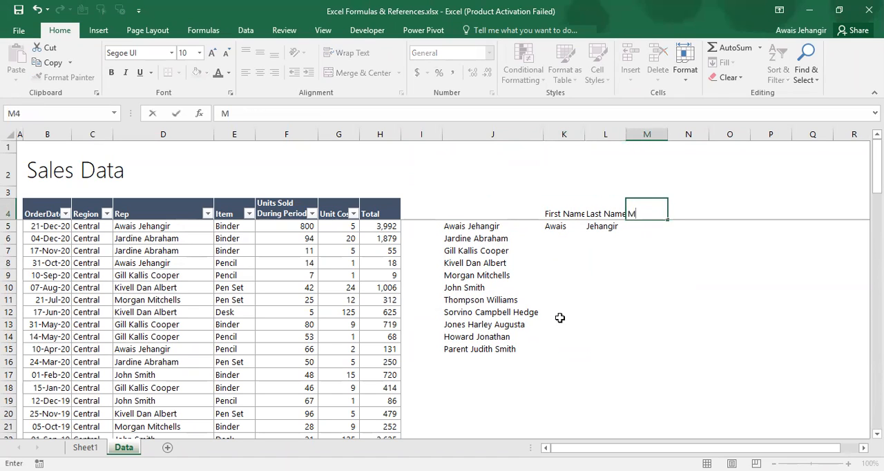
pyautogui.write('id')
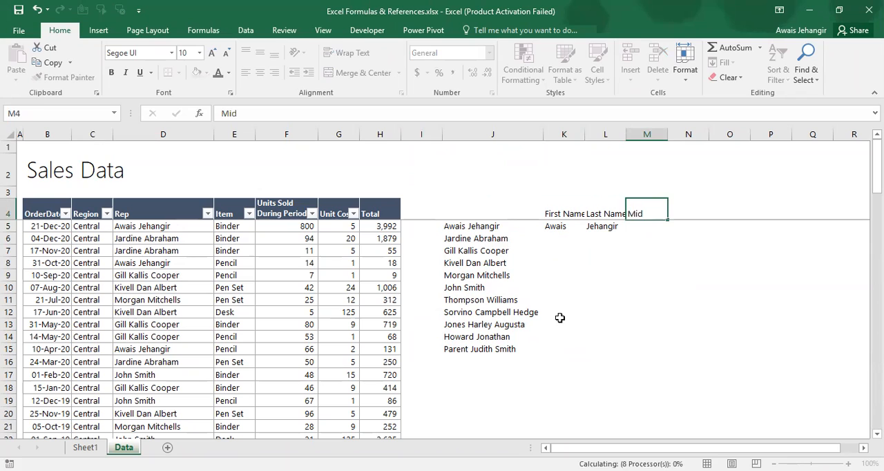
pyautogui.press('Return')
# Wrap the text of the three name headers in K4:M4
pyautogui.press('Left')
pyautogui.press('Up')
pyautogui.press('Left')
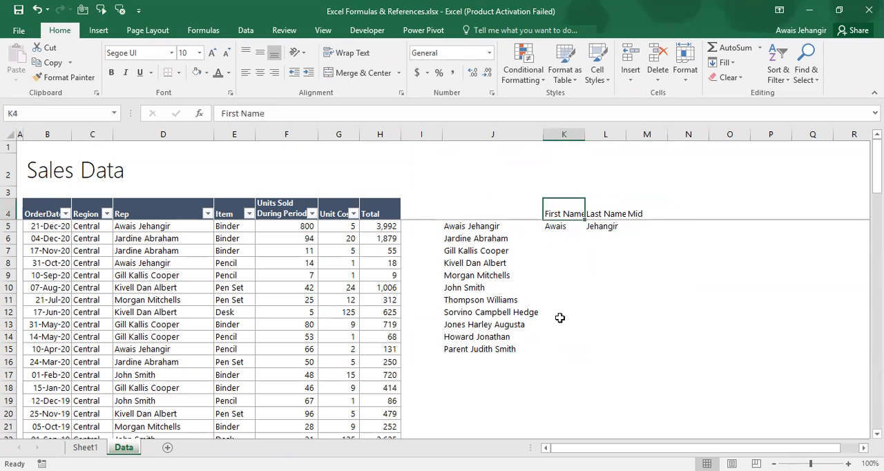
pyautogui.hotkey('shift', 'Right')
pyautogui.hotkey('shift', 'Right')
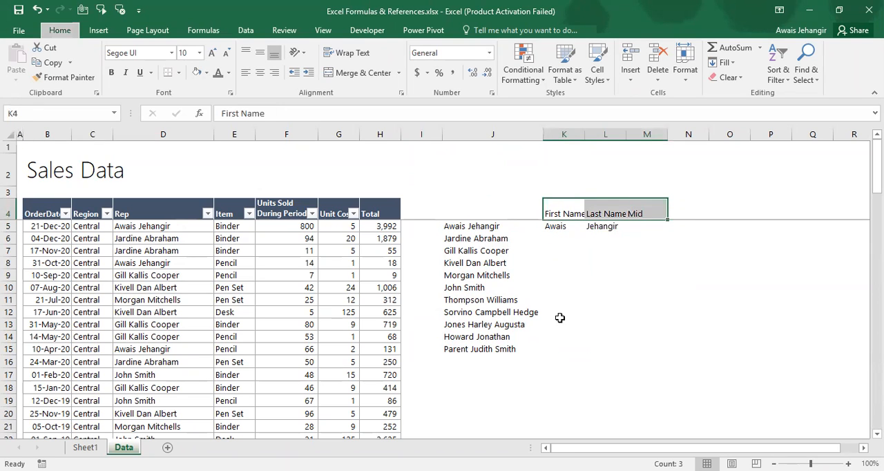
pyautogui.hotkey('alt', 'h')
pyautogui.press('w')
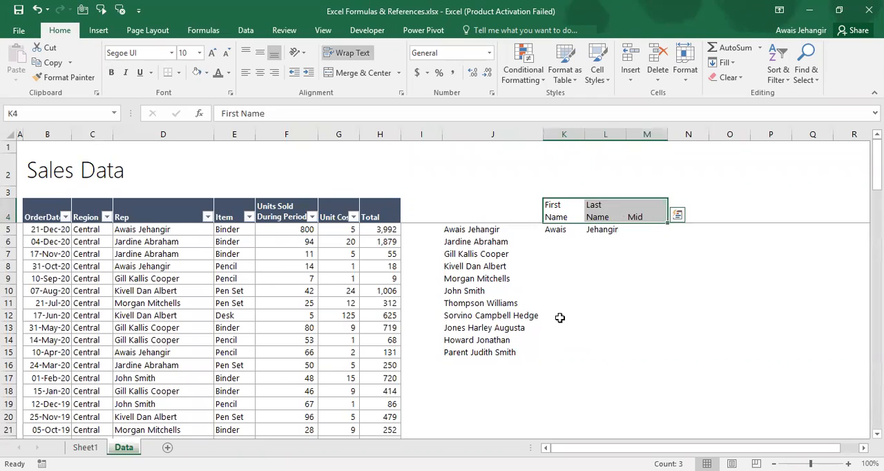
pyautogui.press('Down')
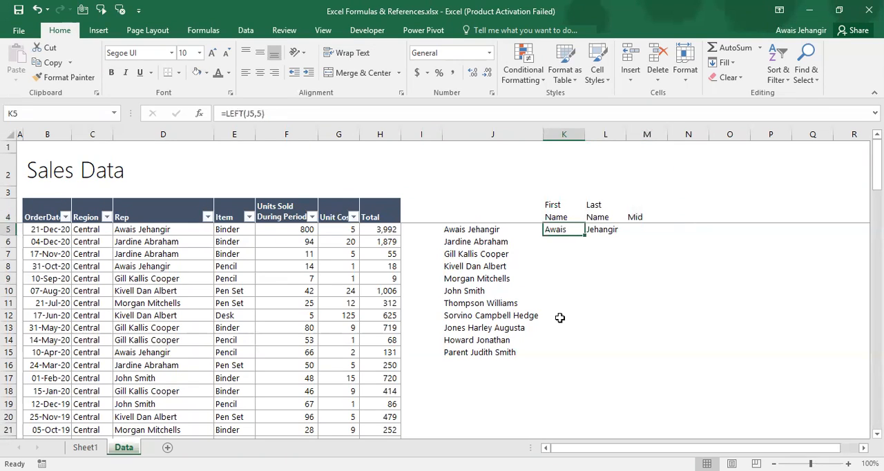
# Examine the characters and space of the full name in J5, and go down the name list to J15
pyautogui.press('Left')
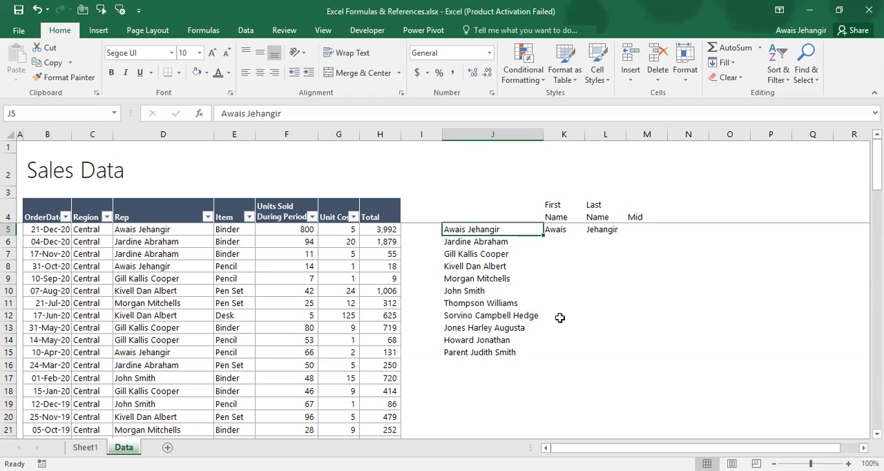
pyautogui.press('F2')
pyautogui.press('Left')
pyautogui.press('Left')
pyautogui.press('Left')
pyautogui.press('Left')
pyautogui.press('Left')
pyautogui.press('Left')
pyautogui.press('Left')
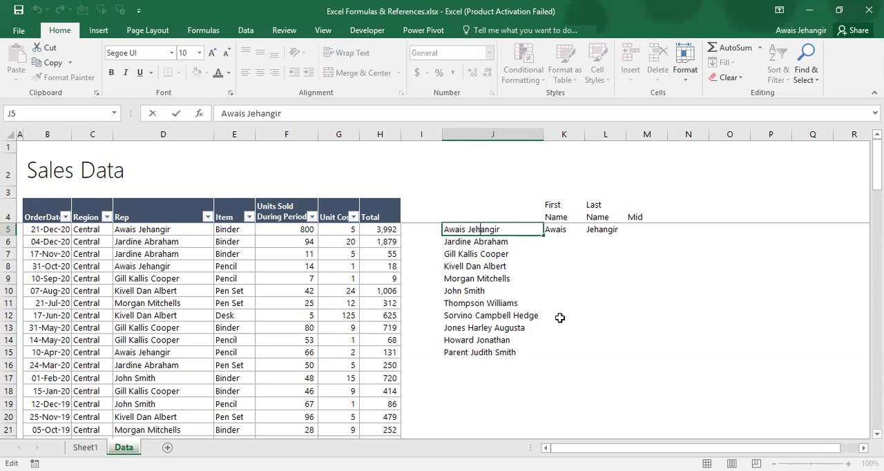
pyautogui.press('Left')
pyautogui.press('Left')
pyautogui.press('Left')
pyautogui.press('Return')
pyautogui.press('Return')
pyautogui.press('Return')
pyautogui.press('Return')
pyautogui.press('Return')
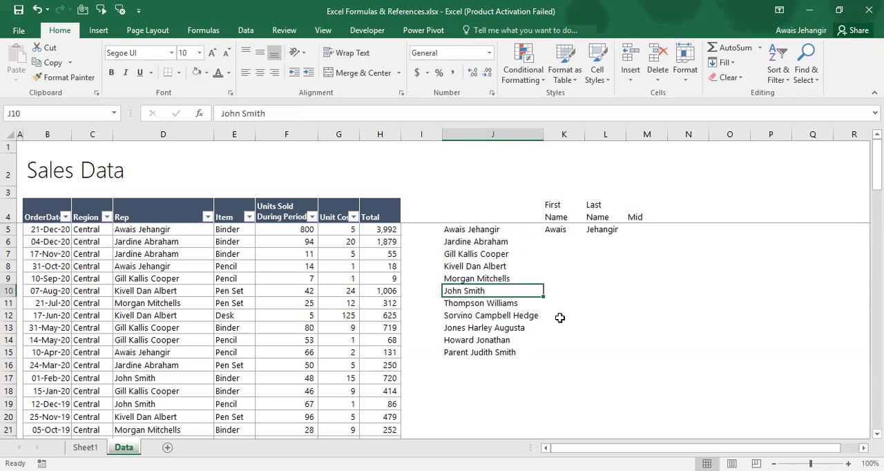
pyautogui.press('Return')
pyautogui.press('Return')
pyautogui.press('Return')
pyautogui.press('Return')
pyautogui.press('Return')
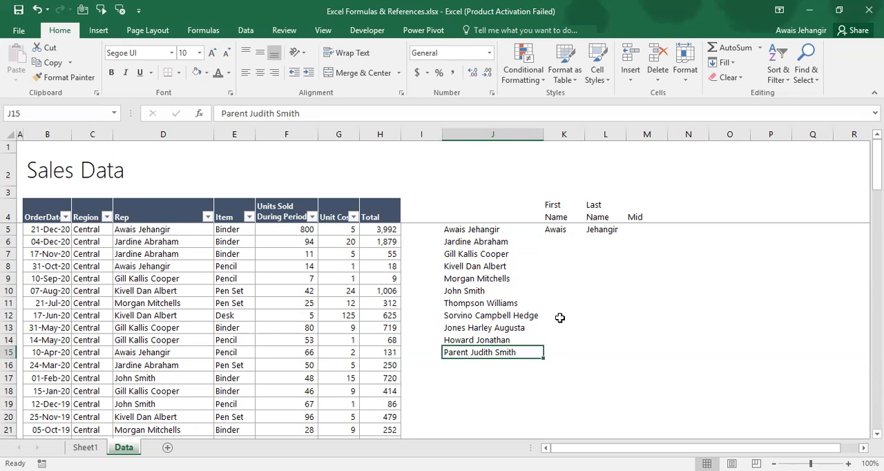
# Examine the letters of the last full name in J15 without changing the cell
pyautogui.press('F2')
pyautogui.press('Left')
pyautogui.press('Left')
pyautogui.press('Left')
pyautogui.press('Left')
pyautogui.press('Left')
pyautogui.press('Left')
pyautogui.press('Left')
pyautogui.press('Left')
pyautogui.press('Left')
pyautogui.press('Left')
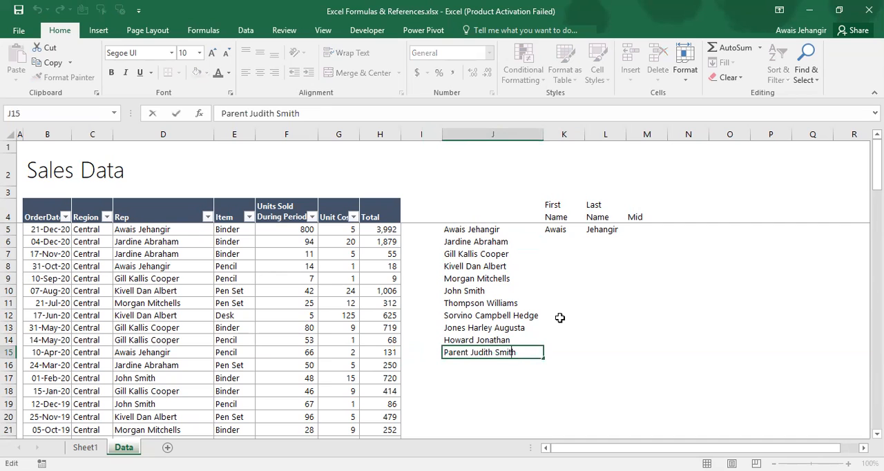
pyautogui.press('Left')
pyautogui.press('Left')
pyautogui.press('Left')
pyautogui.press('Left')
pyautogui.press('Left')
pyautogui.press('Left')
pyautogui.press('Left')
pyautogui.press('Left')
pyautogui.press('Left')
pyautogui.press('Escape')
# Clear the RIGHT formula from L5 under the Last Name header
pyautogui.press('Up')
pyautogui.press('Up')
pyautogui.press('Up')
pyautogui.press('Up')
pyautogui.press('Up')
pyautogui.press('Up')
pyautogui.press('Up')
pyautogui.press('Up')
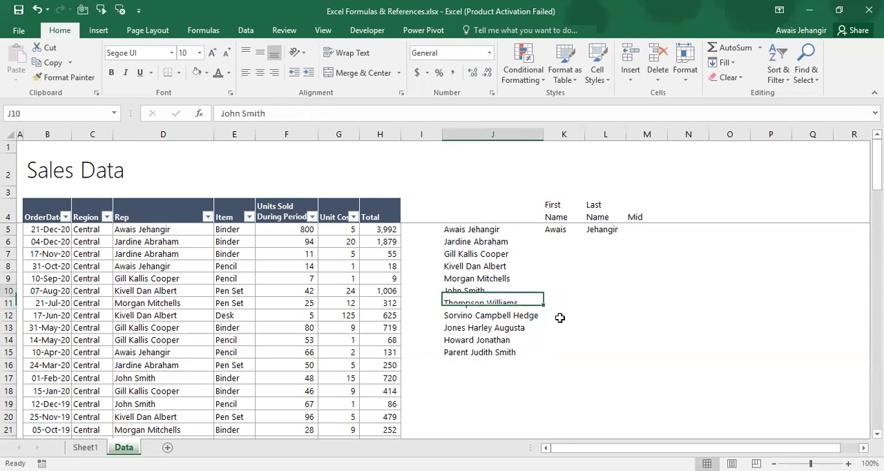
pyautogui.press('Up')
pyautogui.press('Up')
pyautogui.press('Right')
pyautogui.press('Right')
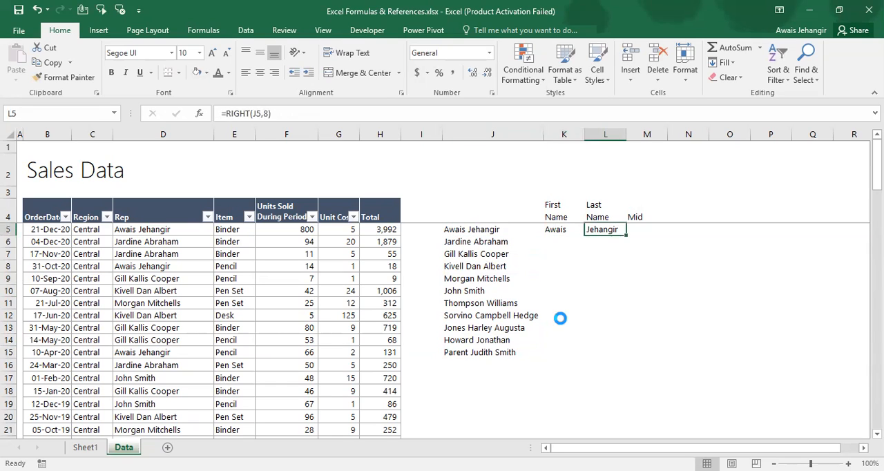
pyautogui.press('Delete')
# Overwrite K5 with =FIND(" ",J5) to locate the first space in the full name
pyautogui.press('Left')
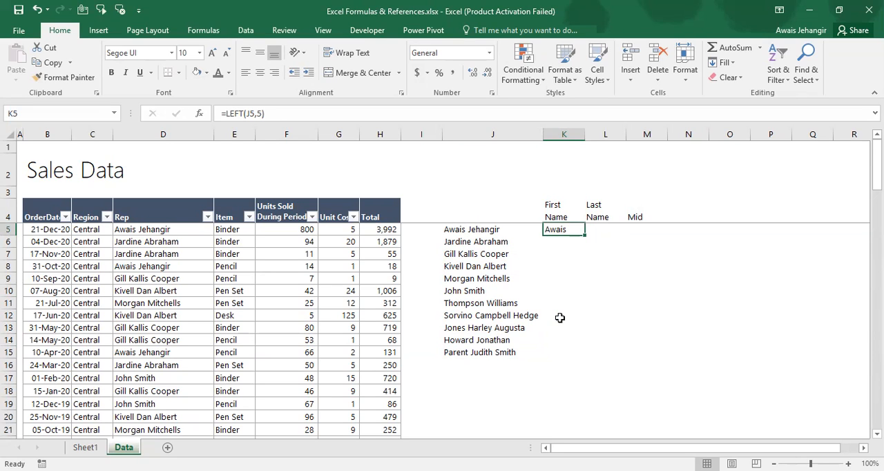
pyautogui.write('=f')
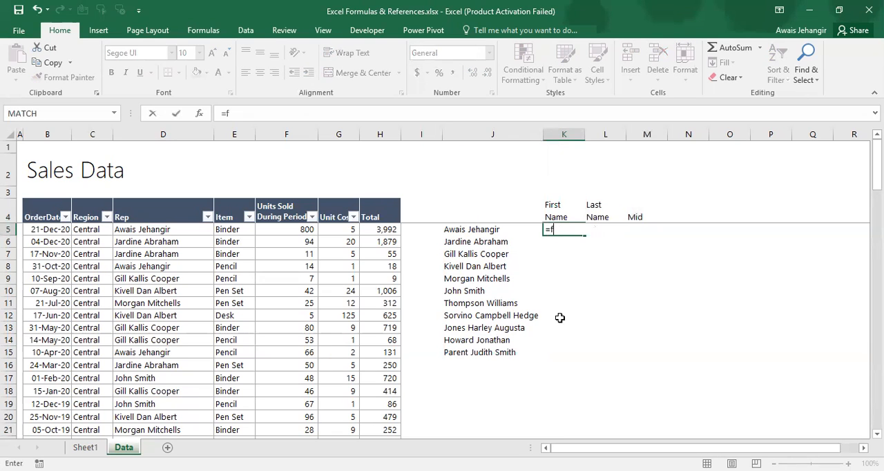
pyautogui.write('ind(')
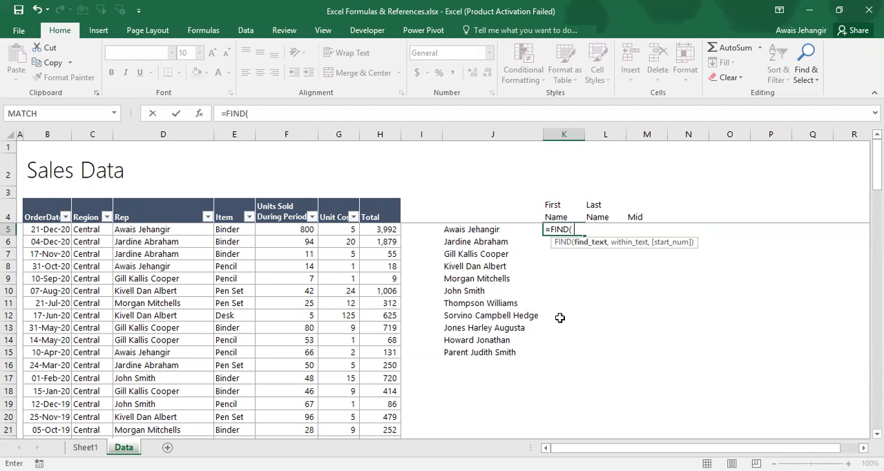
pyautogui.write('" ",')
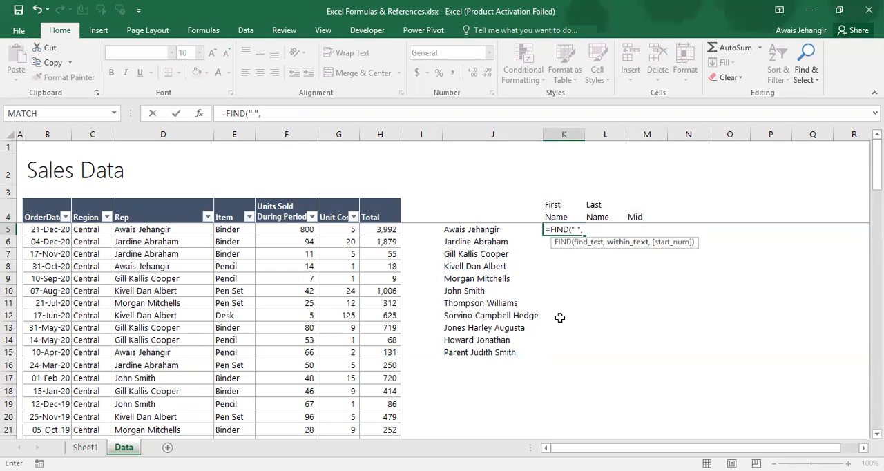
pyautogui.press('Left')
pyautogui.hotkey('ctrl', 'Return')
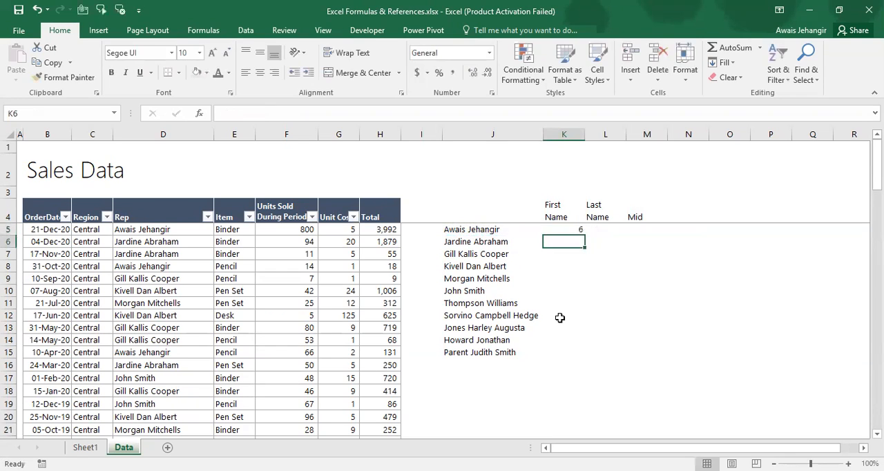
# Copy the FIND formula from K5 down to K15 for the rest of the name list
pyautogui.hotkey('ctrl', 'c')
pyautogui.press('Left')
pyautogui.hotkey('ctrl', 'Down')
pyautogui.press('Right')
pyautogui.hotkey('ctrl', 'shift', 'Up')
pyautogui.press('Up')
pyautogui.hotkey('ctrl', 'Up')
pyautogui.press('Left')
pyautogui.hotkey('ctrl', 'Down')
pyautogui.press('Right')
pyautogui.hotkey('ctrl', 'shift', 'Up')
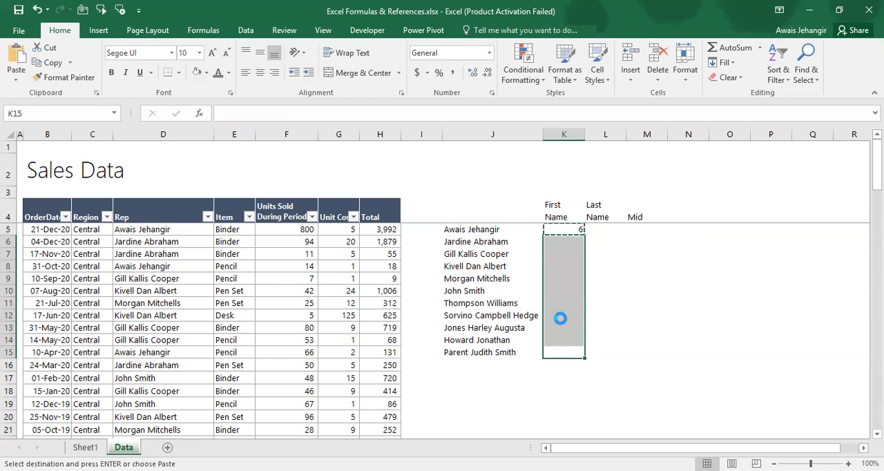
pyautogui.press('Return')
# Review the space positions in K5:K15 against the names and return to K5
pyautogui.hotkey('ctrl', 'Up')
pyautogui.press('Down')
pyautogui.press('Down')
pyautogui.press('Down')
pyautogui.hotkey('ctrl', 'Down')
pyautogui.press('Down')
pyautogui.press('Up')
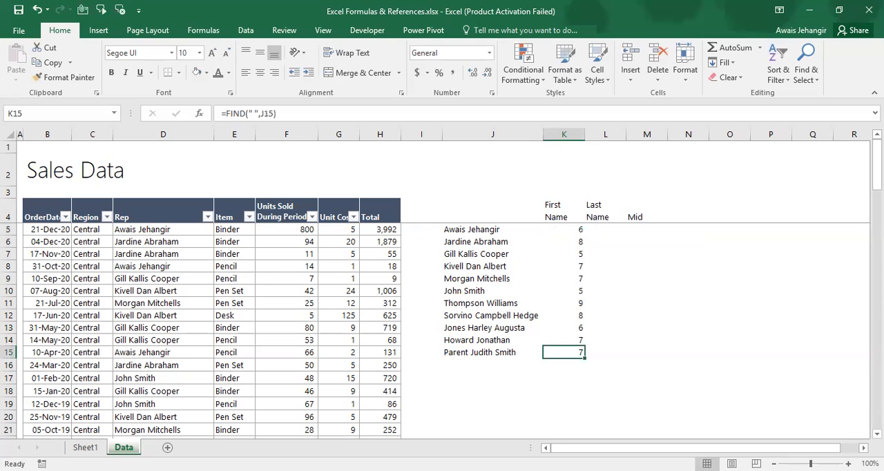
pyautogui.press('Up')
pyautogui.press('Up')
pyautogui.press('Up')
pyautogui.press('Up')
pyautogui.press('Up')
pyautogui.press('Up')
pyautogui.press('Up')
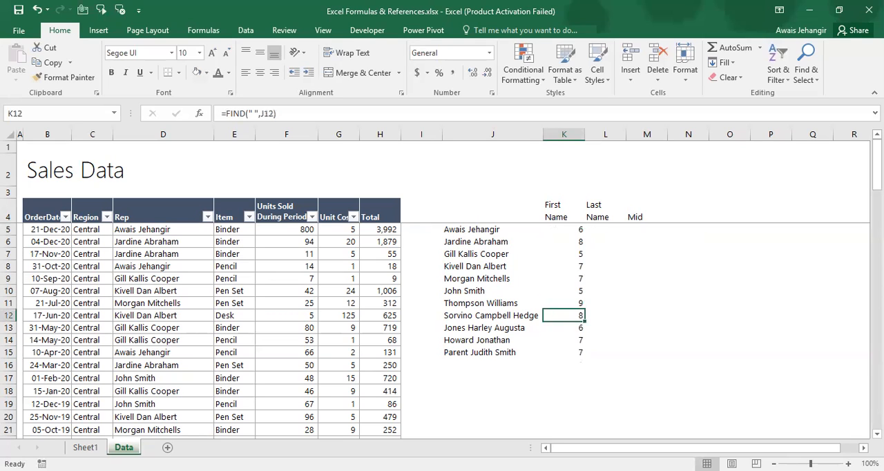
pyautogui.hotkey('ctrl', 'Up')
pyautogui.press('Down')
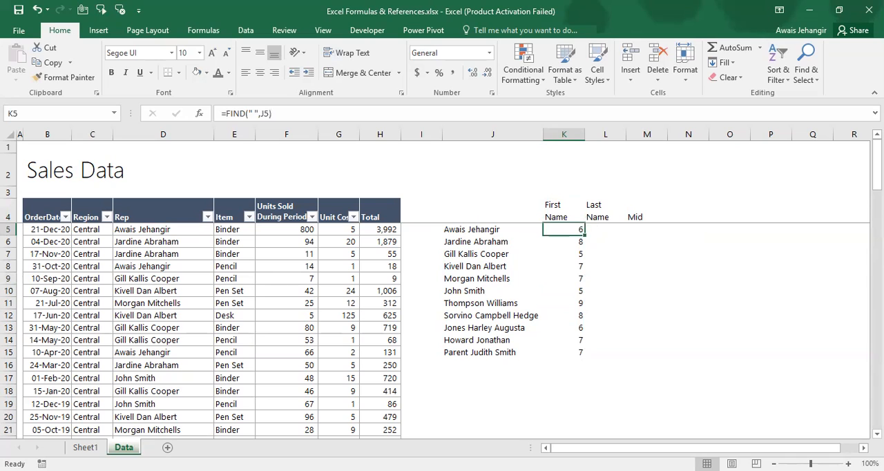
# Enter =LEFT(J5,K5-1) in L5 to extract the first name before the space
pyautogui.press('Right')
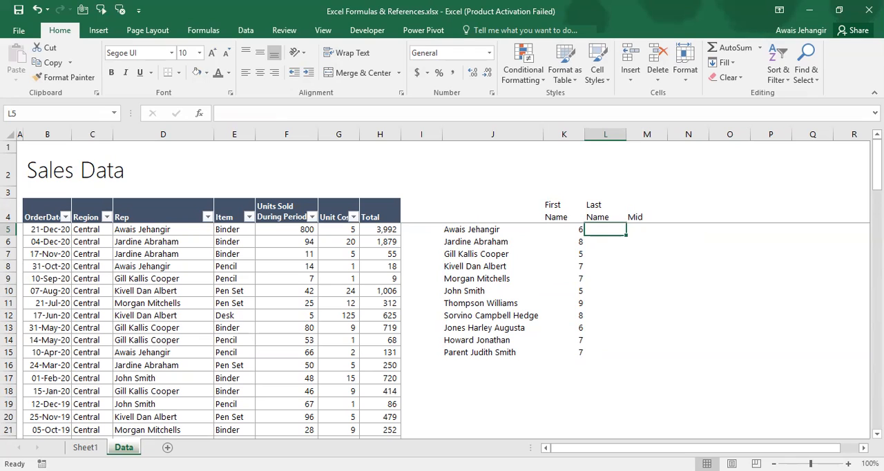
pyautogui.write('=l')
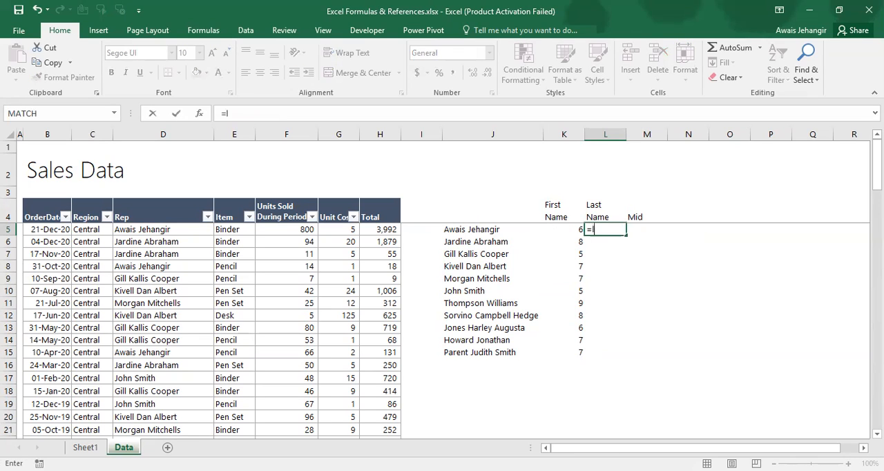
pyautogui.write('e')
pyautogui.press('Tab')
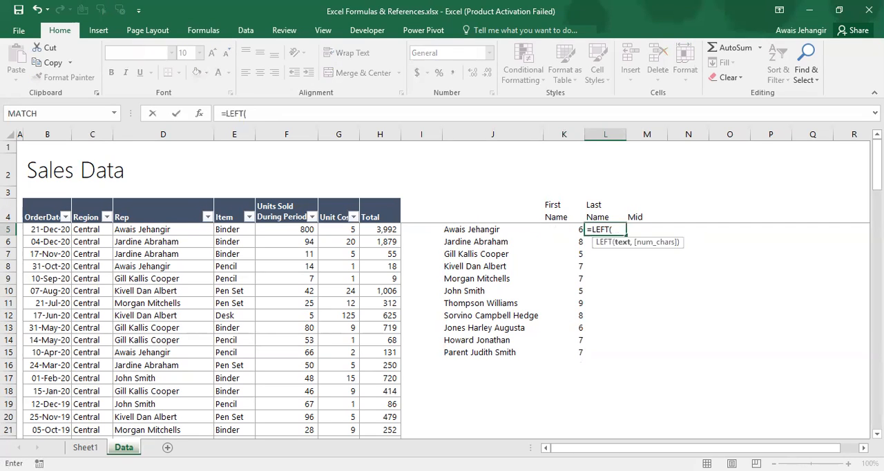
pyautogui.press('Left')
pyautogui.press('Left')
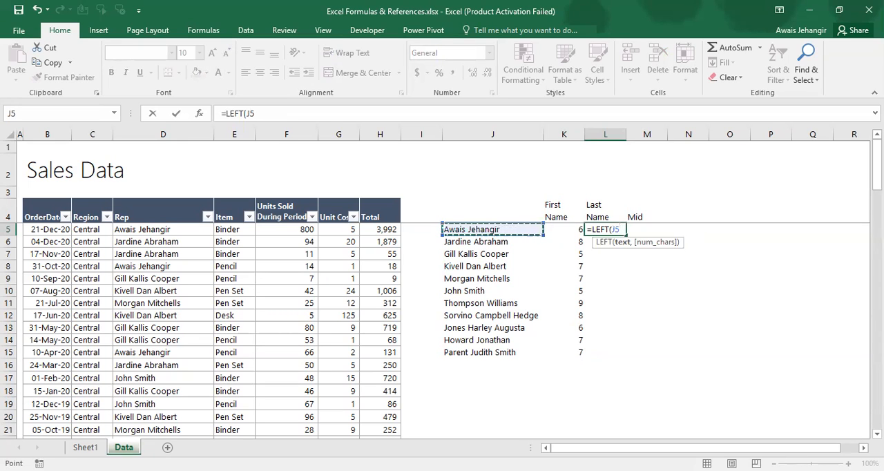
pyautogui.write(',')
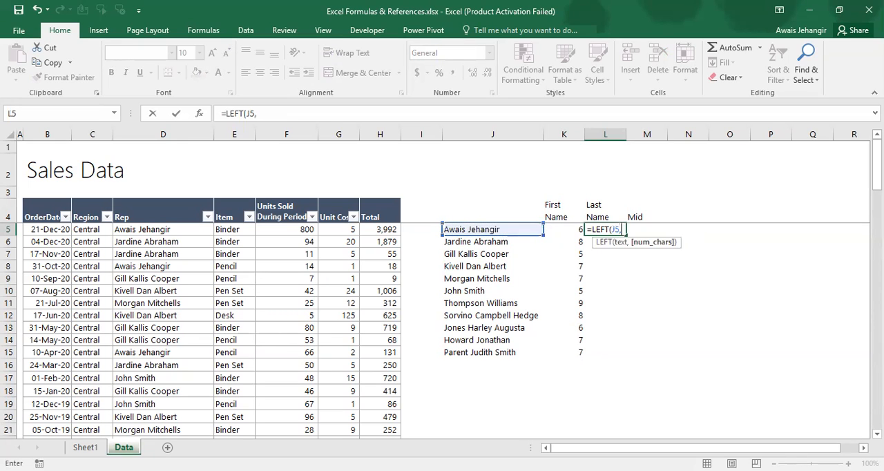
pyautogui.press('Left')
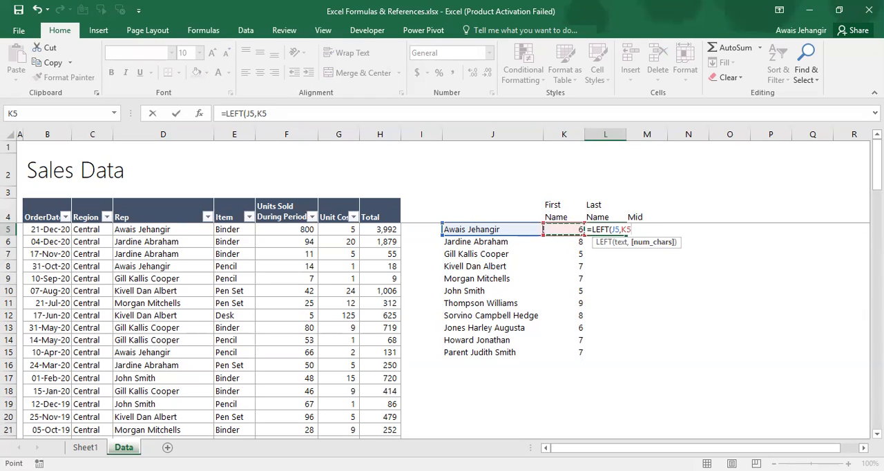
pyautogui.write('-1)')
pyautogui.press('Return')
pyautogui.press('Up')
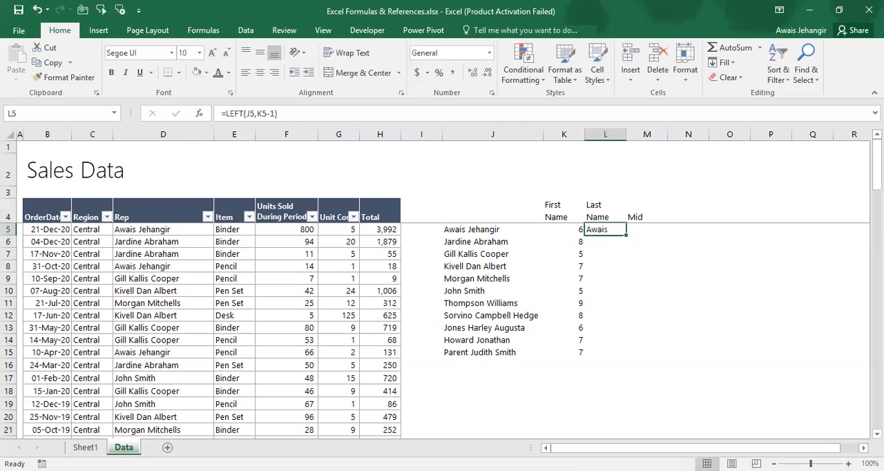
# Copy the LEFT formula from L5 down to L15 for the rest of the name list and return to L5
pyautogui.hotkey('ctrl', 'c')
pyautogui.press('Left')
pyautogui.hotkey('ctrl', 'Down')
pyautogui.press('Right')
pyautogui.hotkey('ctrl', 'shift', 'Up')
pyautogui.press('Return')
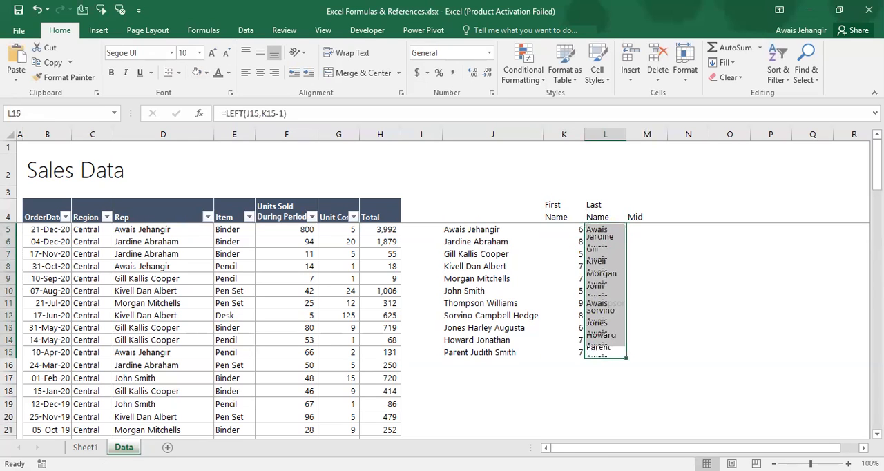
pyautogui.press('Up')
pyautogui.press('Up')
pyautogui.press('Up')
pyautogui.press('Up')
pyautogui.press('Up')
pyautogui.press('Up')
pyautogui.press('Up')
pyautogui.press('Up')
pyautogui.press('Up')
pyautogui.press('Up')
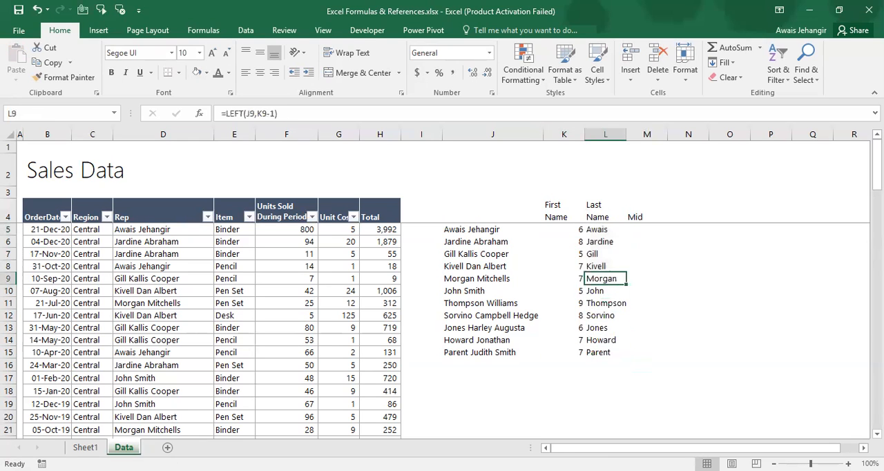
pyautogui.press('Up')
pyautogui.press('Left')
pyautogui.press('Right')
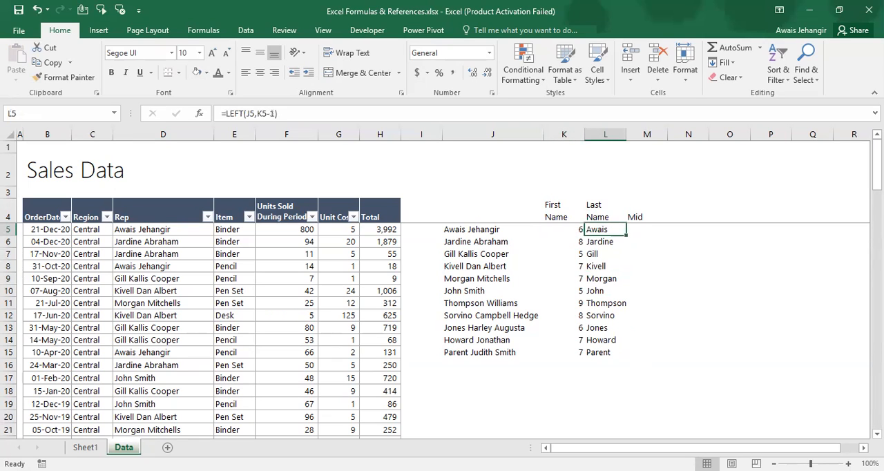
# Copy the FIND(" ",J5) expression out of K5's formula and check where L5's LEFT formula refers to K5
pyautogui.press('Left')
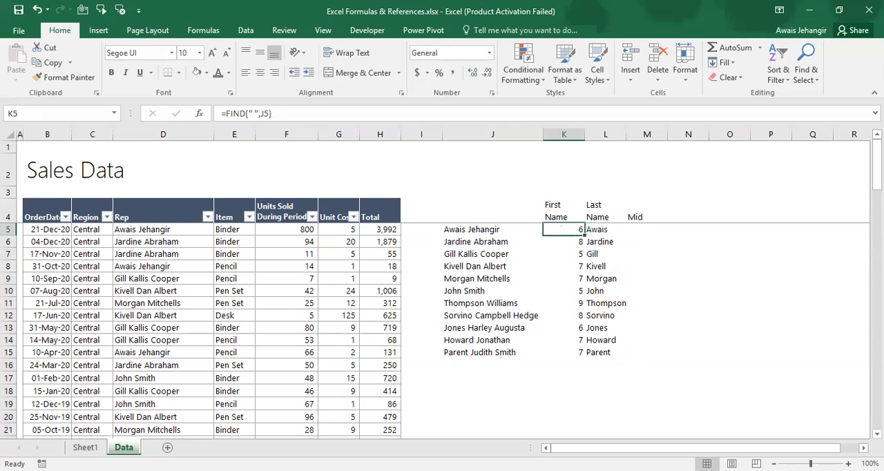
pyautogui.press('F2')
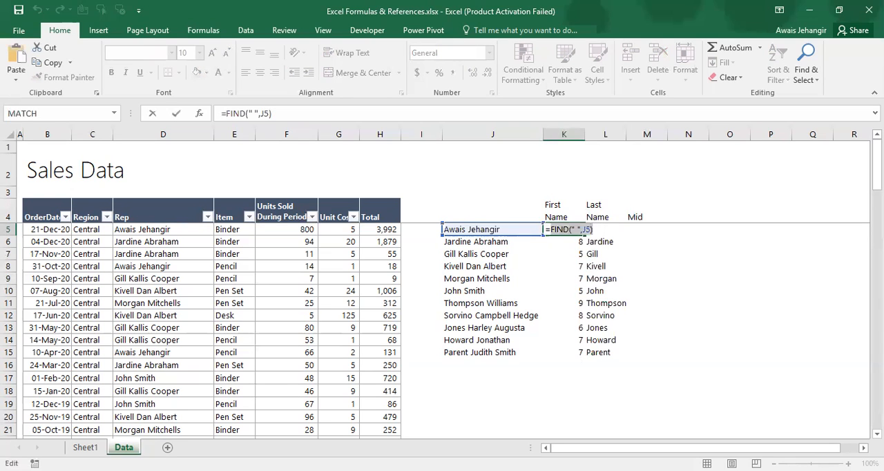
pyautogui.press('Escape')
pyautogui.press('Right')
pyautogui.press('F2')
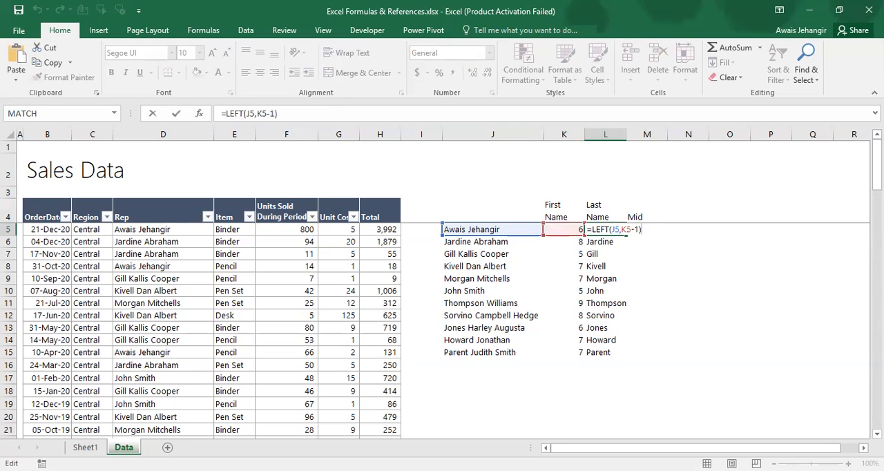
pyautogui.press('Escape')
pyautogui.press('Left')
pyautogui.hotkey('ctrl', 'space')
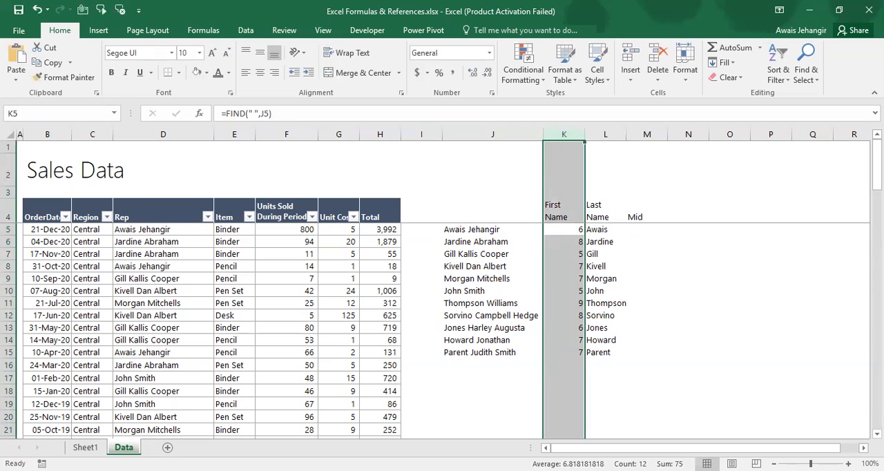
# Replace the K5 reference in L5 with the copied expression to make =LEFT(J5,FIND(" ",J5)-1)
pyautogui.press('Left')
pyautogui.press('Right')
pyautogui.press('Right')
pyautogui.press('F2')
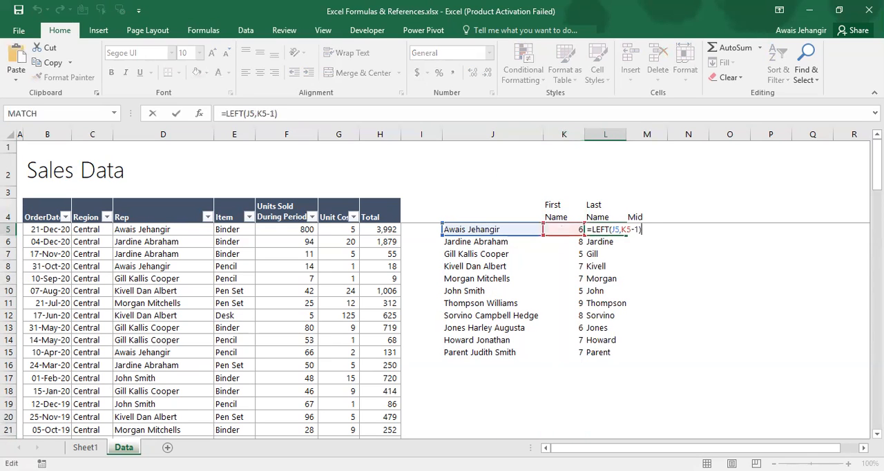
pyautogui.hotkey('shift', 'Left')
pyautogui.hotkey('shift', 'Left')
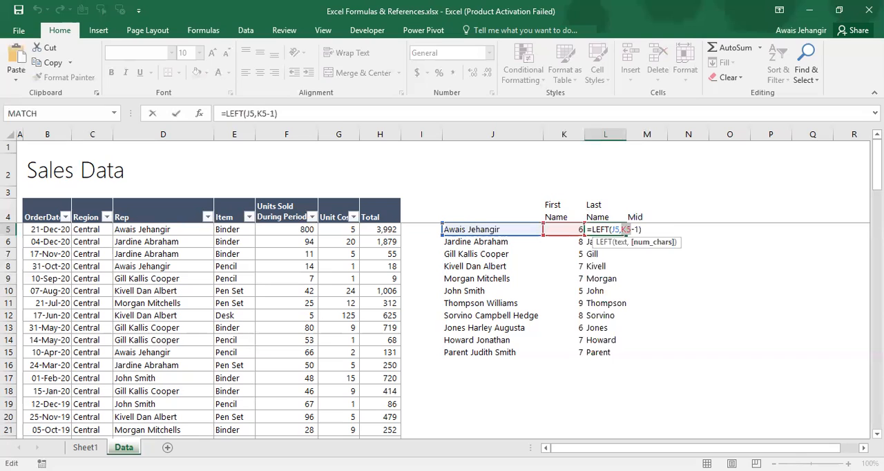
pyautogui.hotkey('ctrl', 'v')
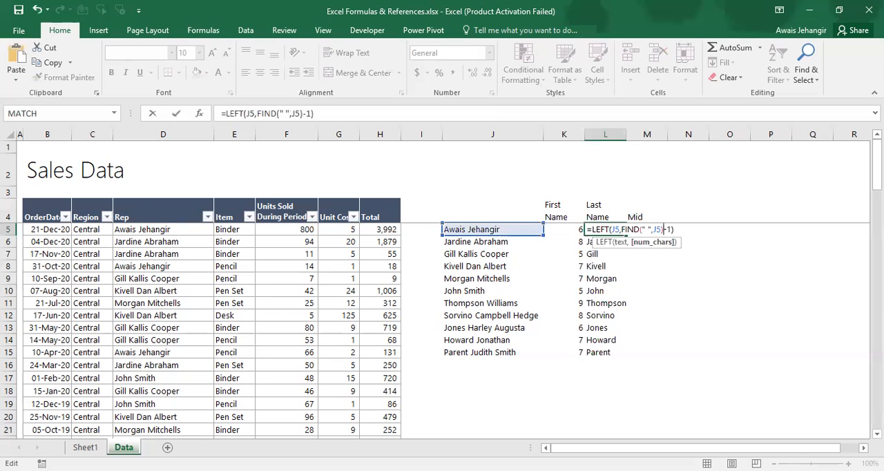
pyautogui.press('Return')
# Clear the FIND formula from K5 and move the combined LEFT and FIND formula from L5 into K5
pyautogui.press('Left')
pyautogui.press('Up')
pyautogui.press('Delete')
pyautogui.press('Right')
pyautogui.hotkey('ctrl', 'x')
pyautogui.press('Left')
pyautogui.hotkey('ctrl', 'v')
# Copy the combined first-name formula from K5 down to K15
pyautogui.hotkey('ctrl', 'c')
pyautogui.hotkey('ctrl', 'shift', 'Down')
pyautogui.hotkey('ctrl', 'v')
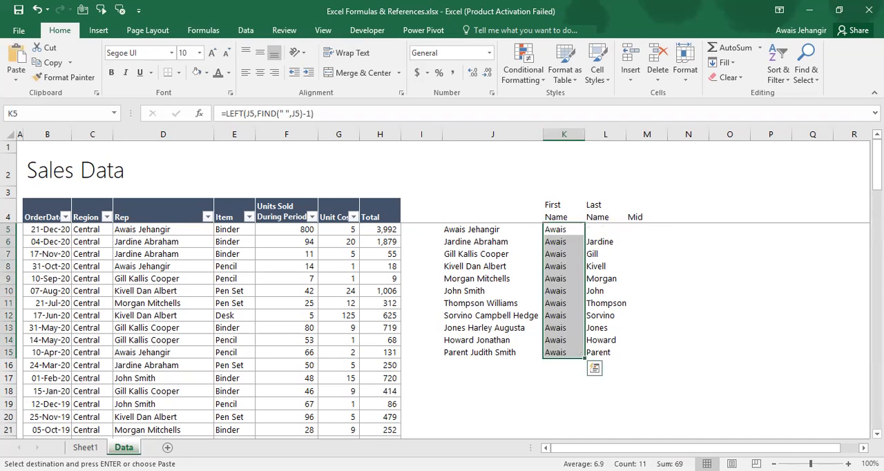
pyautogui.press('Escape')
# Delete the leftover LEFT formulas in L6:L15 and return to K5
pyautogui.press('Right')
pyautogui.press('Down')
pyautogui.hotkey('ctrl', 'shift', 'Down')
pyautogui.press('Delete')
pyautogui.press('Left')
pyautogui.press('Up')
pyautogui.press('Down')
pyautogui.press('Up')
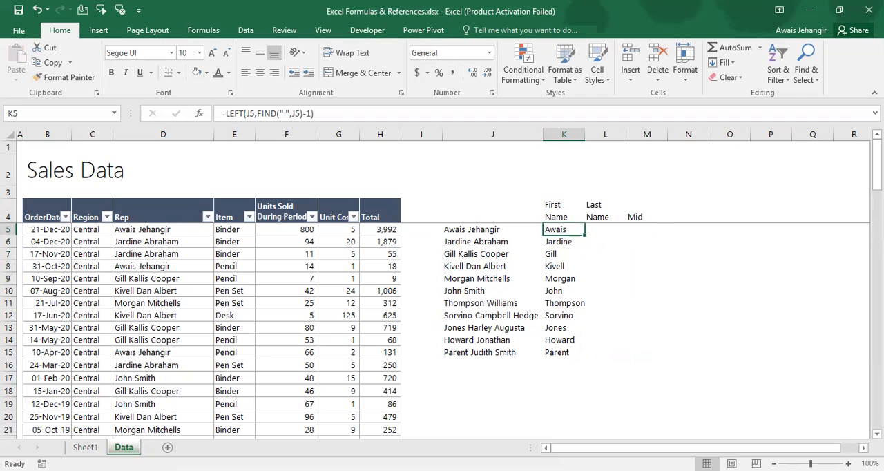
# Examine the combined LEFT and FIND formulas in K5:K7 and compare the first names with the full names in column J
pyautogui.hotkey('ctrl', 'shift', 'Down')
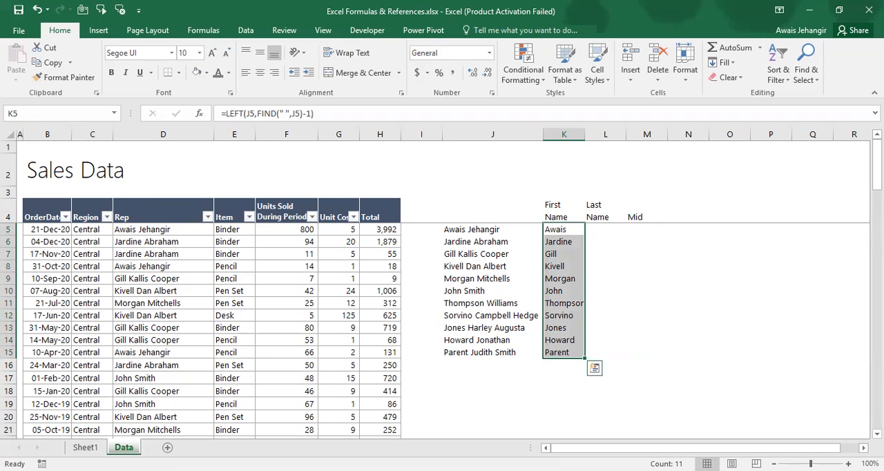
pyautogui.press('Up')
pyautogui.press('Down')
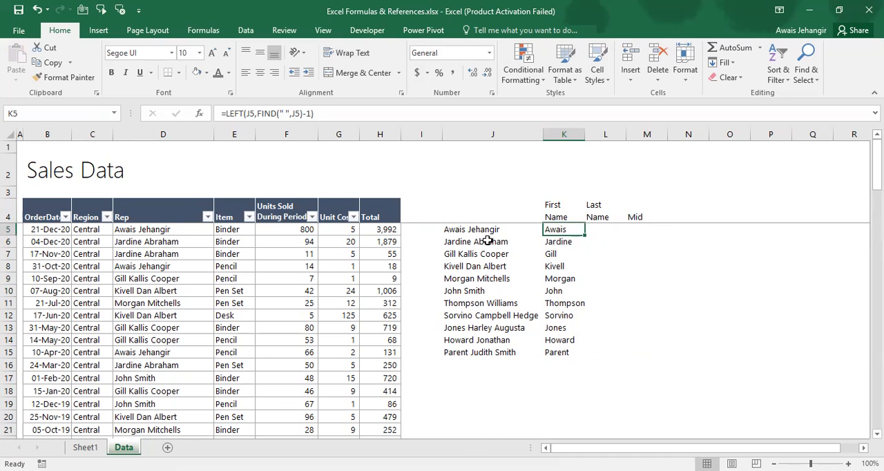
pyautogui.press('F2')
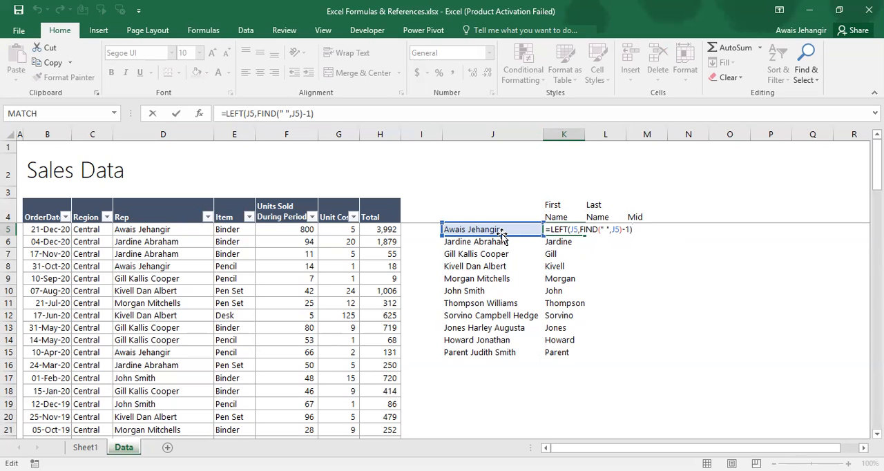
pyautogui.hotkey('ctrl', 'Return')
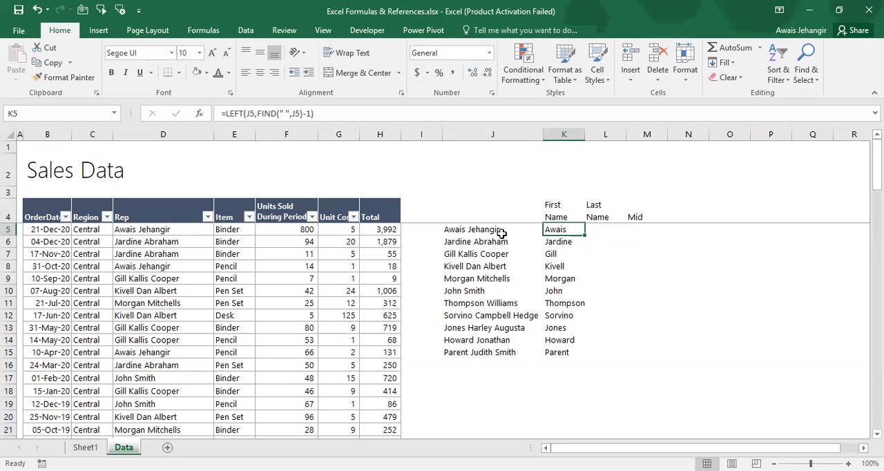
pyautogui.press('Down')
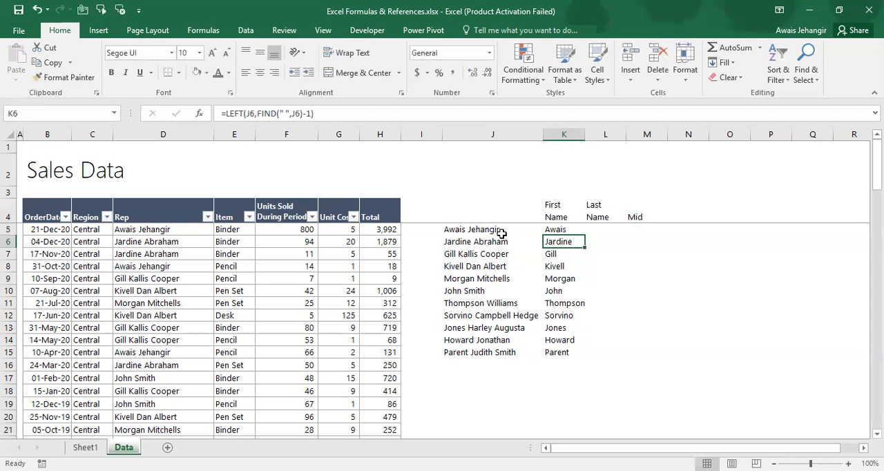
pyautogui.press('Down')
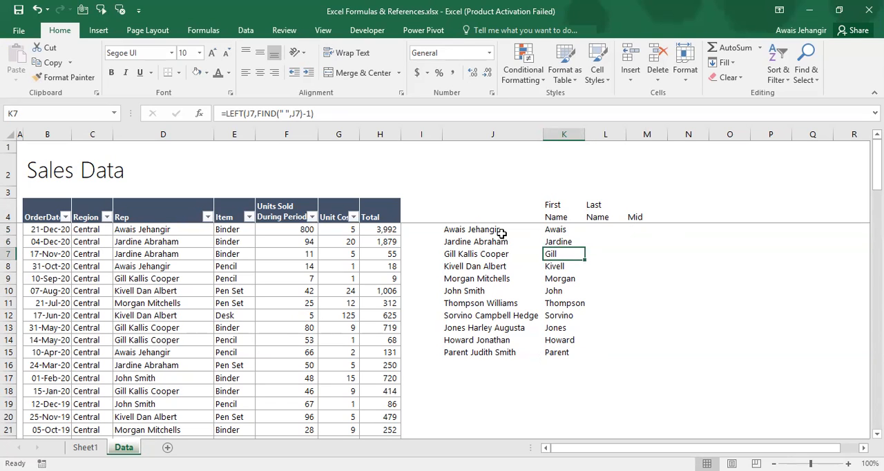
pyautogui.press('Up')
pyautogui.press('Up')
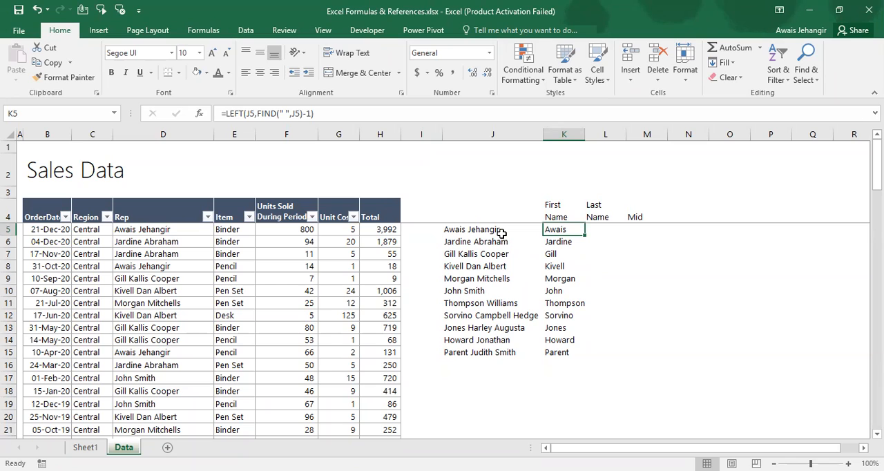
pyautogui.press('Right')
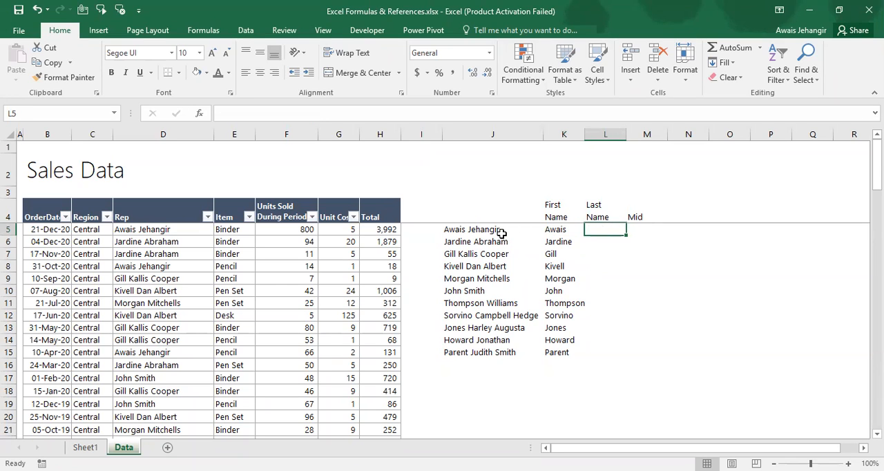
pyautogui.press('Left')
pyautogui.press('Left')
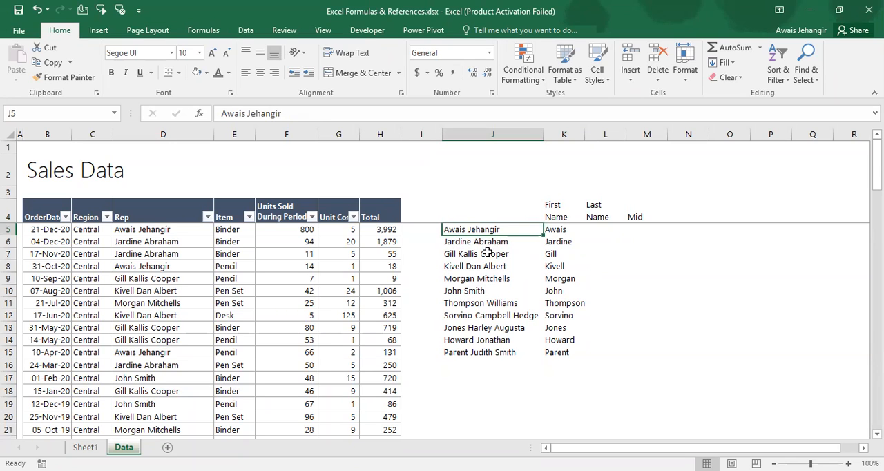
pyautogui.click(486, 253)
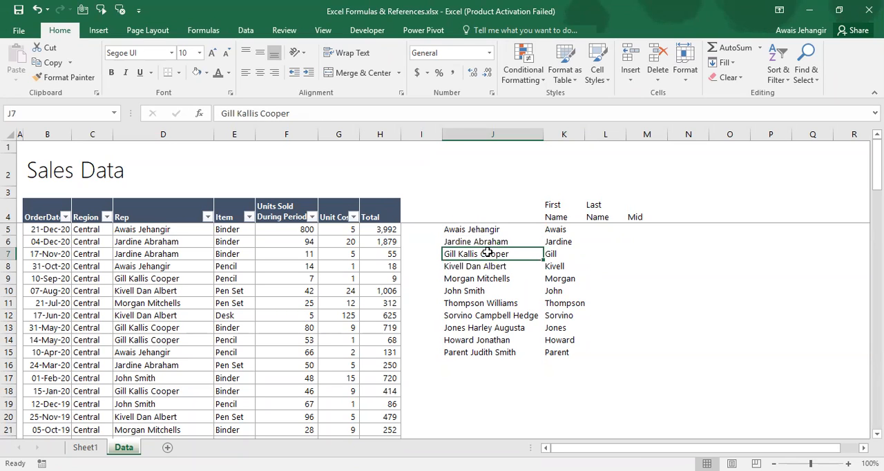
pyautogui.hotkey('shift', 'Down')
pyautogui.hotkey('ctrl', 'c')
pyautogui.press('Down')
pyautogui.hotkey('ctrl', 'Down')
pyautogui.press('Down')
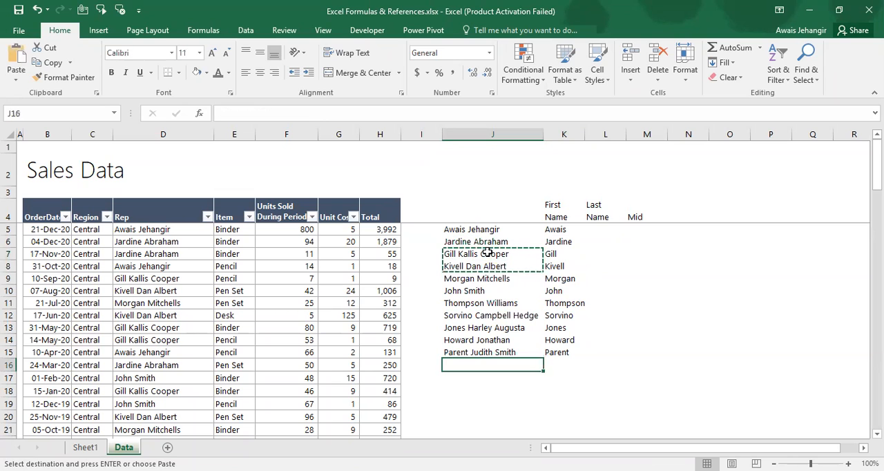
# Move the three-part names and their first-name formulas from J7:K8 to J16:K17, below the list
pyautogui.press('Up')
pyautogui.press('Up')
pyautogui.press('Up')
pyautogui.press('Up')
pyautogui.press('Up')
pyautogui.press('Up')
pyautogui.press('Up')
pyautogui.press('Up')
pyautogui.press('Up')
pyautogui.hotkey('shift', 'Down')
pyautogui.hotkey('shift', 'Right')
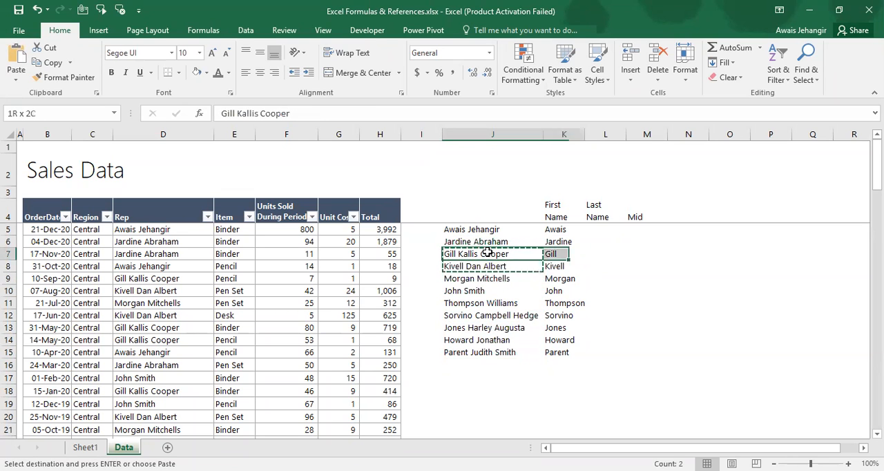
pyautogui.hotkey('ctrl', 'Down')
pyautogui.press('Down')
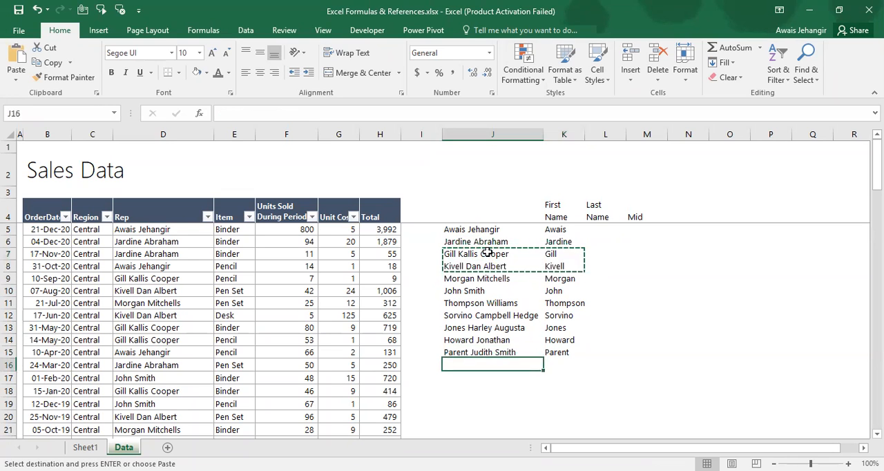
pyautogui.hotkey('ctrl', 'v')
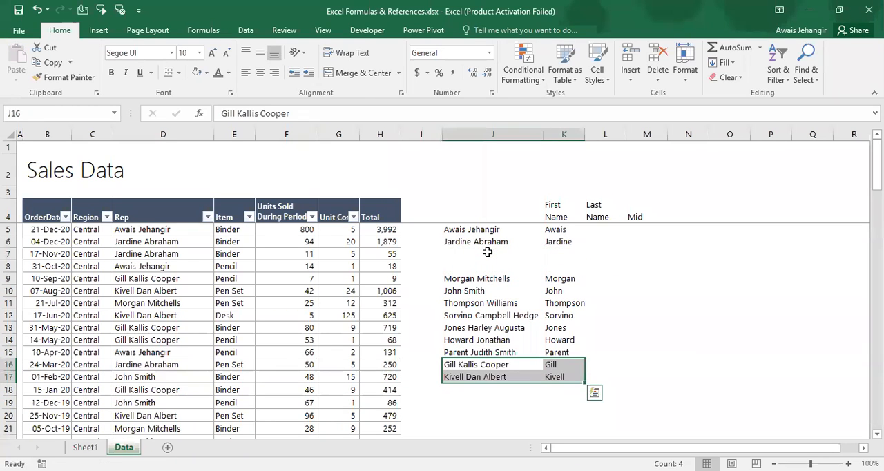
# Move the three-part names and their first-name formulas from J12:K13 to J18:K19, at the end of the list
pyautogui.press('Up')
pyautogui.press('Up')
pyautogui.press('Up')
pyautogui.press('Up')
pyautogui.press('Up')
pyautogui.press('Down')
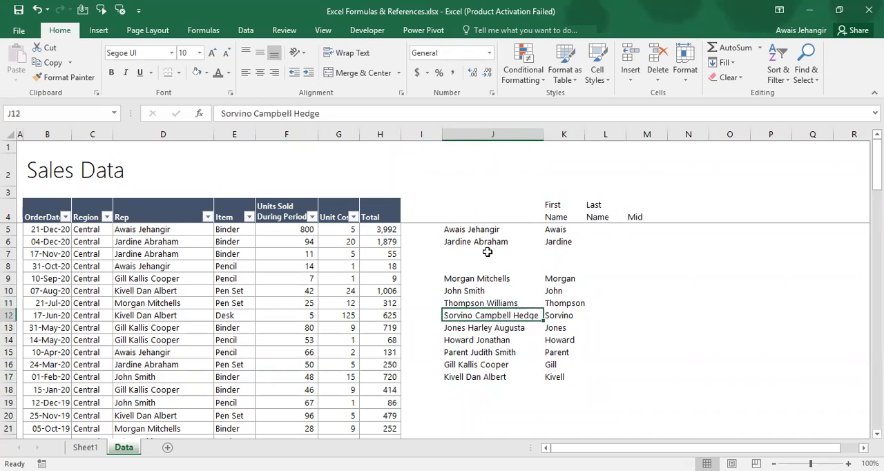
pyautogui.hotkey('shift', 'Down')
pyautogui.hotkey('shift', 'Right')
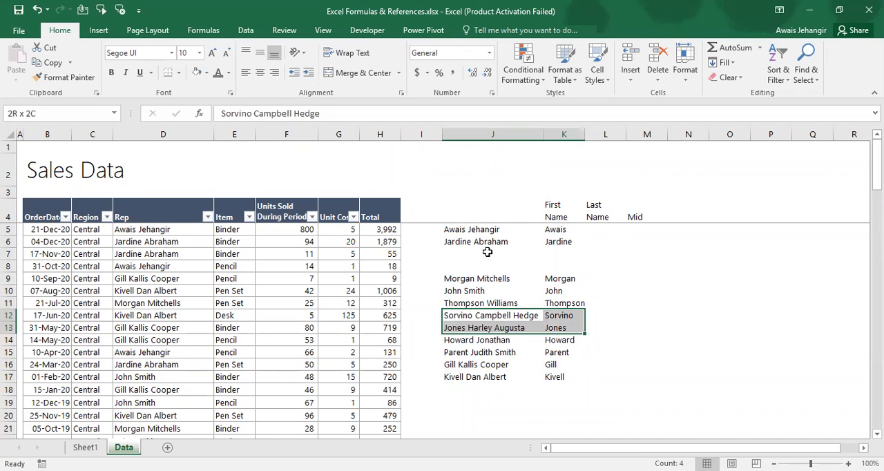
pyautogui.hotkey('ctrl', 'x')
pyautogui.press('Down')
pyautogui.press('Down')
pyautogui.press('Down')
pyautogui.press('Down')
pyautogui.press('Down')
pyautogui.press('Down')
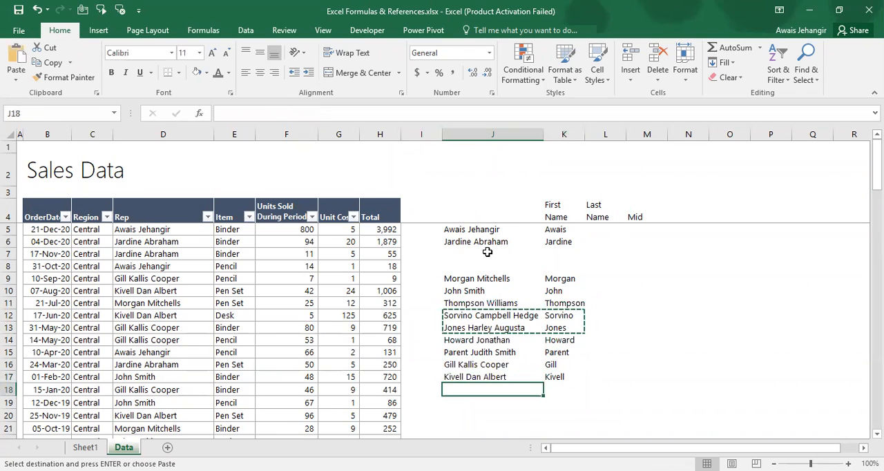
pyautogui.hotkey('ctrl', 'v')
# Delete the empty cells J12:K13, shifting the cells below up
pyautogui.press('Up')
pyautogui.press('Up')
pyautogui.press('Up')
pyautogui.press('Up')
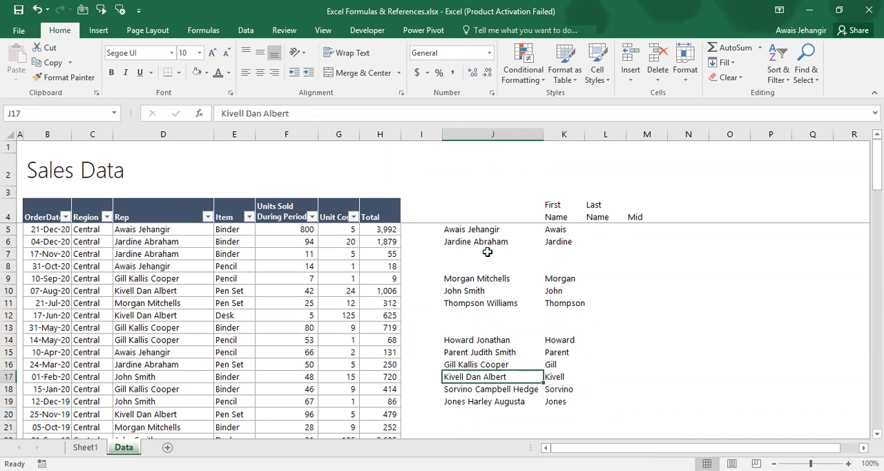
pyautogui.press('Up')
pyautogui.press('Up')
pyautogui.press('Up')
pyautogui.press('Down')
pyautogui.press('Down')
pyautogui.hotkey('shift', 'Right')
pyautogui.hotkey('shift', 'Up')
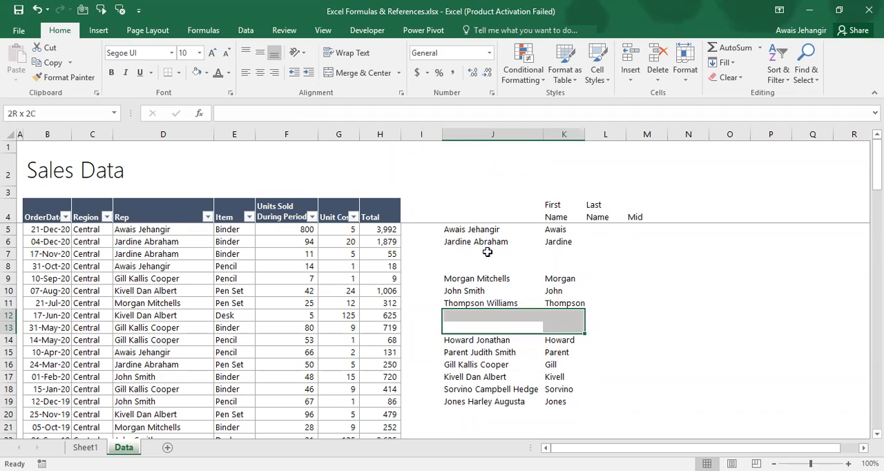
pyautogui.hotkey('ctrl', '-')
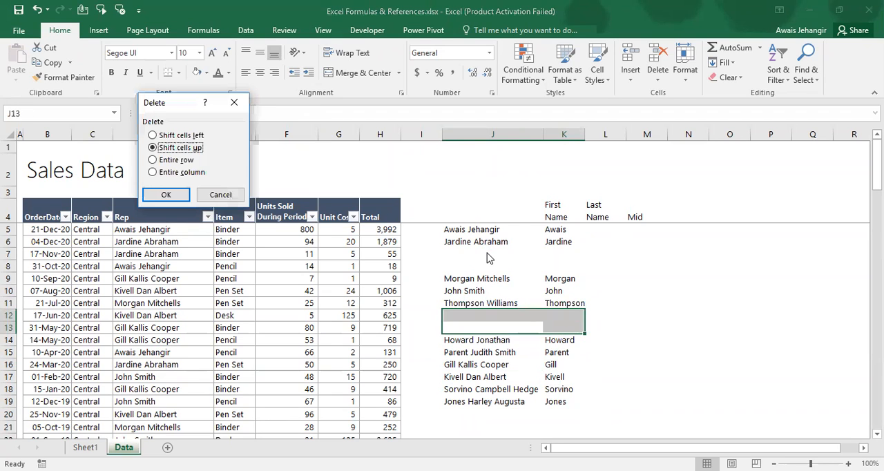
pyautogui.press('Return')
# Delete the empty cells J7:K8, shifting the cells below up, and select L5 under the Last Name heading
pyautogui.press('Up')
pyautogui.press('Up')
pyautogui.press('Up')
pyautogui.press('Up')
pyautogui.press('Up')
pyautogui.hotkey('shift', 'Right')
pyautogui.hotkey('shift', 'Up')
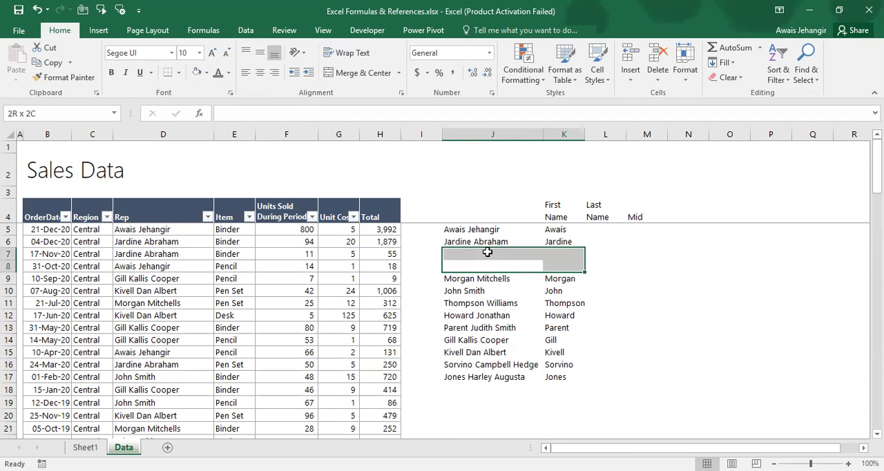
pyautogui.hotkey('ctrl', '-')
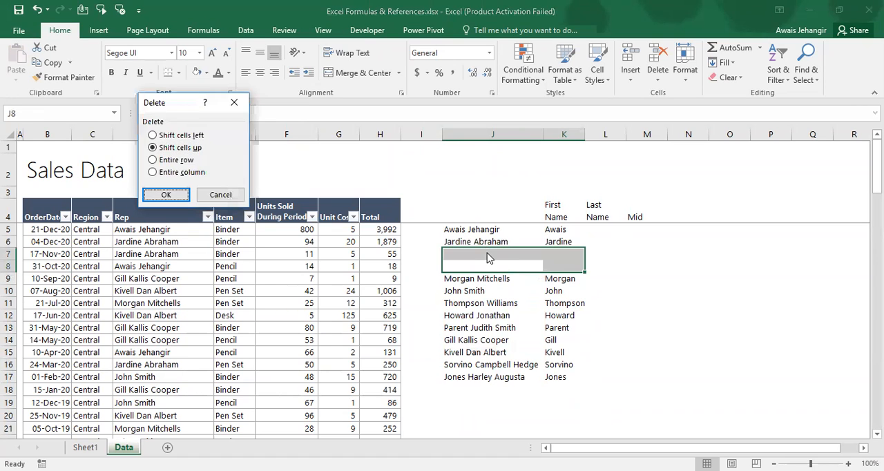
pyautogui.press('Return')
pyautogui.press('Up')
pyautogui.press('Up')
pyautogui.press('Up')
pyautogui.press('Right')
pyautogui.press('Right')
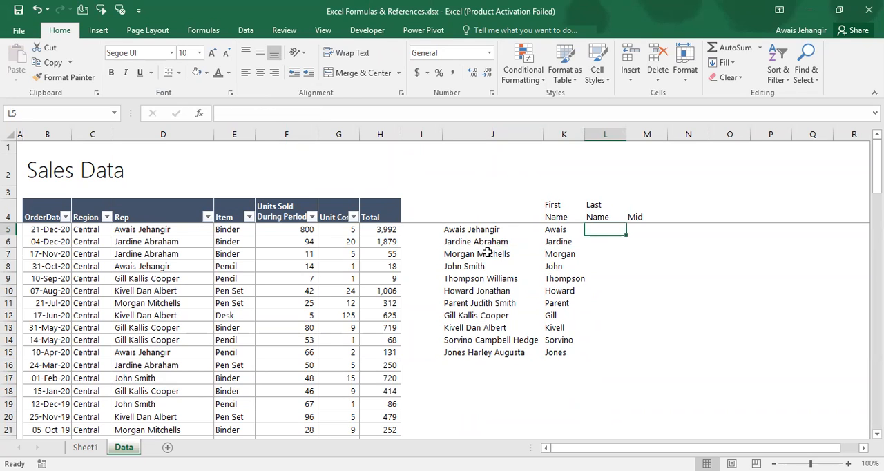
# Examine the two-part full names in J5:J7 as the source for the last names
pyautogui.press('Left')
pyautogui.press('Left')
pyautogui.press('Down')
pyautogui.press('Down')
pyautogui.press('Down')
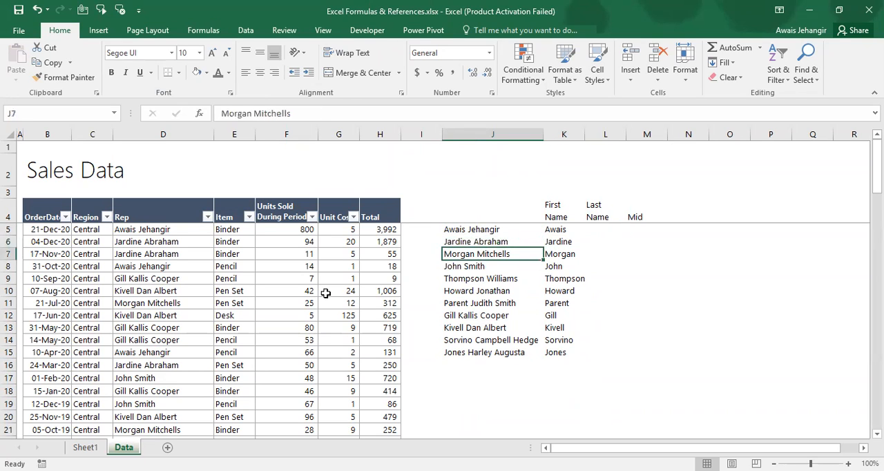
pyautogui.press('Up')
pyautogui.press('Up')
pyautogui.press('Up')
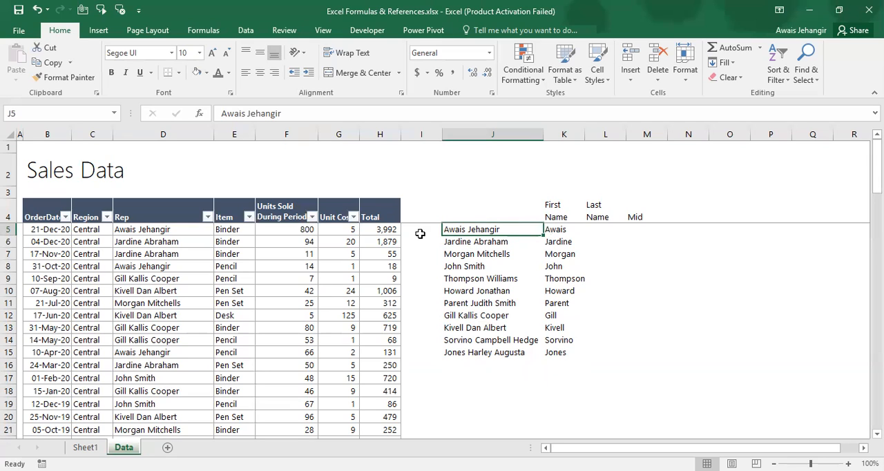
# Highlight the last-name characters within J5 to examine which part has to be extracted, and leave the cell
pyautogui.press('F2')
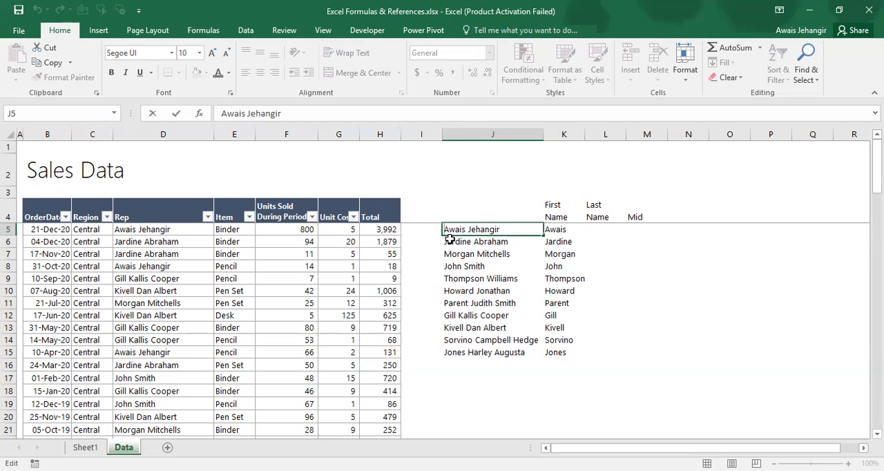
pyautogui.press('Right')
pyautogui.press('Right')
pyautogui.press('Right')
pyautogui.hotkey('shift', 'Right')
pyautogui.hotkey('shift', 'Right')
pyautogui.hotkey('shift', 'Right')
pyautogui.hotkey('shift', 'Right')
pyautogui.hotkey('shift', 'Right')
pyautogui.hotkey('shift', 'Right')
pyautogui.hotkey('shift', 'Right')
pyautogui.hotkey('shift', 'Right')
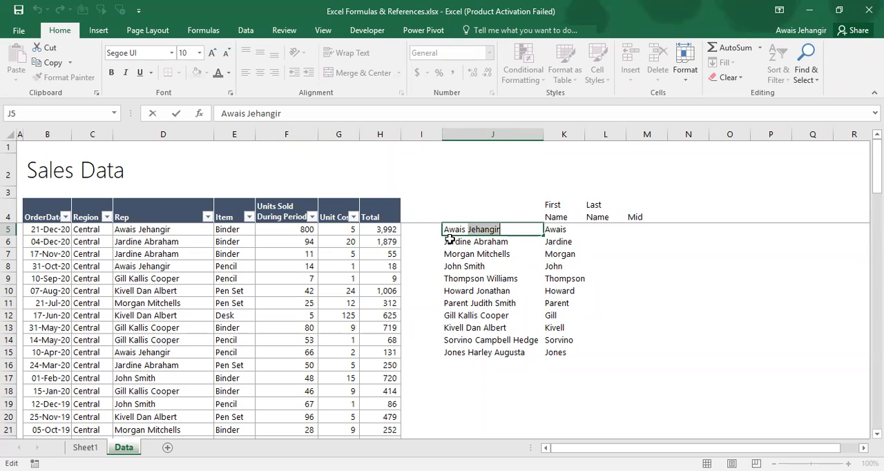
pyautogui.press('Escape')
# Enter =FIND(" ",J5) in L5 to locate the space in the first full name
pyautogui.press('Right')
pyautogui.press('Right')
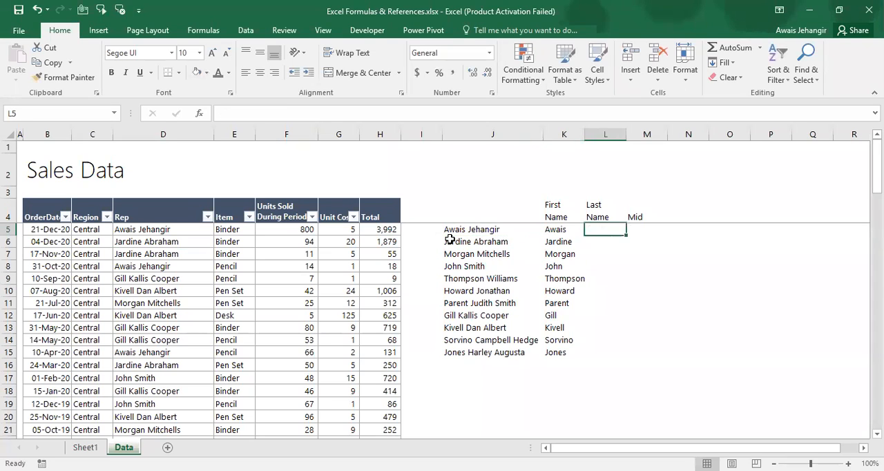
pyautogui.write('=')
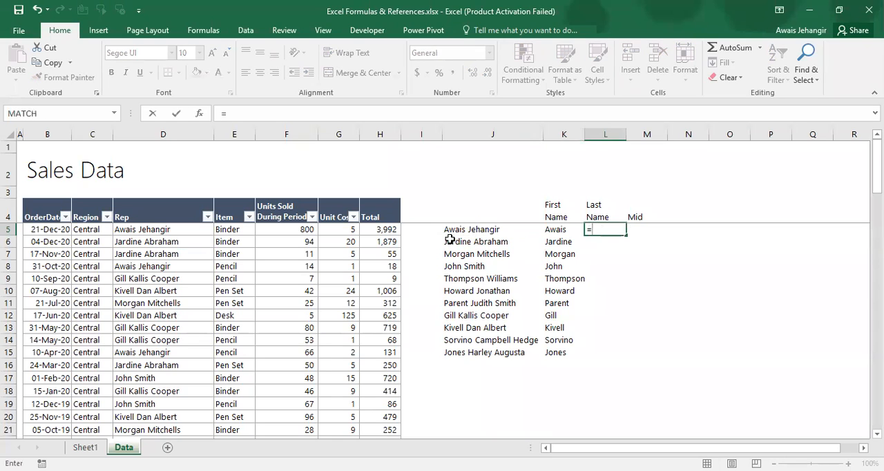
pyautogui.write('FIND(" "')
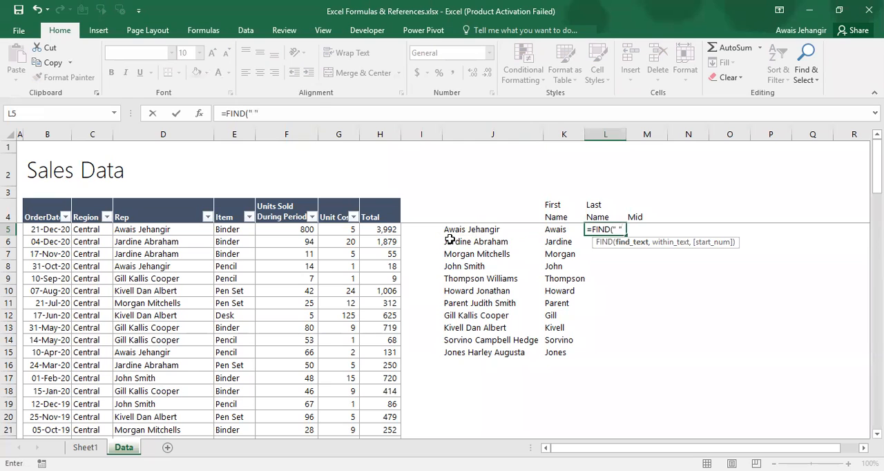
pyautogui.write(',')
pyautogui.press('Left')
pyautogui.press('Left')
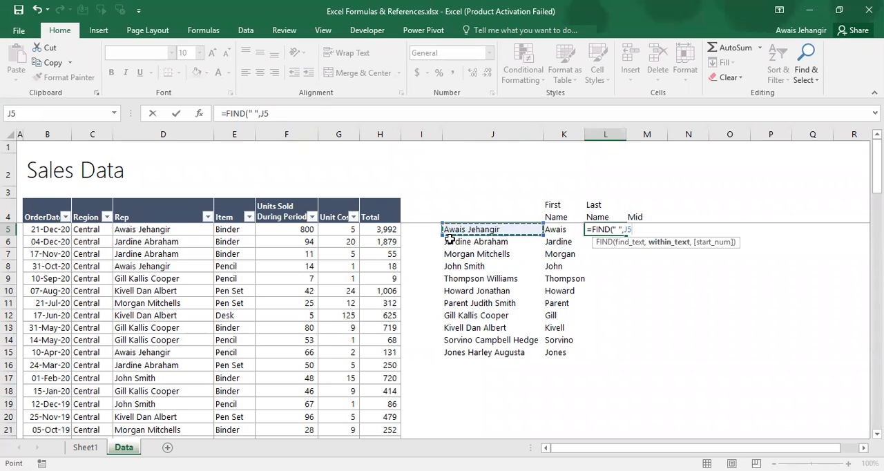
pyautogui.hotkey('ctrl', 'Return')
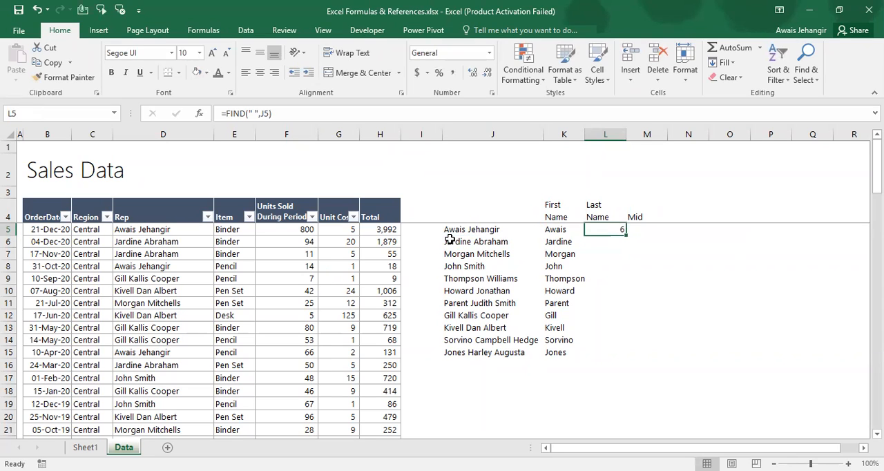
# Step through the characters of the full name in J5 to examine its length, and leave the cell
pyautogui.press('Left')
pyautogui.press('Left')
pyautogui.press('Left')
pyautogui.press('Right')
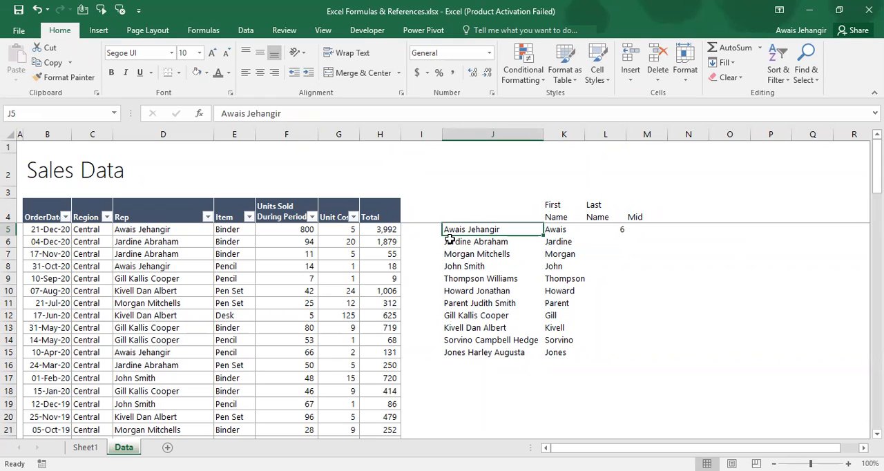
pyautogui.press('F2')
pyautogui.press('Left')
pyautogui.press('Left')
pyautogui.press('Left')
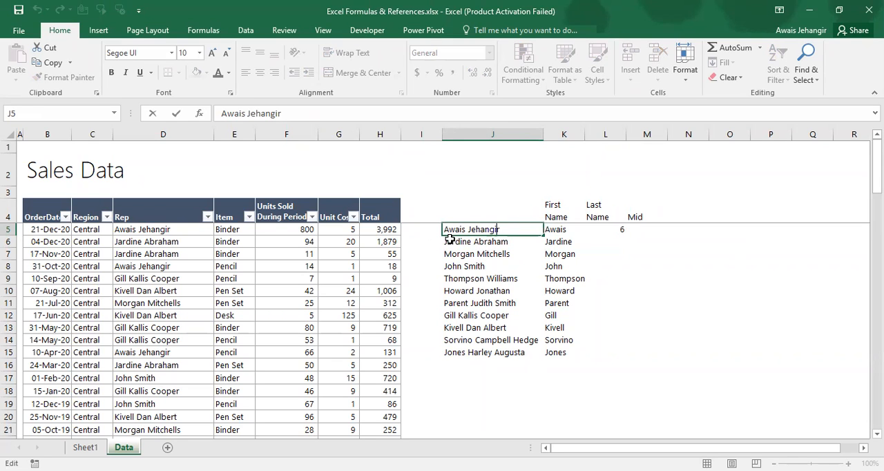
pyautogui.press('Right')
pyautogui.press('Right')
pyautogui.press('Right')
pyautogui.press('Right')
pyautogui.press('Right')
pyautogui.press('Right')
pyautogui.press('Escape')
# Enter =LEN(J5) in M5 to count the characters of the full name
pyautogui.press('Right')
pyautogui.press('Right')
pyautogui.press('Right')
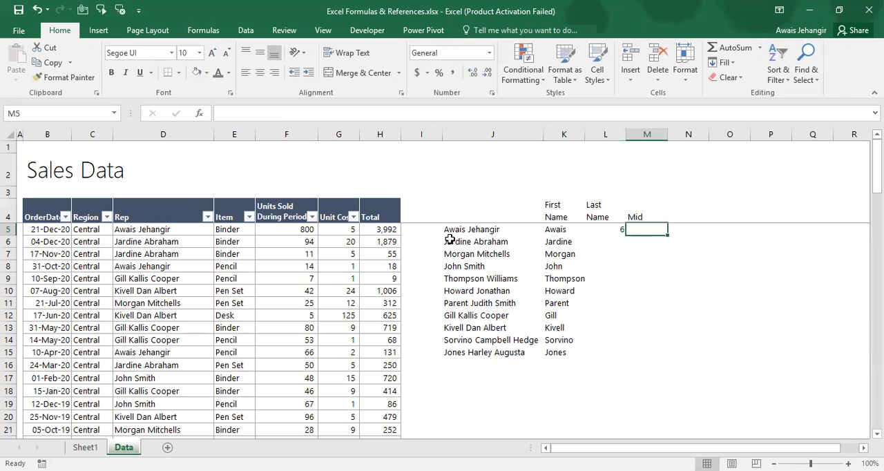
pyautogui.write('=')
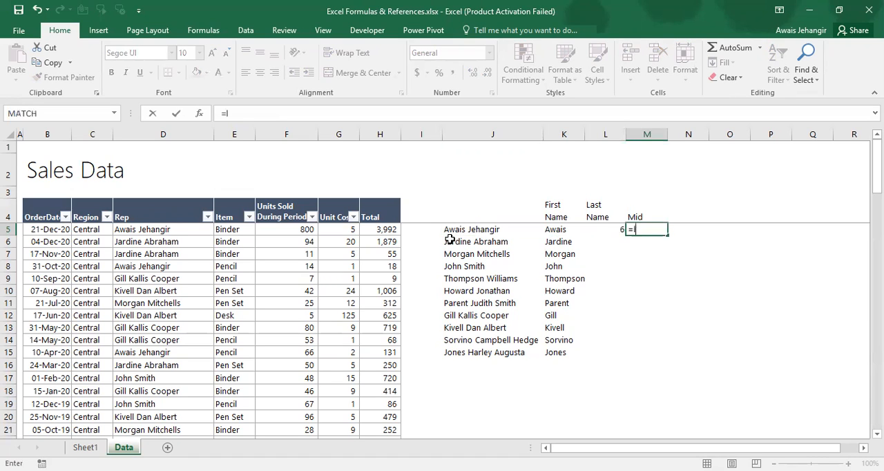
pyautogui.write('LEN(')
pyautogui.press('Left')
pyautogui.press('Left')
pyautogui.press('Left')
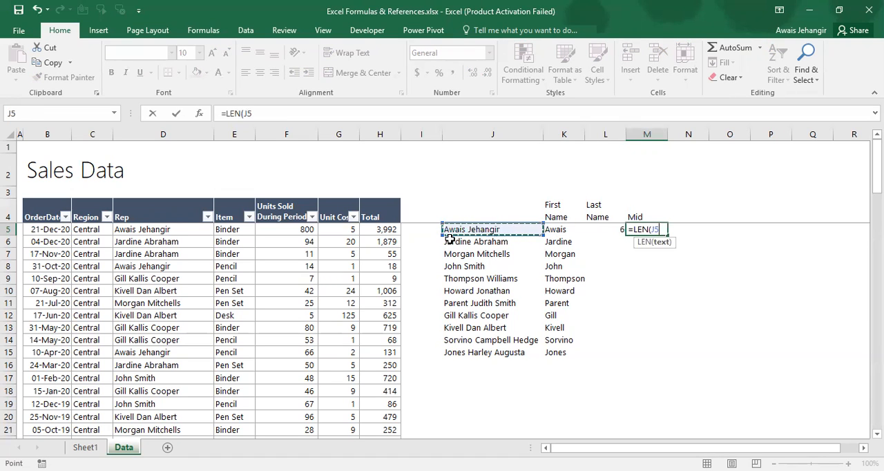
pyautogui.write(')')
pyautogui.hotkey('ctrl', 'Return')
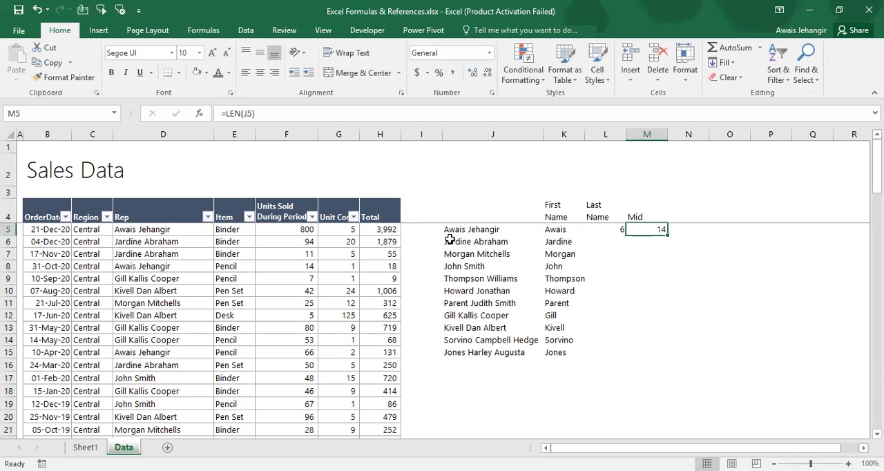
# Enter =M5-L5 in N5 to subtract the space position from the name's total length
pyautogui.press('Left')
pyautogui.press('Left')
pyautogui.press('Left')
pyautogui.press('Left')
pyautogui.press('Right')
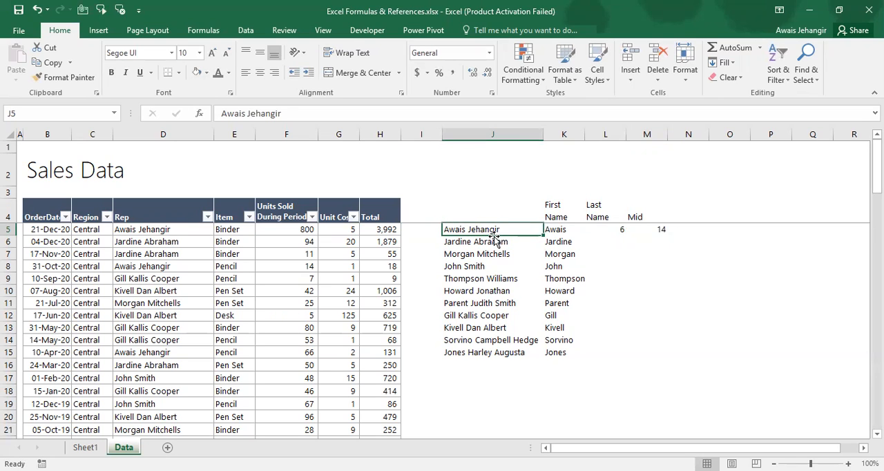
pyautogui.press('Right')
pyautogui.press('Right')
pyautogui.press('Right')
pyautogui.press('Right')
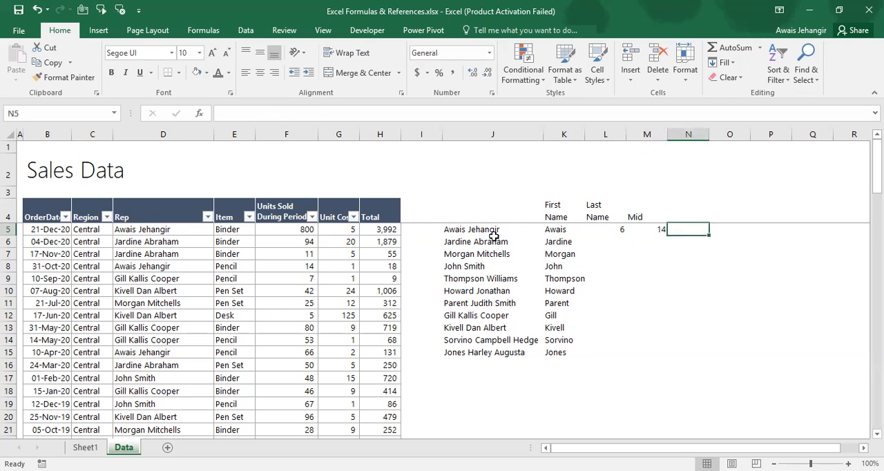
pyautogui.write('=')
pyautogui.press('Left')
pyautogui.write('-')
pyautogui.press('Left')
pyautogui.press('Left')
pyautogui.press('Return')
# Review the helper calculations in L5:N5 and clear the formulas in M5:N5
pyautogui.press('Up')
pyautogui.press('Left')
pyautogui.press('Left')
pyautogui.press('Right')
pyautogui.press('Right')
# Extend the formula in L5 to =LEN(J5) - FIND(" ",J5)
pyautogui.press('Left')
pyautogui.press('Left')
pyautogui.press('Right')
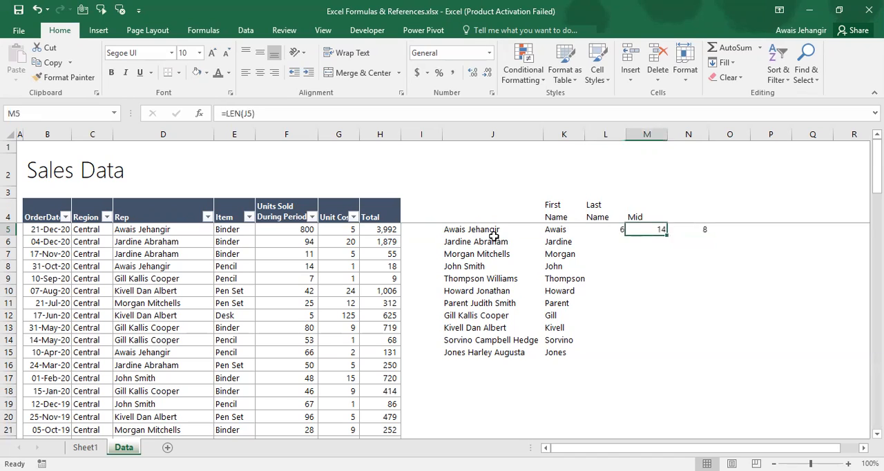
pyautogui.hotkey('shift', 'Right')
pyautogui.press('Delete')
pyautogui.press('Left')
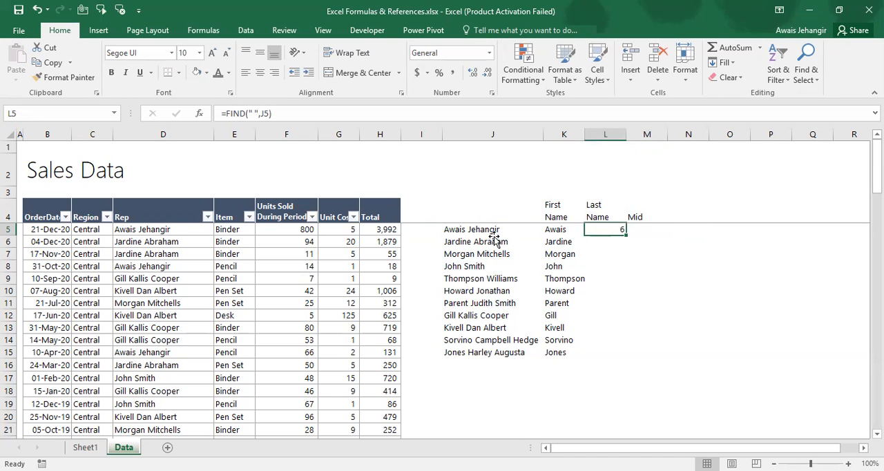
pyautogui.press('F2')
pyautogui.press('Home')
pyautogui.press('Right')
pyautogui.write('I')
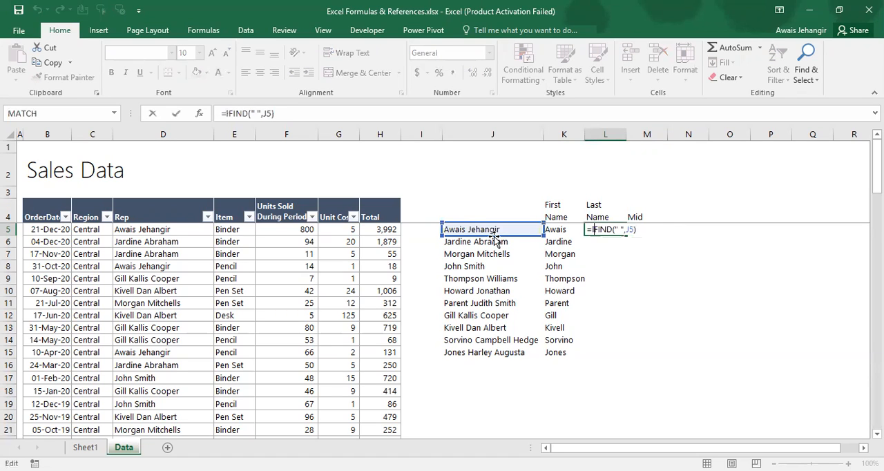
pyautogui.write('en(')
pyautogui.click(526, 229)
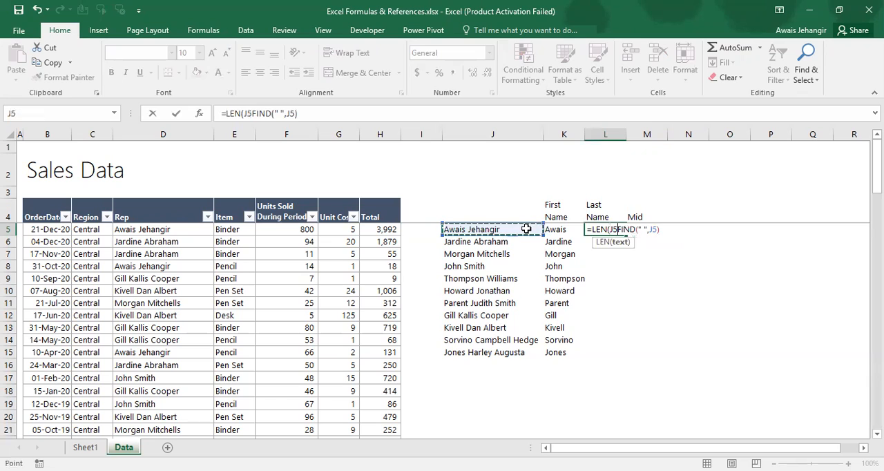
pyautogui.write(') -')
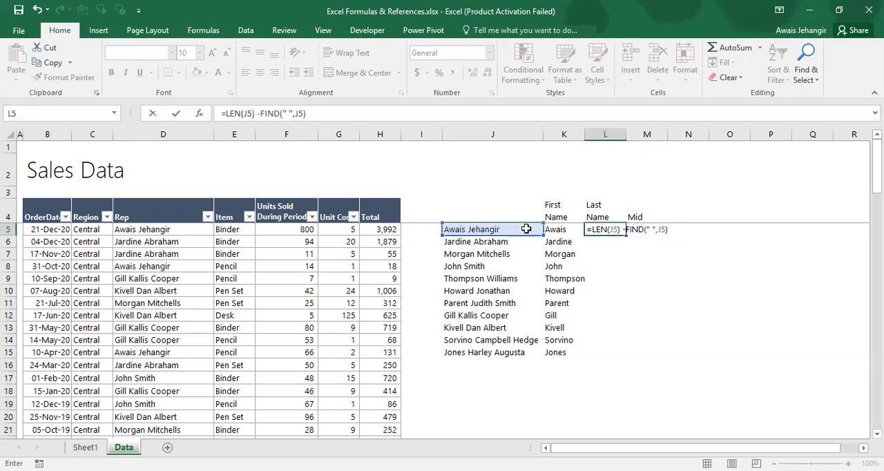
pyautogui.hotkey('ctrl', 'Return')
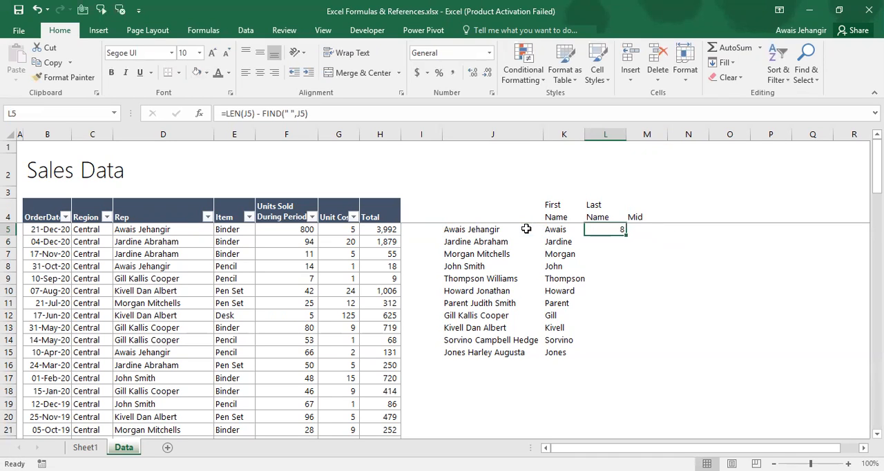
# Fill the L5 formula down to L6 and compare it with the full name in J6
pyautogui.press('Down')
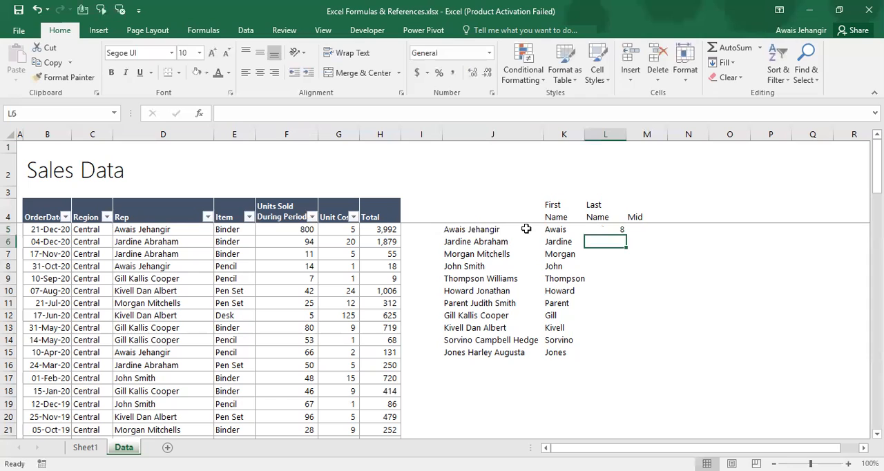
pyautogui.hotkey('ctrl', 'd')
pyautogui.press('Left')
pyautogui.press('Left')
pyautogui.press('Left')
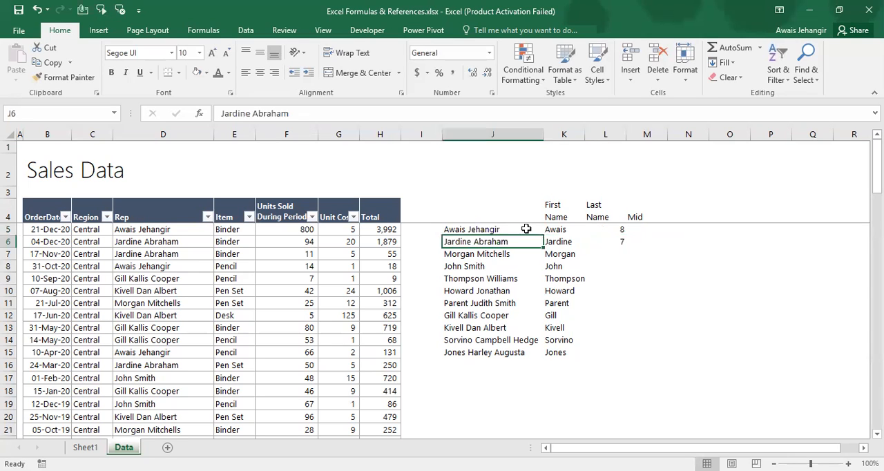
# Evaluate only the LEN(J6) part of the formula in L6, and discard the evaluation
pyautogui.press('Right')
pyautogui.press('Right')
pyautogui.press('Right')
pyautogui.press('F2')
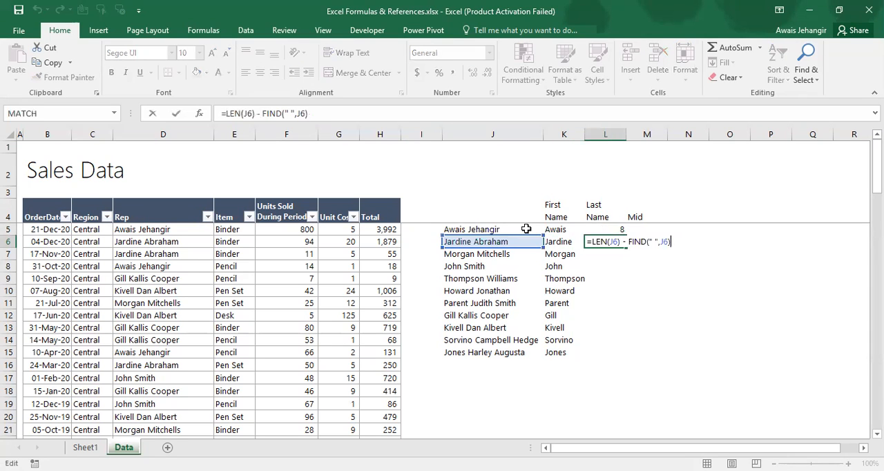
pyautogui.press('Left')
pyautogui.press('Left')
pyautogui.press('Left')
pyautogui.press('Left')
pyautogui.press('Left')
pyautogui.press('Left')
pyautogui.press('Left')
pyautogui.press('Left')
pyautogui.press('Left')
pyautogui.press('Left')
pyautogui.press('Left')
pyautogui.press('Left')
pyautogui.press('Left')
pyautogui.press('Left')
pyautogui.hotkey('shift', 'Left')
pyautogui.hotkey('shift', 'Left')
pyautogui.hotkey('shift', 'Left')
pyautogui.hotkey('shift', 'Left')
pyautogui.hotkey('shift', 'Left')
pyautogui.hotkey('shift', 'Left')
pyautogui.hotkey('shift', 'Left')
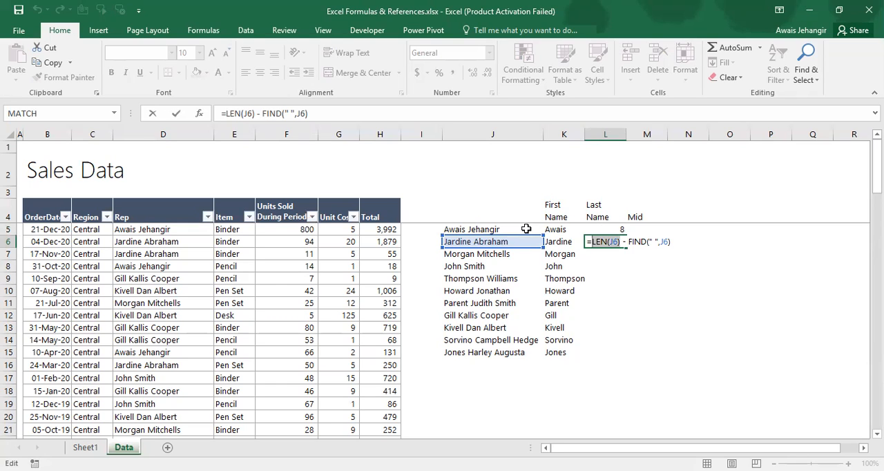
pyautogui.press('F9')
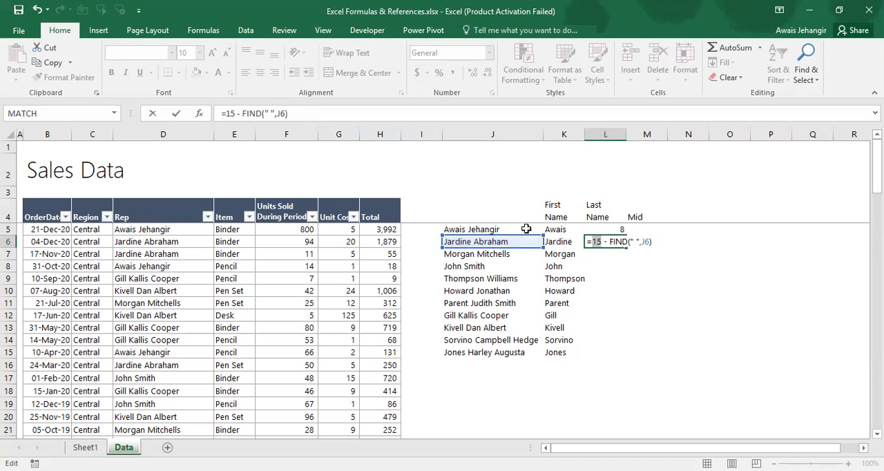
pyautogui.press('Escape')
# Evaluate only the FIND(" ",J6) part of the formula in L6, and discard the evaluation
pyautogui.press('F2')
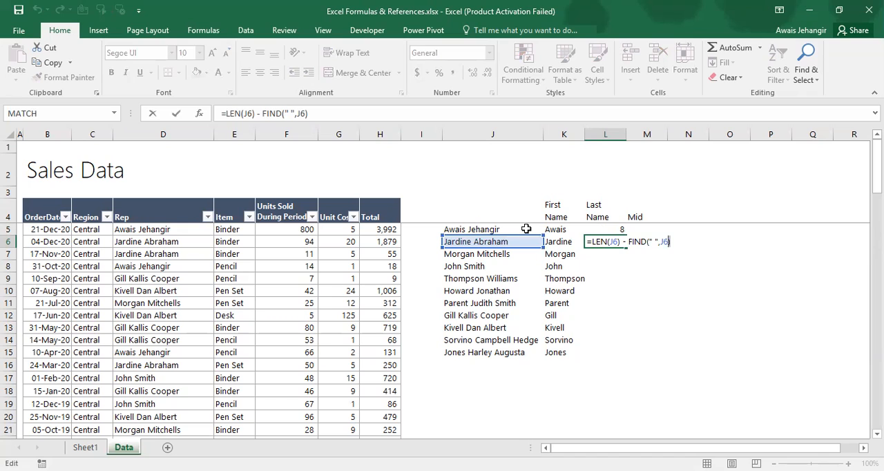
pyautogui.hotkey('shift', 'Left')
pyautogui.hotkey('shift', 'Left')
pyautogui.hotkey('shift', 'Left')
pyautogui.hotkey('shift', 'Left')
pyautogui.hotkey('shift', 'Left')
pyautogui.hotkey('shift', 'Left')
pyautogui.hotkey('shift', 'Left')
pyautogui.hotkey('shift', 'Left')
pyautogui.hotkey('shift', 'Left')
pyautogui.hotkey('shift', 'Left')
pyautogui.hotkey('shift', 'Left')
pyautogui.hotkey('shift', 'Left')
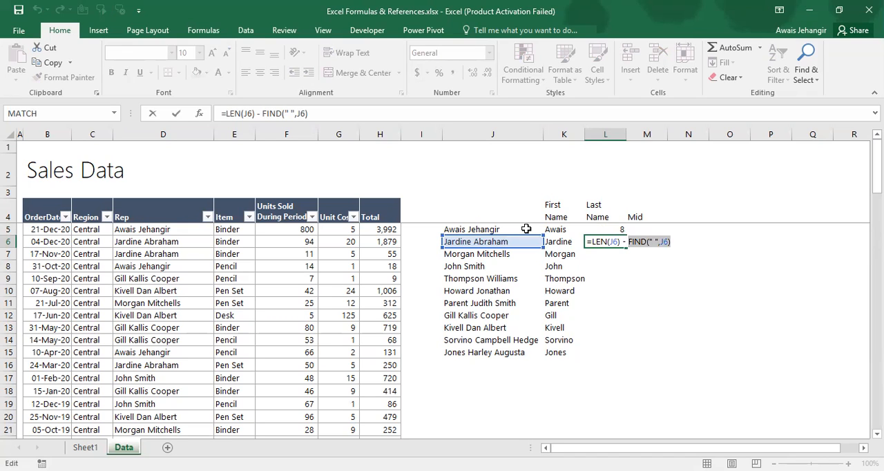
pyautogui.press('F9')
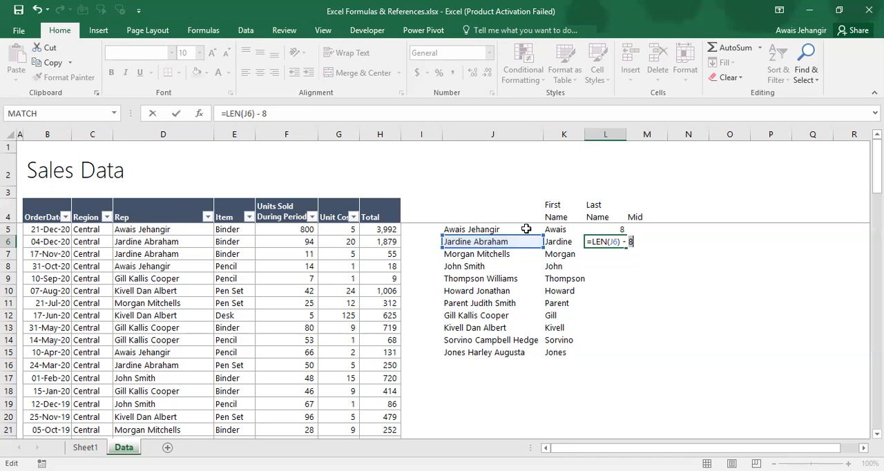
pyautogui.press('Escape')
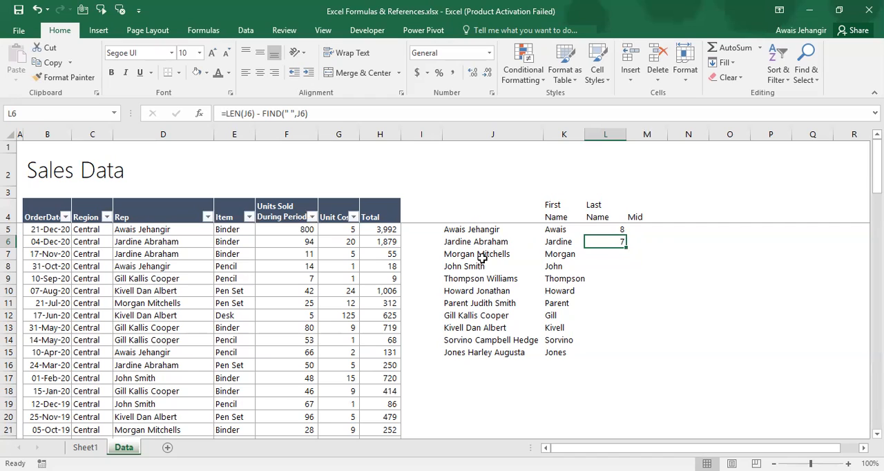
# Enter =RIGHT(J5,L5) in M5 to extract the last name using the character count in L5
pyautogui.press('Up')
pyautogui.press('Right')
pyautogui.write('=')
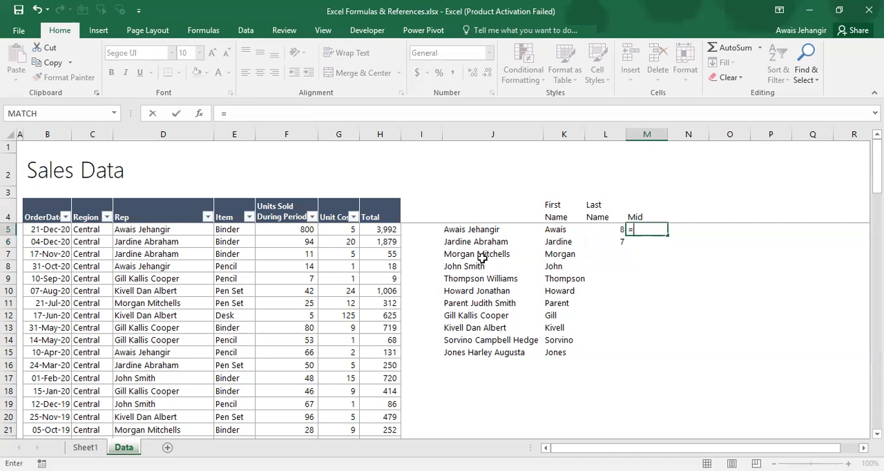
pyautogui.write('right')
pyautogui.press('Tab')
pyautogui.press('Left')
pyautogui.press('Left')
pyautogui.press('Left')
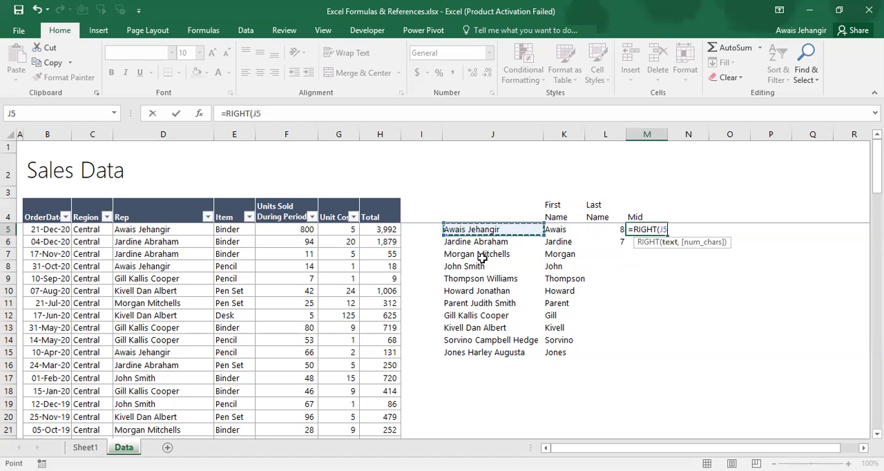
pyautogui.write(',')
pyautogui.press('Left')
pyautogui.write(')')
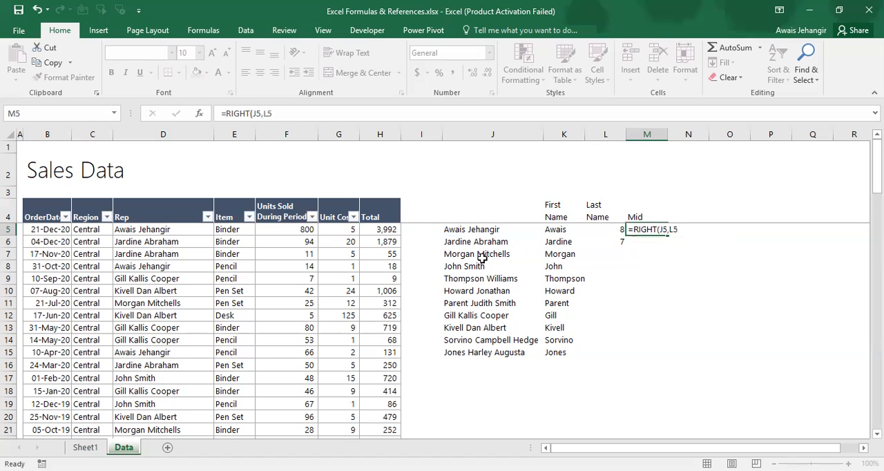
# Confirm the RIGHT formula in M5 and copy it down to M6
pyautogui.press('Return')
pyautogui.press('Up')
pyautogui.hotkey('ctrl', 'c')
pyautogui.press('Down')
pyautogui.hotkey('ctrl', 'v')
# Copy the character-count and last-name formulas in L6:M6 down to row 10
pyautogui.press('Left')
pyautogui.hotkey('shift', 'Right')
pyautogui.hotkey('ctrl', 'c')
pyautogui.hotkey('shift', 'Down')
pyautogui.hotkey('shift', 'Down')
pyautogui.hotkey('shift', 'Down')
pyautogui.hotkey('shift', 'Down')
pyautogui.hotkey('shift', 'Down')
pyautogui.hotkey('ctrl', 'v')
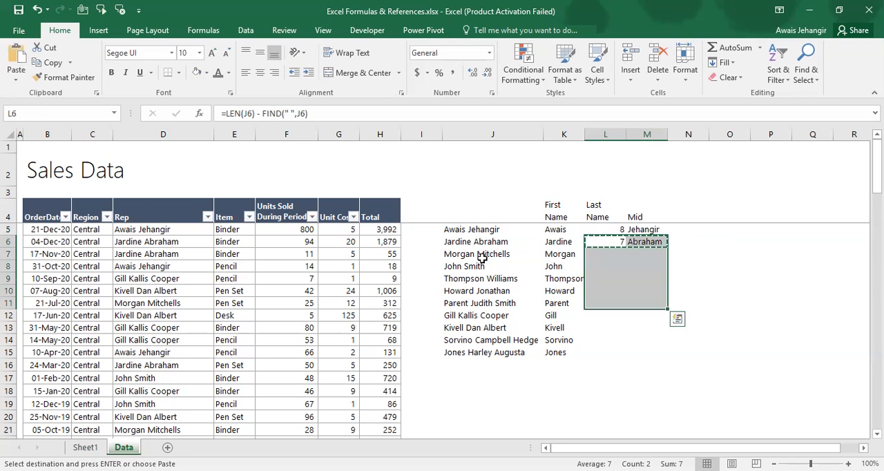
pyautogui.hotkey('shift', 'Up')
pyautogui.press('Return')
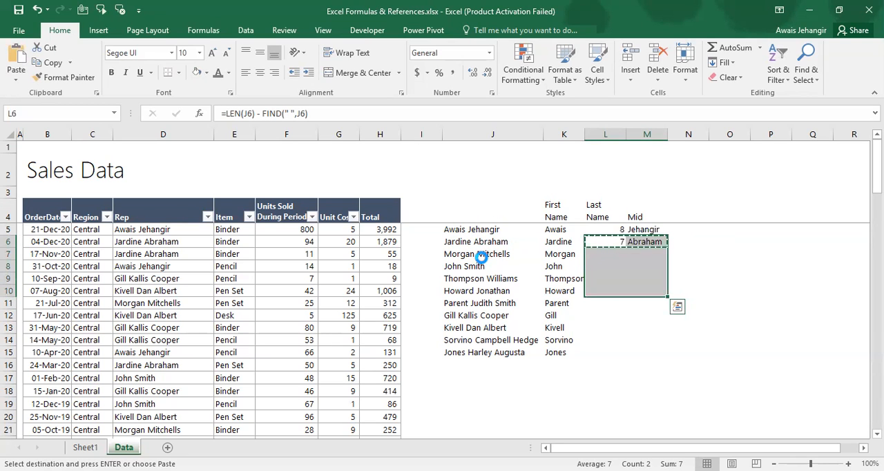
# Check the extracted last names in column M and inspect the references used by the M5 formula
pyautogui.press('Right')
pyautogui.press('Down')
pyautogui.press('Down')
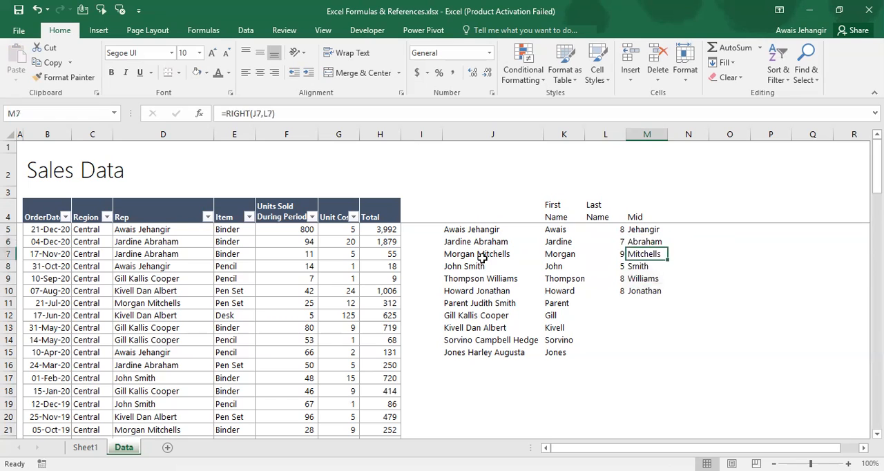
pyautogui.press('Down')
pyautogui.press('Down')
pyautogui.press('Up')
pyautogui.press('Up')
pyautogui.press('Up')
pyautogui.press('Up')
pyautogui.press('Up')
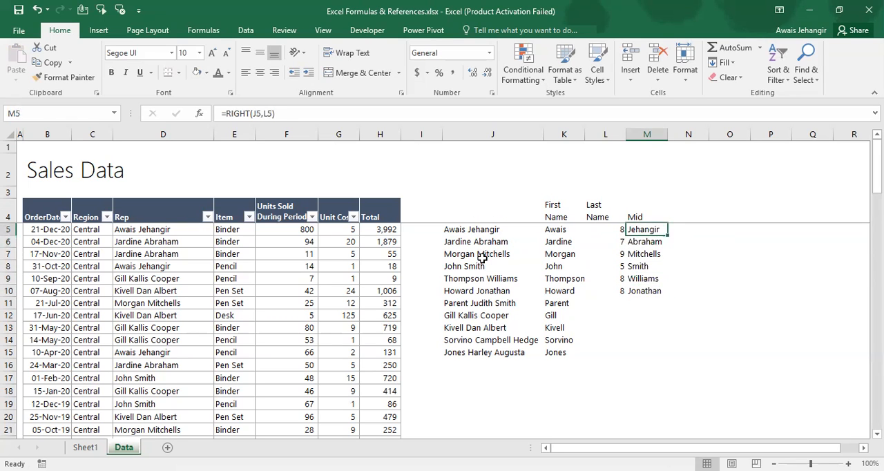
pyautogui.press('F2')
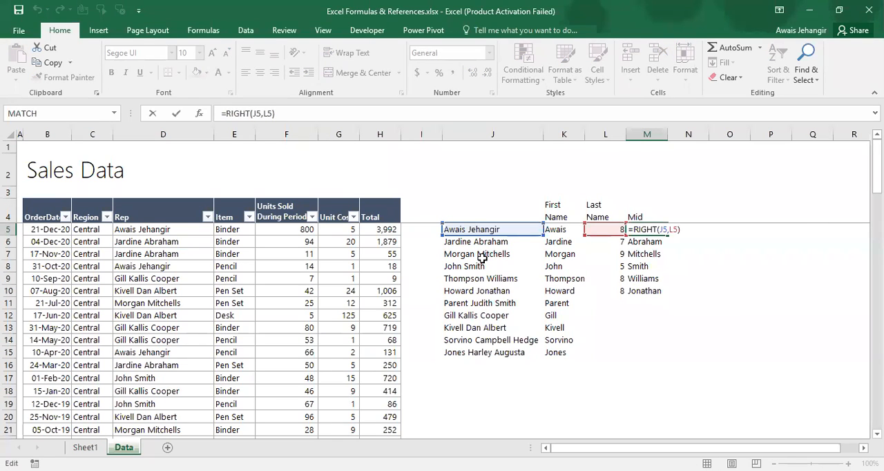
pyautogui.press('Escape')
# Replace the L5 reference in the M5 formula with L5's own expression, giving =RIGHT(J5,LEN(J5) - FIND(" ",J5))
pyautogui.press('Left')
pyautogui.press('F2')
pyautogui.hotkey('shift', 'Home')
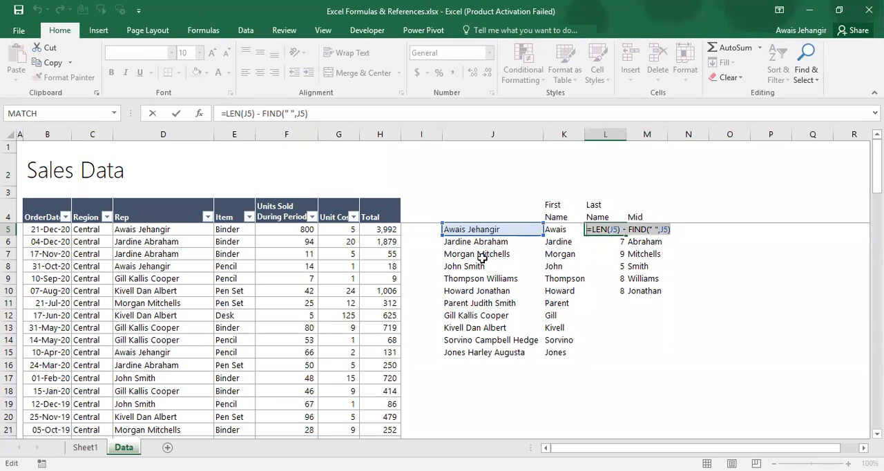
pyautogui.hotkey('ctrl', 'c')
pyautogui.press('Escape')
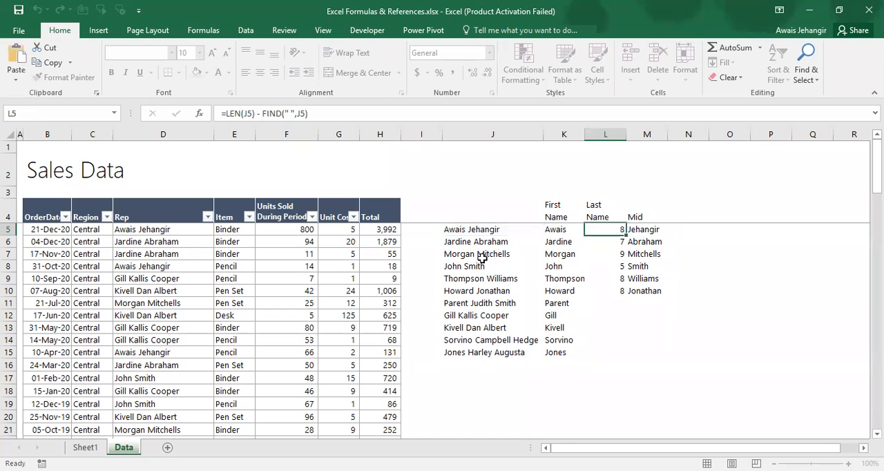
pyautogui.press('Right')
pyautogui.press('F2')
pyautogui.press('Left')
pyautogui.hotkey('shift', 'Left')
pyautogui.hotkey('shift', 'Left')
pyautogui.hotkey('ctrl', 'v')
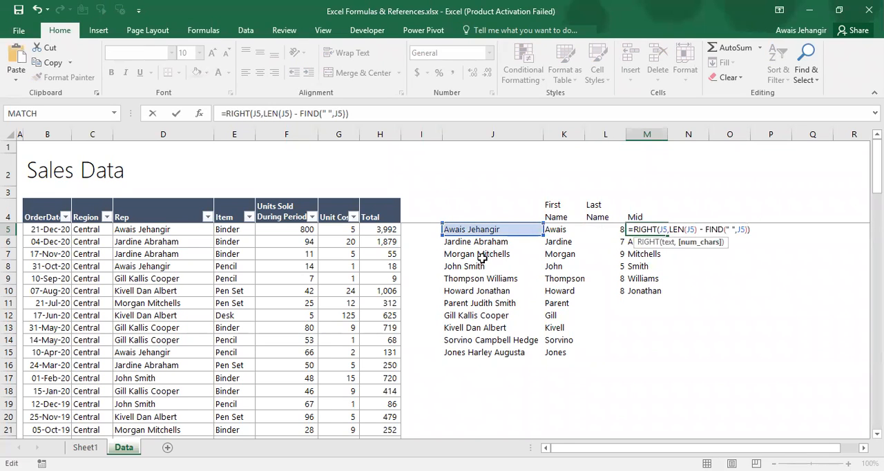
pyautogui.press('Return')
# Fill the combined RIGHT, LEN and FIND formula from M5 down to M10
pyautogui.press('Up')
pyautogui.hotkey('ctrl', 'c')
pyautogui.hotkey('ctrl', 'shift', 'Down')
pyautogui.hotkey('ctrl', 'v')
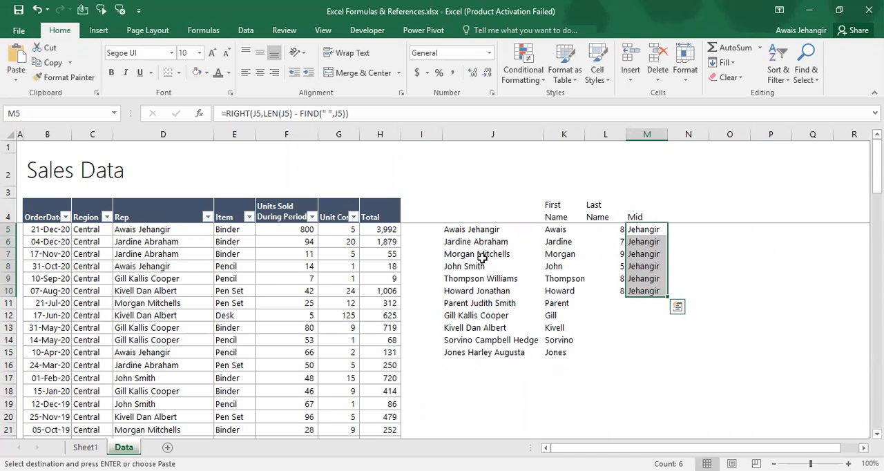
pyautogui.press('Escape')
# Clear the helper character counts from L5:L10
pyautogui.press('Left')
pyautogui.hotkey('ctrl', 'shift', 'Down')
pyautogui.press('Delete')
pyautogui.press('Right')
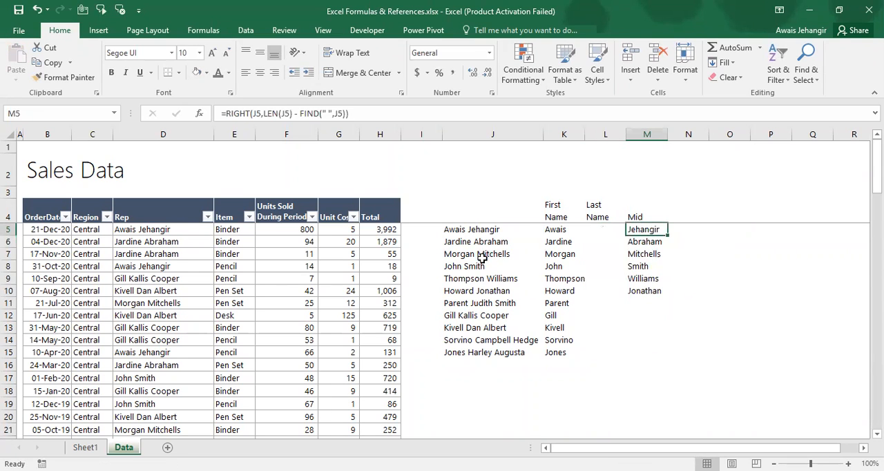
# Move the last-name formulas from M5:M10 into L5:L10 under the Last Name heading
pyautogui.hotkey('ctrl', 'shift', 'Down')
pyautogui.hotkey('ctrl', 'x')
pyautogui.press('Left')
pyautogui.hotkey('ctrl', 'v')
pyautogui.press('Left')
pyautogui.press('Right')
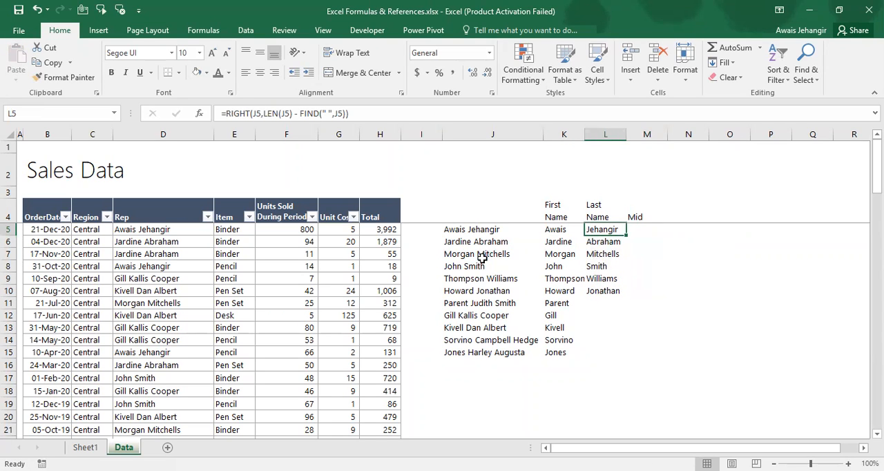
# Review the combined last-name formula in L5 and the filled formulas down to L10
pyautogui.press('F2')
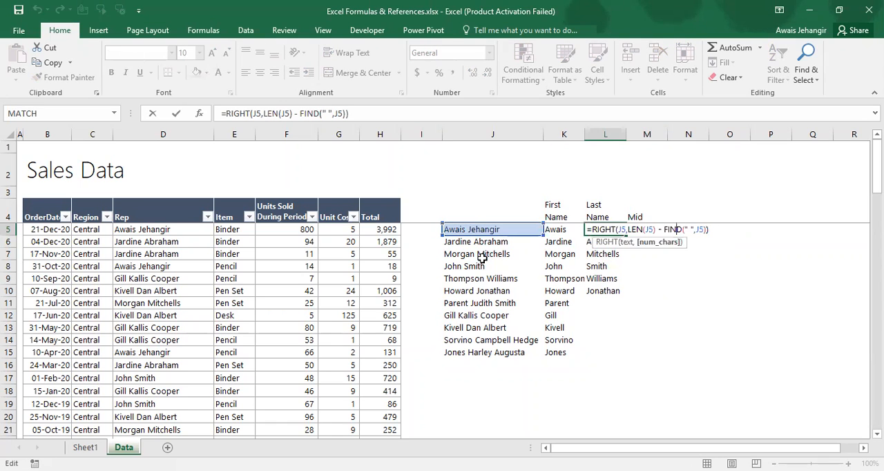
pyautogui.press('Escape')
pyautogui.hotkey('ctrl', 'Down')
pyautogui.press('Up')
pyautogui.press('Up')
pyautogui.press('Up')
pyautogui.press('Up')
pyautogui.press('Up')
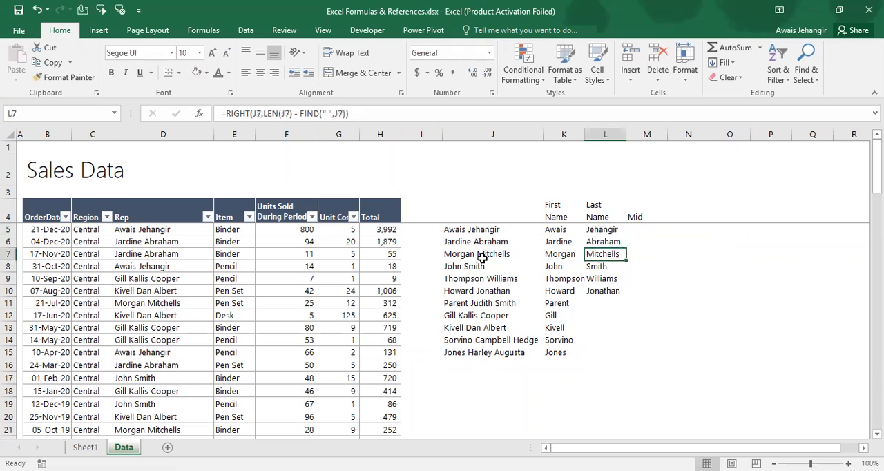
pyautogui.press('Down')
pyautogui.press('Down')
pyautogui.press('Down')
pyautogui.press('Down')
pyautogui.press('Down')
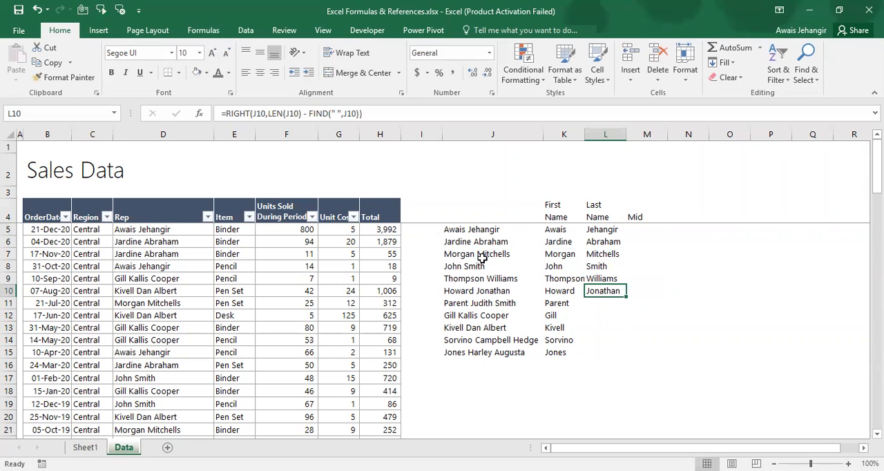
# Examine the full names in J11:J15 that contain a middle name, comparing them with the two-part names above
pyautogui.press('Down')
pyautogui.press('Left')
pyautogui.press('Left')
pyautogui.hotkey('ctrl', 'shift', 'Down')
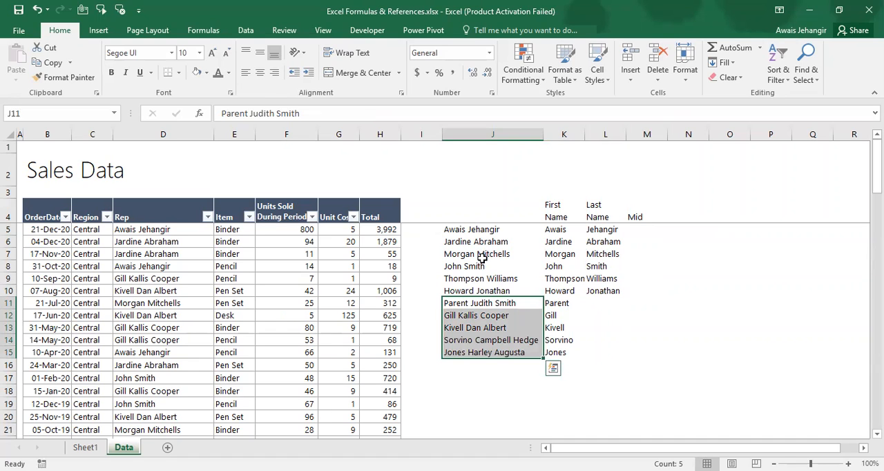
pyautogui.press('Up')
pyautogui.press('Up')
pyautogui.press('Up')
pyautogui.press('Up')
pyautogui.press('Up')
pyautogui.press('Up')
pyautogui.press('Down')
pyautogui.press('Down')
pyautogui.press('Down')
pyautogui.press('Down')
pyautogui.press('Down')
pyautogui.press('Down')
pyautogui.press('Down')
pyautogui.press('Down')
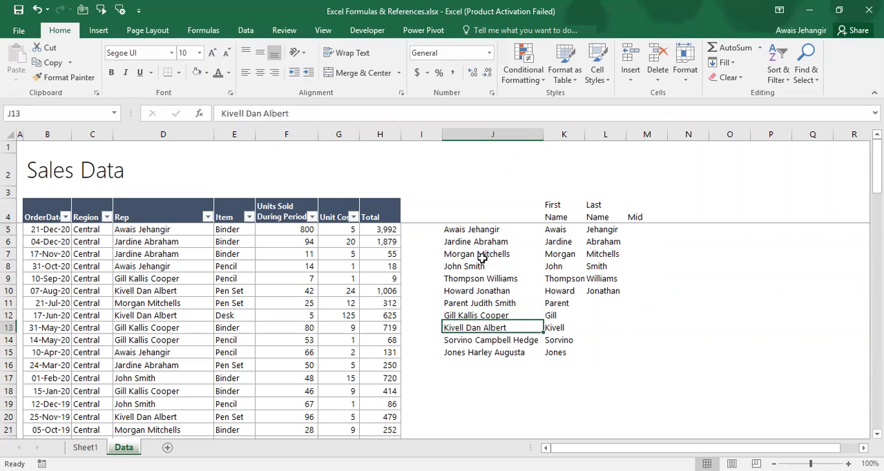
pyautogui.press('Up')
pyautogui.press('Up')
pyautogui.press('Up')
pyautogui.press('Down')
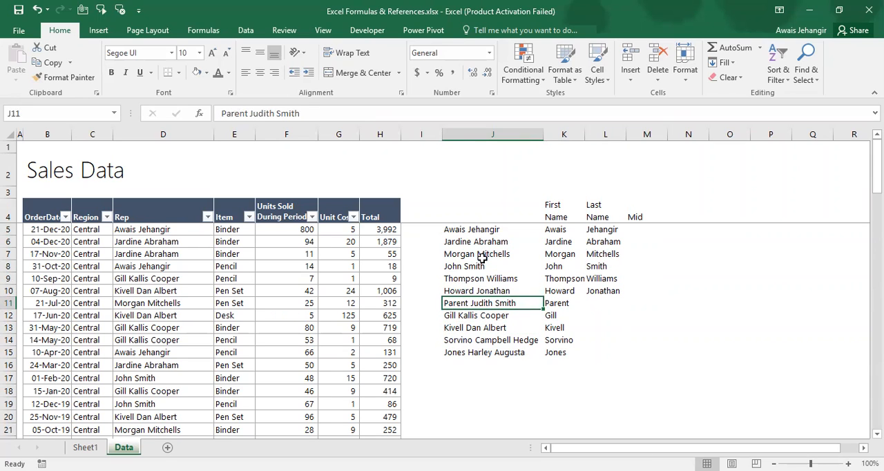
# Collapse the Text Formulas topic group on Sheet1 and return to the Data sheet
pyautogui.hotkey('ctrl', 'pageup')
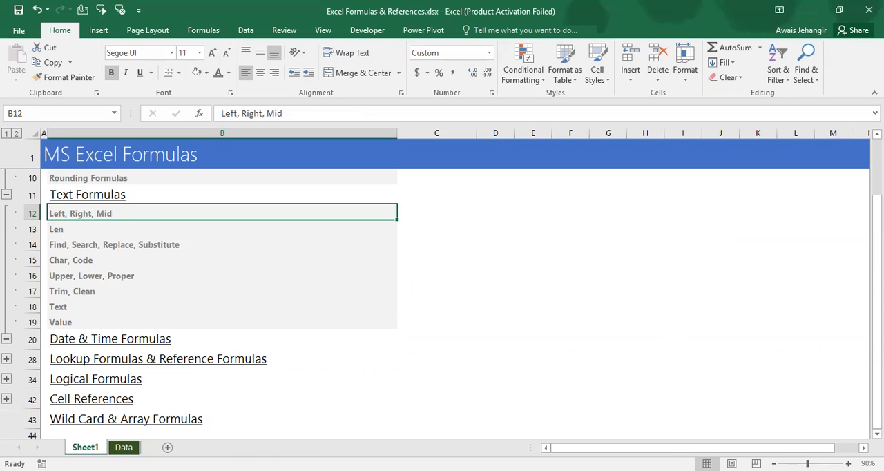
pyautogui.hotkey('alt', 'Tab')
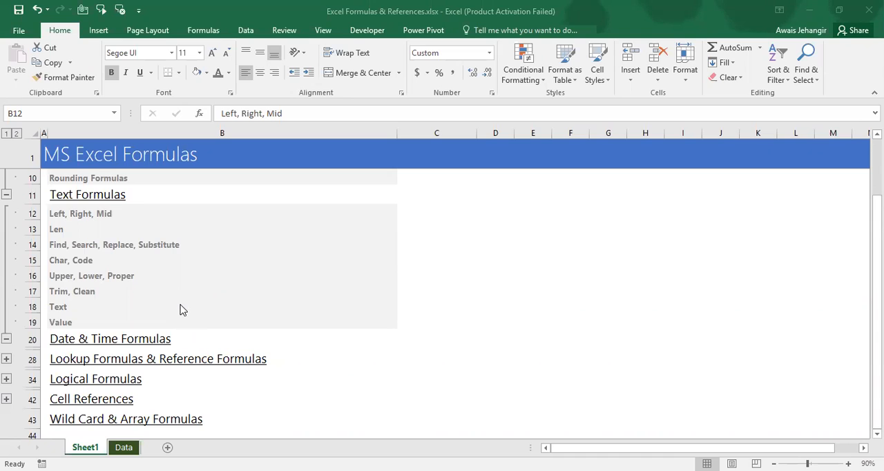
pyautogui.click(153, 249)
pyautogui.scroll(3, 4, 245)
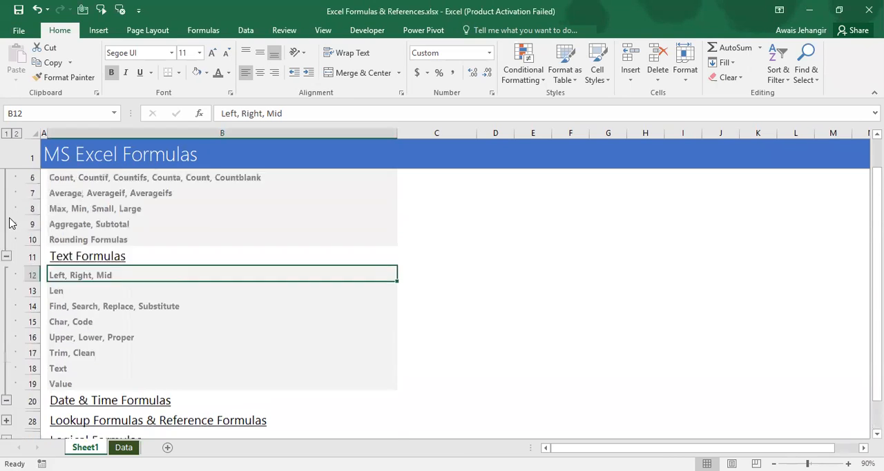
pyautogui.click(7, 347)
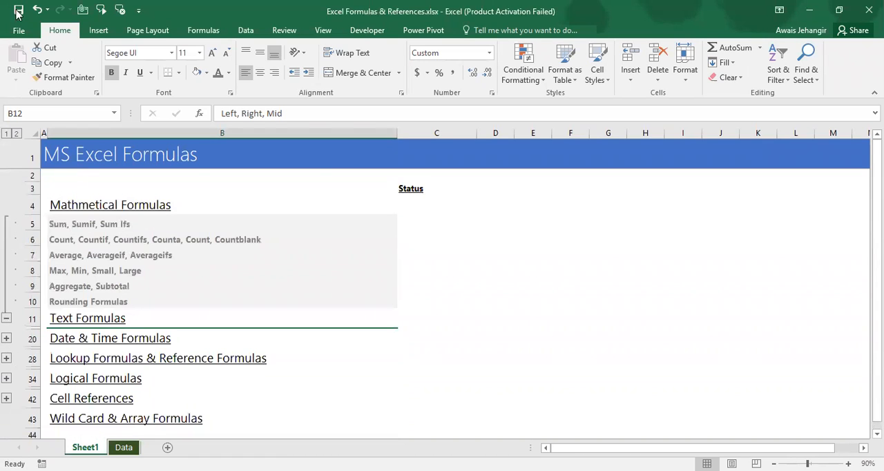
pyautogui.click(124, 446)
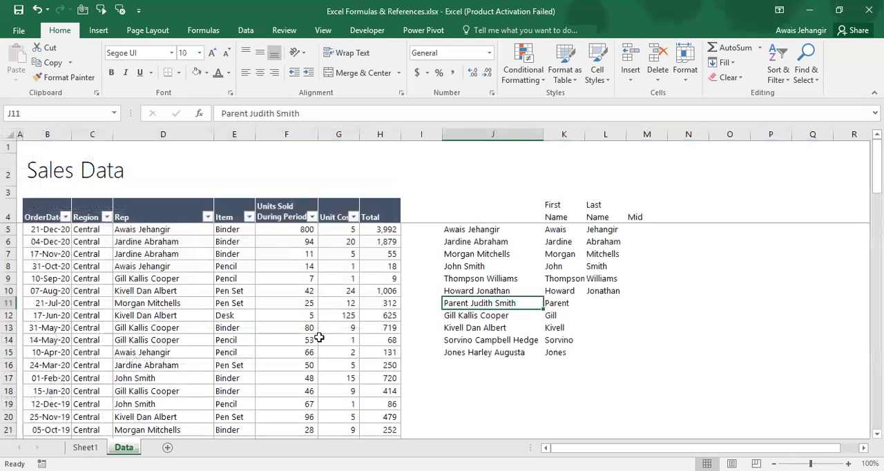